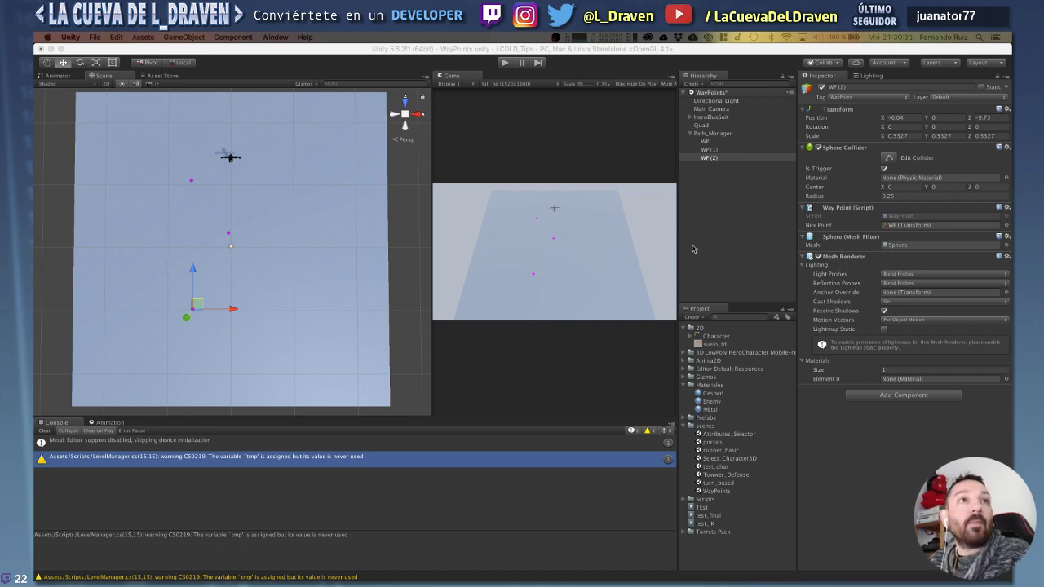
Select waypoint WP under Path_Manager to review its settings, then bring up Spotlight search.
scroll(274, 224, "down", 3)
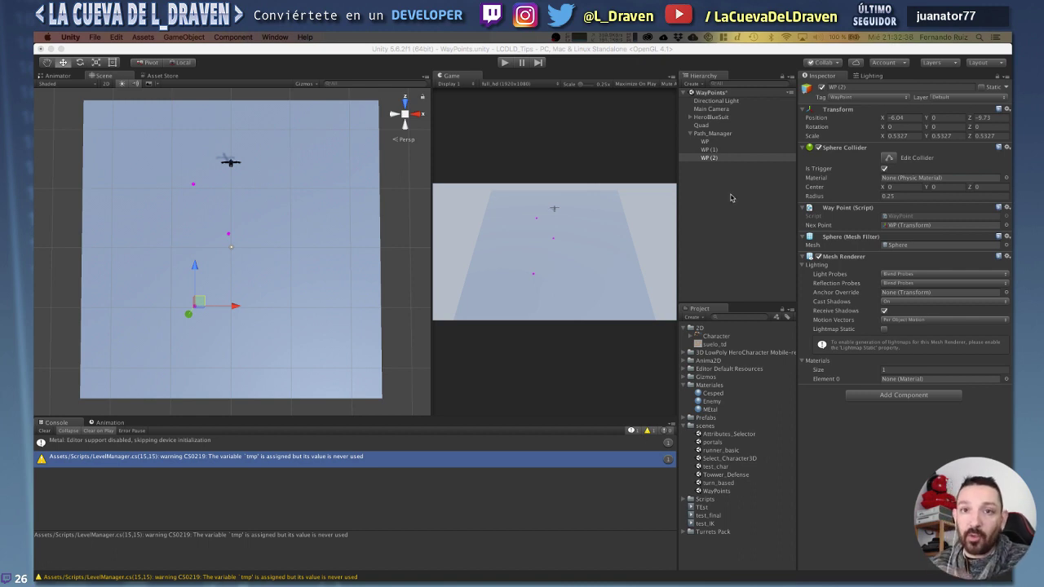
left_click(710, 134)
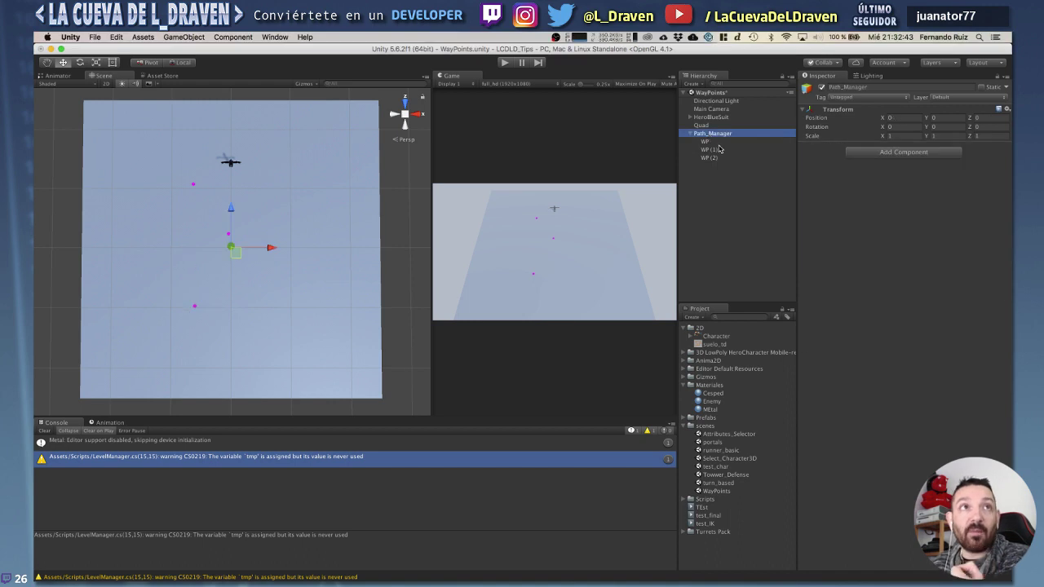
left_click(718, 150)
left_click(718, 143)
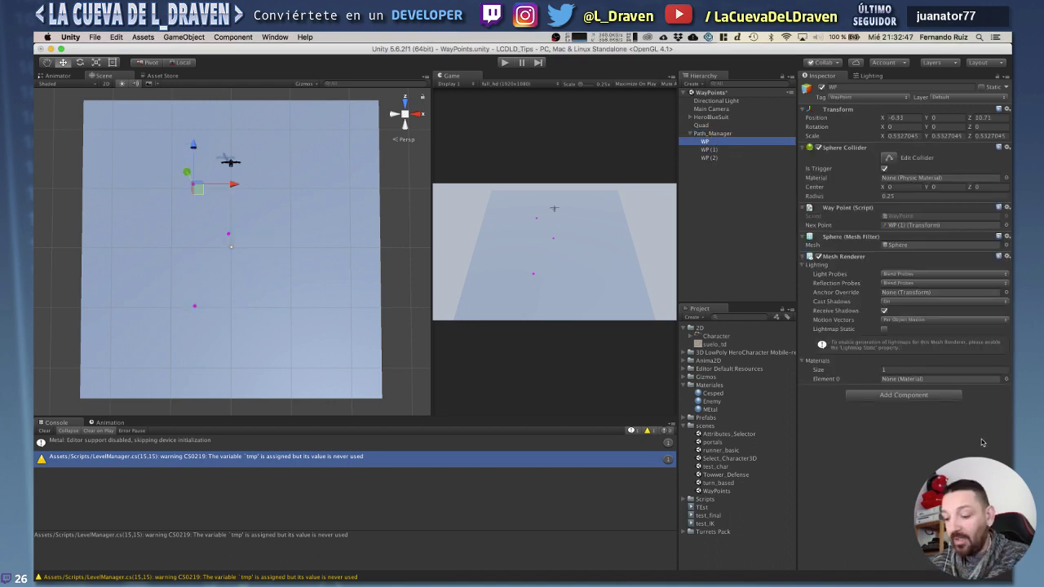
key("super+space")
Launch Visual Studio Code via Spotlight and reopen the recent LCDLD_Tips project folder.
type("visu")
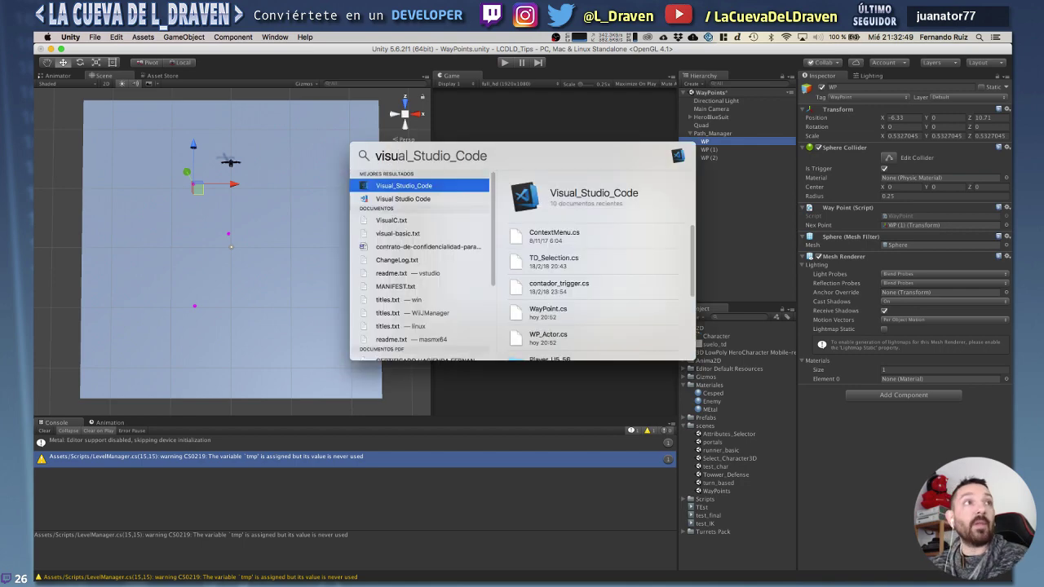
key("Return")
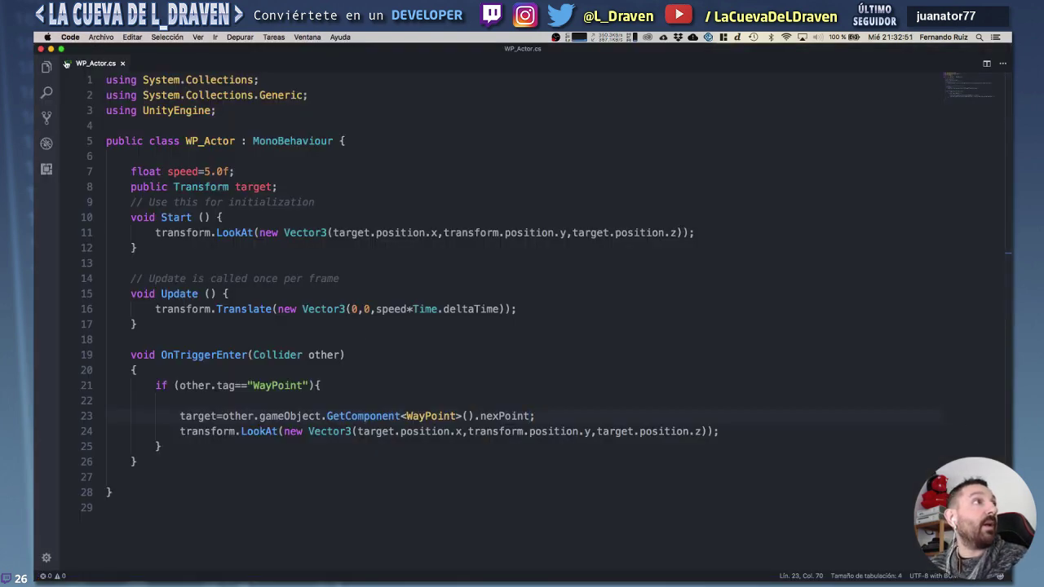
left_click(47, 67)
left_click(102, 37)
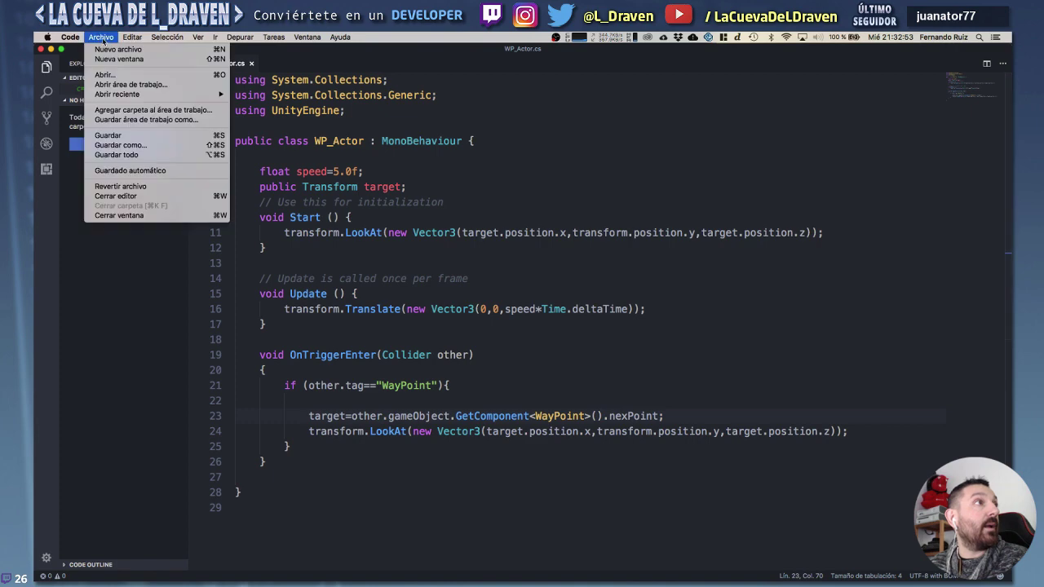
mouse_move(136, 95)
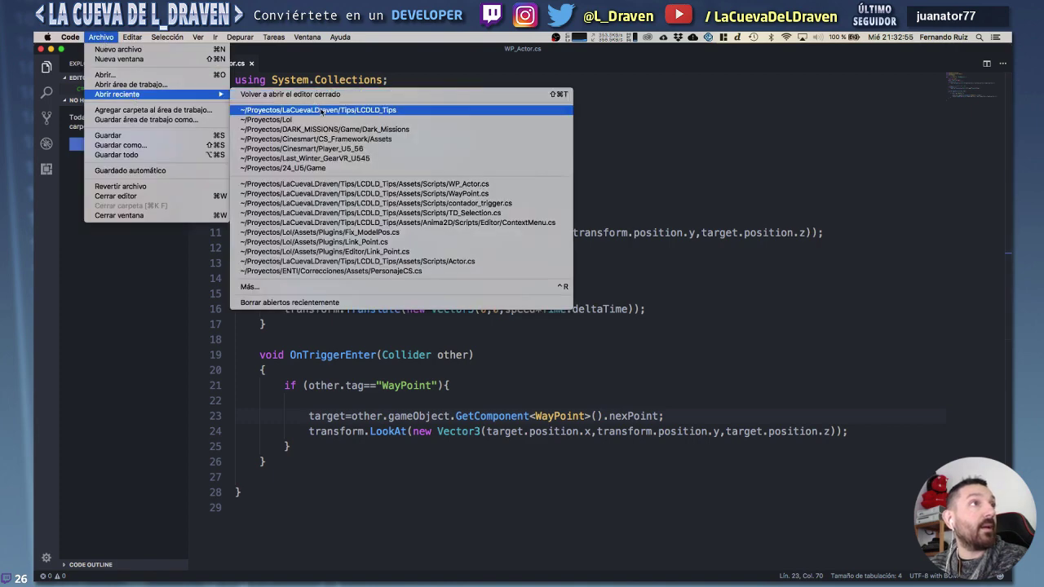
left_click(320, 110)
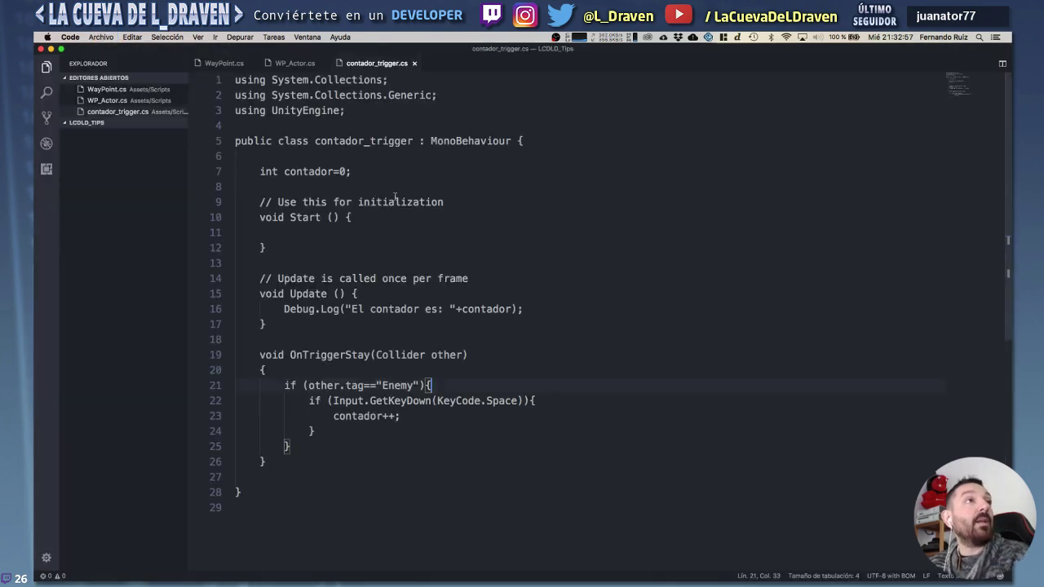
Review the nexPoint declaration in WayPoint.cs and the WP_Actor.cs script, then return to Unity.
left_click(227, 64)
mouse_move(259, 171)
left_mouse_down()
mouse_move(420, 178)
mouse_move(272, 173)
left_mouse_up()
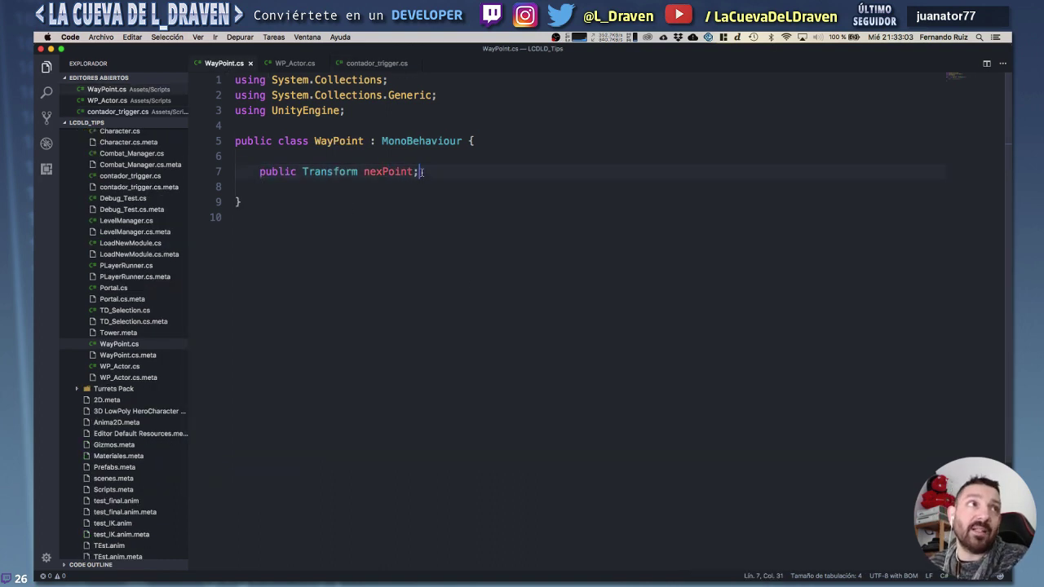
left_click(289, 64)
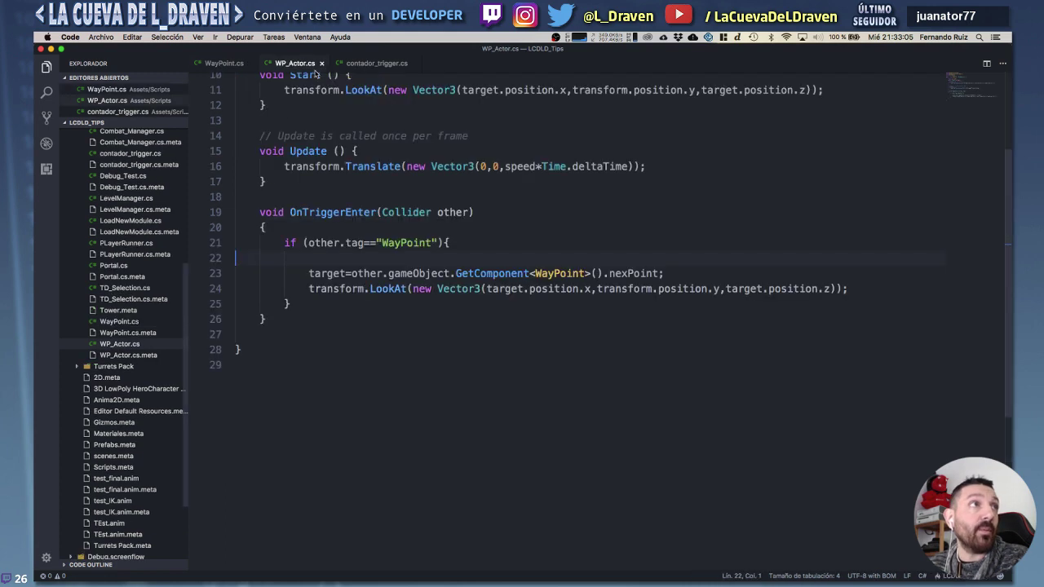
scroll(323, 222, "down", 1)
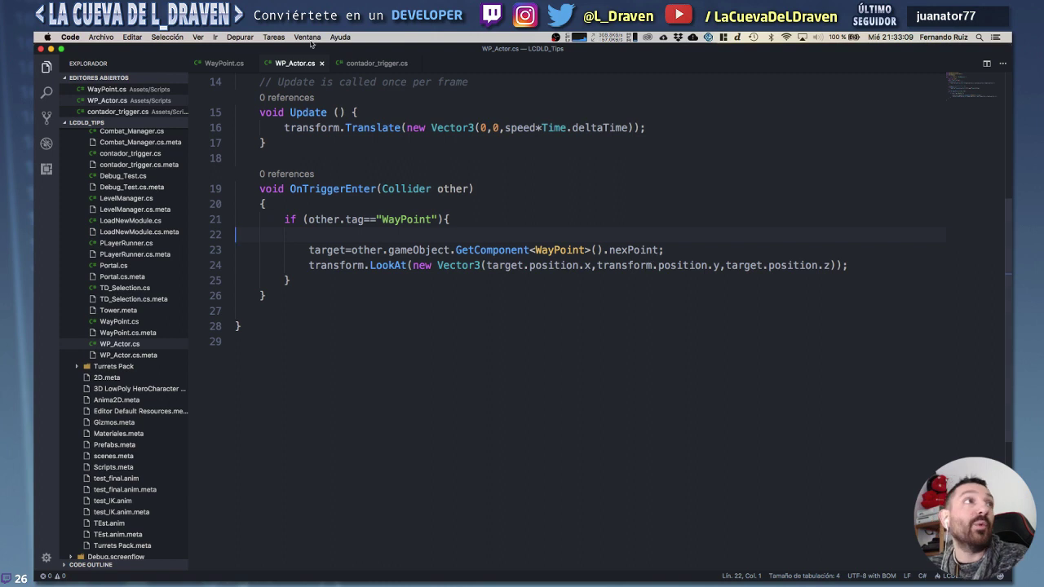
left_click(220, 65)
key("super+Tab")
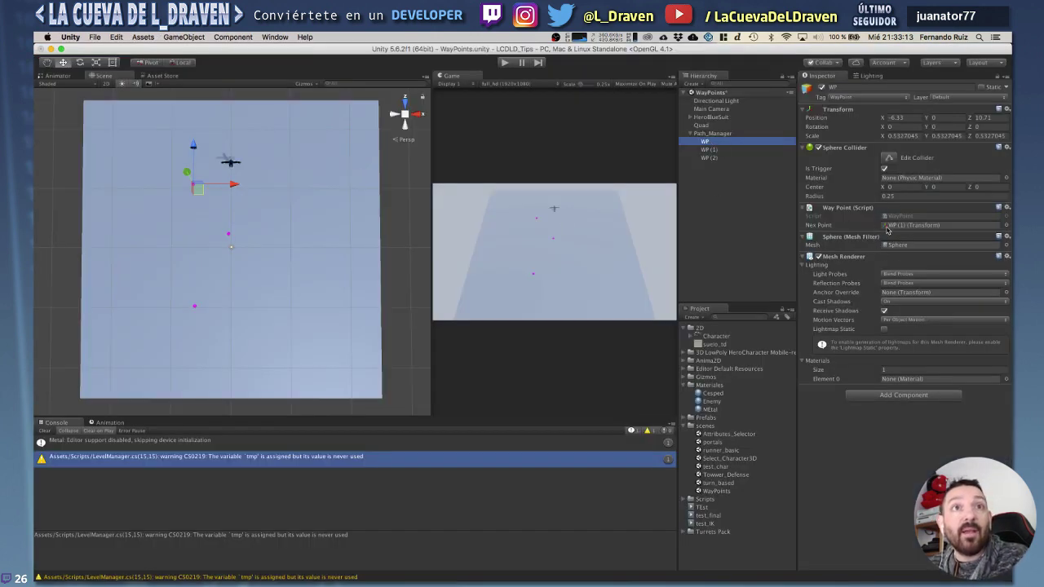
left_click(708, 151)
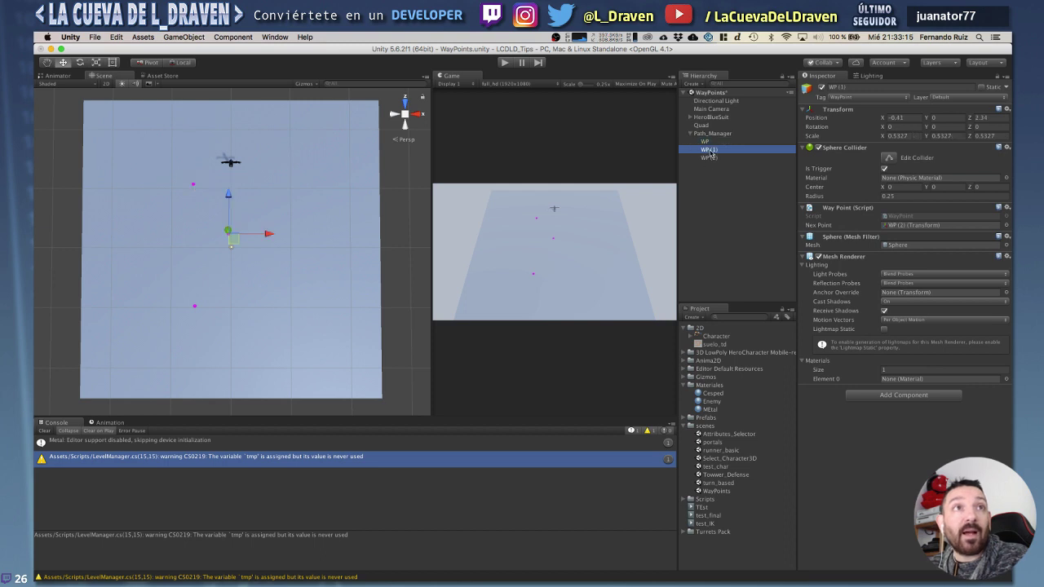
left_click(716, 158)
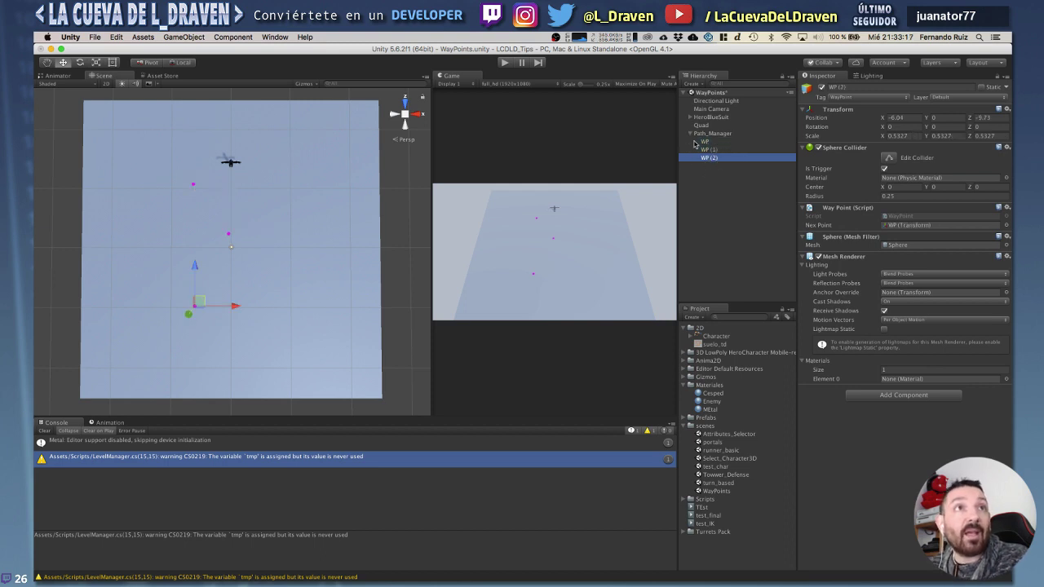
left_click(505, 64)
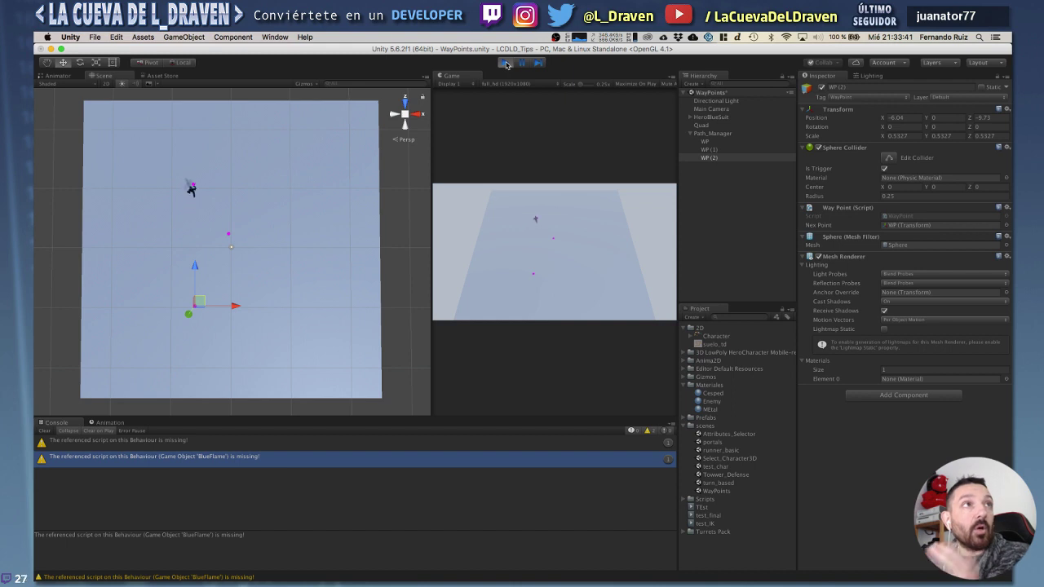
left_click(505, 64)
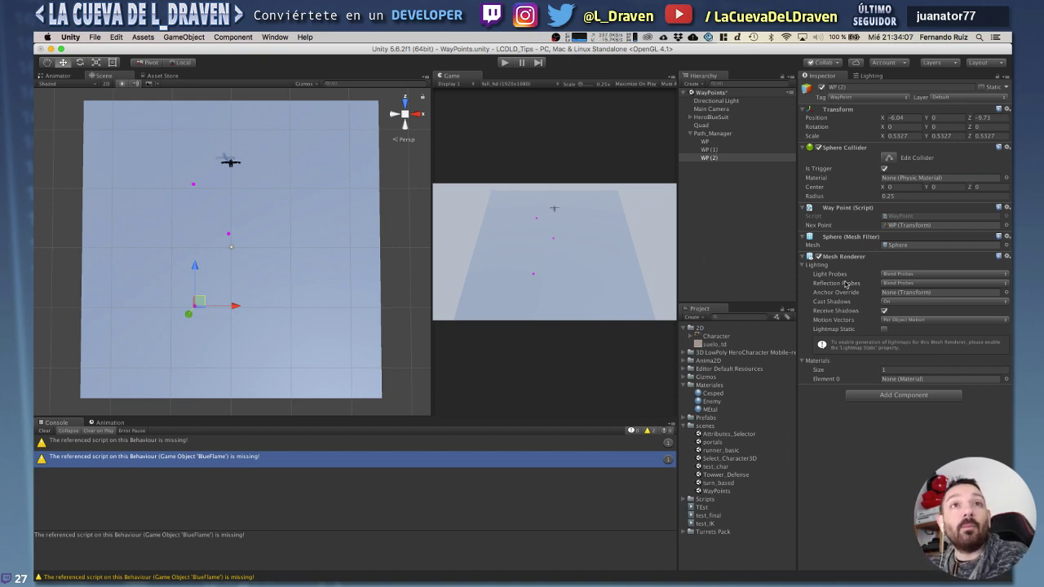
Change line 7 of WayPoint.cs to 'public Transform[] nexPoint;' and save it.
key("super+Tab")
left_click_drag(237, 171, 237, 202)
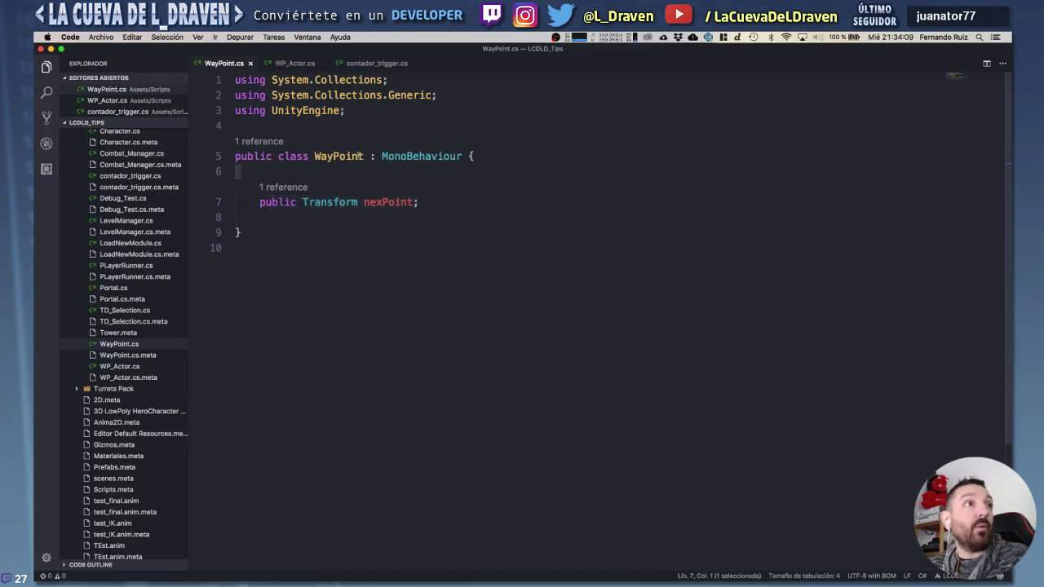
left_click(359, 201)
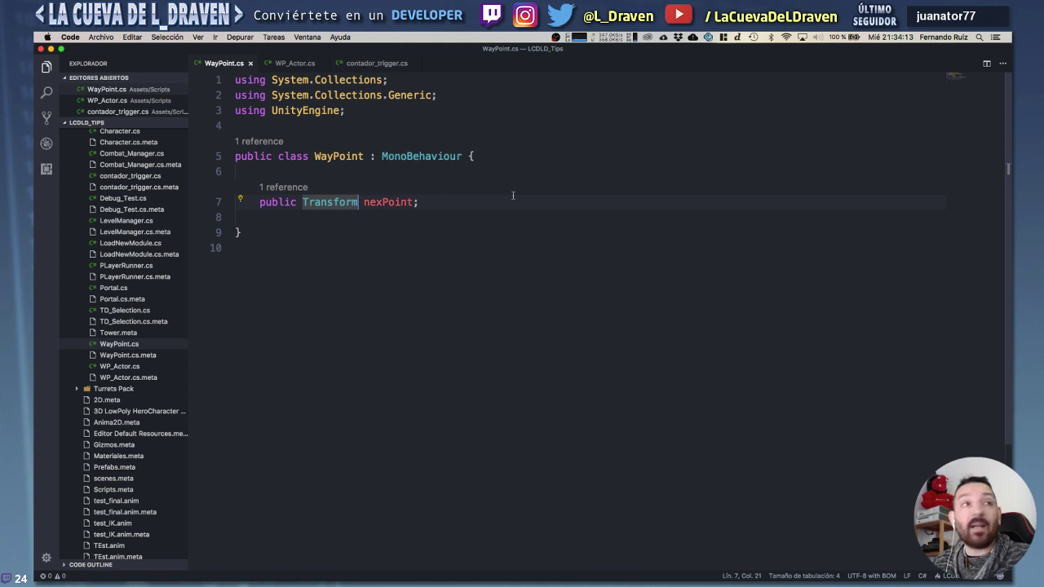
type("[]")
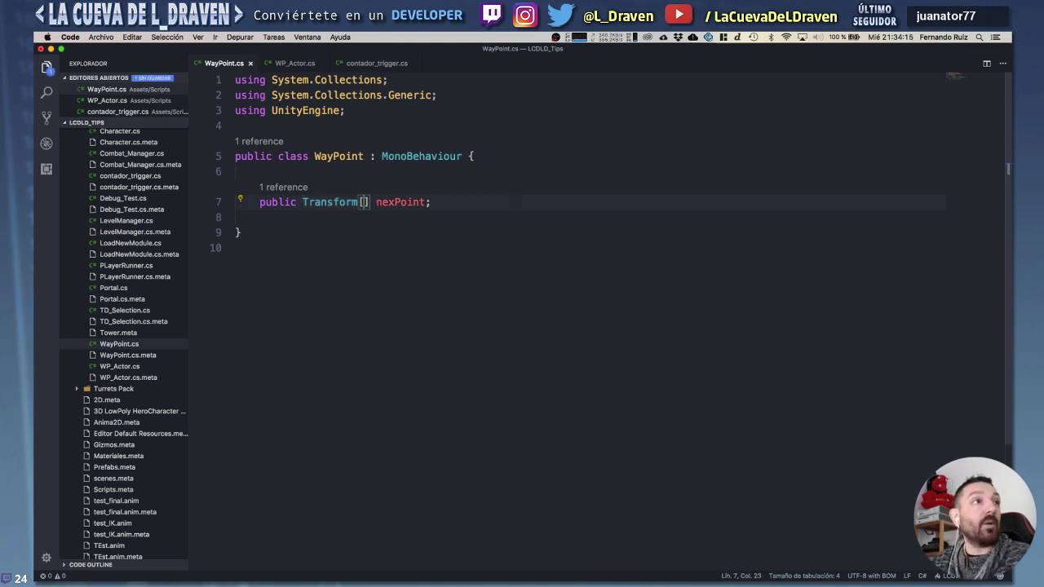
key("super+s")
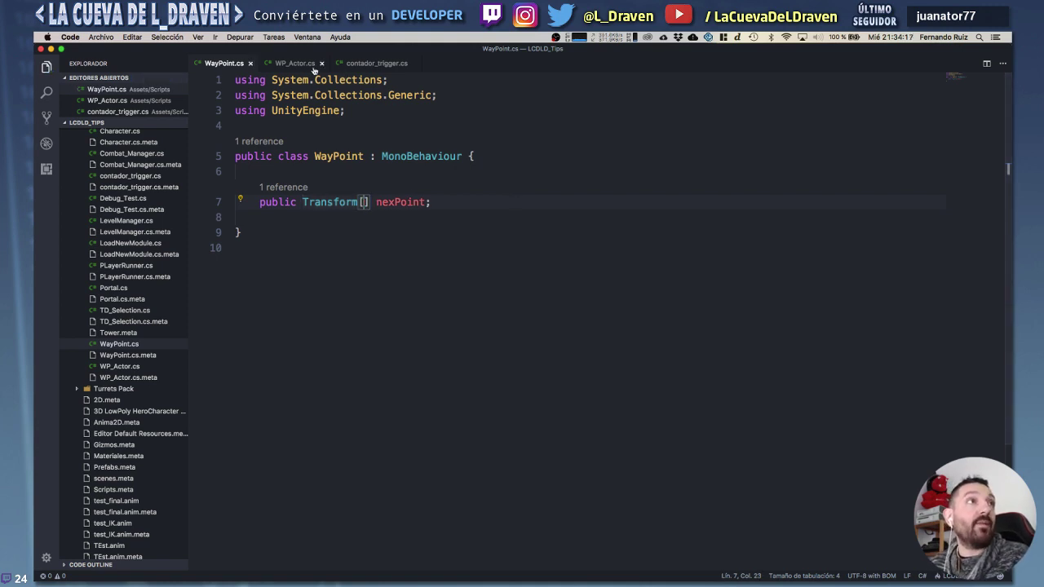
Comment out the target assignment on line 23 of WP_Actor.cs and save it.
left_click(308, 65)
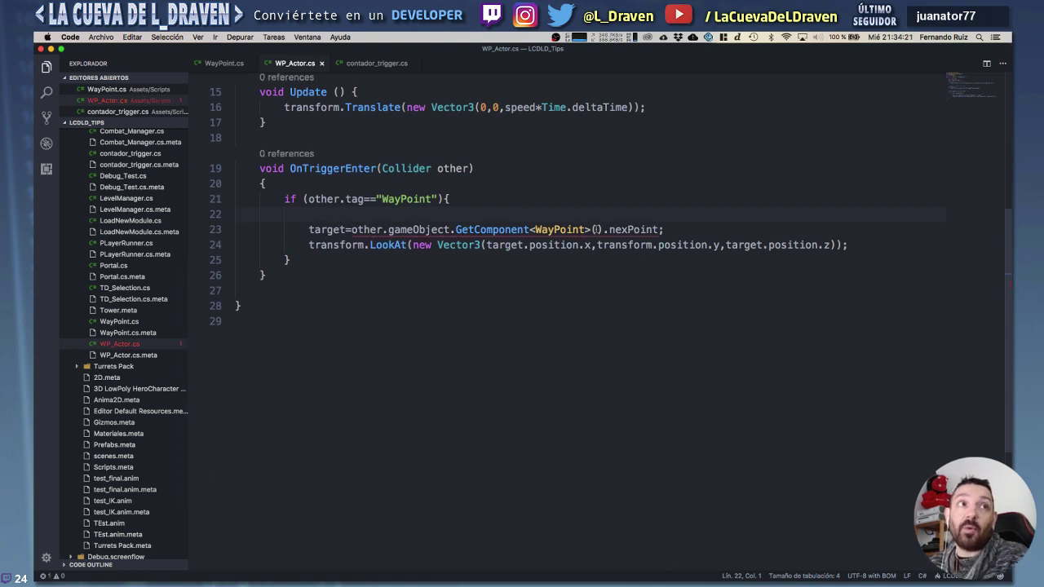
mouse_move(633, 230)
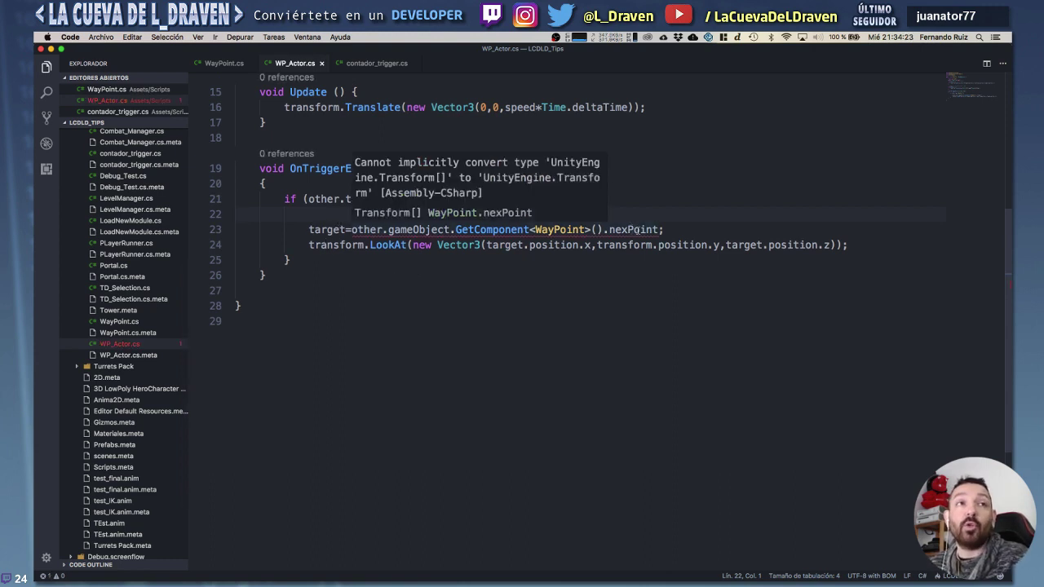
left_click(308, 229)
type("//")
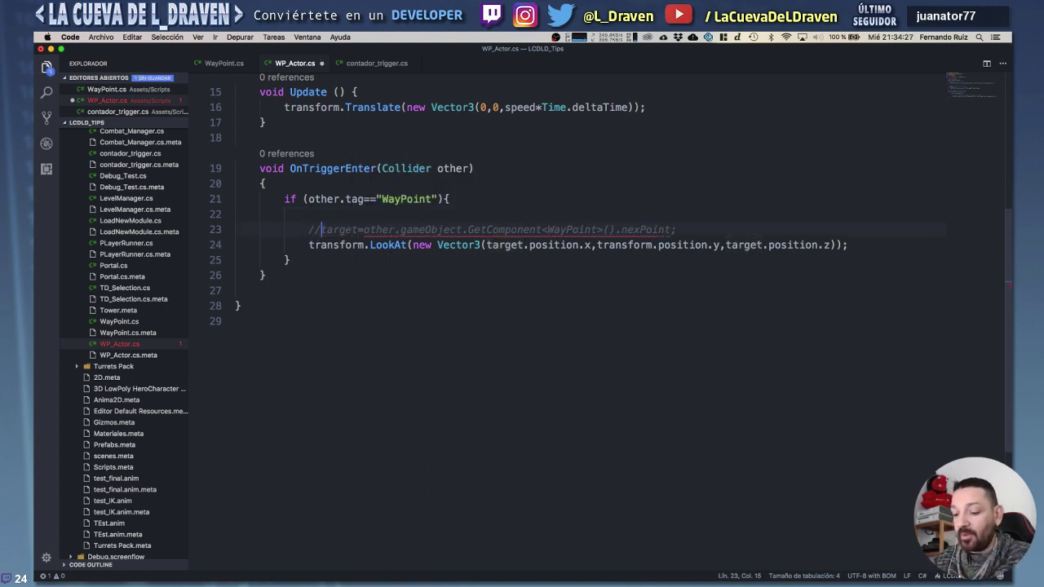
key("super+s")
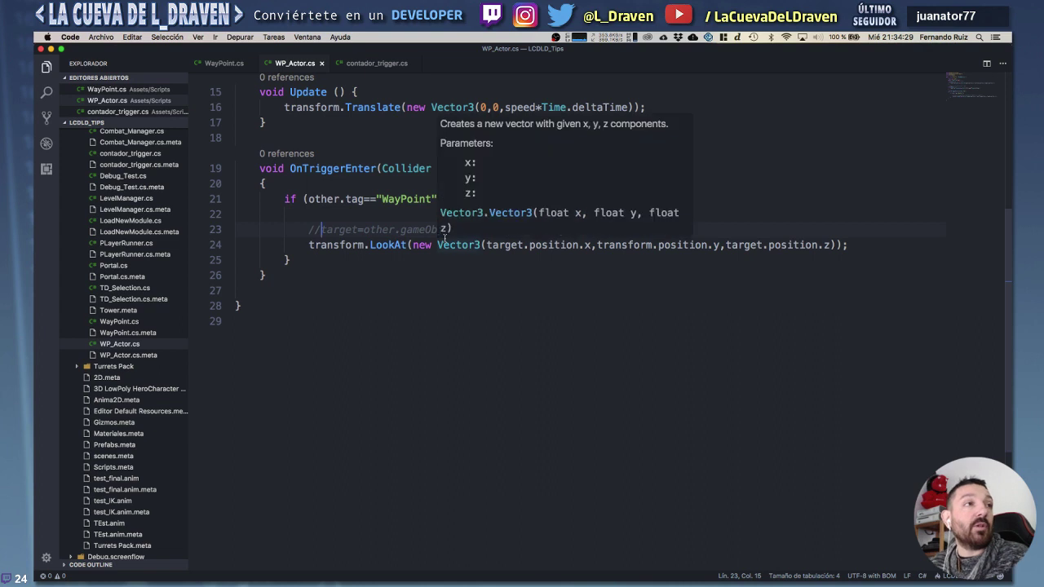
key("super+Tab")
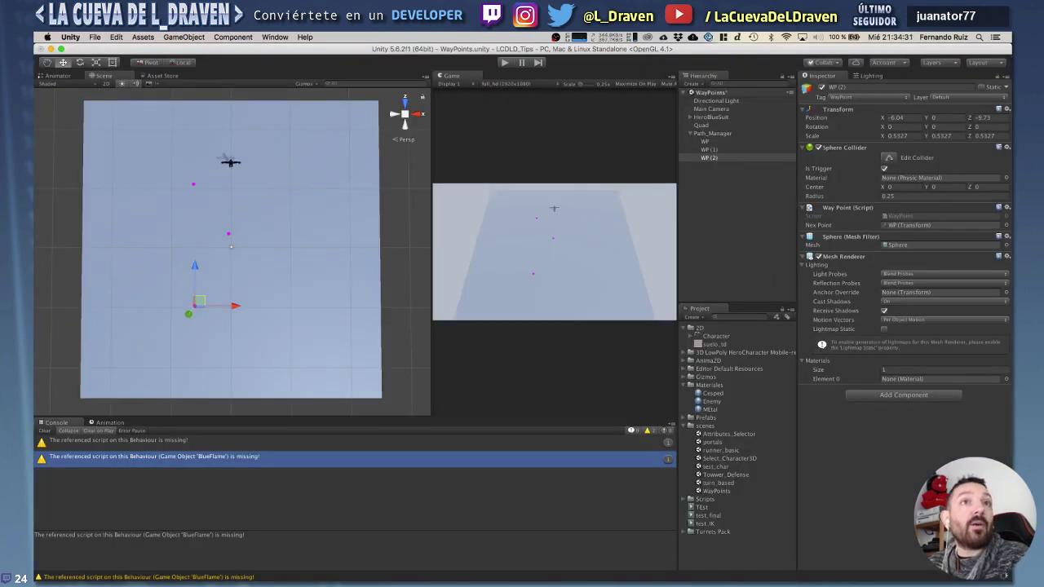
Set WP's Nex Point list size to 1 with WP (1) as Element 0.
left_click(705, 142)
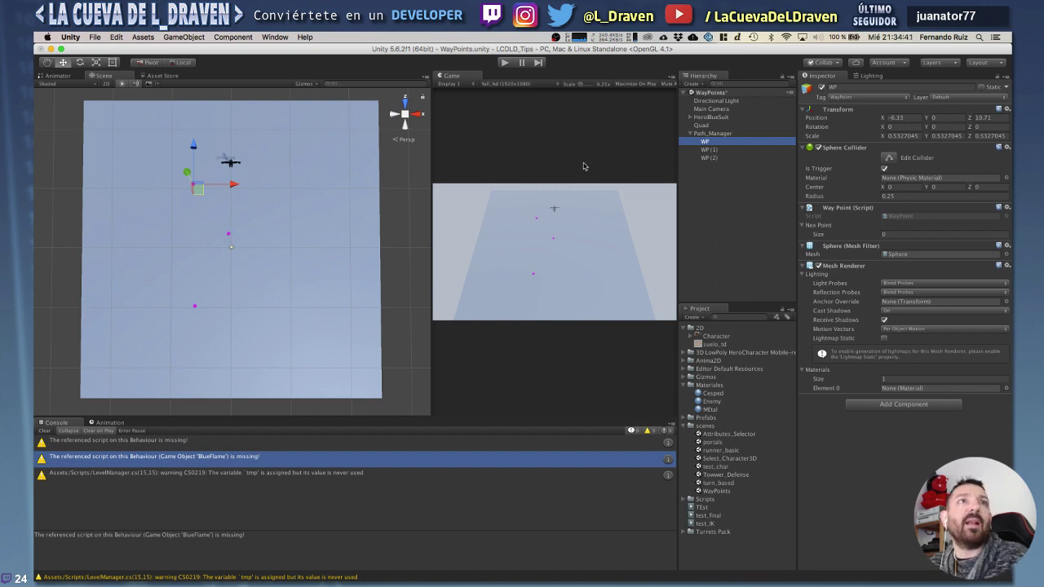
left_click(900, 234)
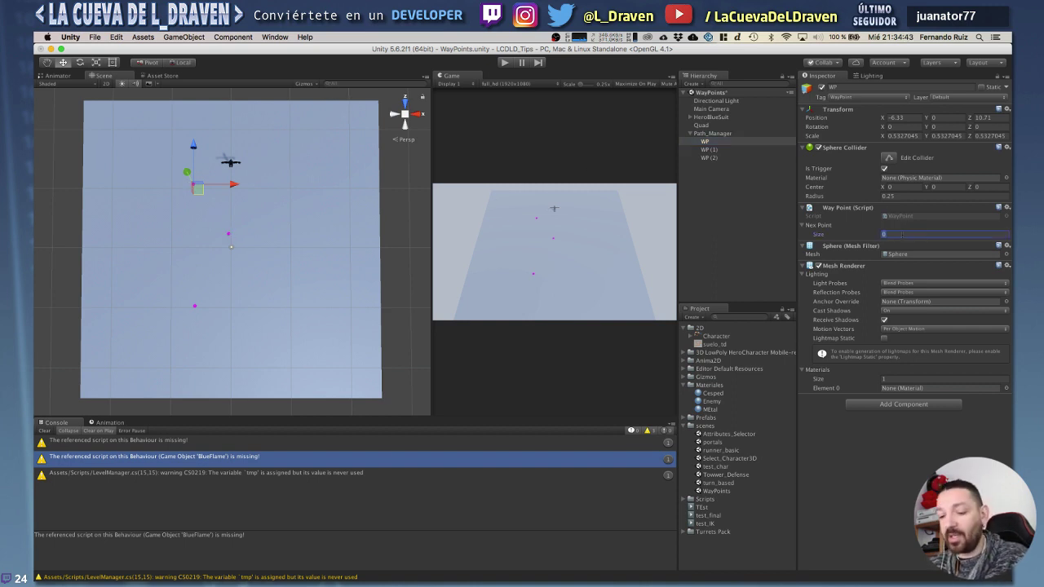
type("1")
key("Return")
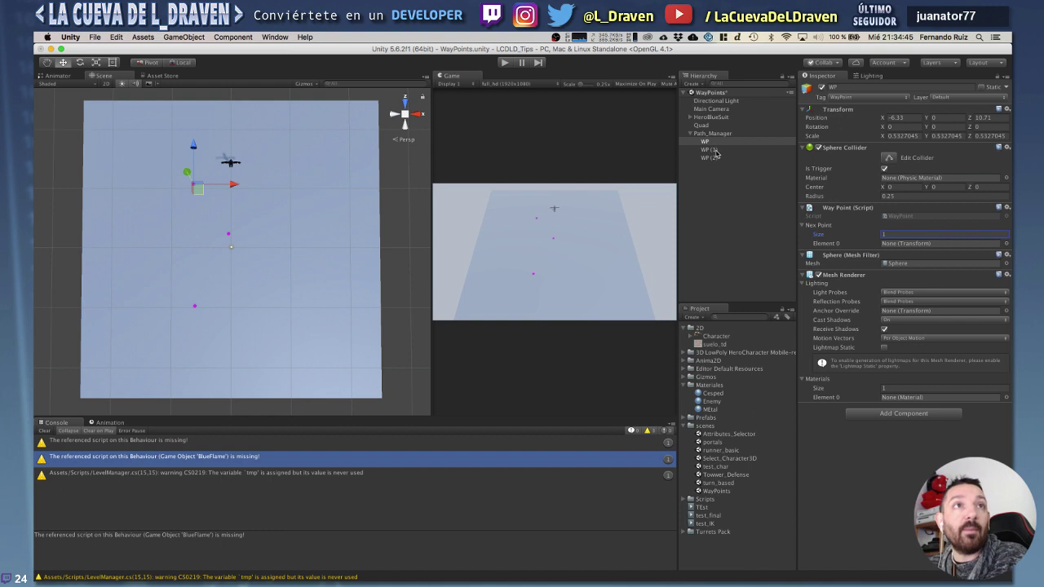
left_click_drag(709, 150, 892, 245)
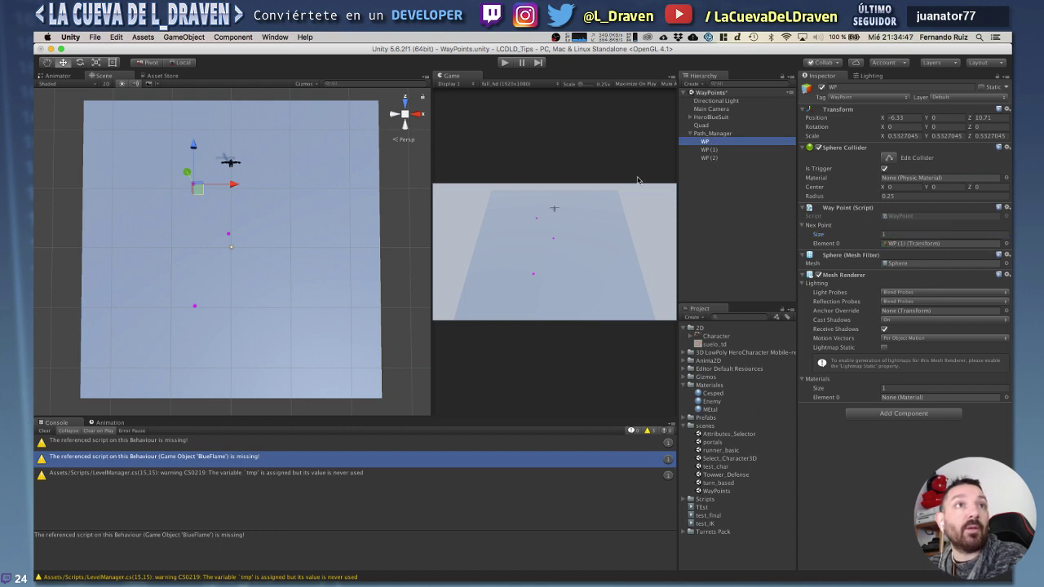
Duplicate WP (2) into a new waypoint WP (3) placed further right.
left_click(709, 157)
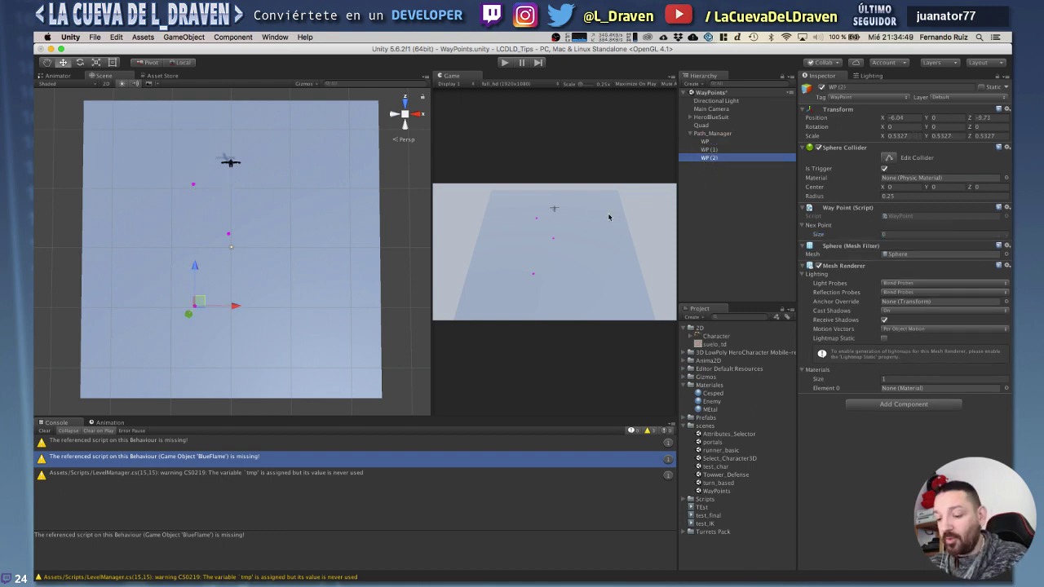
key("super+d")
left_click_drag(201, 301, 271, 292)
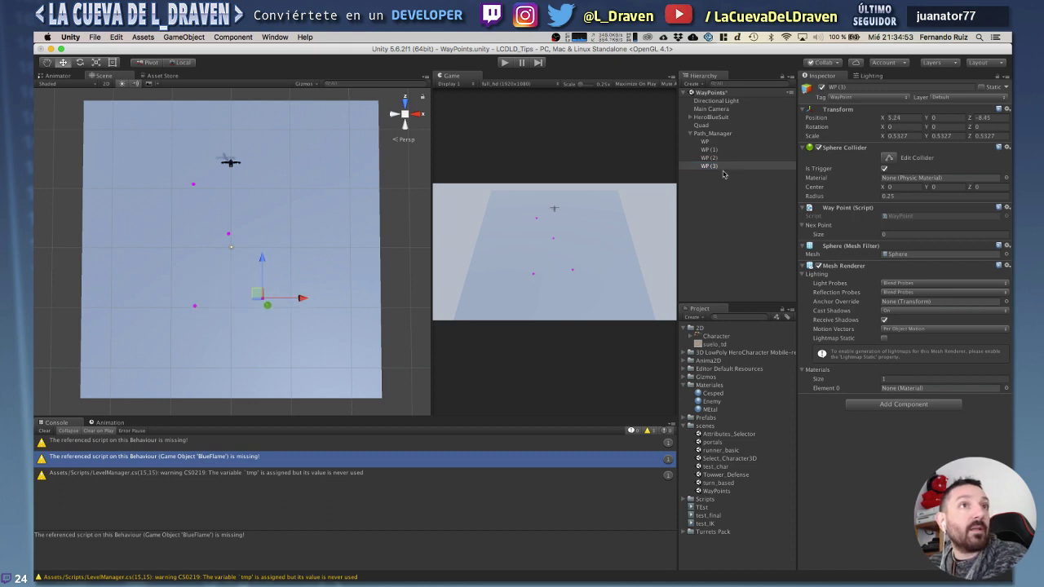
Duplicate WP (3) into new waypoints WP (4) and WP (5) toward the right of the ground.
left_click(722, 165)
key("super+d")
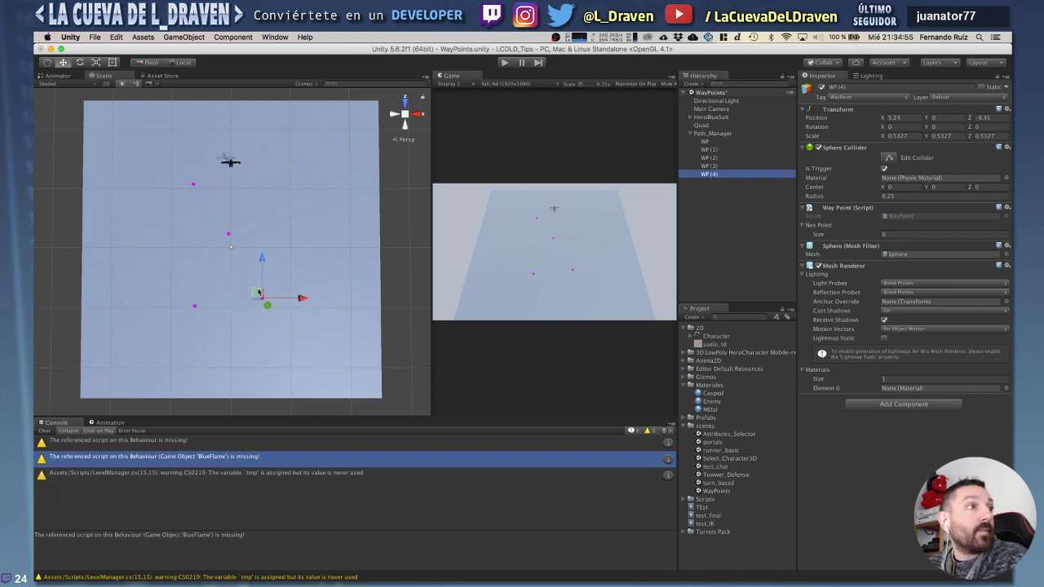
mouse_move(258, 292)
left_mouse_down()
mouse_move(297, 260)
mouse_move(307, 199)
left_mouse_up()
key("super+d")
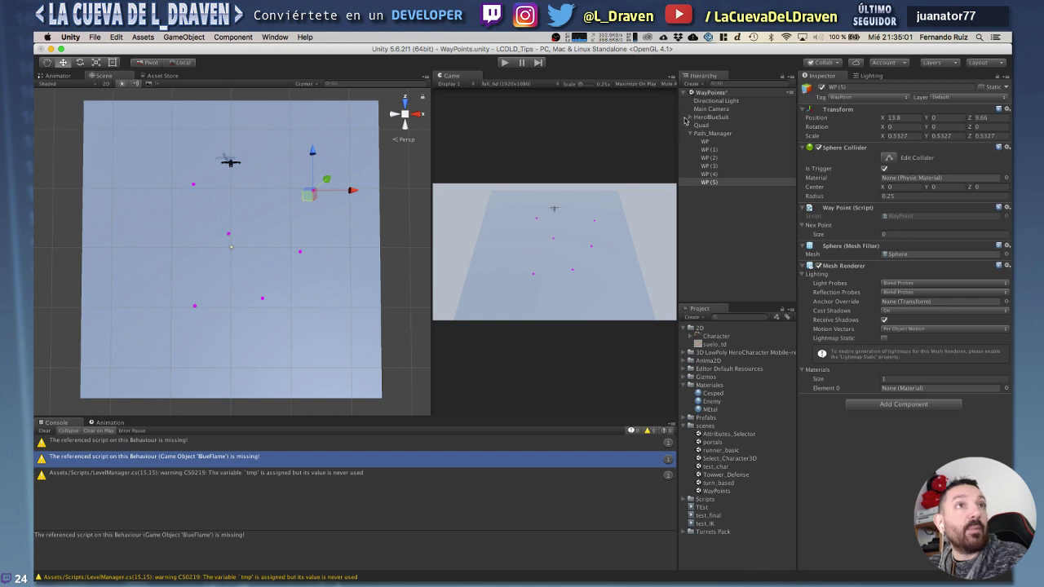
Give WP (1) three next points: WP (2), WP (3) and WP (4).
left_click(710, 151)
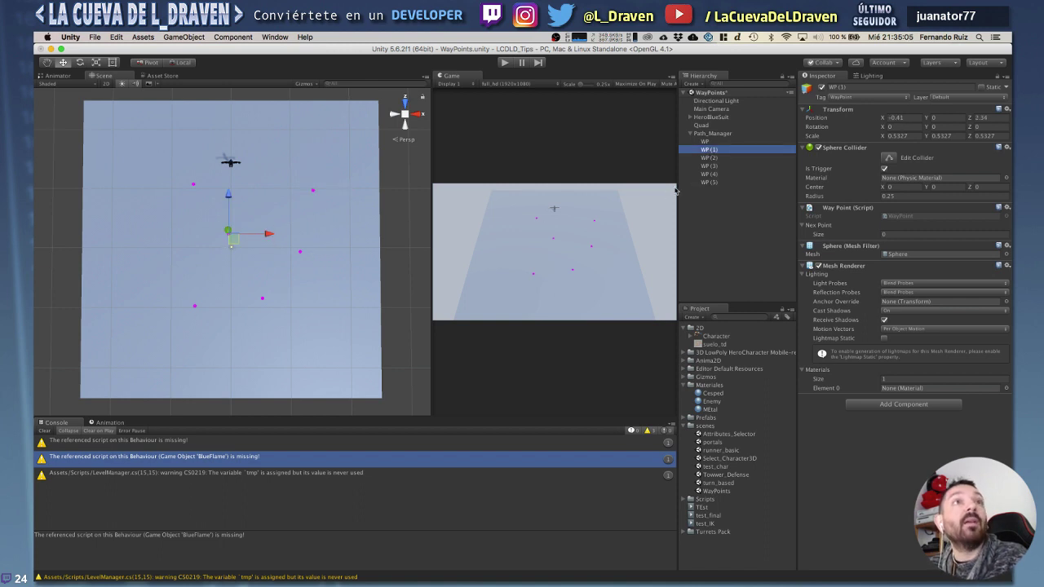
left_click(897, 234)
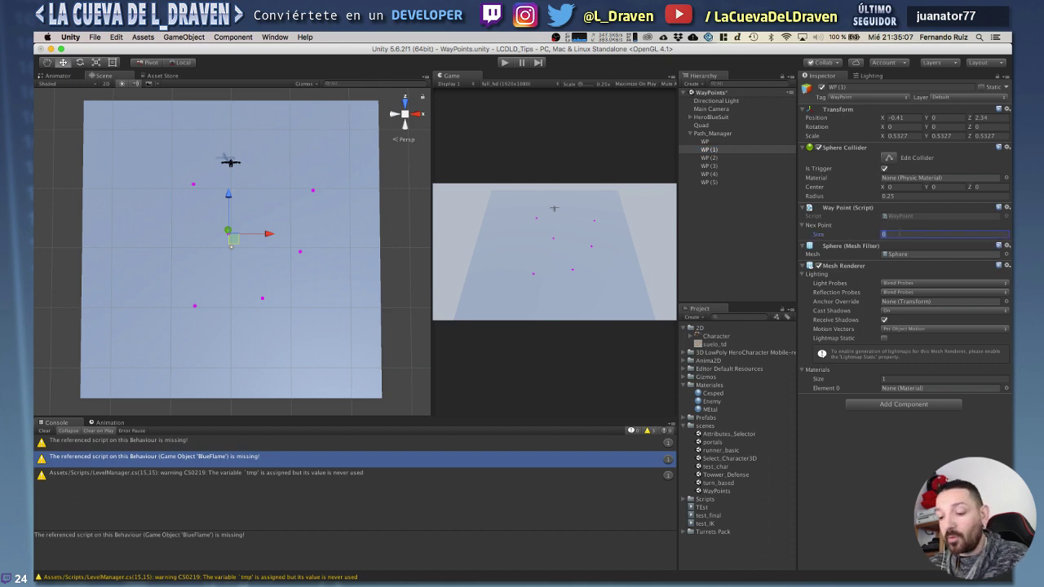
type("3")
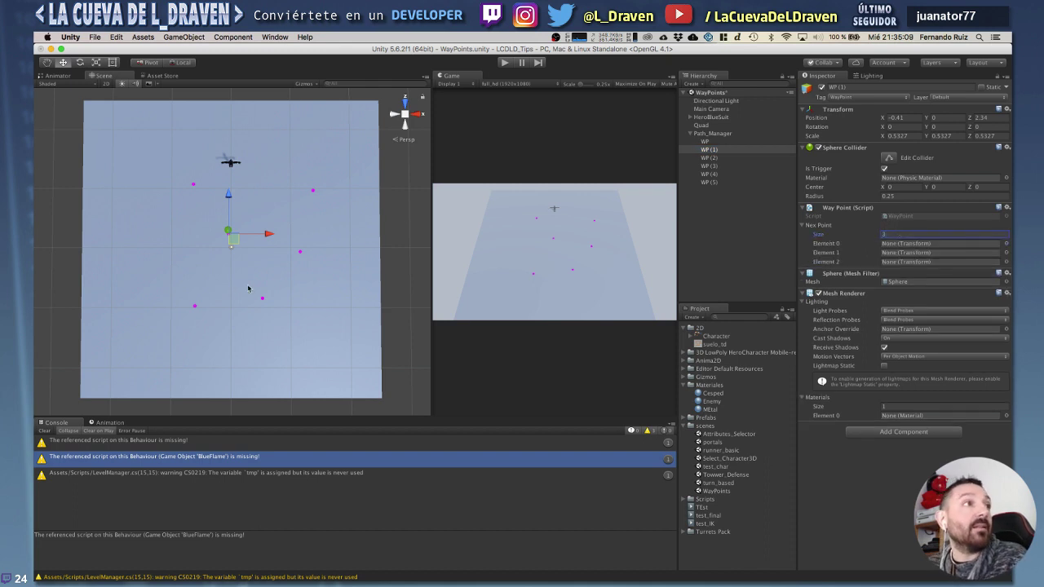
left_click(710, 150)
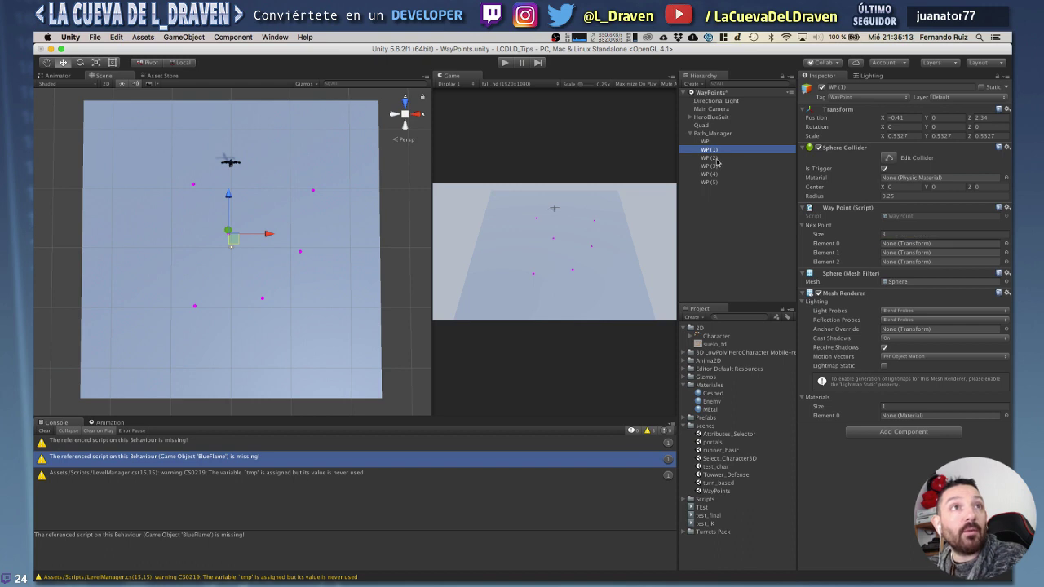
left_click_drag(716, 160, 888, 244)
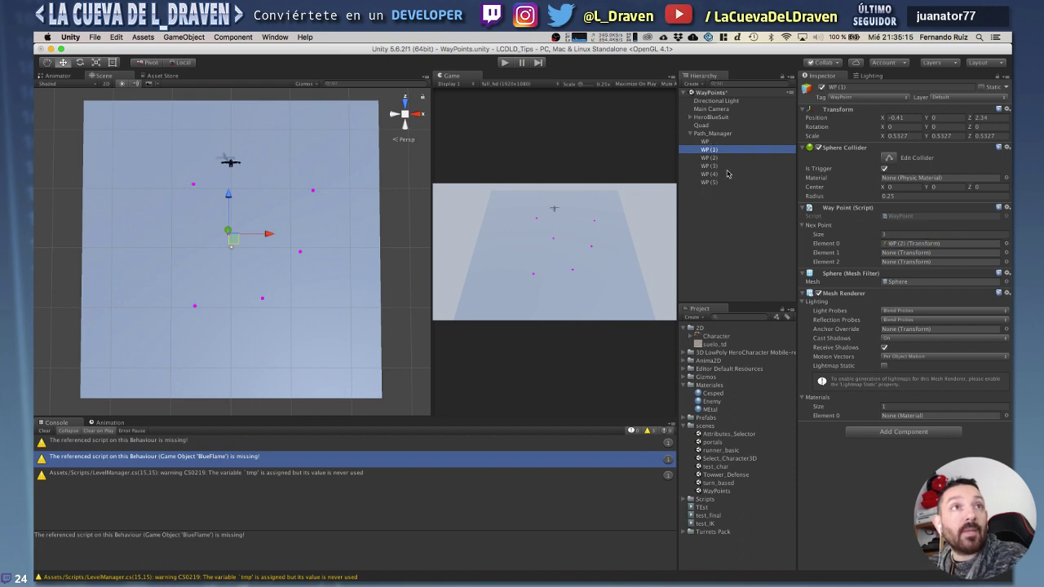
left_click_drag(714, 166, 896, 254)
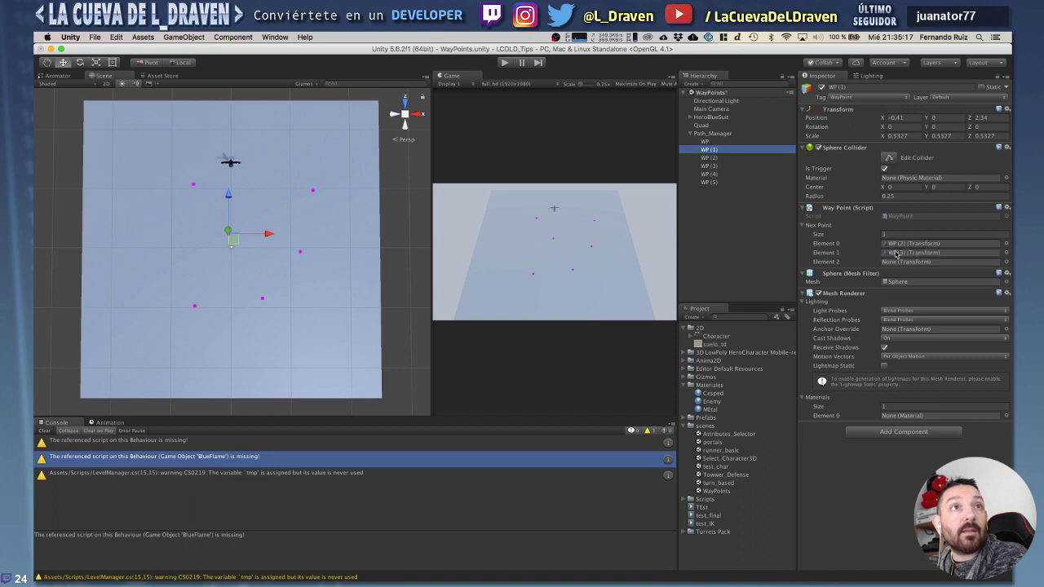
left_click_drag(710, 174, 886, 262)
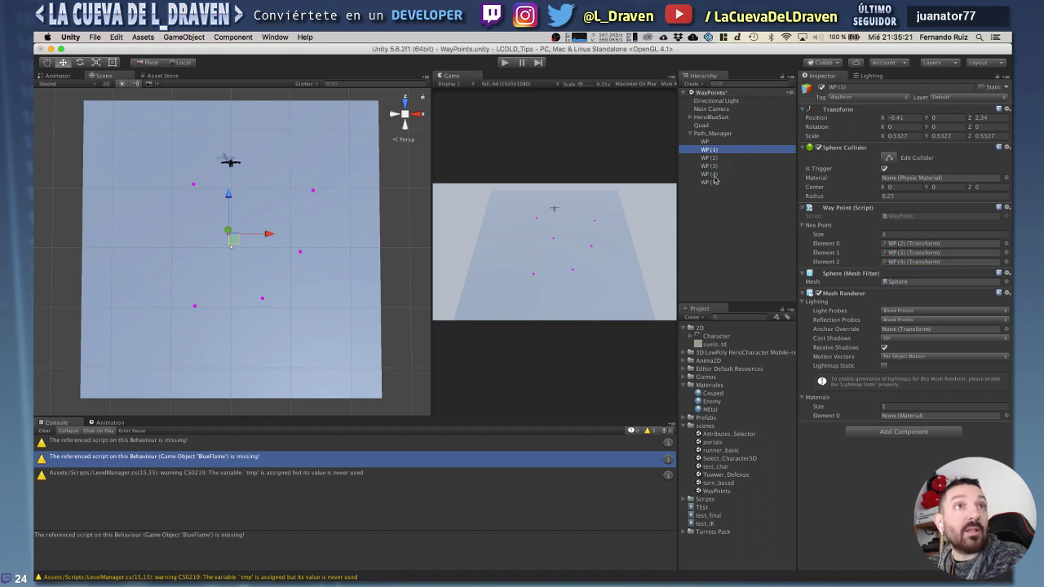
Set WP (2) through WP (4) to one next point each, assigning WP (5).
left_click(712, 157)
left_click(713, 166)
left_click(715, 174)
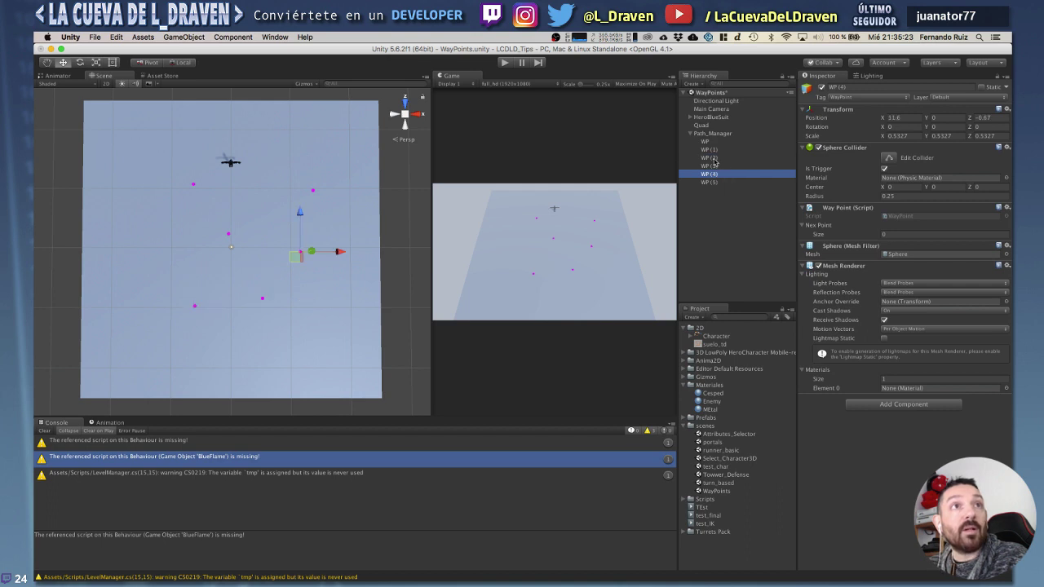
left_click(713, 158, "shift")
left_click(898, 233)
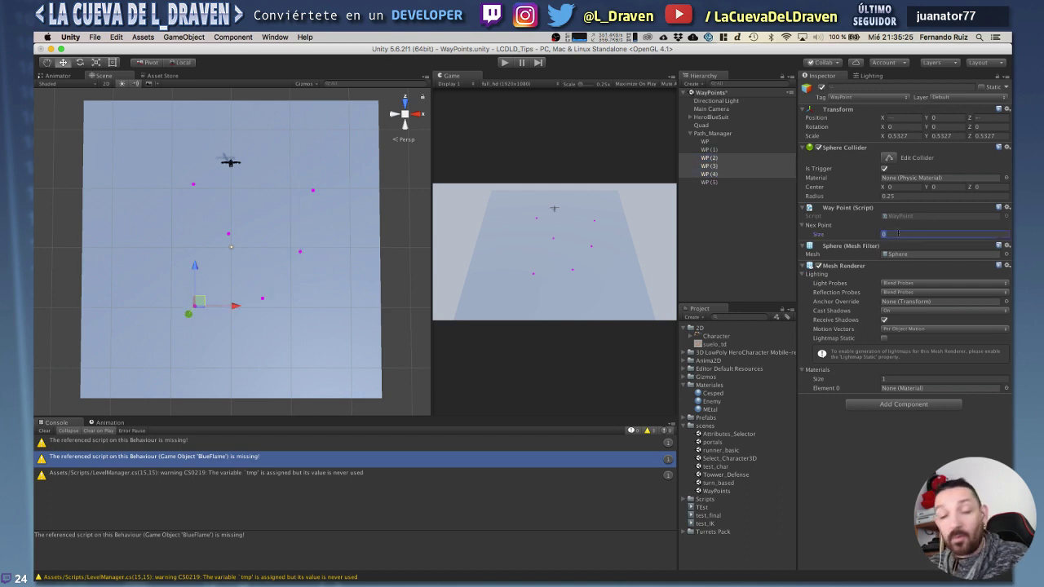
type("1")
key("Return")
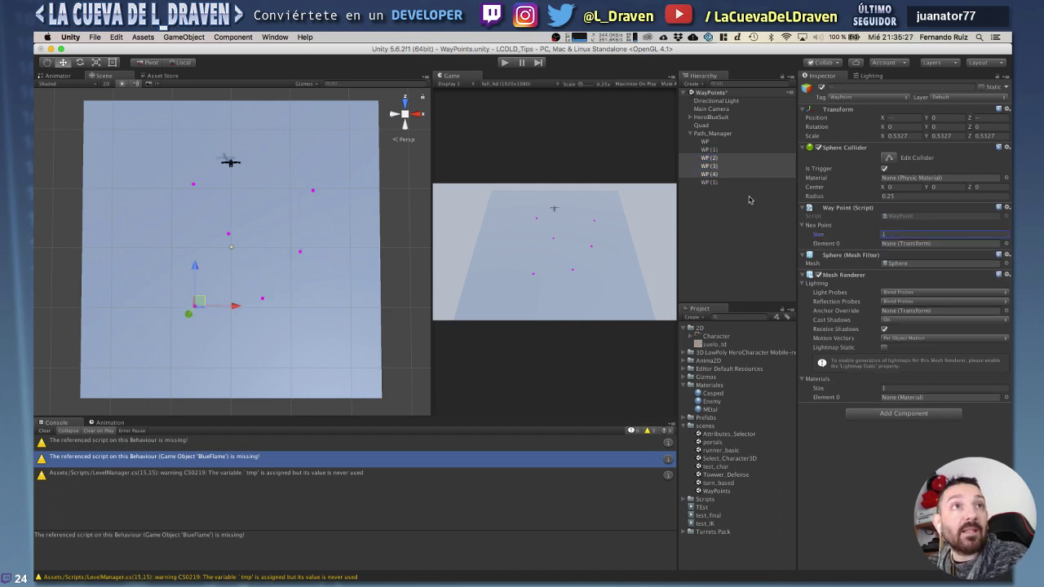
mouse_move(709, 182)
left_mouse_down()
mouse_move(857, 245)
mouse_move(743, 186)
mouse_move(890, 245)
left_mouse_up()
Make WP (5) the next point of both WP (3) and WP (4).
left_click(710, 166)
left_click(713, 182)
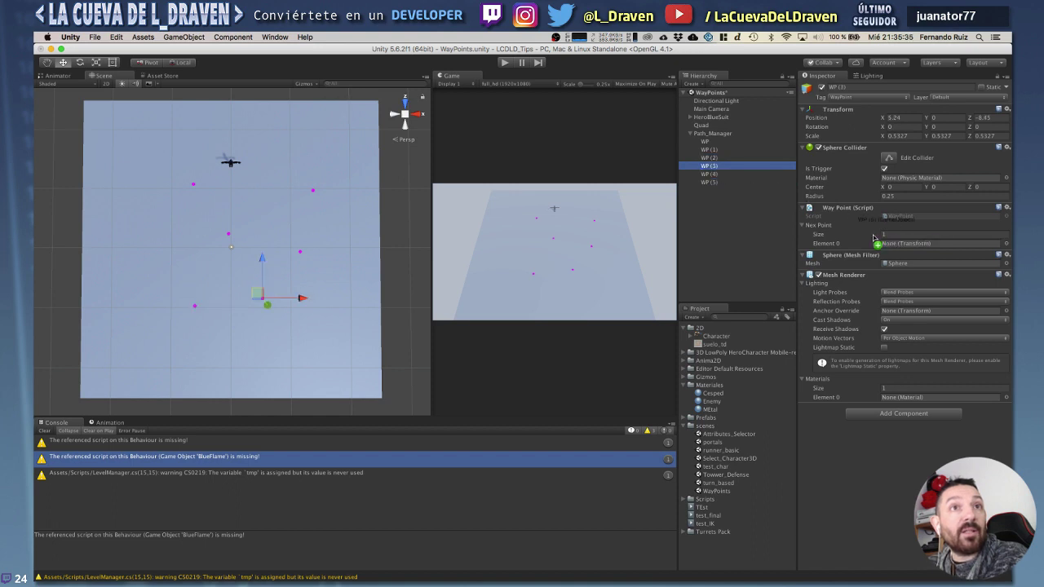
left_click_drag(713, 182, 885, 243)
left_click(710, 174)
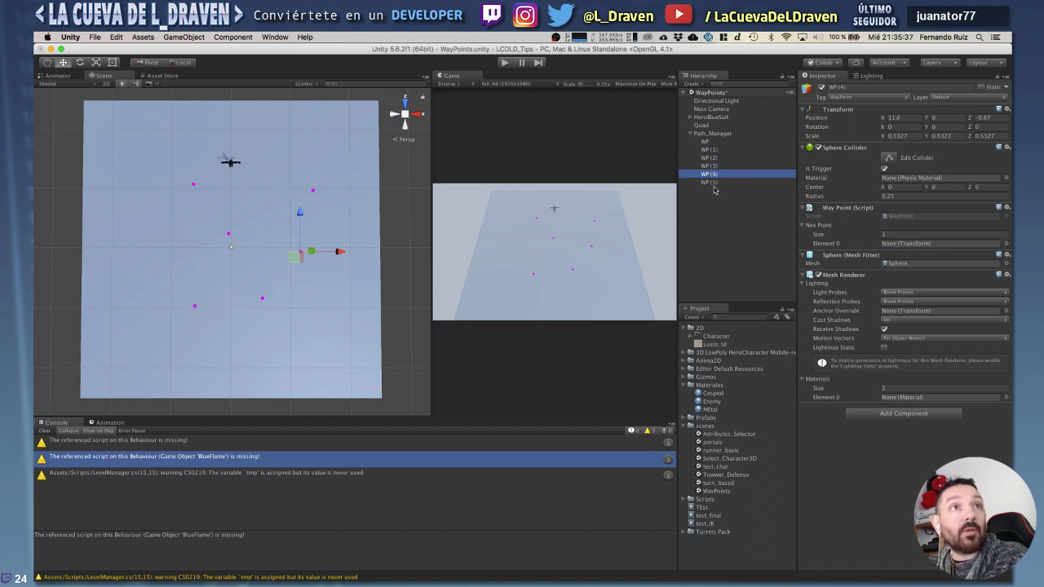
left_click_drag(710, 182, 877, 241)
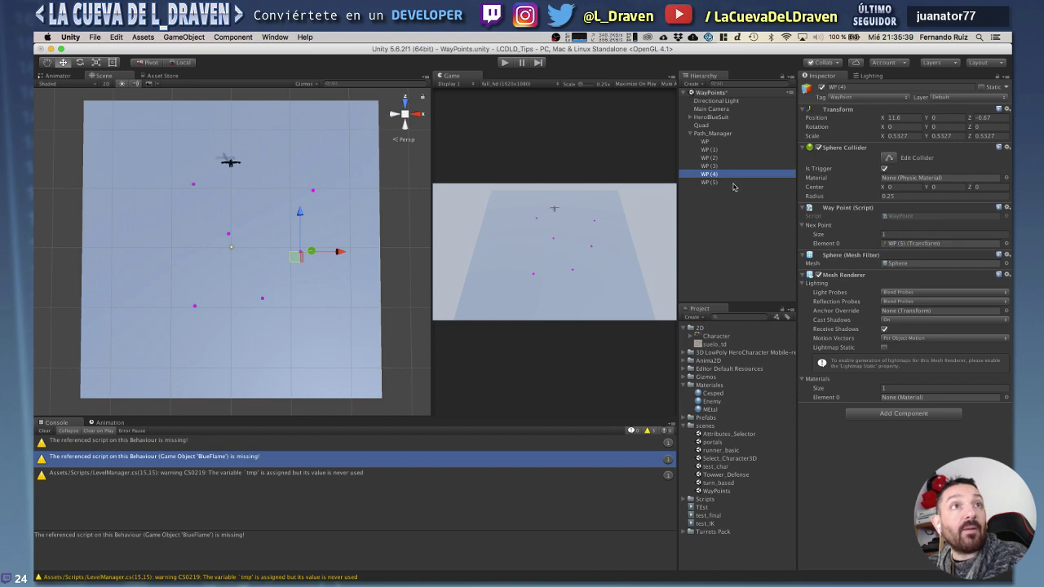
Give WP (5) three next points: WP, WP (1) and WP (4).
left_click(726, 182)
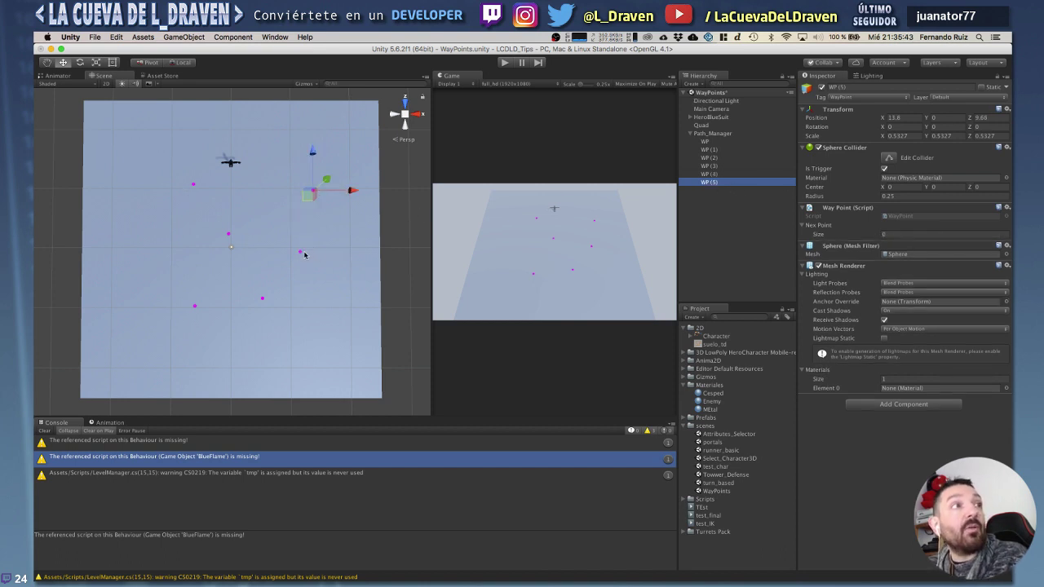
left_click(706, 174)
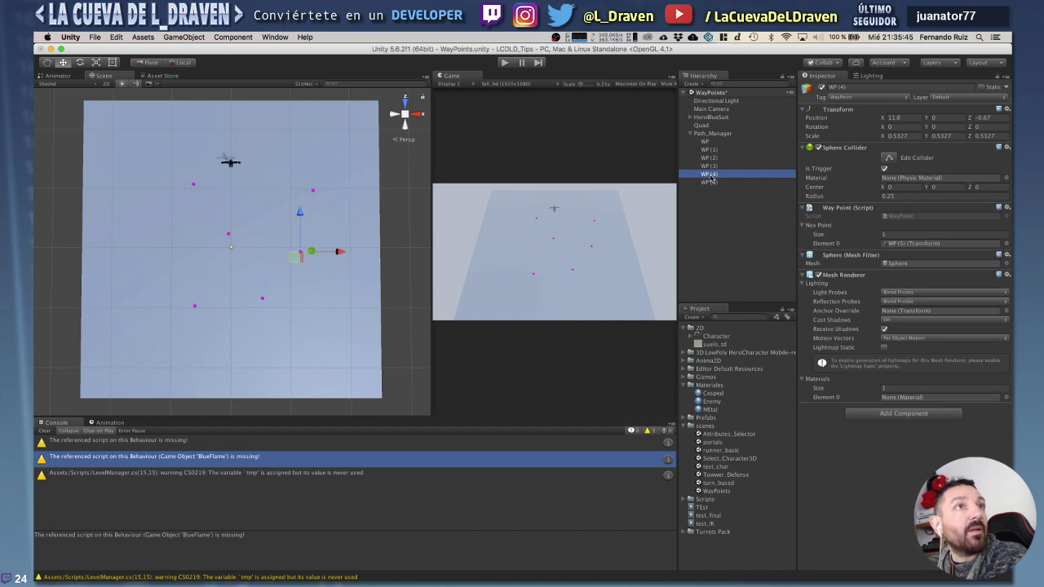
left_click(709, 181)
left_click(915, 235)
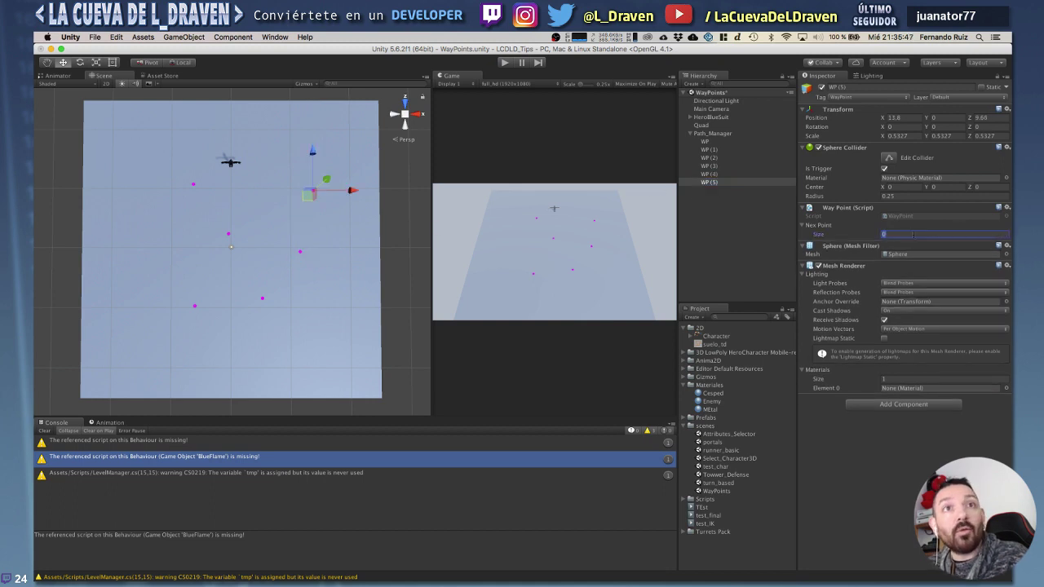
type("3")
key("Return")
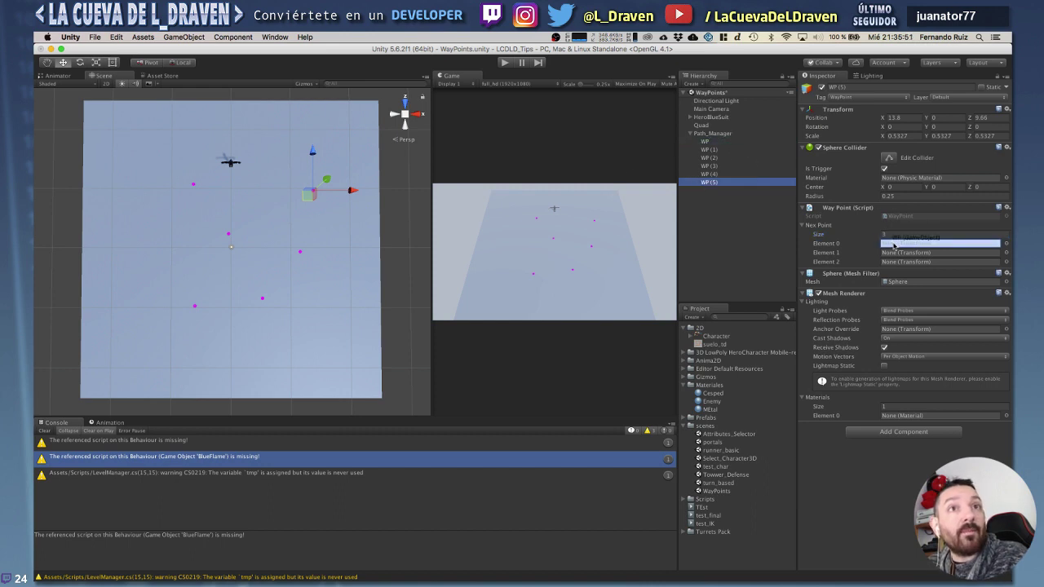
left_click_drag(705, 143, 894, 244)
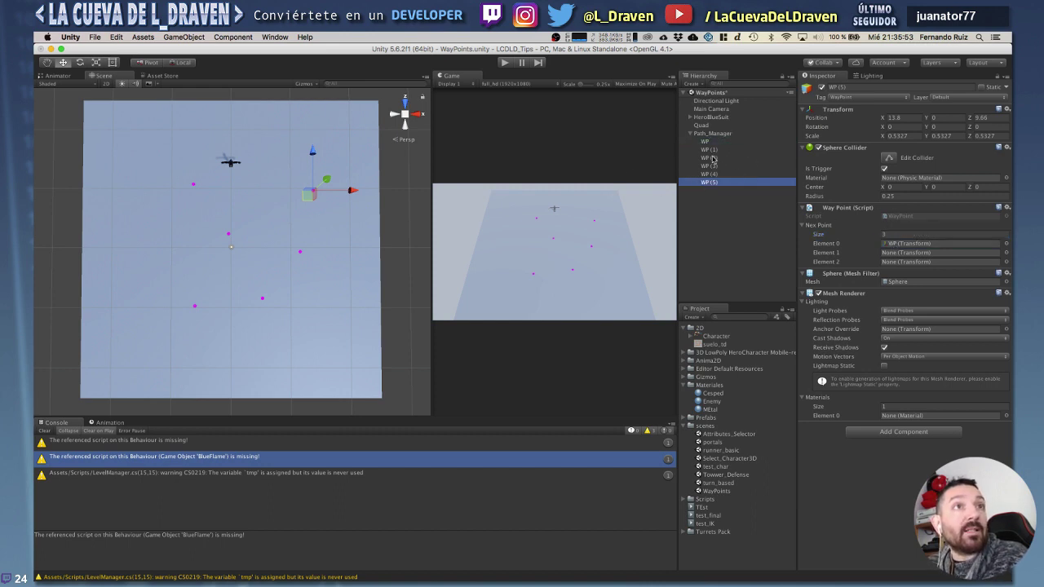
left_click_drag(709, 150, 938, 252)
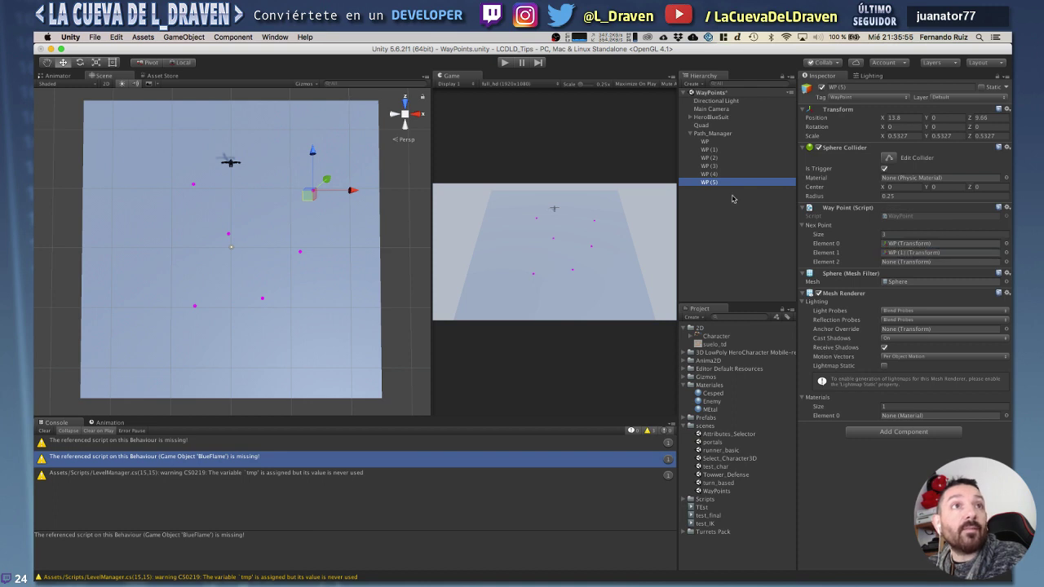
left_click_drag(706, 174, 894, 266)
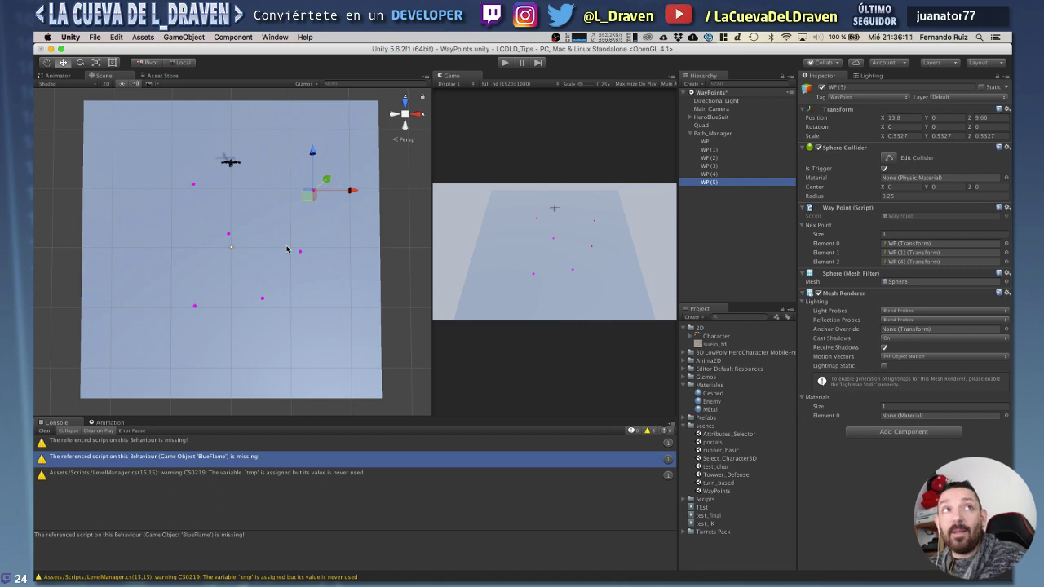
Uncomment the next-target assignment on line 23 of WP_Actor.cs.
key("super+Tab")
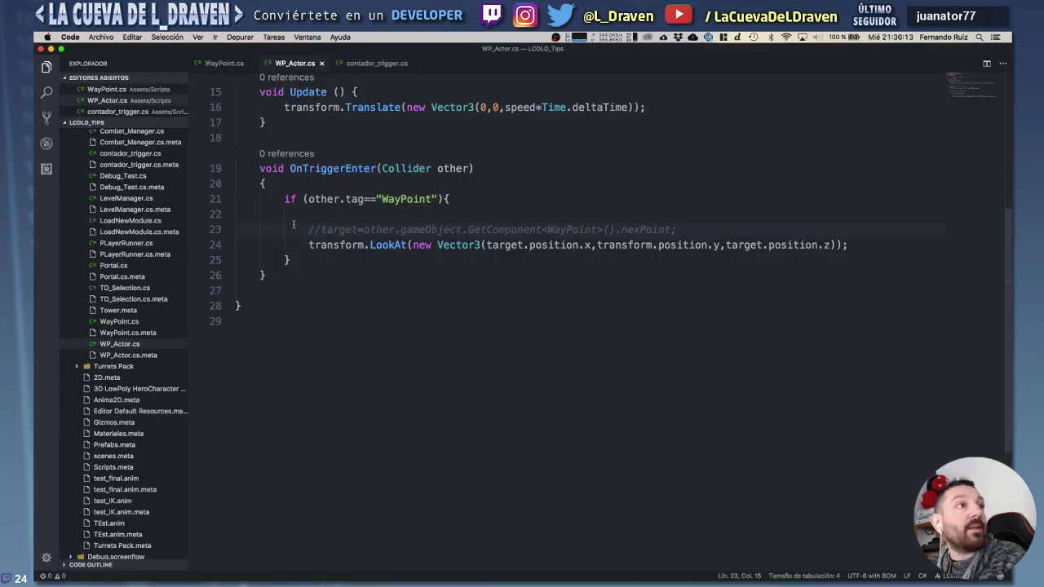
mouse_move(367, 245)
key("BackSpace")
key("BackSpace")
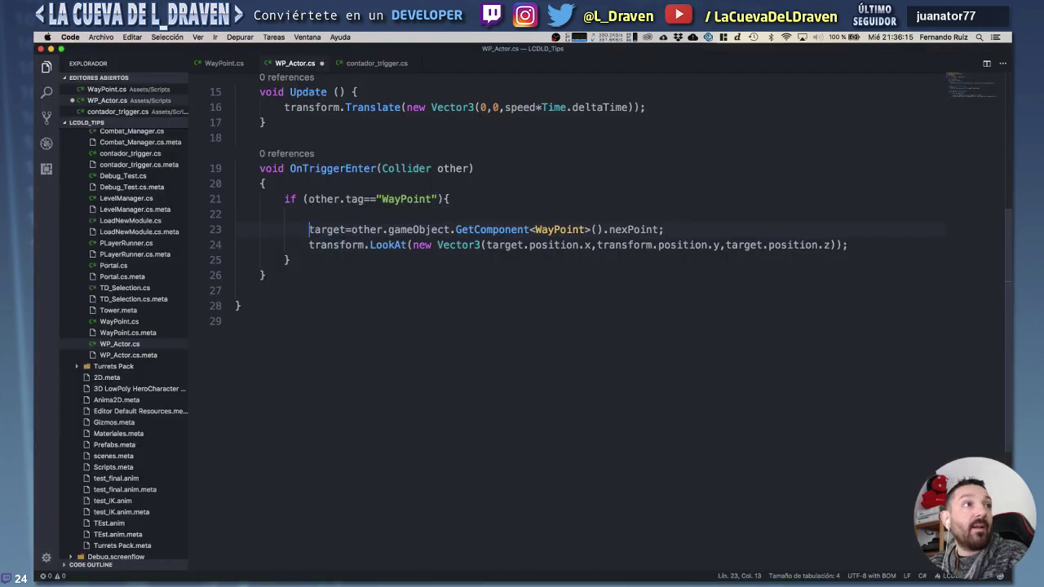
mouse_move(631, 229)
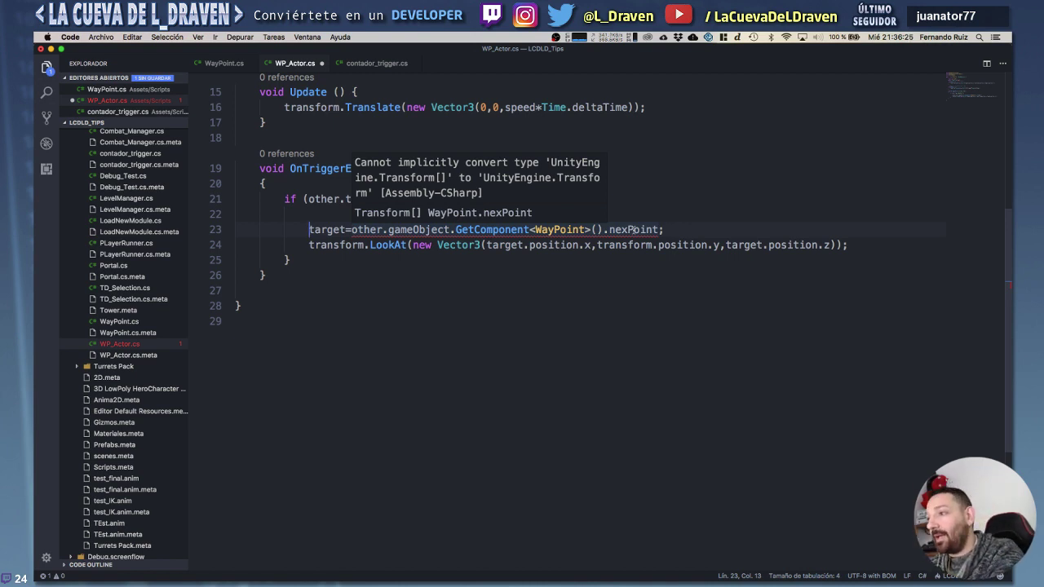
Write 'int rndPoint = Random.Range(0,);' on line 22 inside the trigger check.
left_click(325, 212)
key("Tab")
key("Tab")
key("Tab")
type("int")
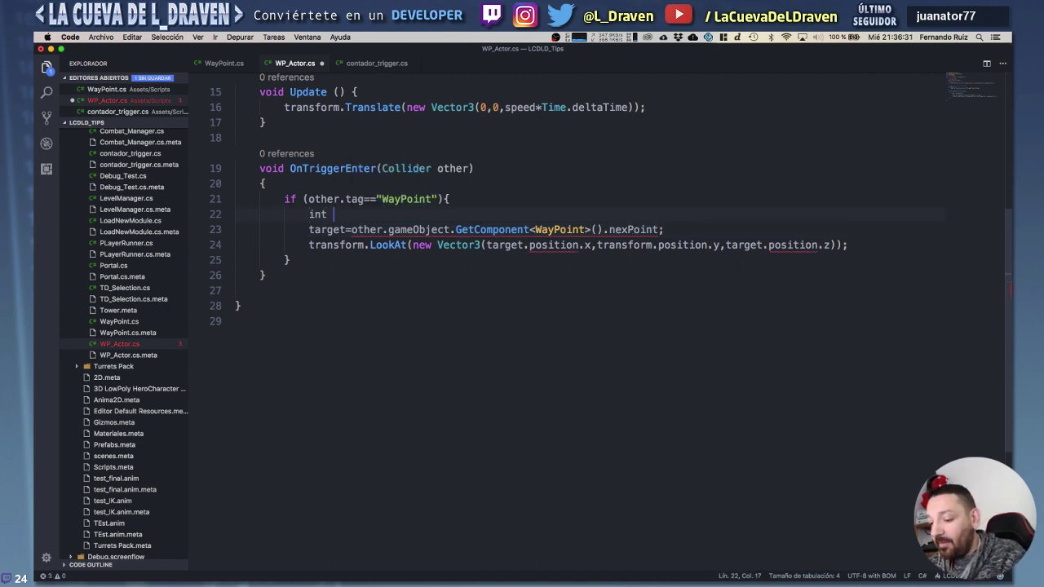
type("rn")
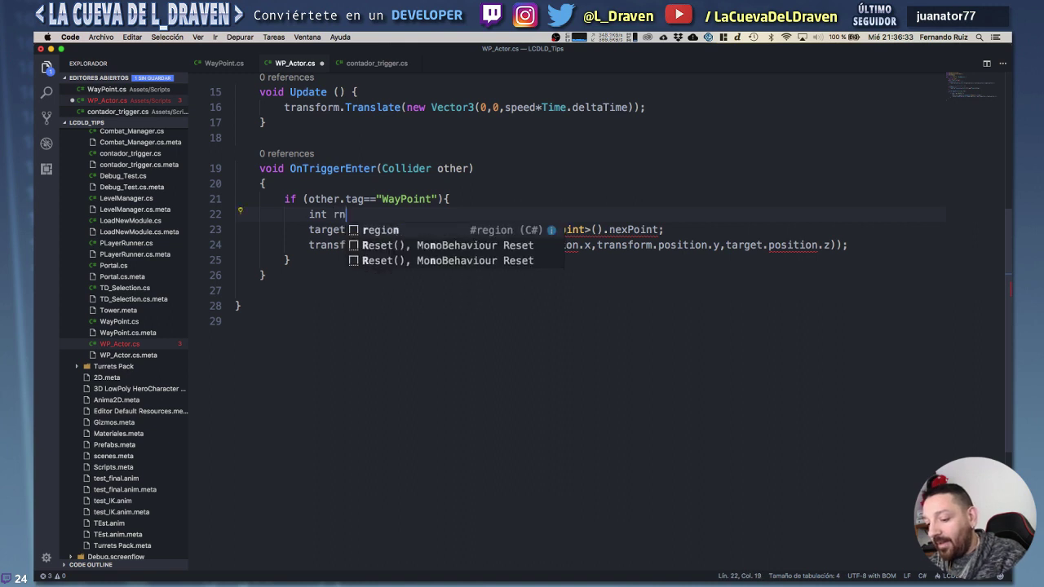
type("dPoint")
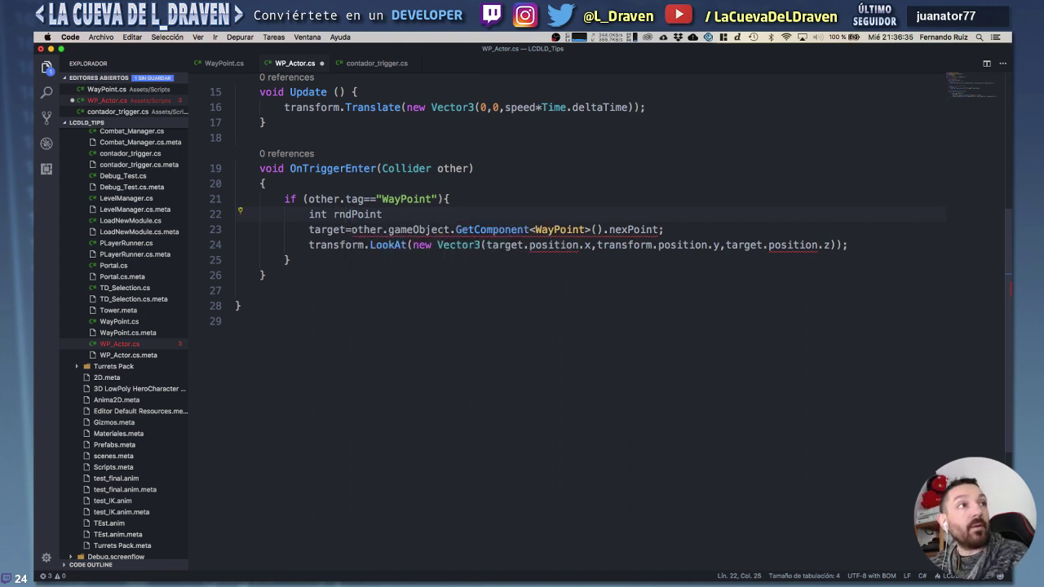
type(" = RAn")
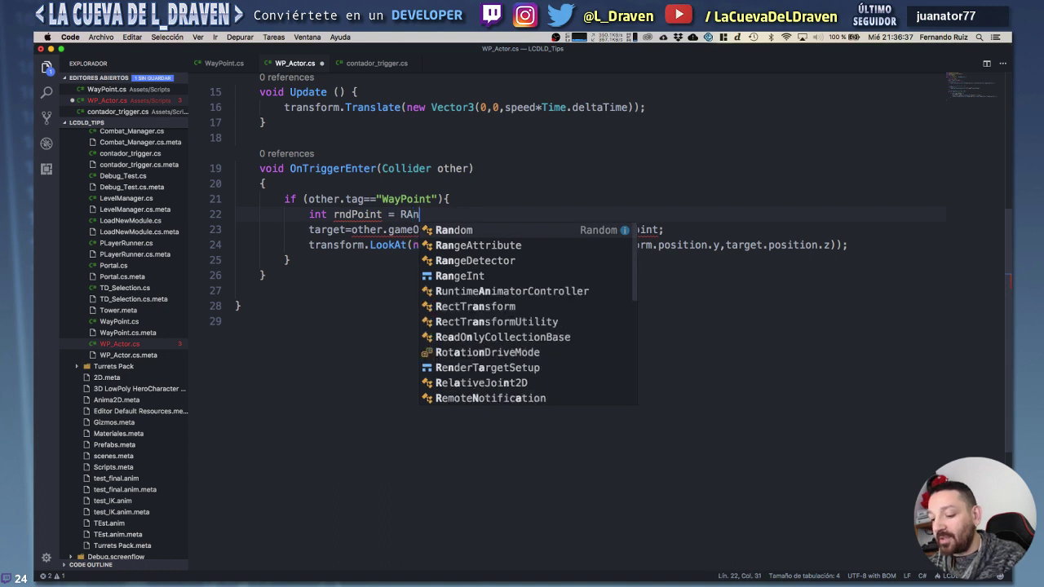
type("d.Range()")
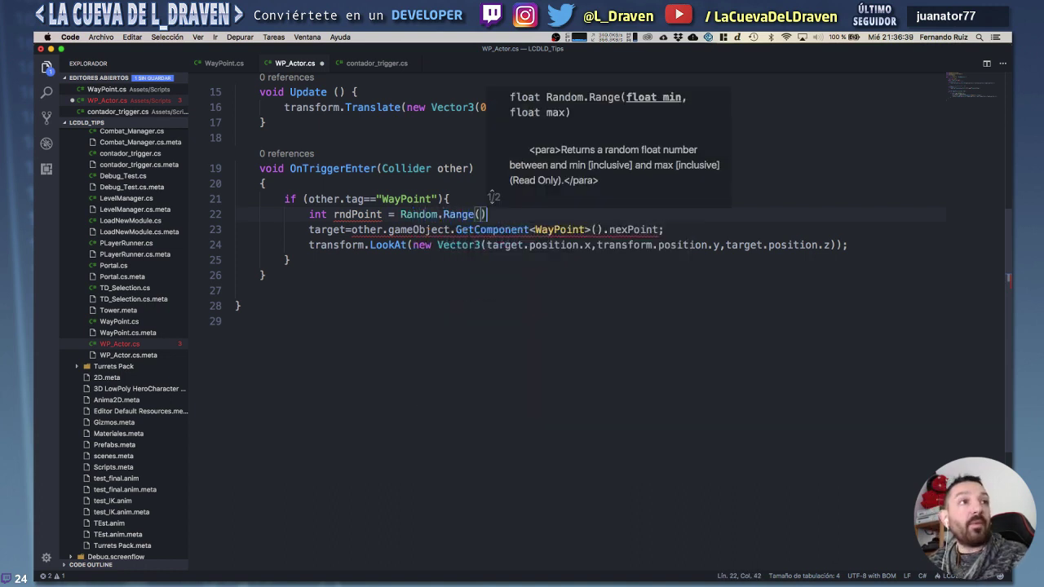
key("Escape")
type(";")
key("Left")
key("Left")
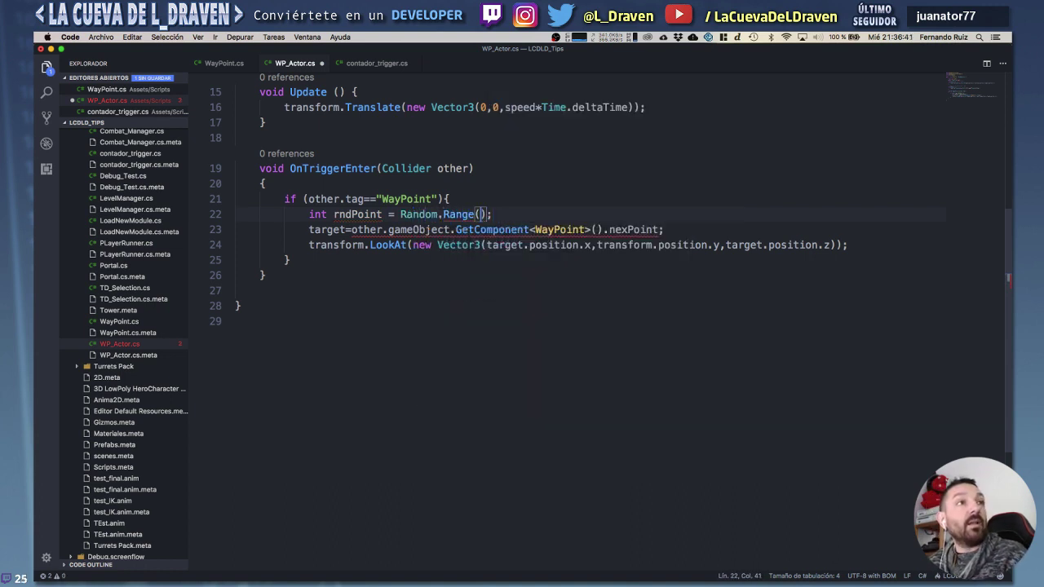
type("0,")
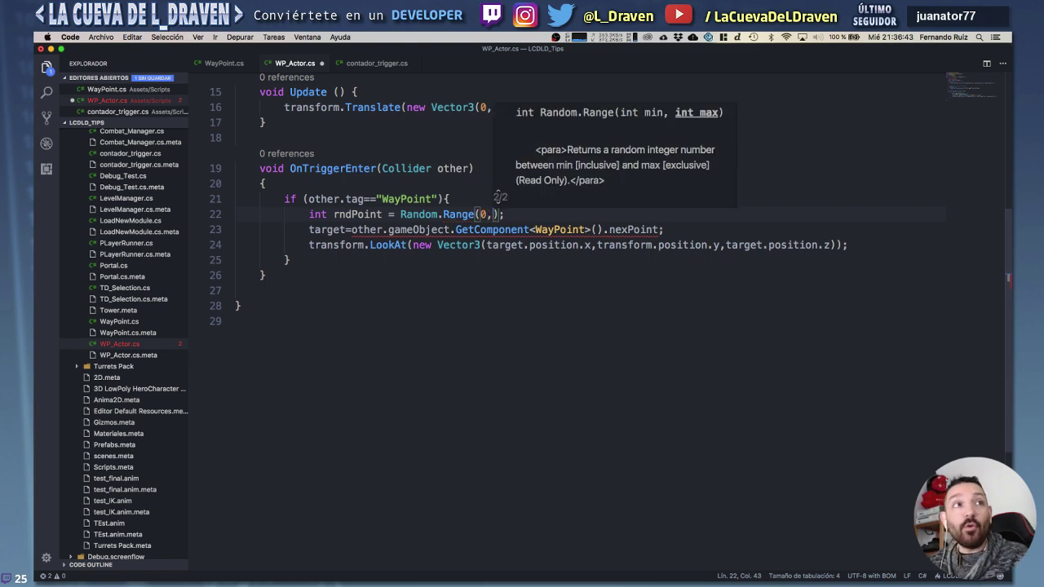
Make Random.Range's upper limit the waypoint's nexPoint.Length, reusing the copied nexPoint expression.
left_click(223, 63)
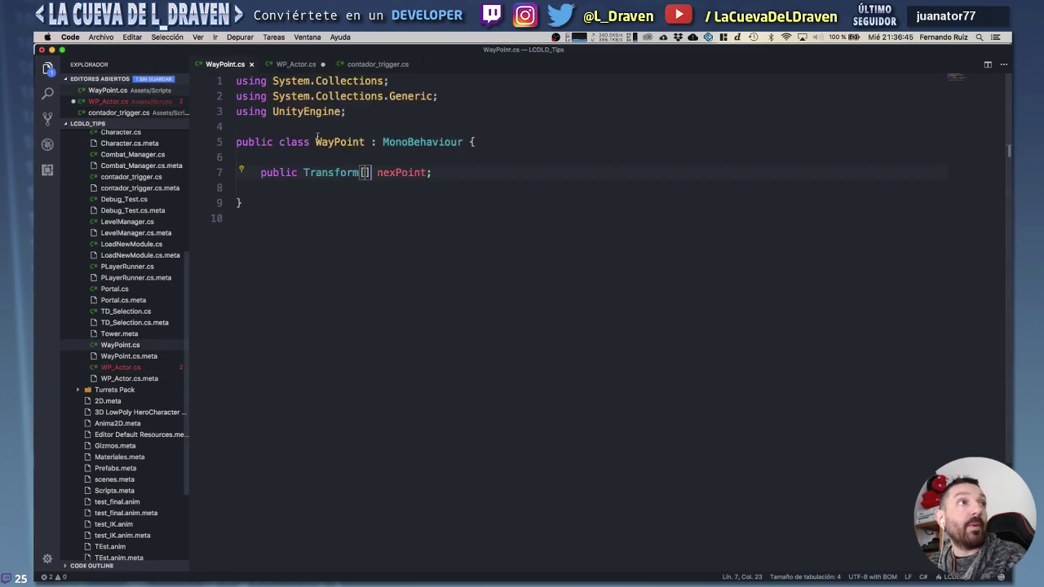
key("super+Tab")
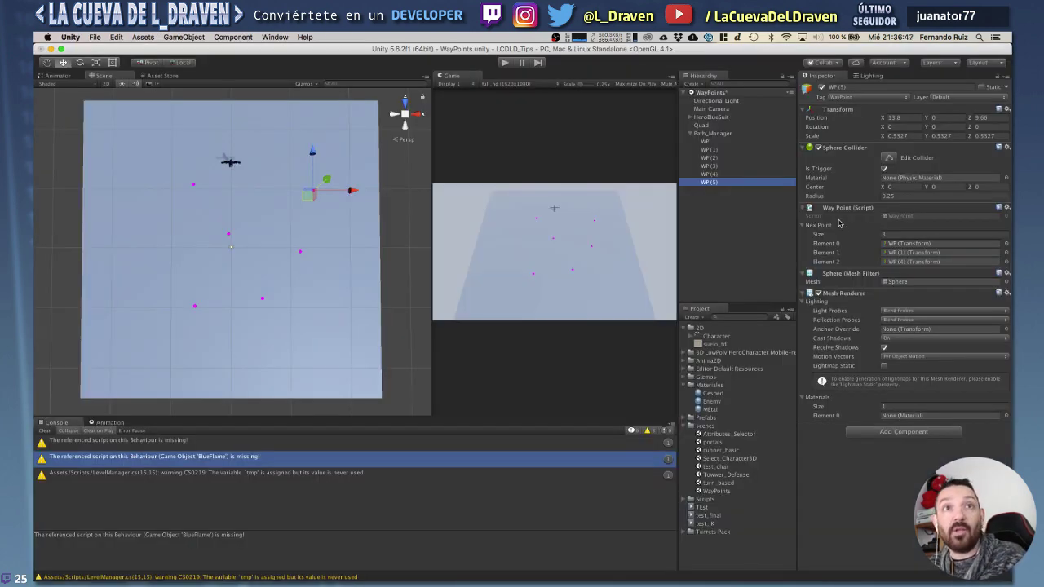
key("super+Tab")
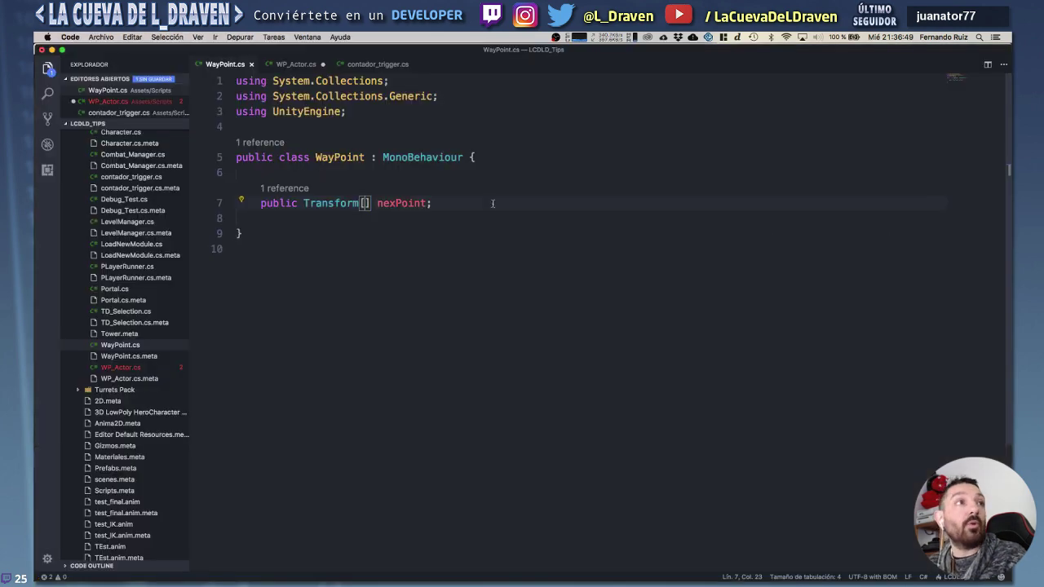
left_click(302, 66)
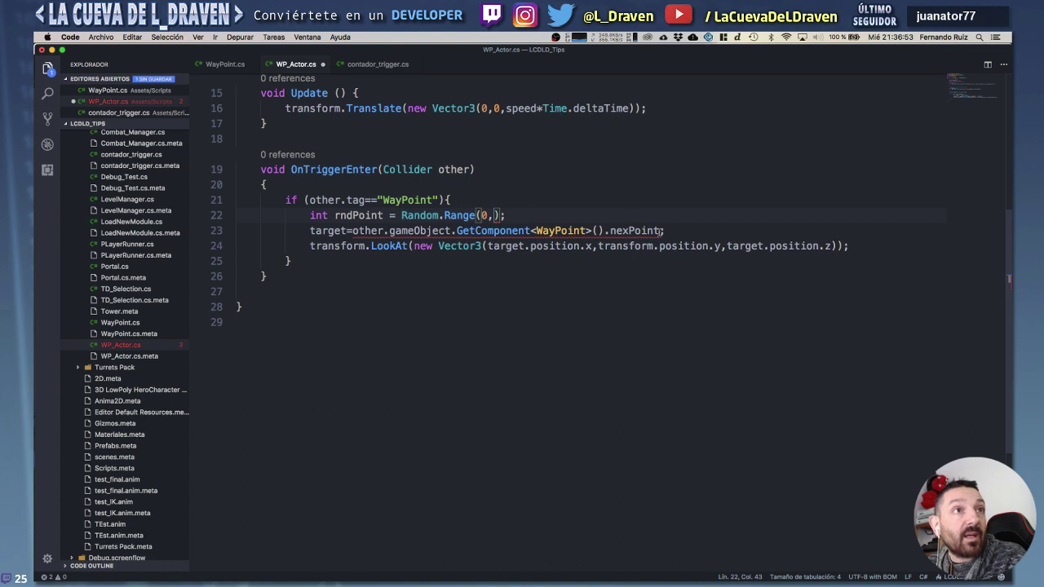
type(";")
left_click_drag(666, 231, 352, 230)
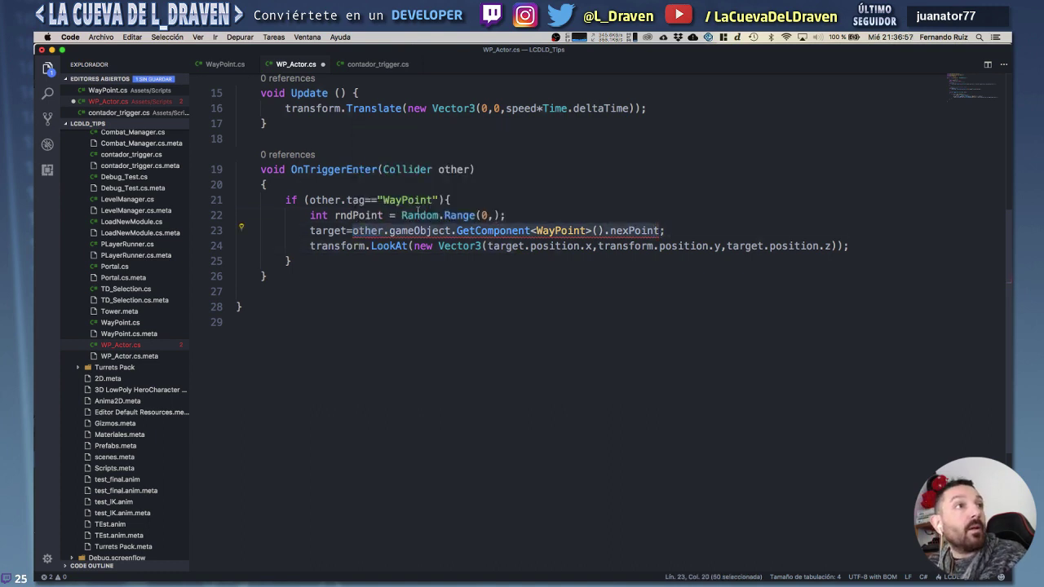
key("ctrl+c")
left_click(492, 214)
key("ctrl+v")
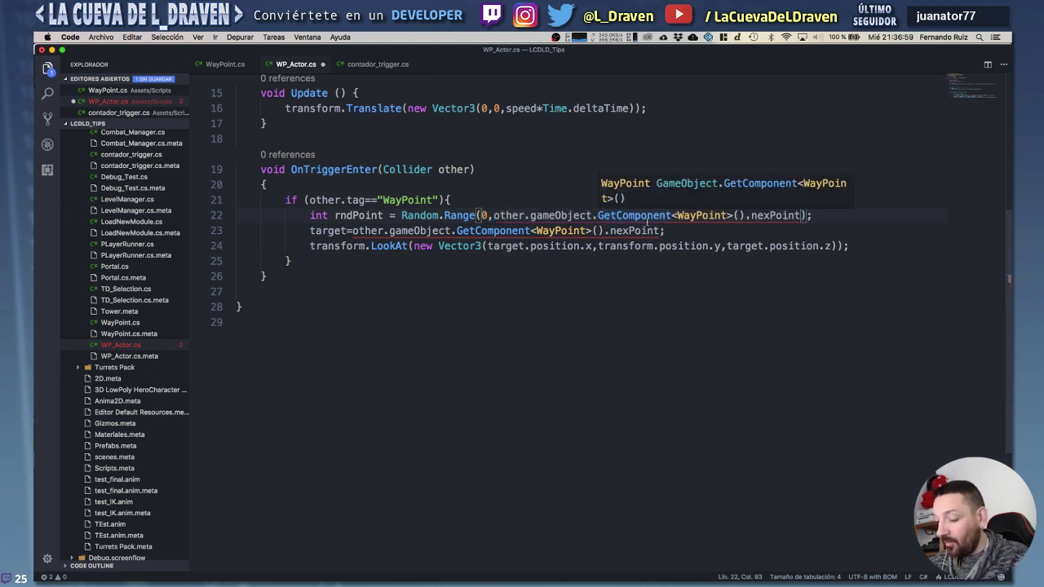
type(".Le")
key("Return")
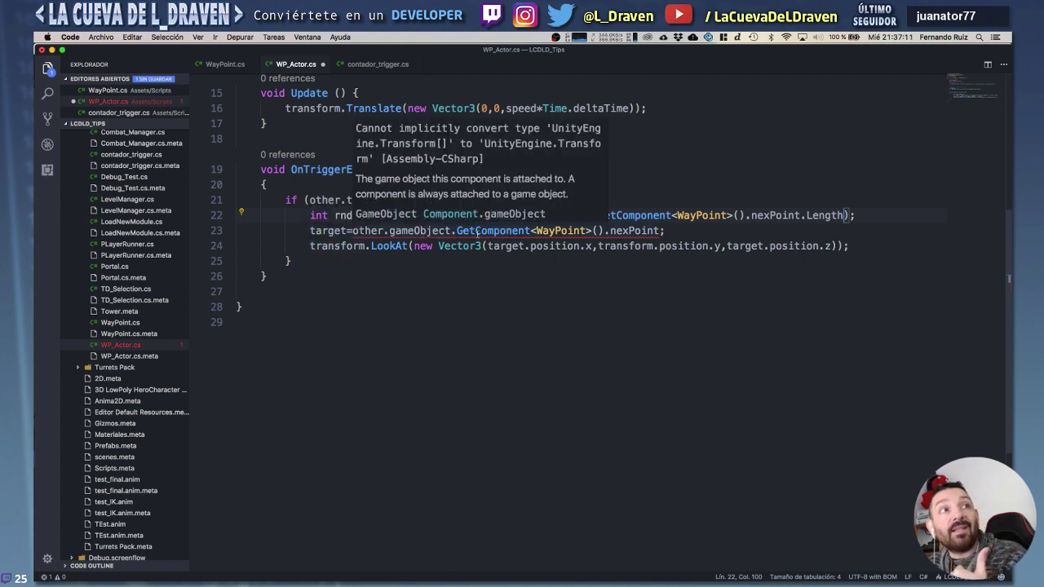
Change line 23 to target nexPoint[rndPoint] and save WP_Actor.cs.
left_click(659, 231)
type("[]")
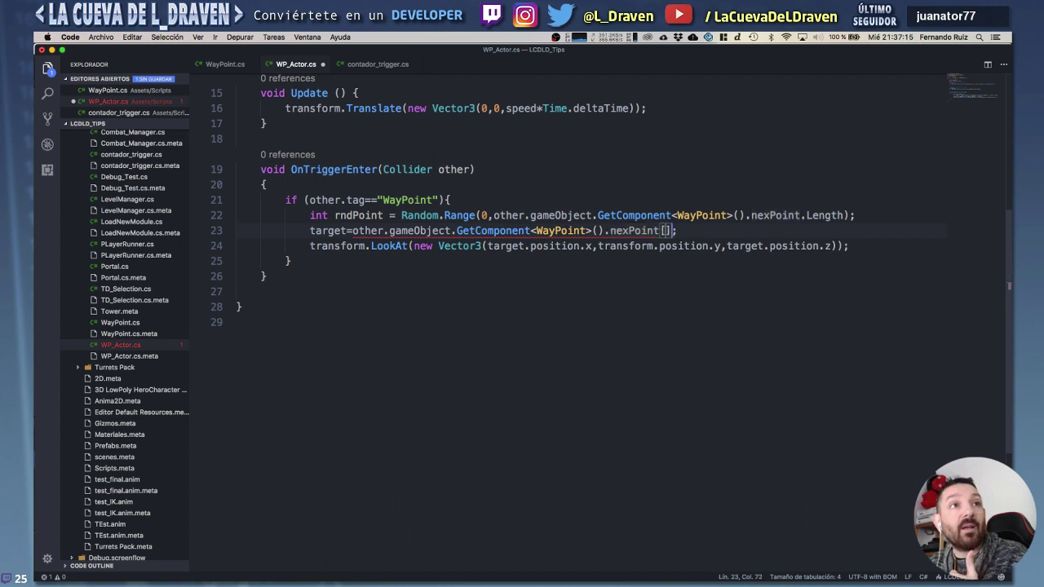
key("Left")
type("rand")
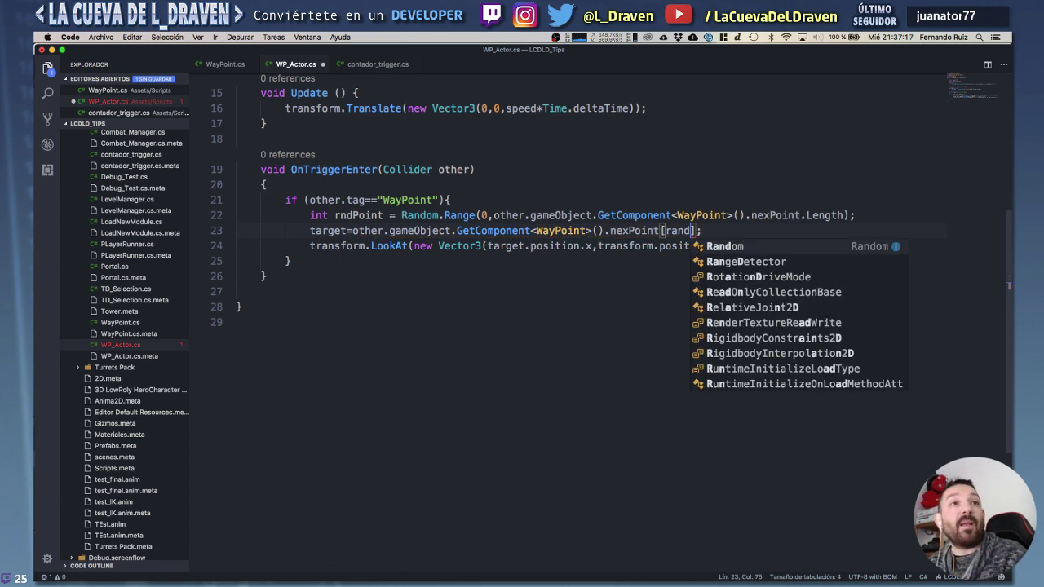
key("BackSpace")
key("BackSpace")
key("BackSpace")
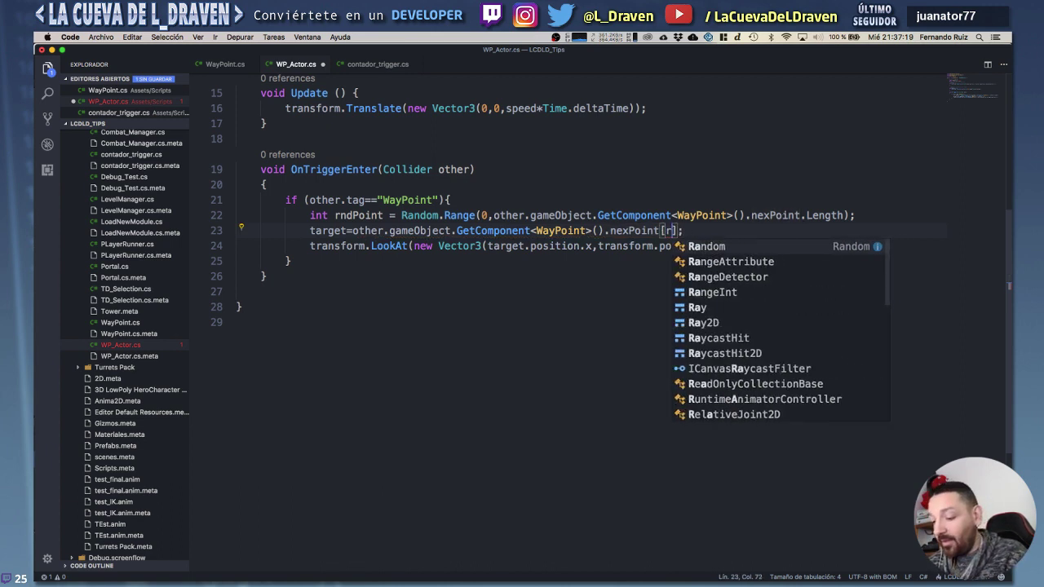
type("ndPo")
key("Return")
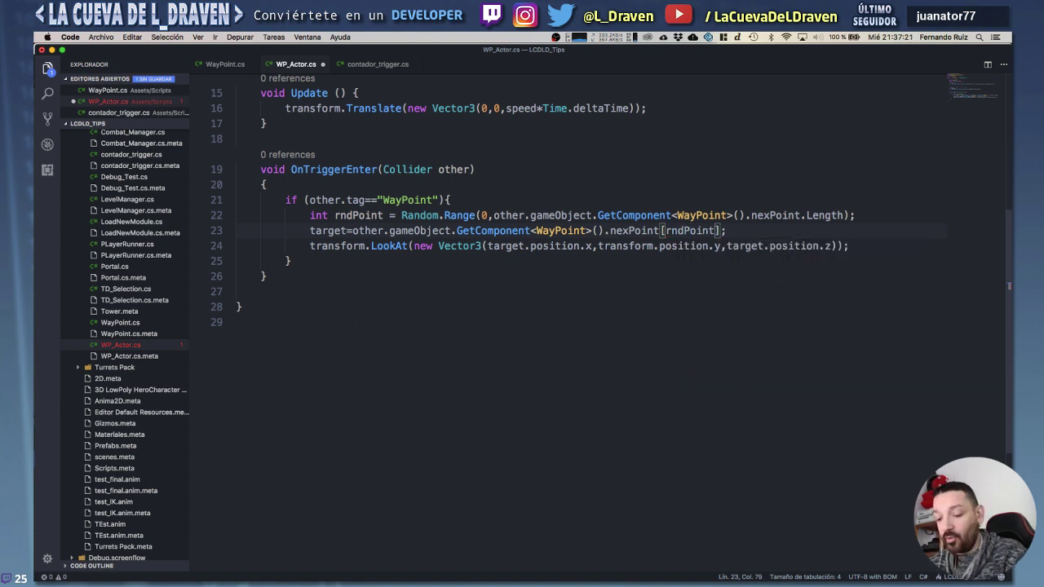
key("super+s")
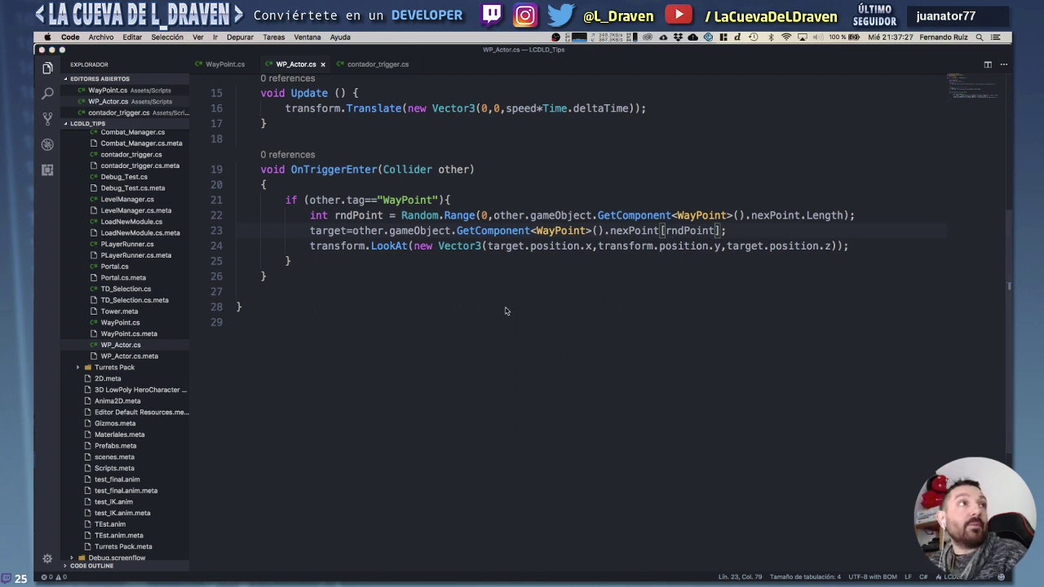
key("super+Tab")
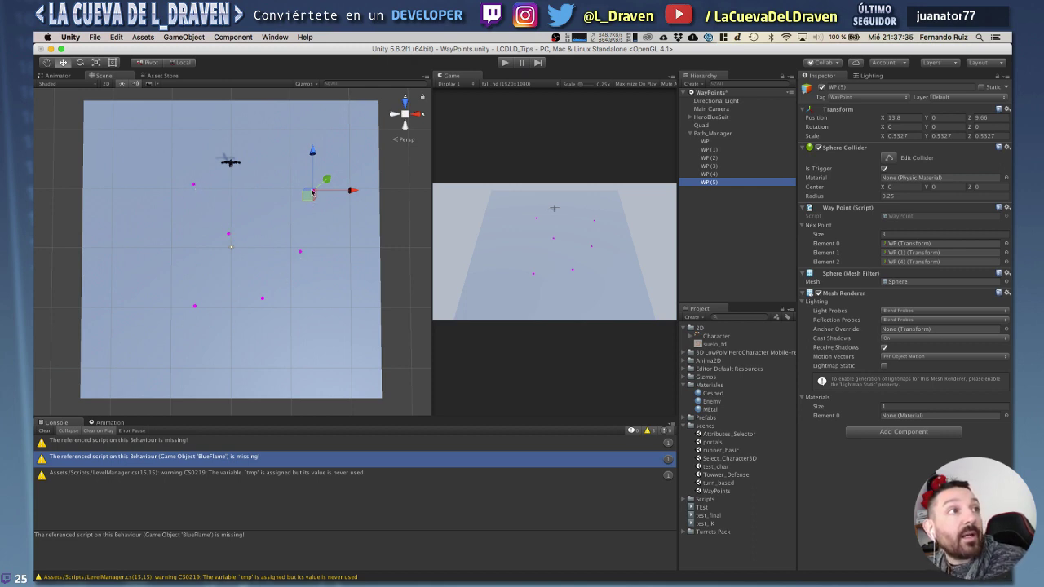
left_click(505, 63)
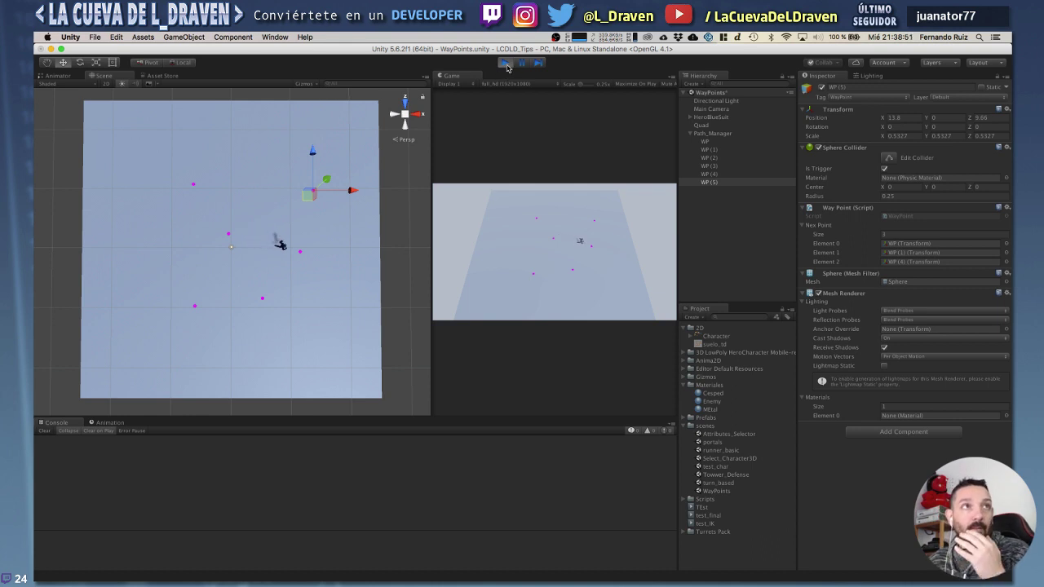
left_click(505, 63)
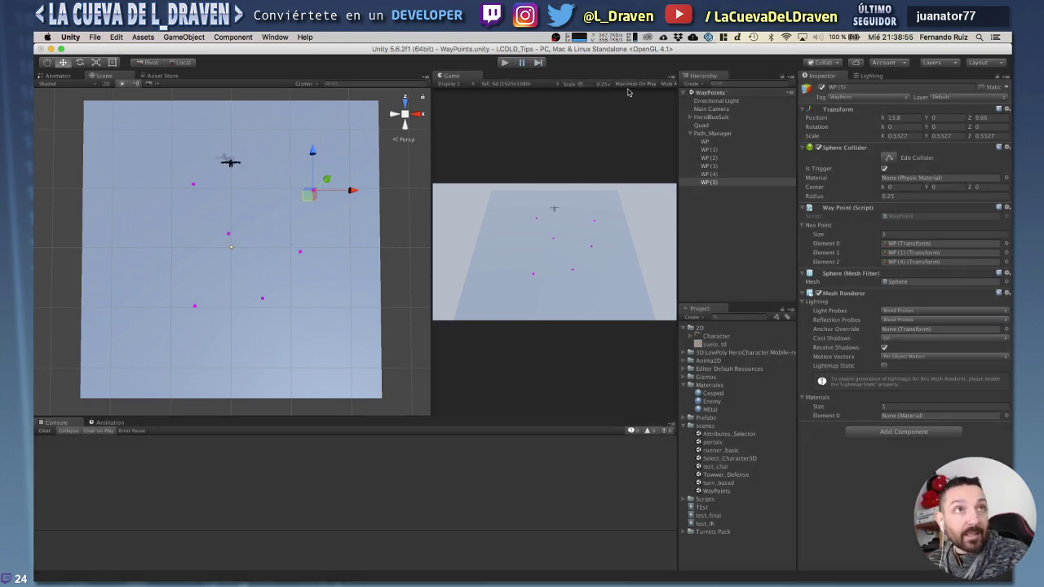
Re-expand Path_Manager and select WP to show its Nex Point link to WP (1).
left_click(691, 135)
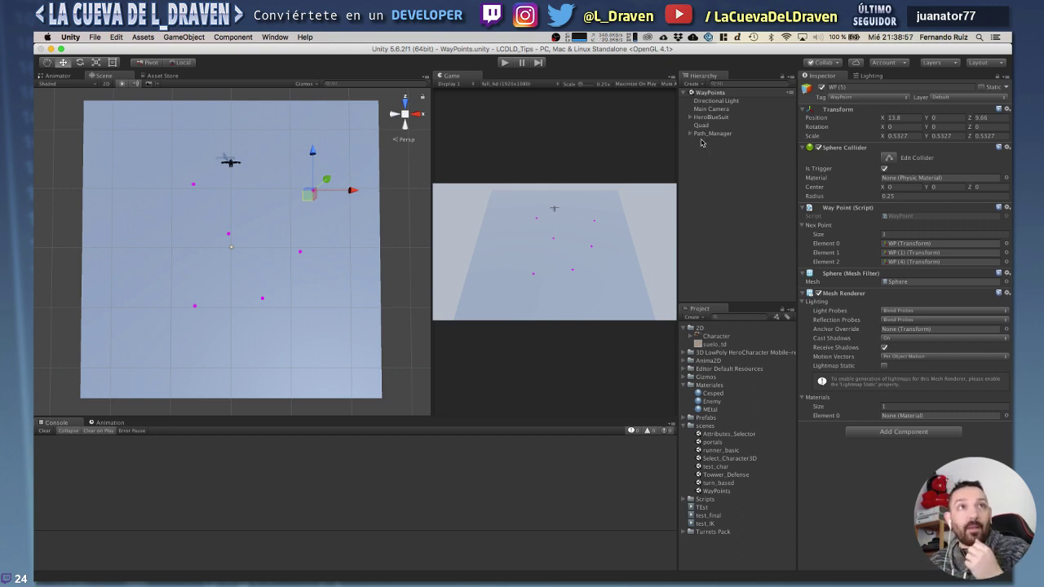
left_click(691, 135)
left_click(705, 142)
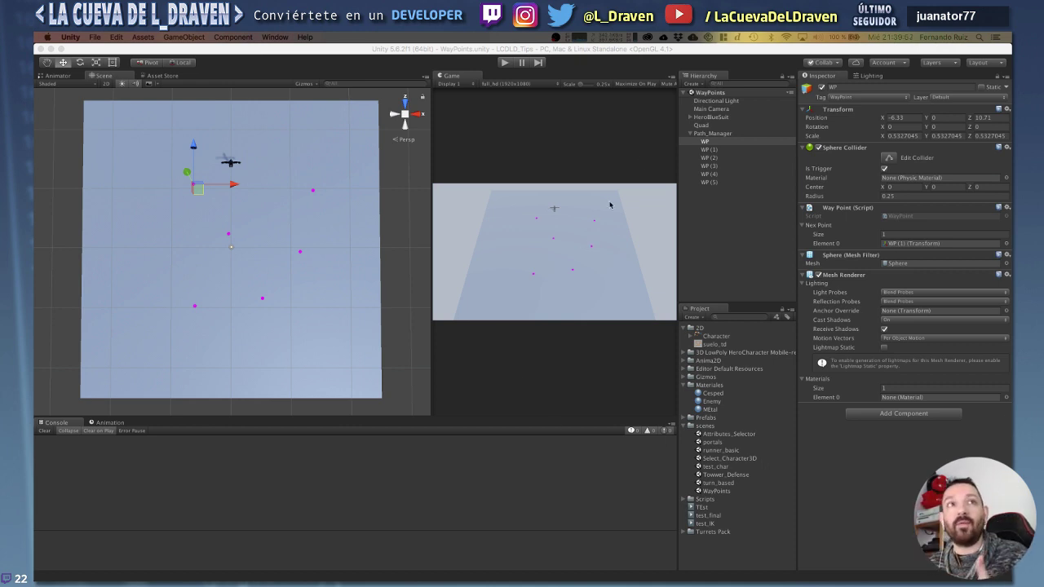
Rename waypoint WP to WAyPoint_Prefab.
left_click(707, 142)
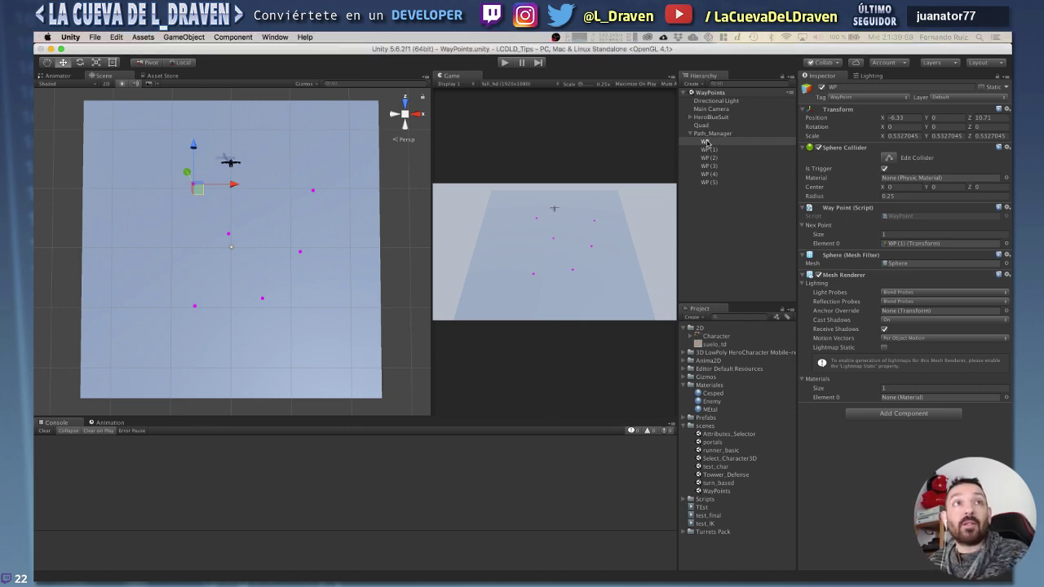
left_click(706, 143)
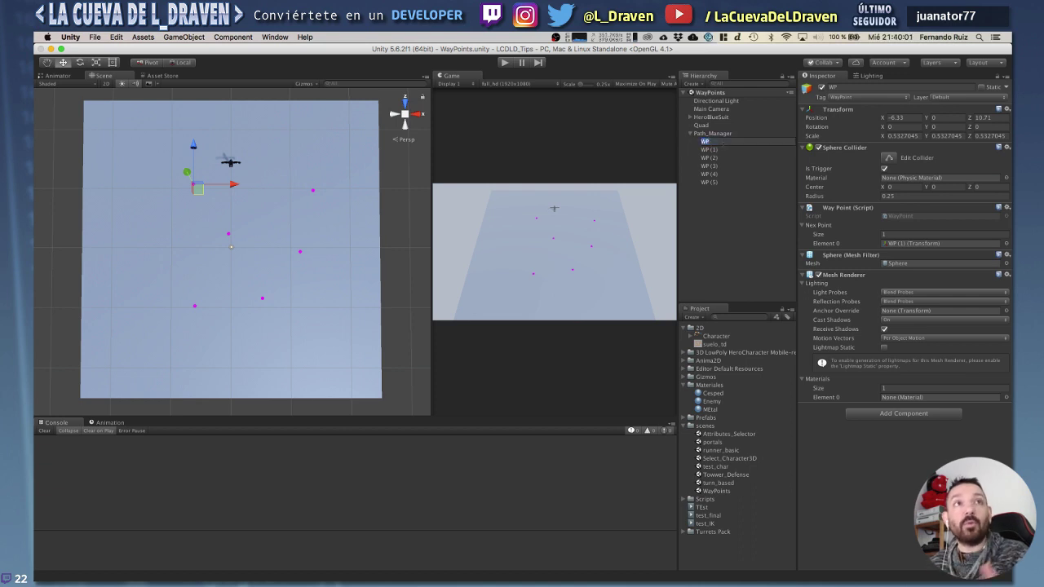
type("Way")
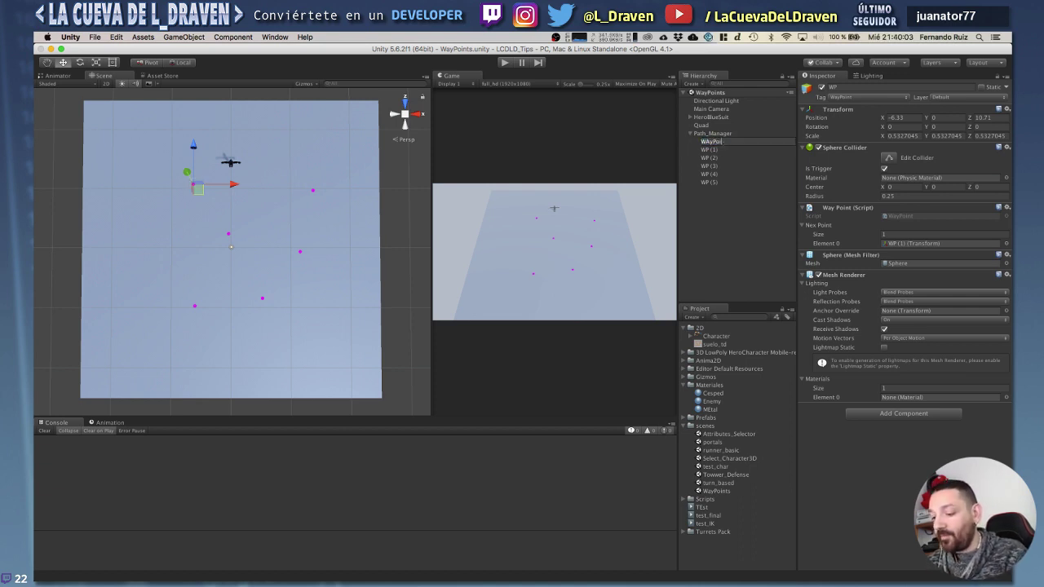
type("_Refere")
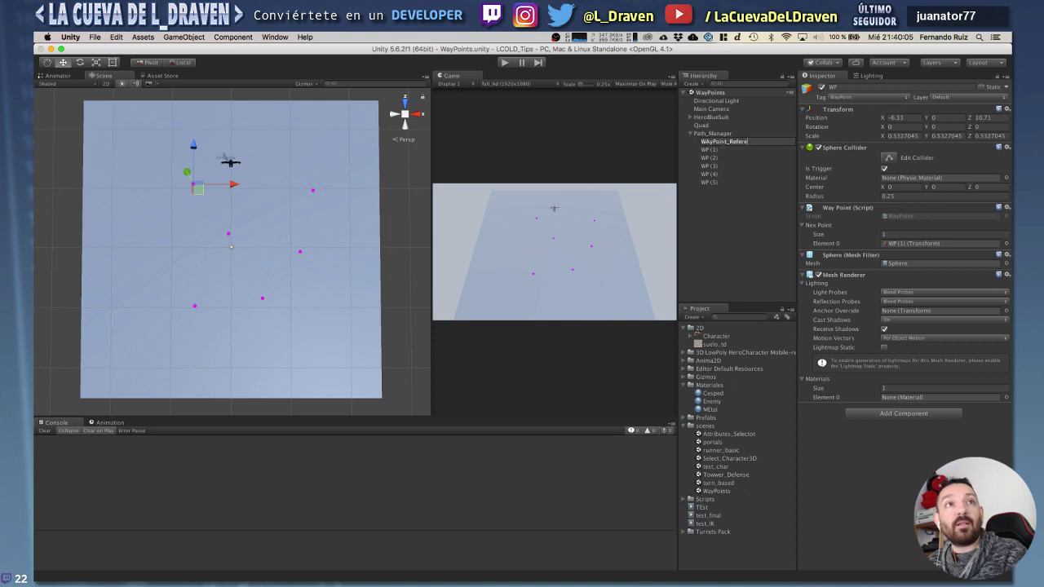
key("BackSpace")
key("BackSpace")
key("BackSpace")
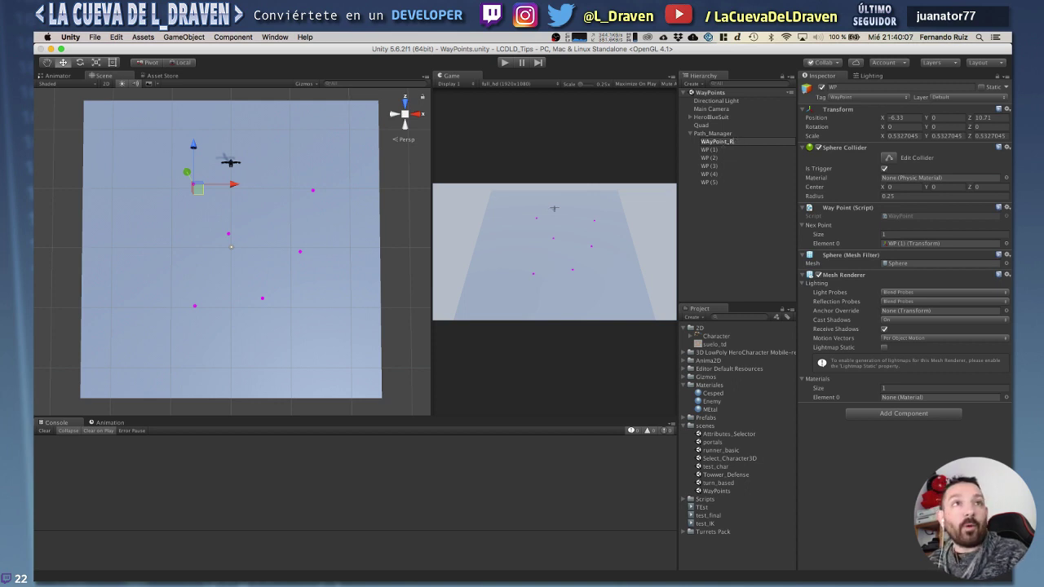
type("Prefa")
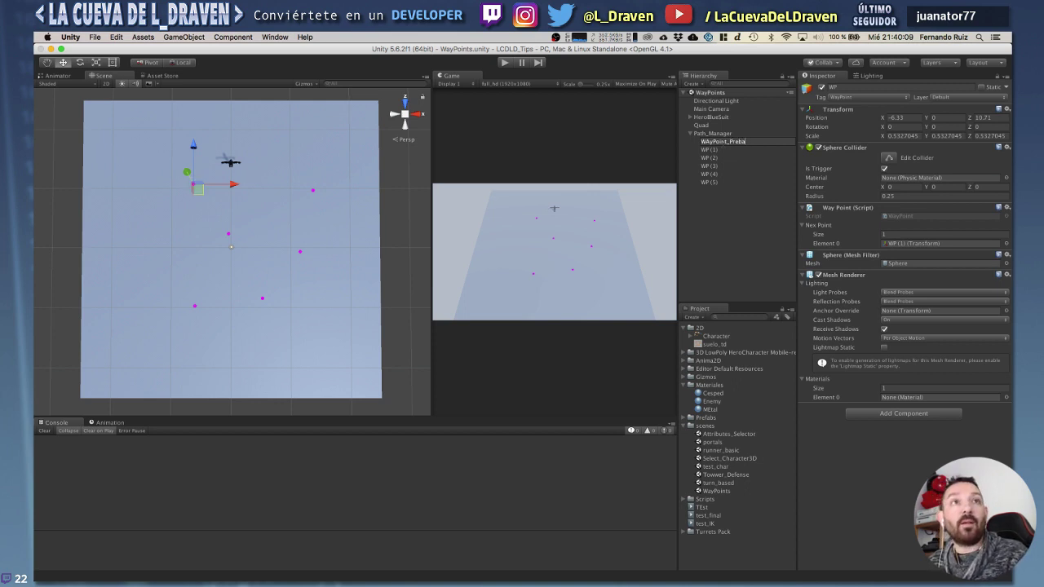
type("bfab")
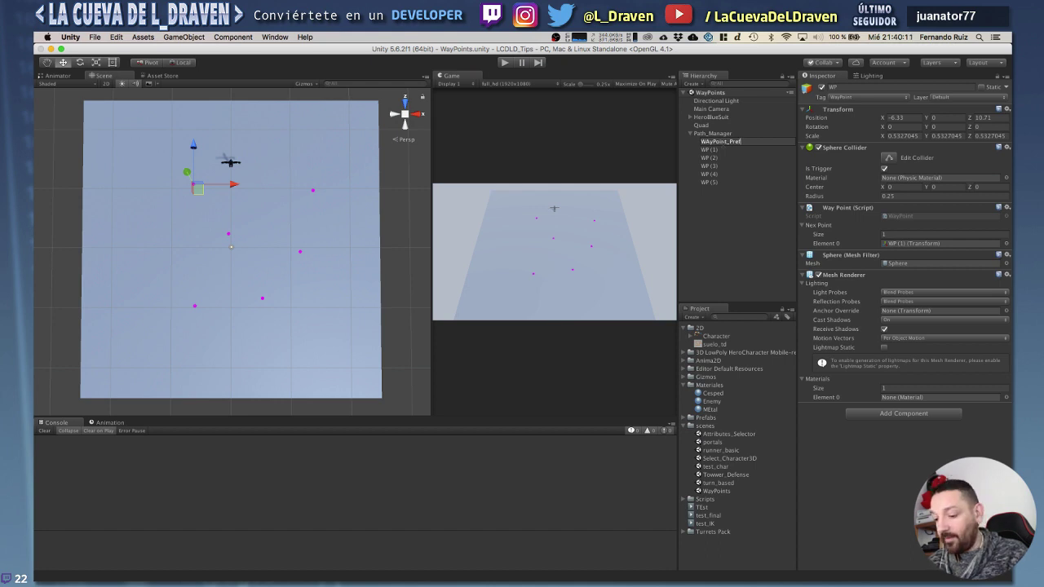
key("Return")
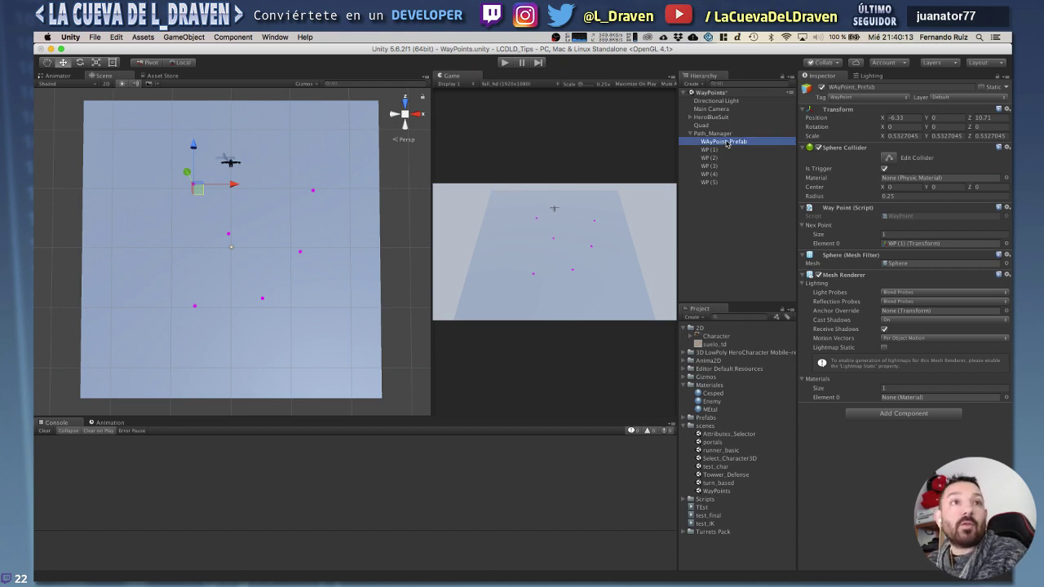
Save WAyPoint_Prefab and HeroBlueSuit as prefabs in the Prefabs folder.
left_click_drag(724, 143, 706, 419)
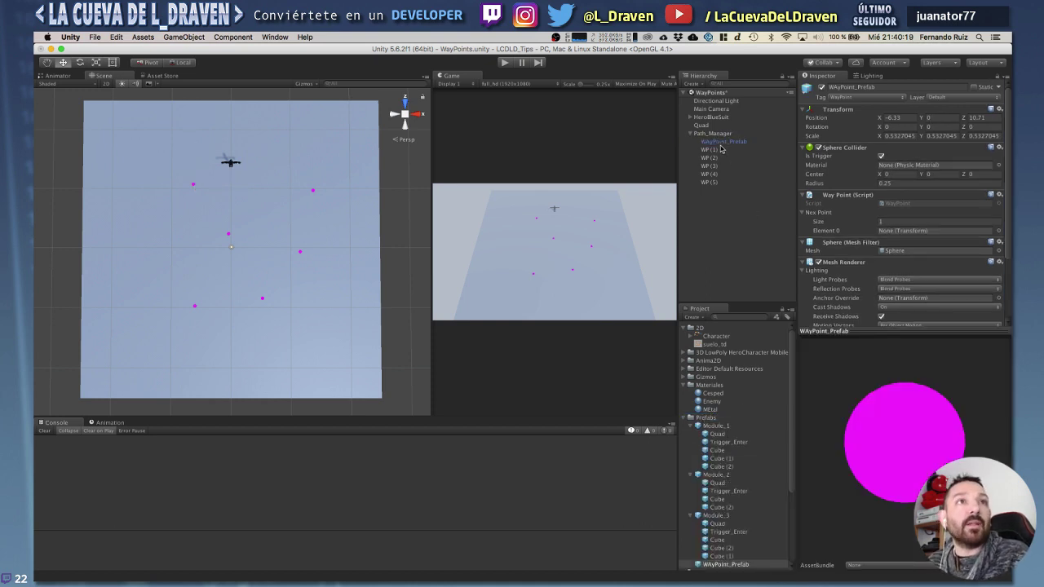
left_click(690, 117)
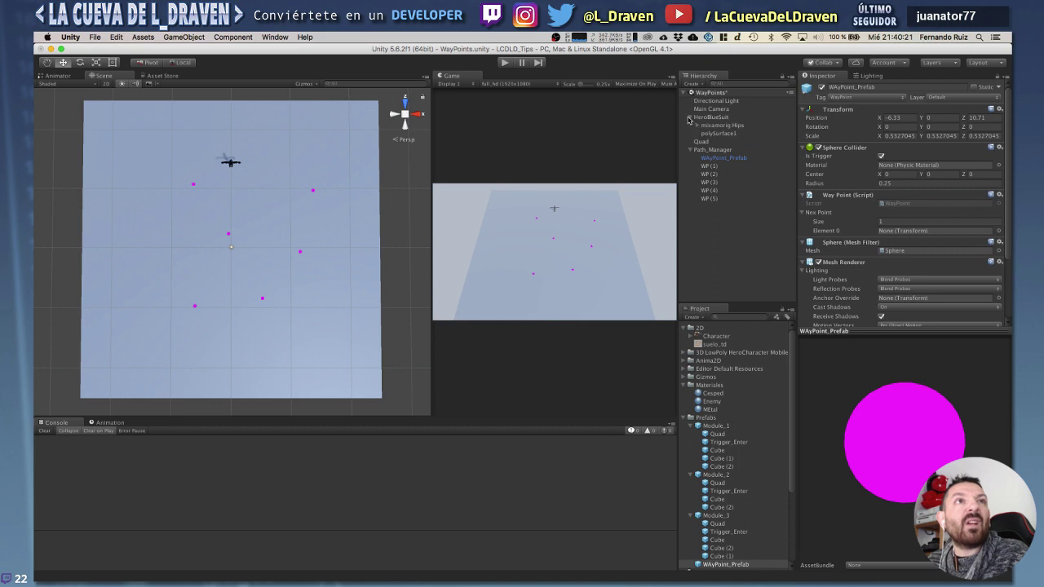
left_click(691, 117)
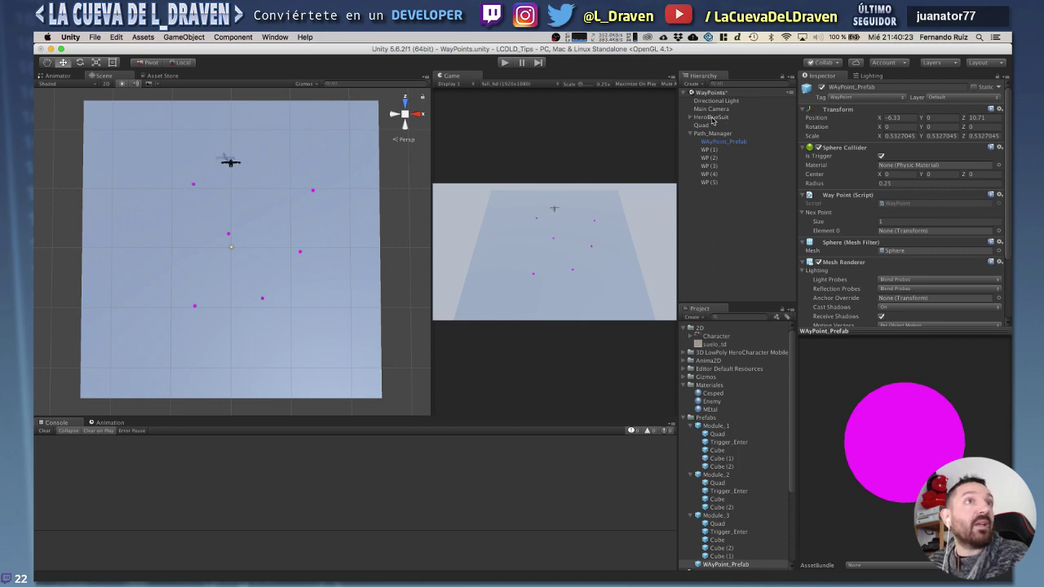
left_click_drag(713, 121, 708, 417)
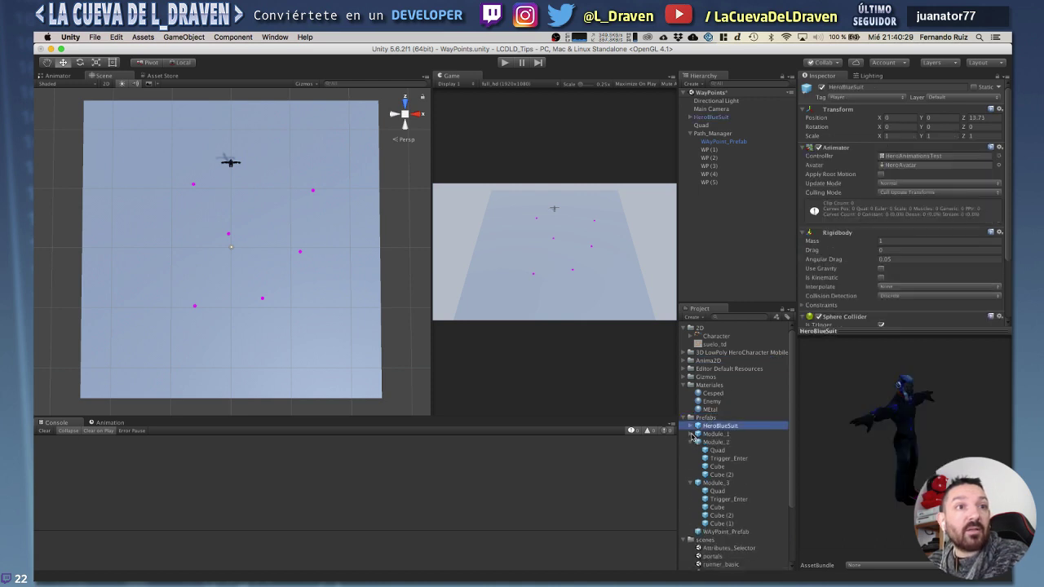
Collapse the Module_1, Module_2 and Module_3 prefab contents in the Project panel.
left_click(690, 435)
left_click(691, 443)
left_click(691, 451)
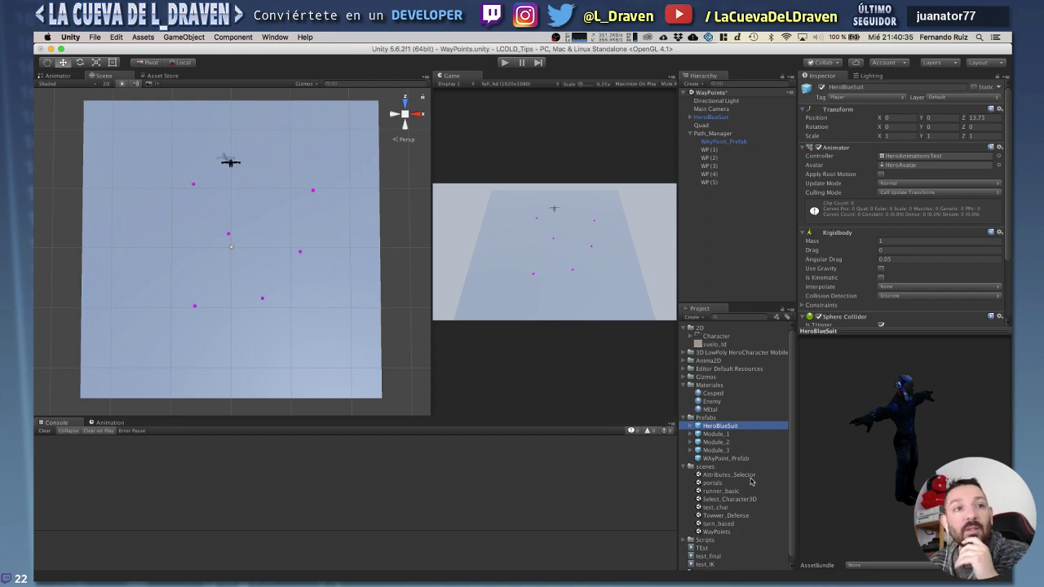
scroll(735, 457, "down", 1)
Open the Towwer_Defense scene and widen the game view.
left_click(742, 511)
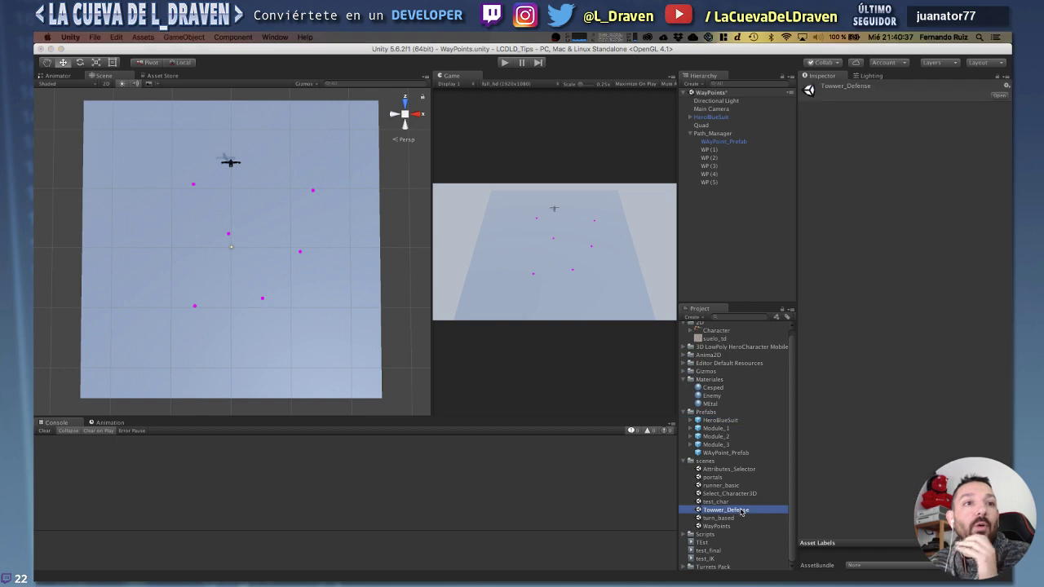
double_click(741, 510)
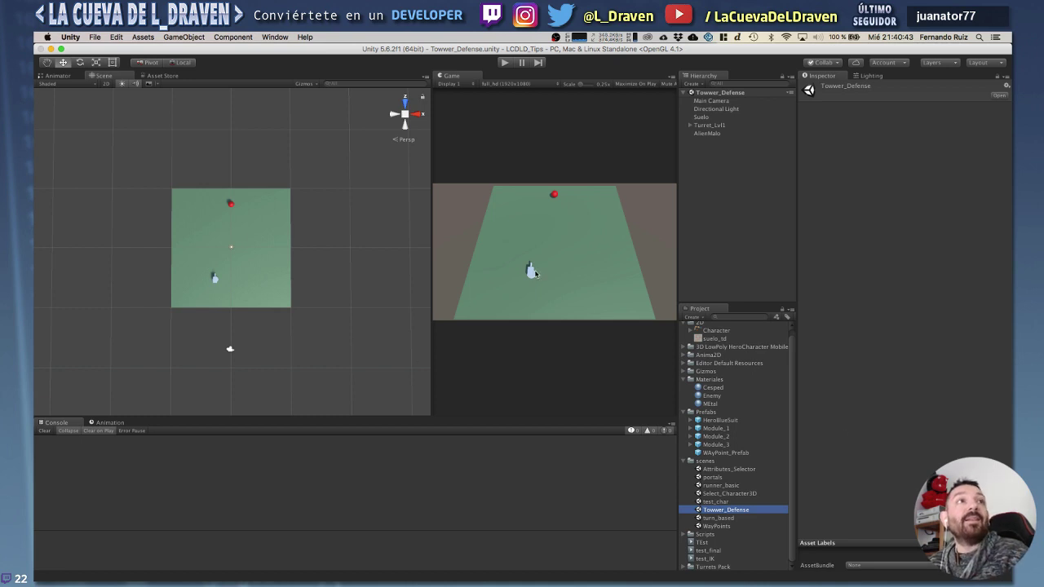
left_click_drag(433, 152, 344, 154)
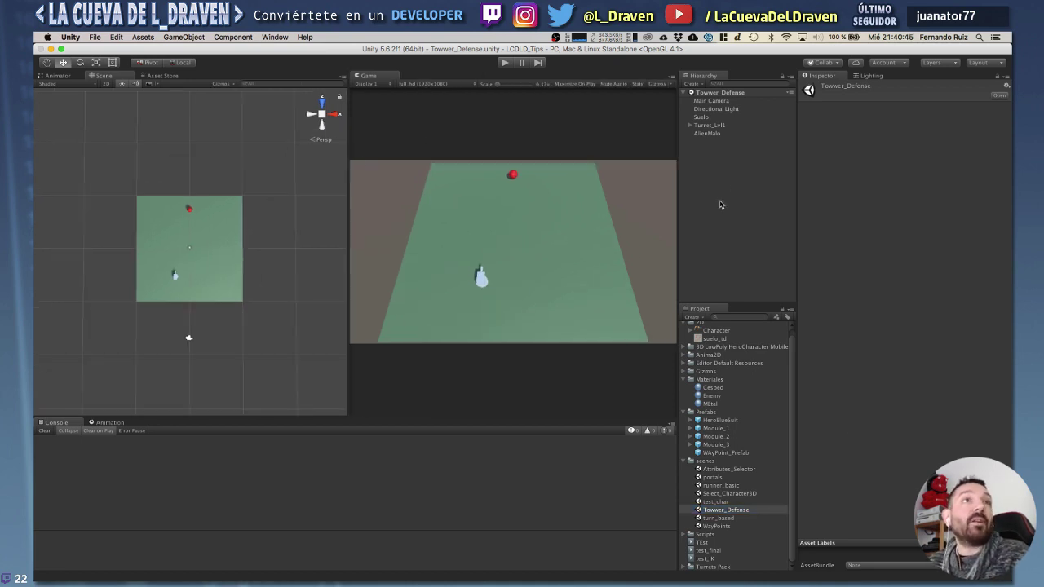
Inspect Turret_Lvl1's Base and RangeAttack children and its Range Detector and Tower Controller.
left_click(717, 126)
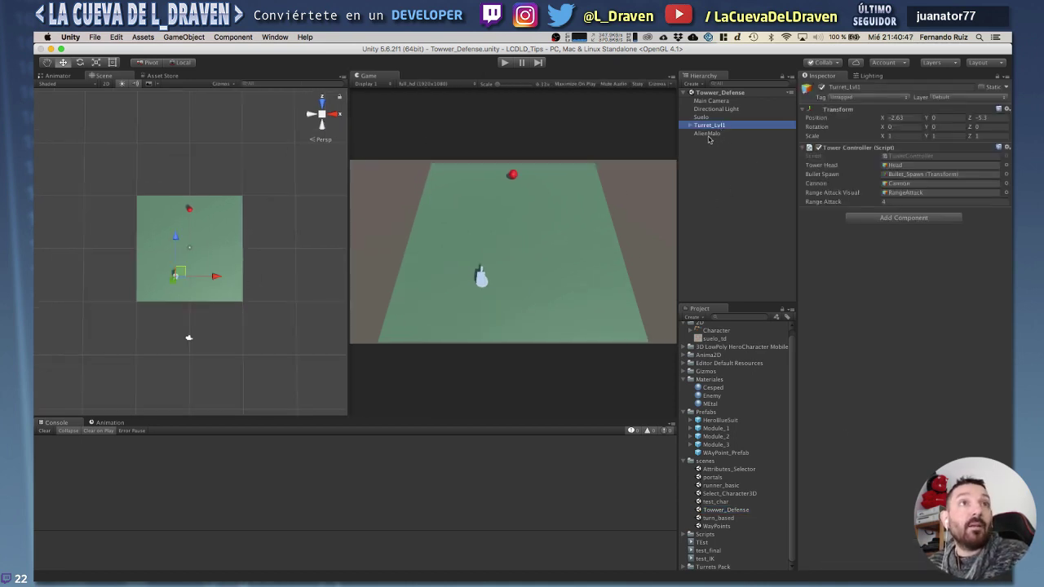
left_click(691, 126)
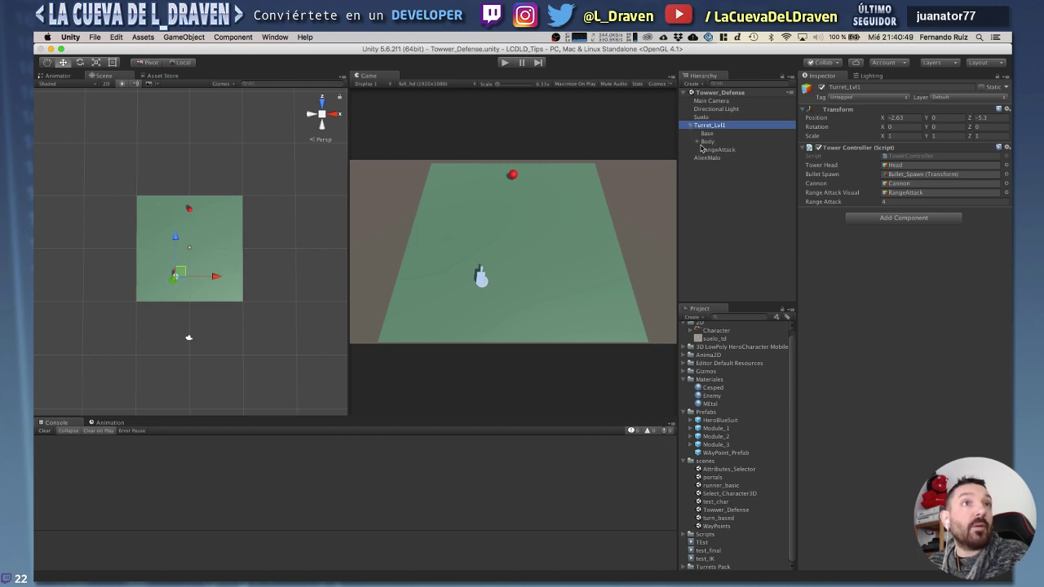
left_click(706, 134)
left_click(712, 149)
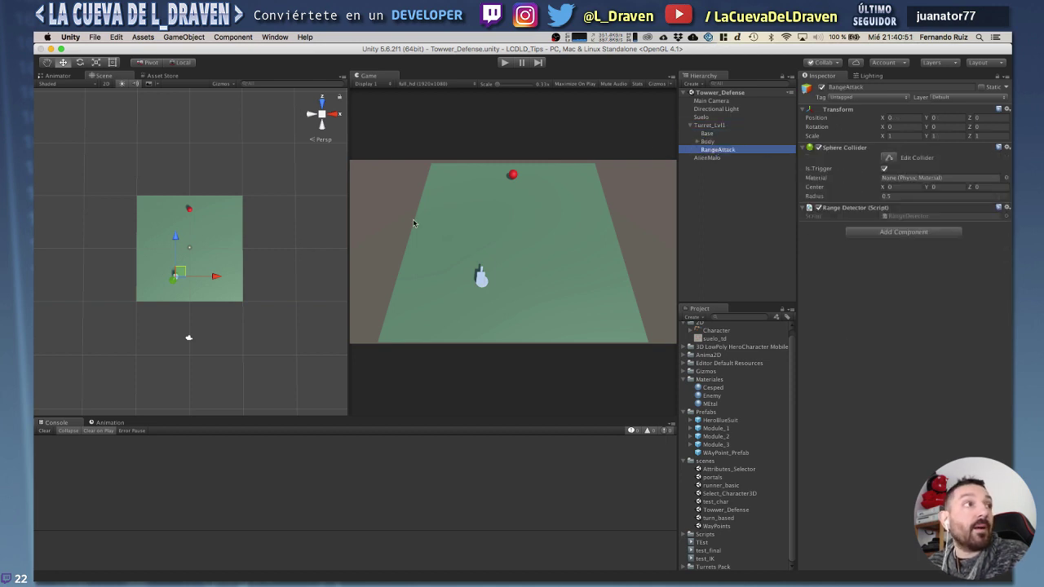
key("f")
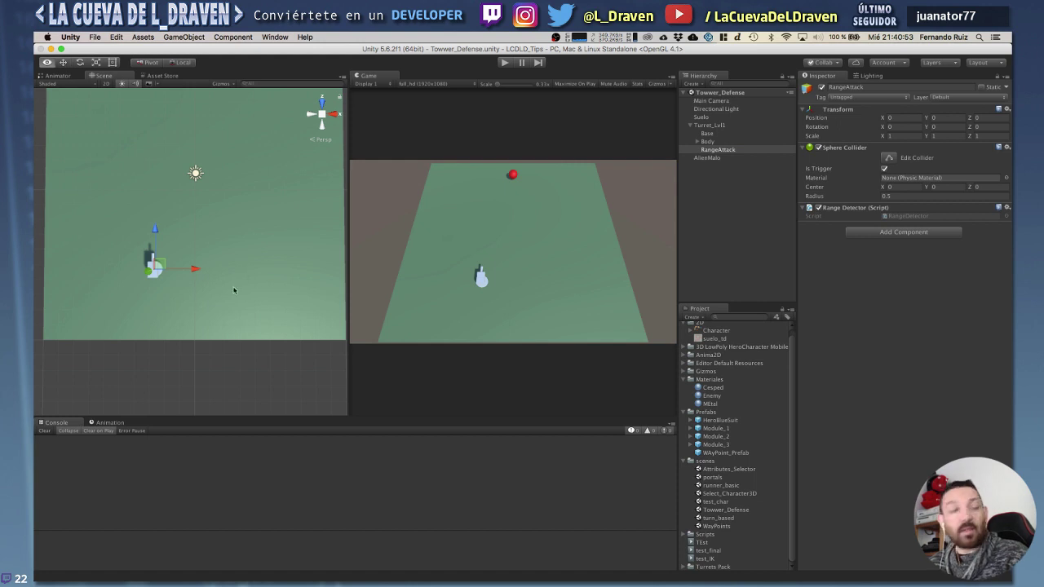
mouse_move(237, 258)
left_mouse_down("alt")
mouse_move(145, 198)
mouse_move(151, 218)
left_mouse_up("alt")
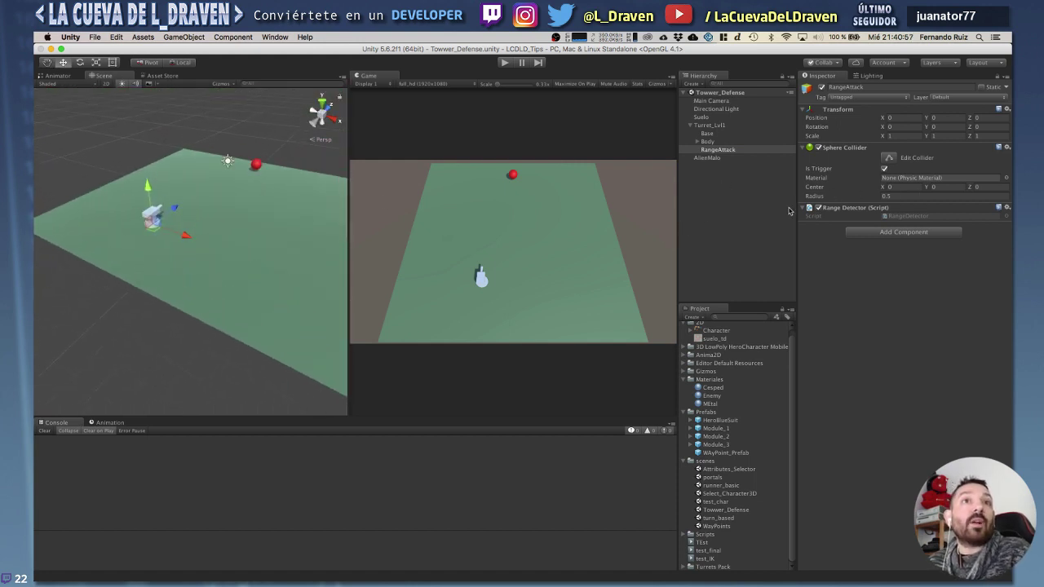
scroll(198, 243, "down", 5)
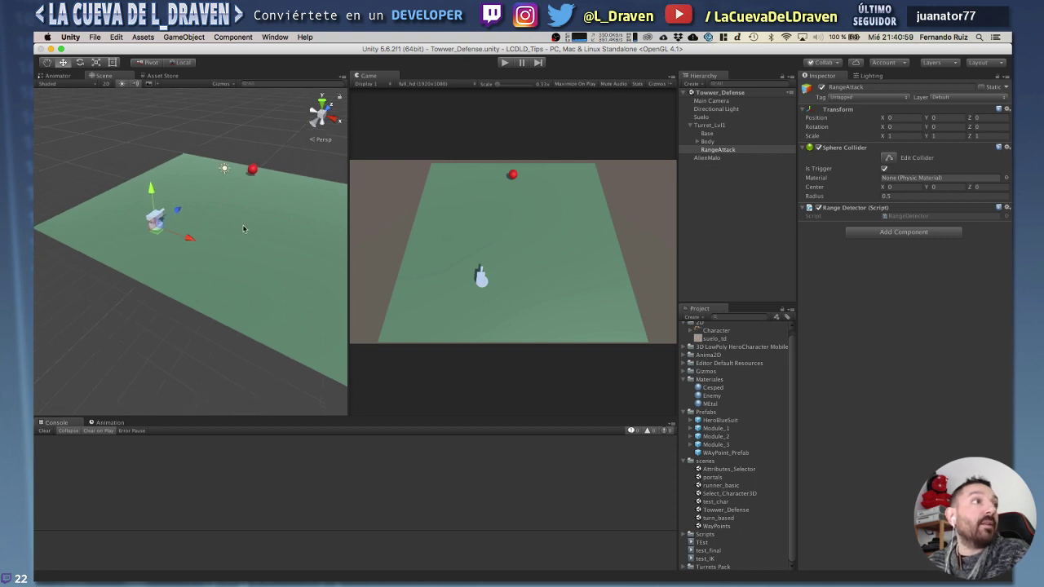
mouse_move(198, 243)
left_mouse_down("alt")
mouse_move(214, 185)
mouse_move(185, 235)
mouse_move(180, 291)
left_mouse_up("alt")
scroll(185, 234, "up", 3)
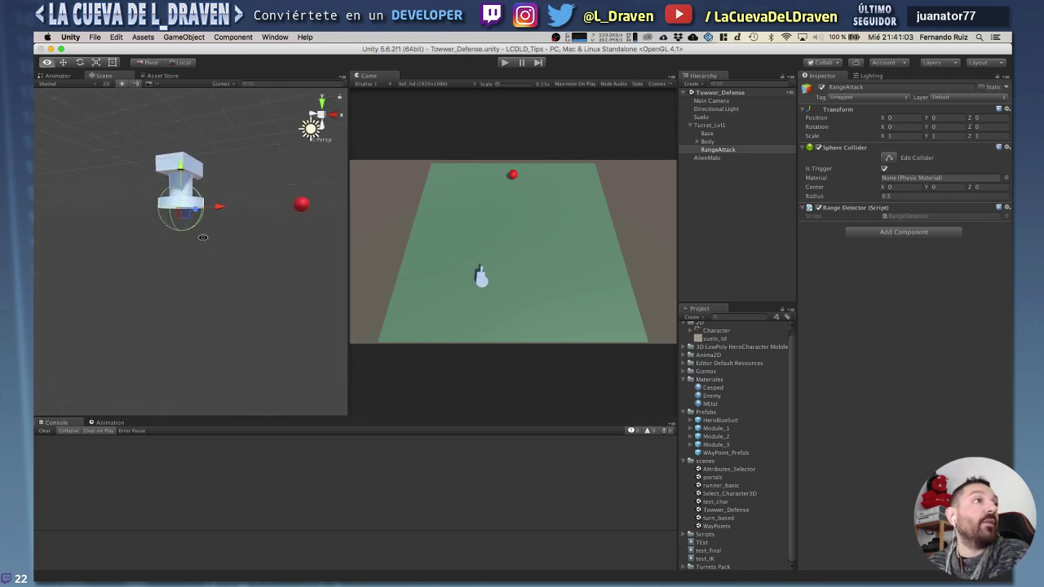
right_click(852, 209)
left_click(709, 131)
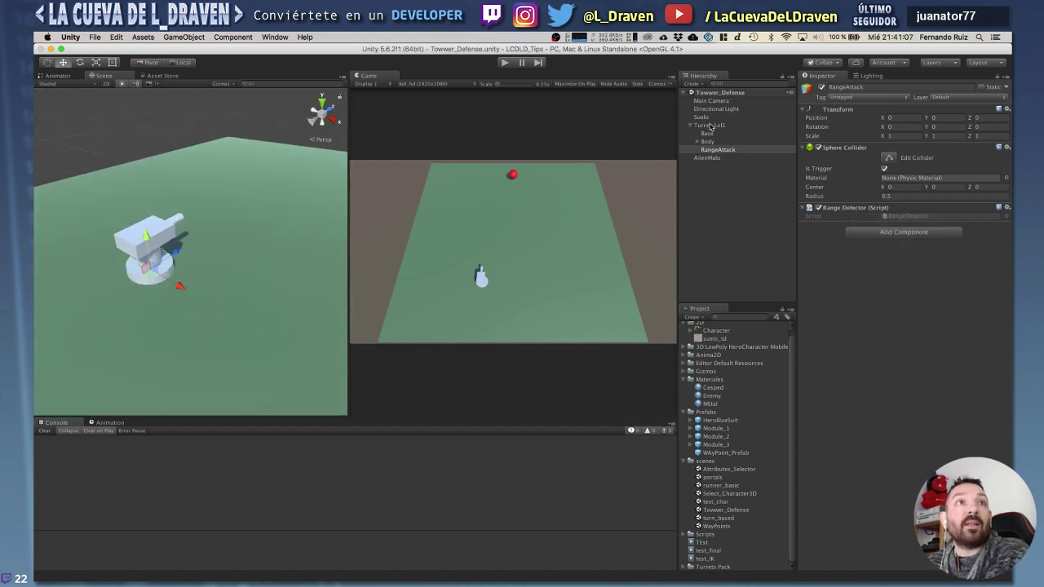
left_click(709, 125)
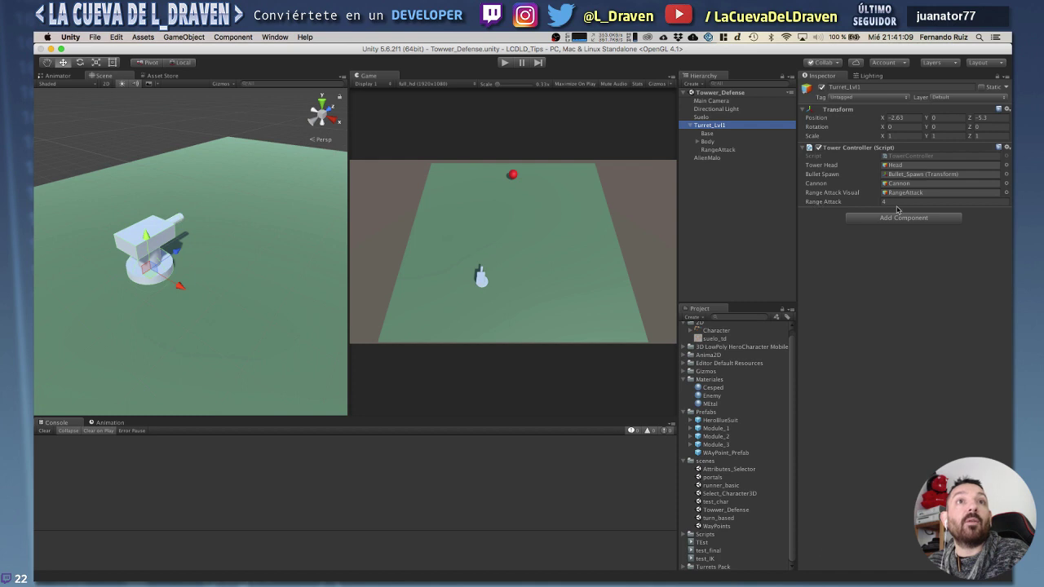
Run the game and drag the red AlienMalo sphere close to the turret.
left_click(505, 65)
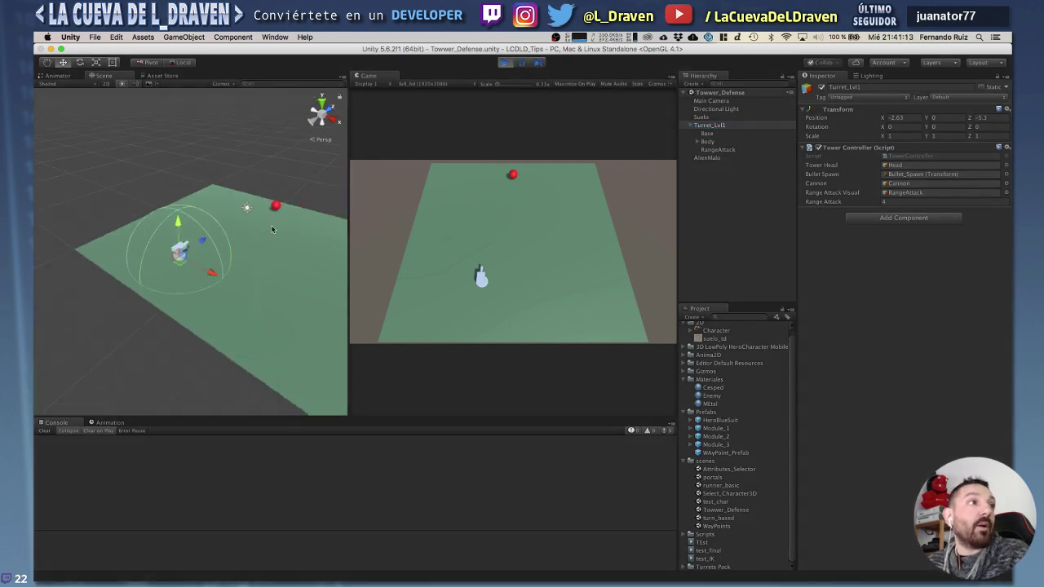
left_click(280, 207)
mouse_move(282, 208)
left_mouse_down()
mouse_move(202, 292)
mouse_move(209, 242)
mouse_move(216, 260)
left_mouse_up()
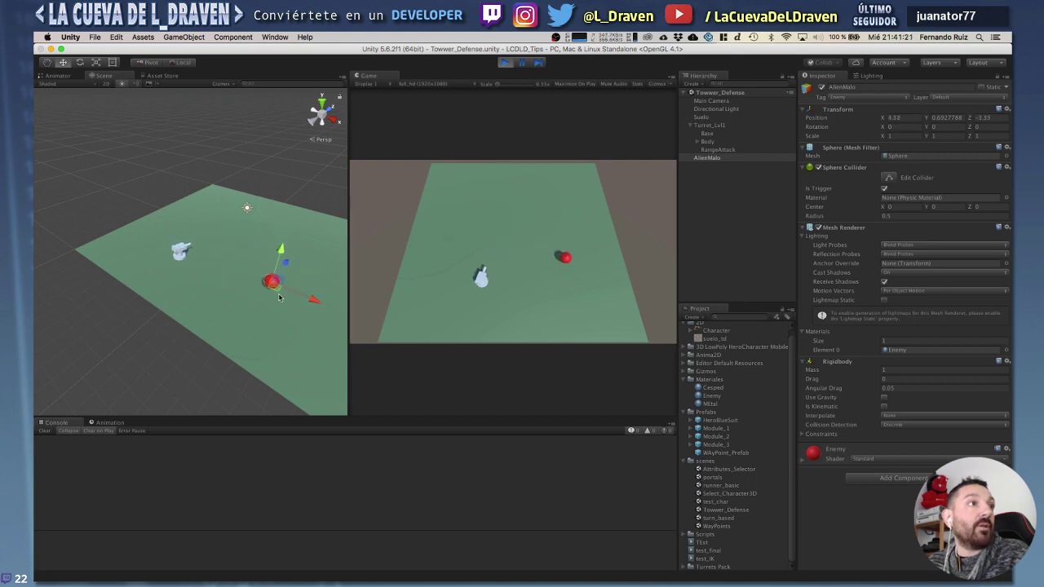
Exit Play mode and select the suelo_td texture to see its import settings and preview.
left_click(503, 65)
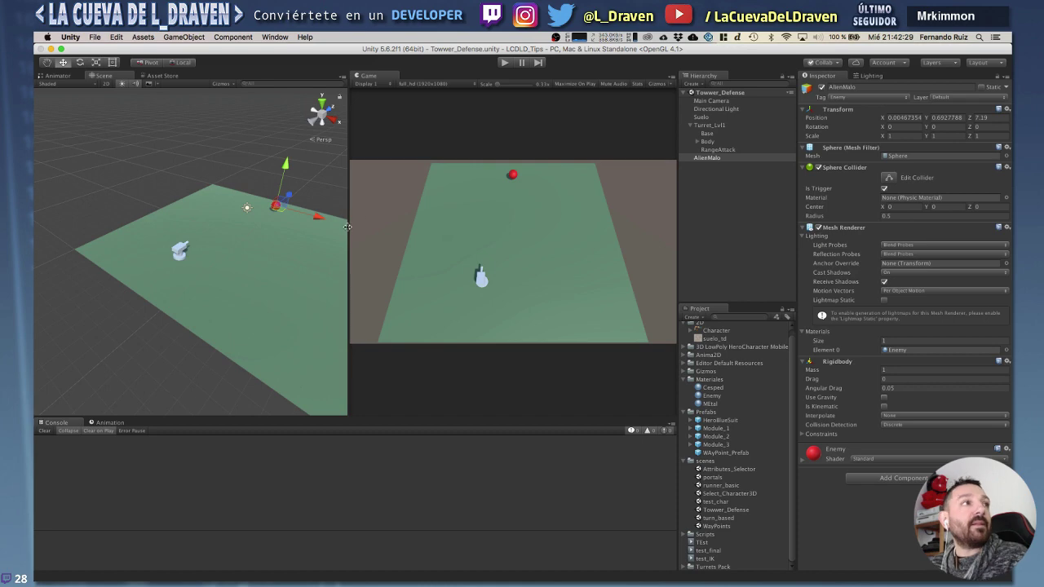
left_click(704, 339)
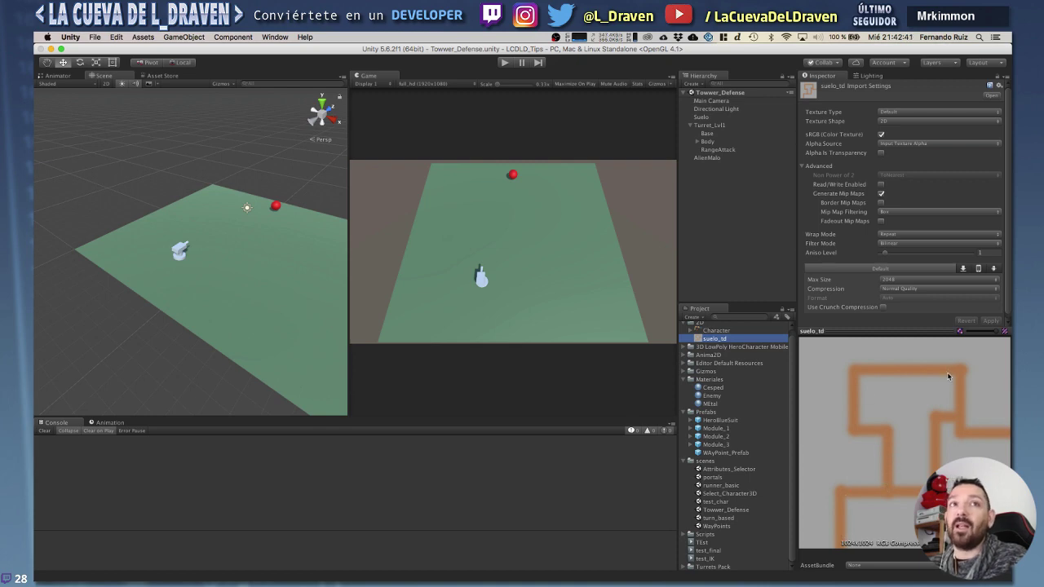
Put suelo_td in the Cesped material's Albedo slot and set the Albedo tint to white.
scroll(737, 336, "up", 1)
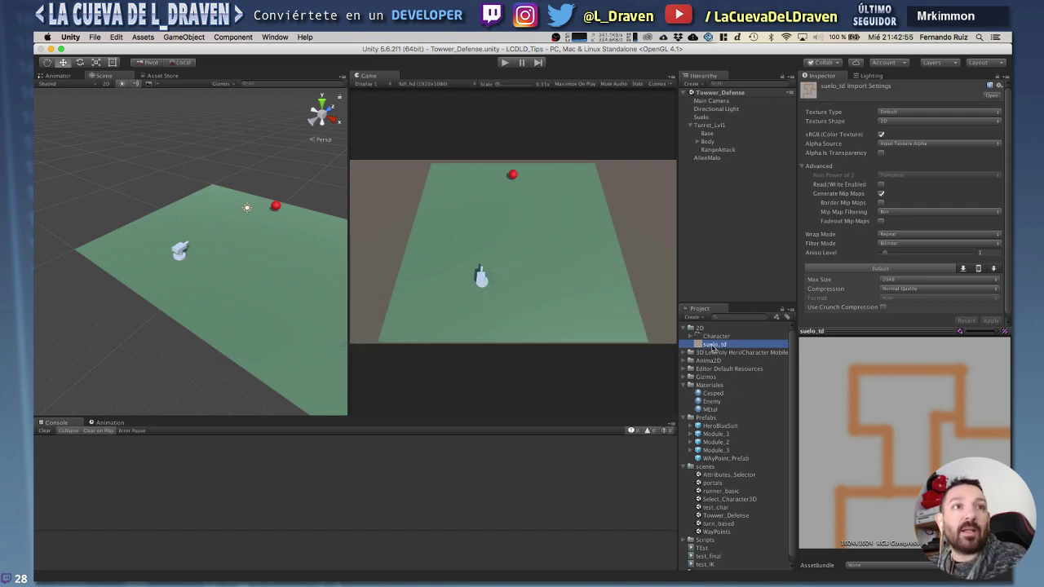
right_click(712, 384)
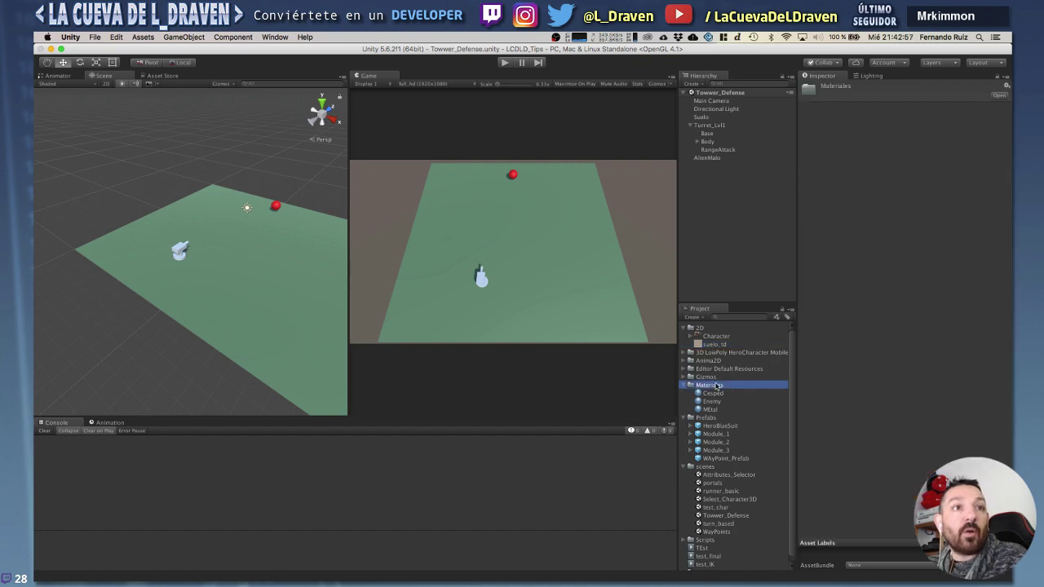
left_click(711, 394)
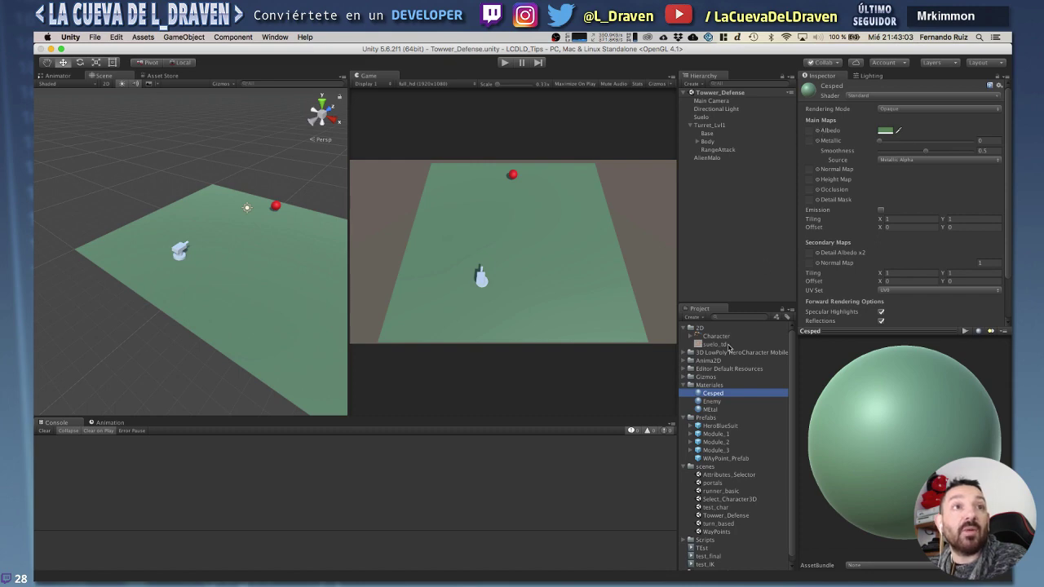
left_click_drag(715, 345, 810, 132)
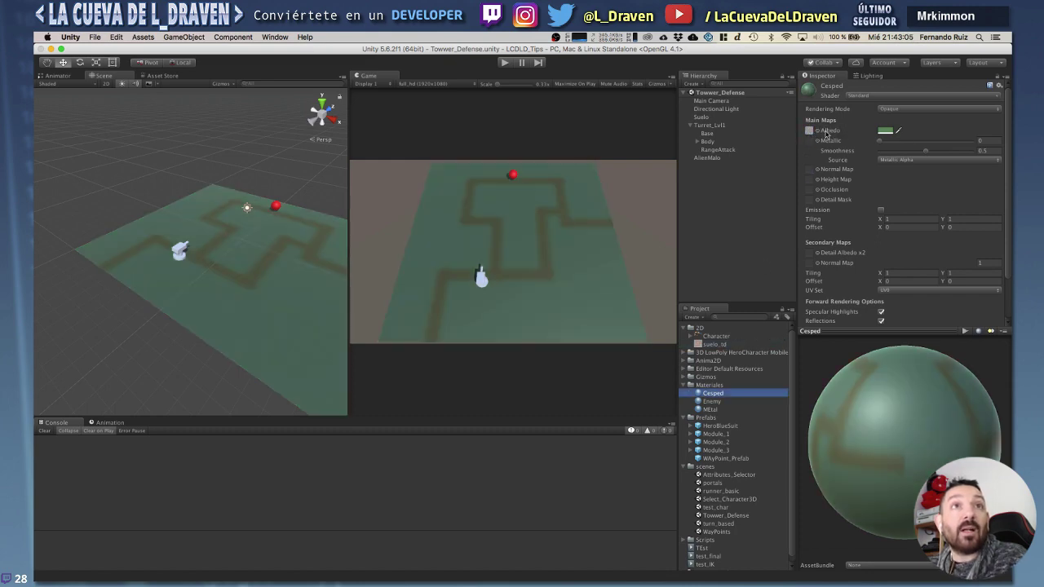
left_click(894, 131)
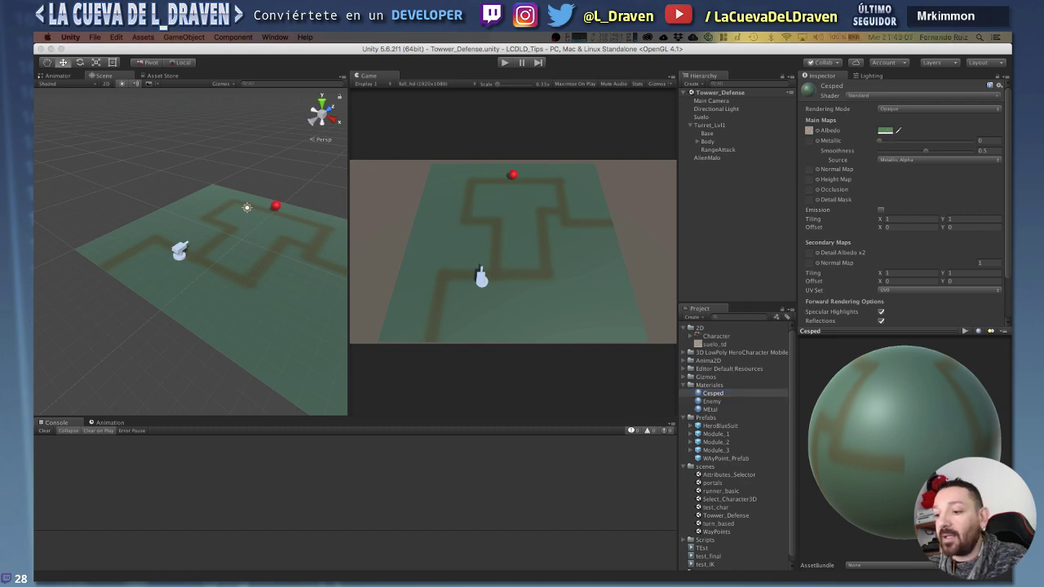
left_click(786, 311)
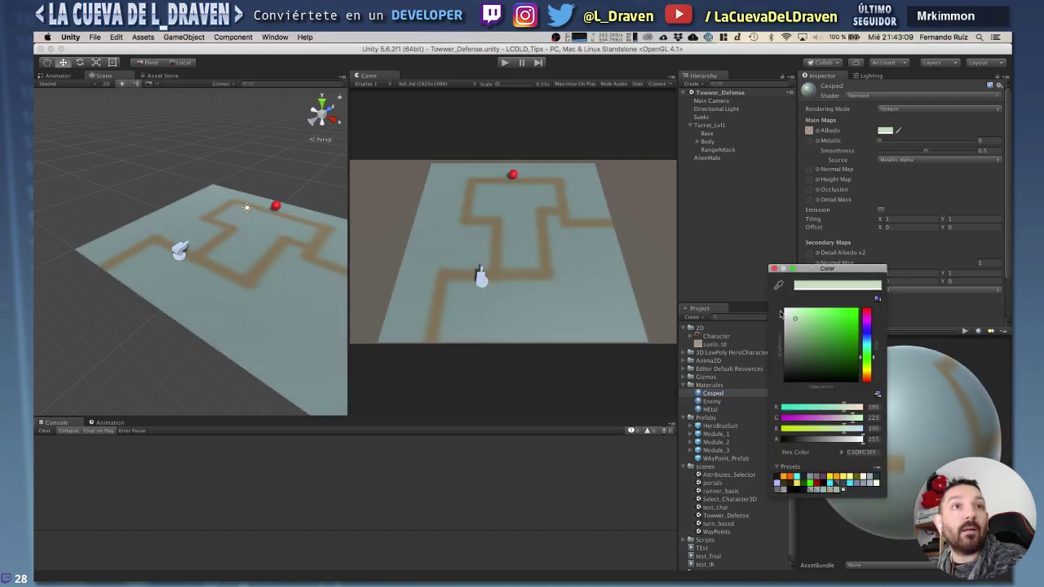
left_click(774, 268)
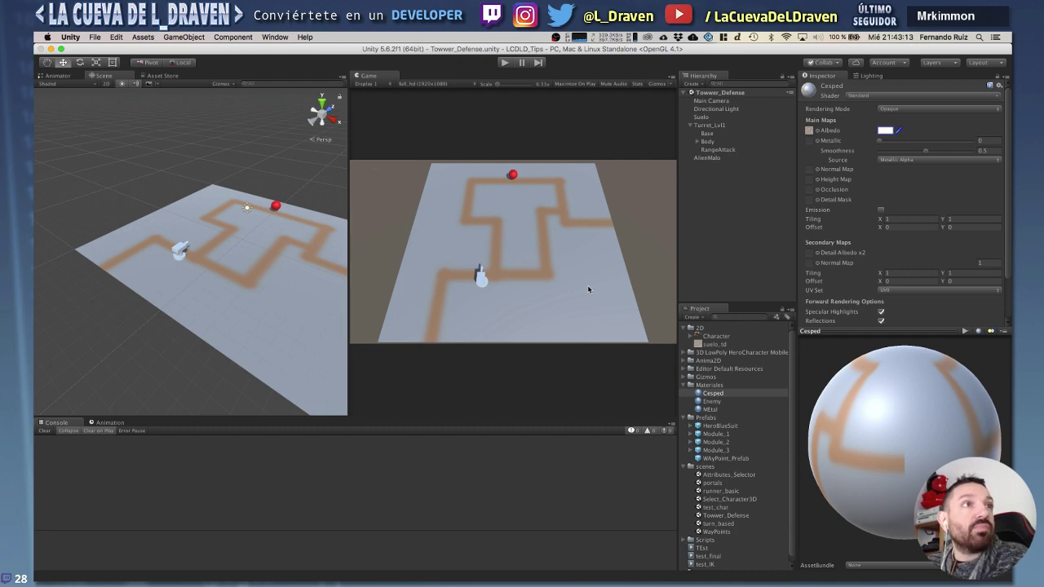
Switch the Scene view to a top-down view of the ground and select the turret.
left_click_drag(182, 310, 244, 302, "alt")
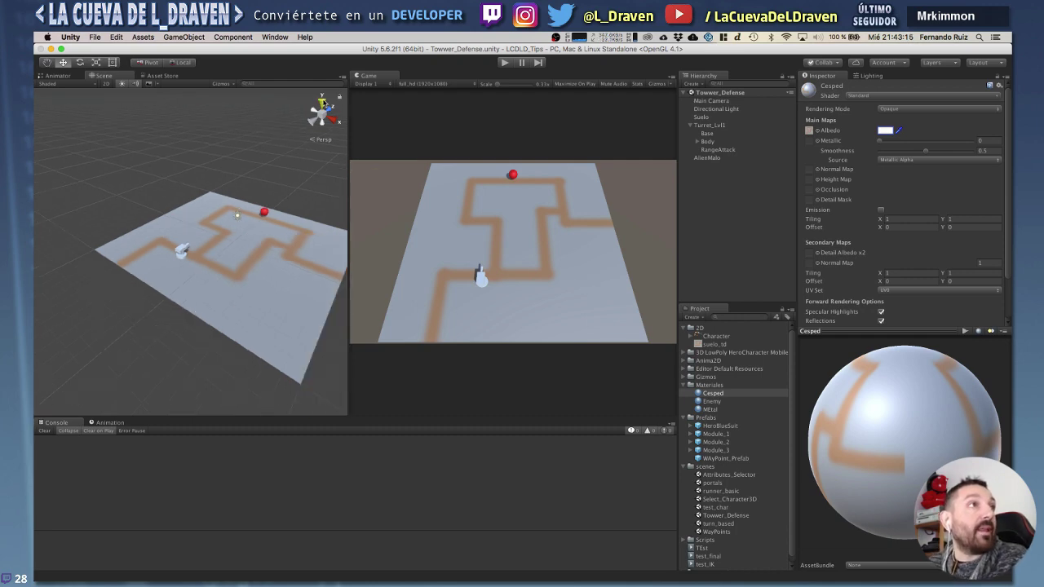
left_click(322, 104)
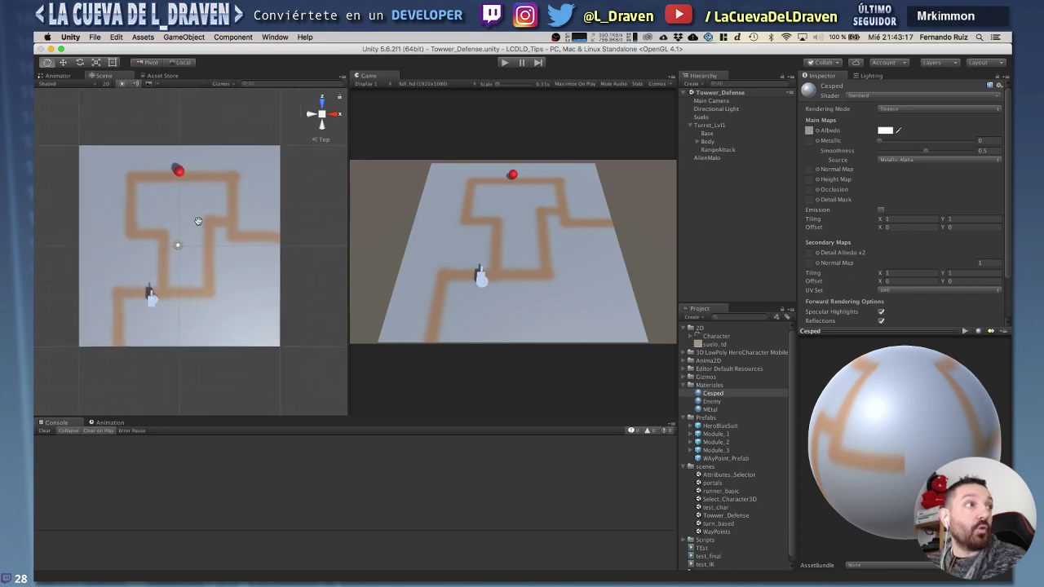
middle_click_drag(200, 222, 204, 230)
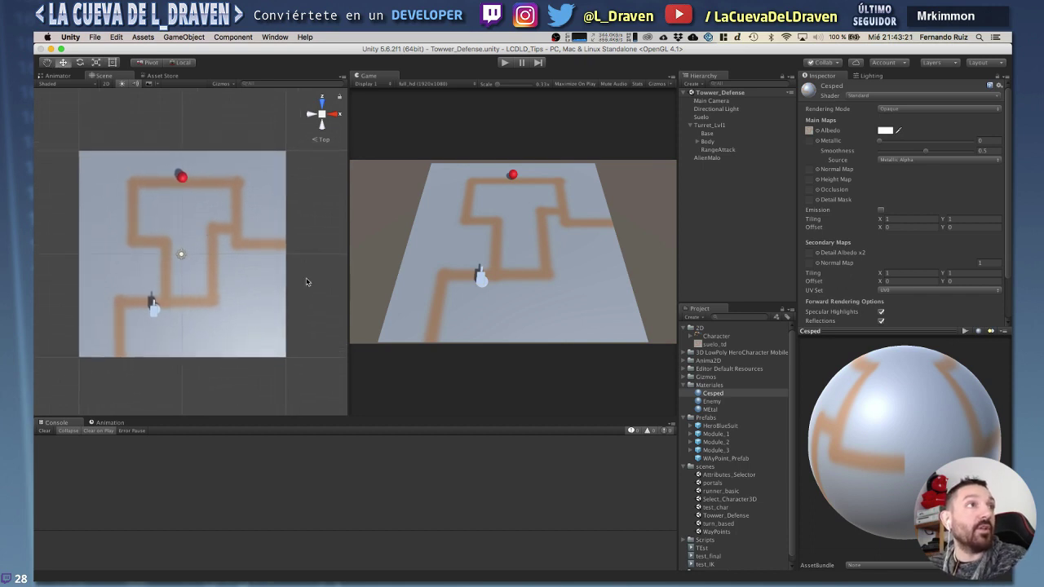
left_click(732, 125)
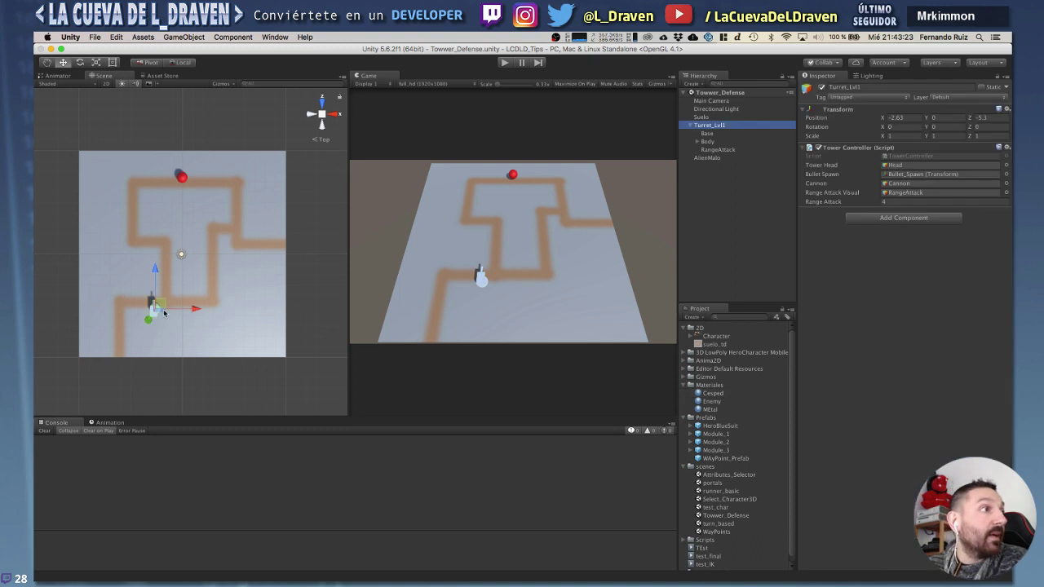
Drag Turret_Lvl1 off the path to about X -0.19, Z -3.19 inside the bend.
left_click_drag(165, 302, 189, 283)
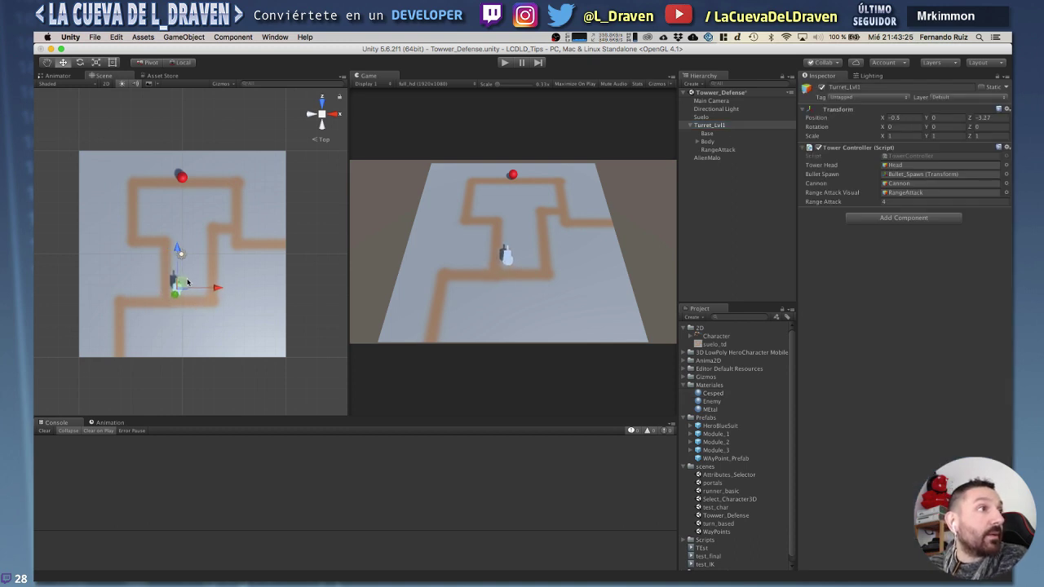
scroll(182, 288, "up", 2)
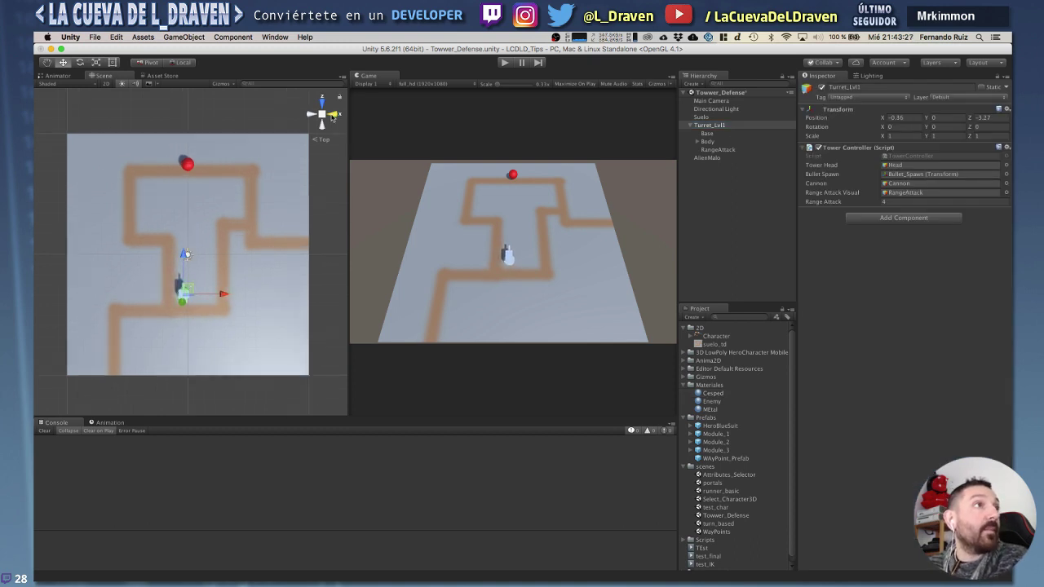
scroll(194, 262, "down", 1)
scroll(194, 261, "up", 3)
middle_click_drag(186, 314, 226, 221)
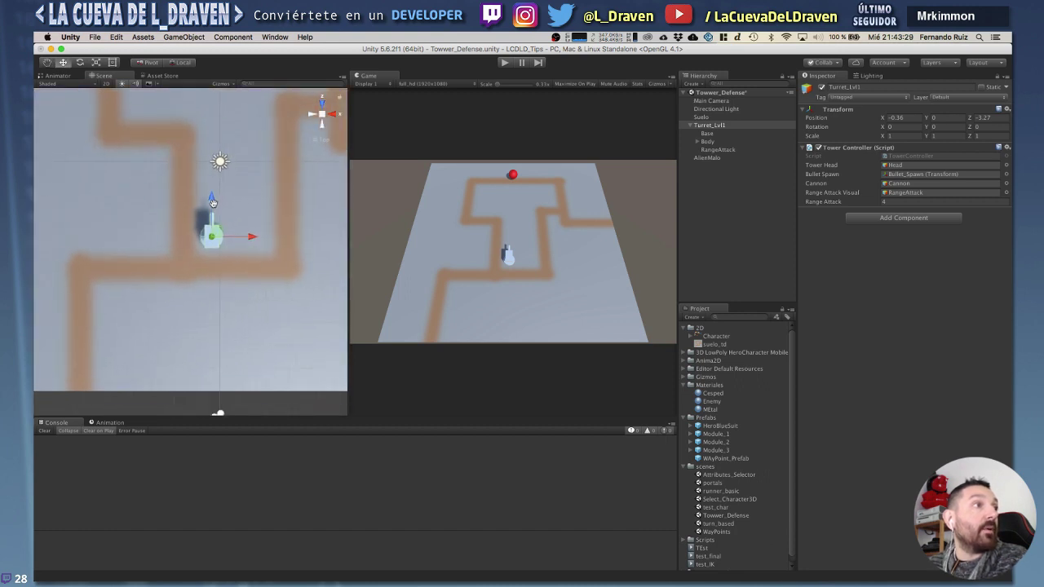
left_click_drag(226, 219, 229, 226)
scroll(227, 237, "down", 3)
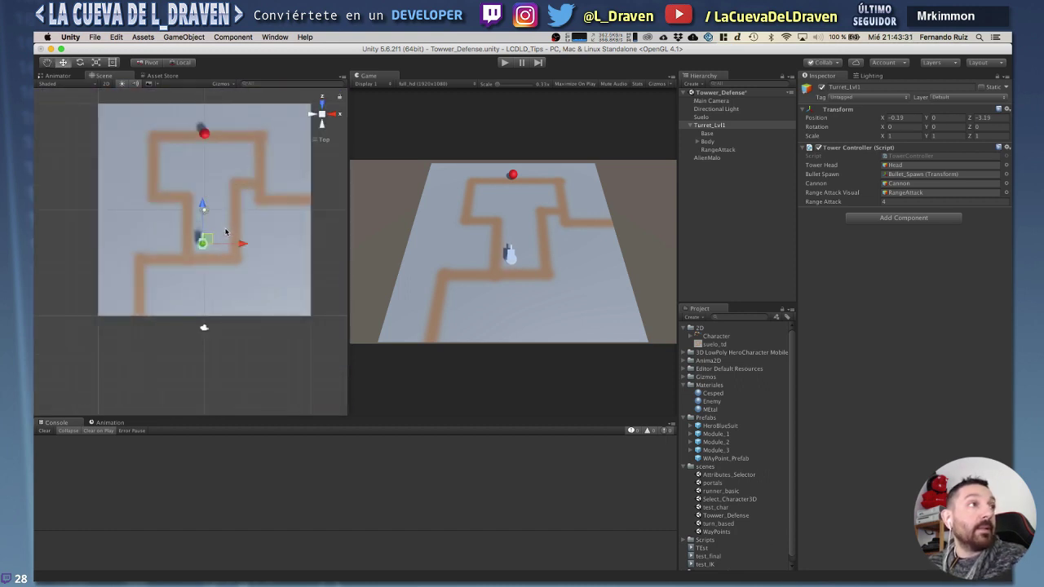
scroll(221, 253, "down", 2)
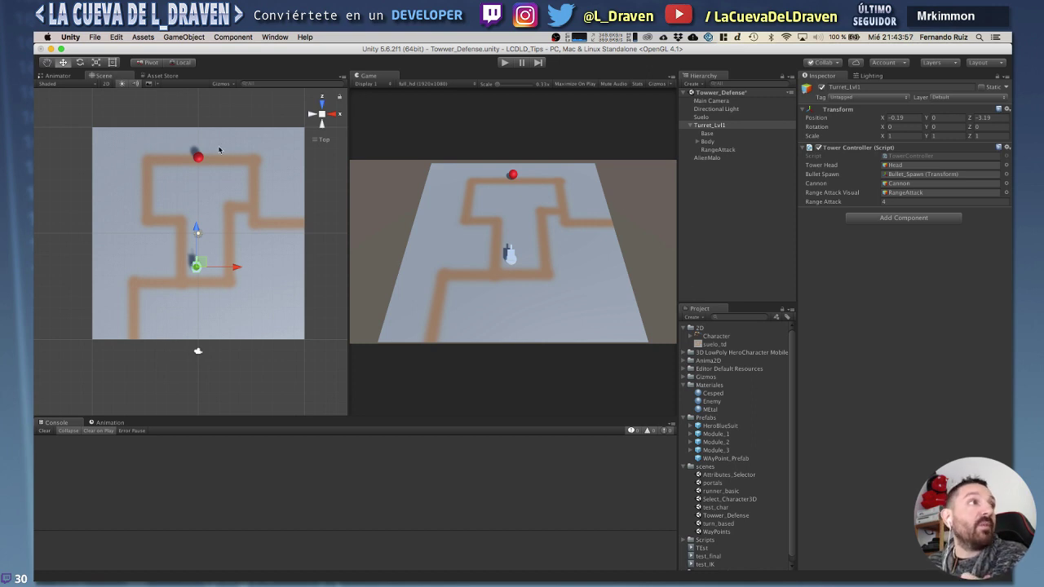
left_click(198, 159)
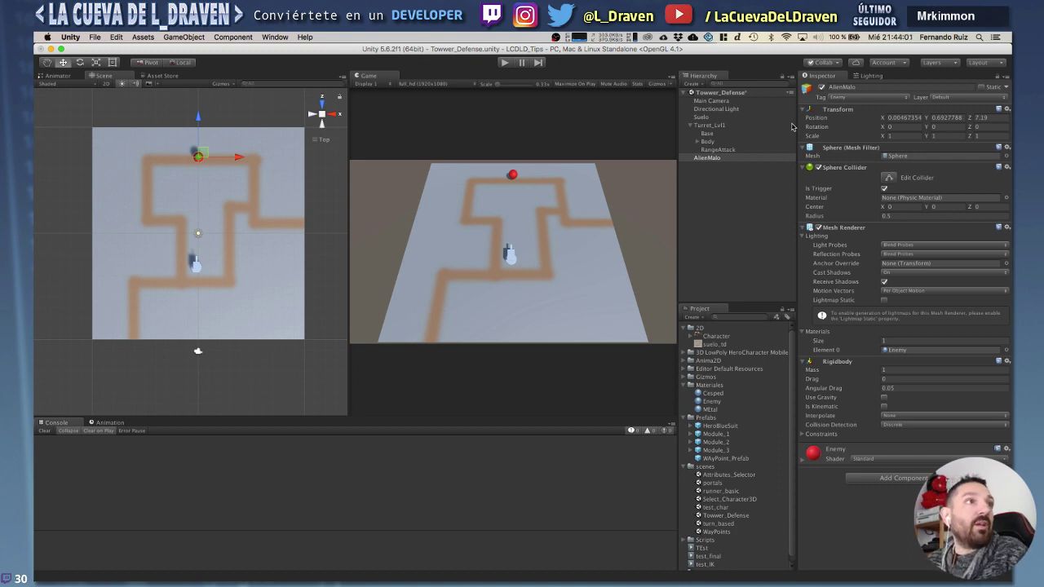
Delete the AlienMalo sphere and add the HeroBlueSuit prefab to the scene.
key("Delete")
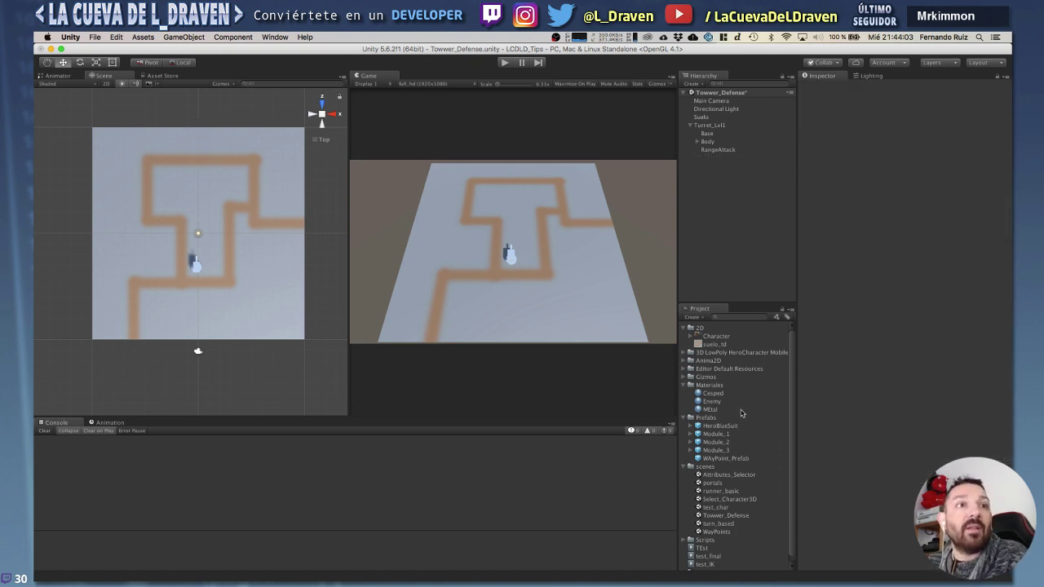
left_click_drag(722, 426, 714, 244)
scroll(216, 215, "down", 1)
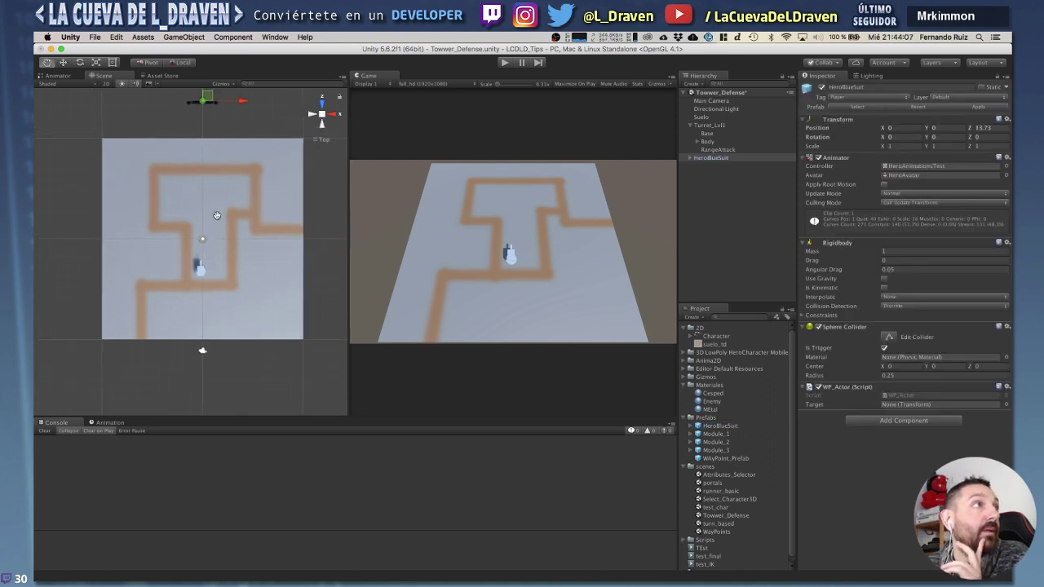
middle_click_drag(216, 215, 223, 247)
Test-place HeroBlueSuit at the map's lower-left corner, then move it back above the map.
left_click_drag(218, 129, 158, 353)
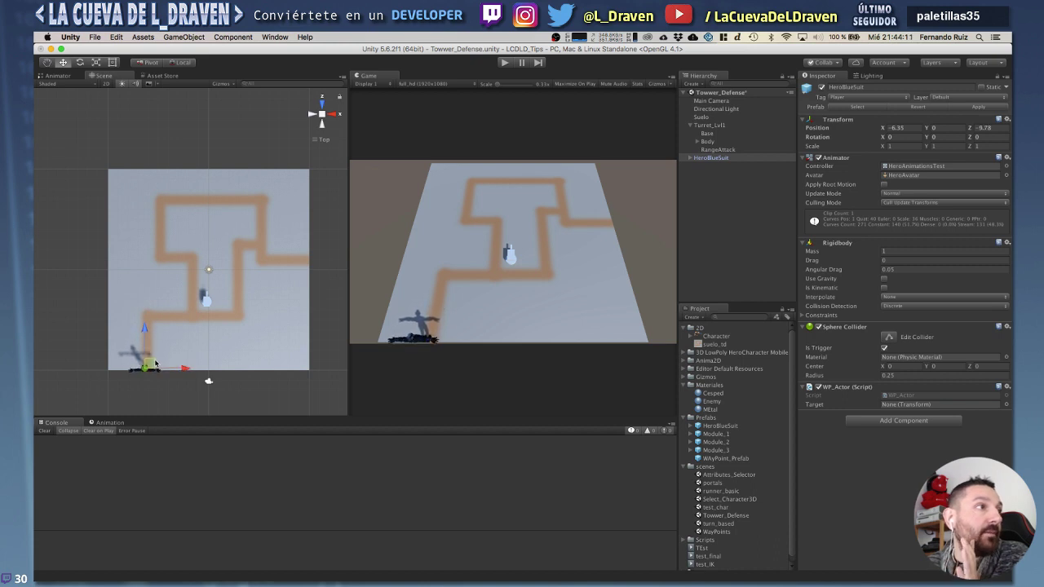
left_click_drag(158, 353, 158, 363)
middle_click_drag(159, 355, 204, 294)
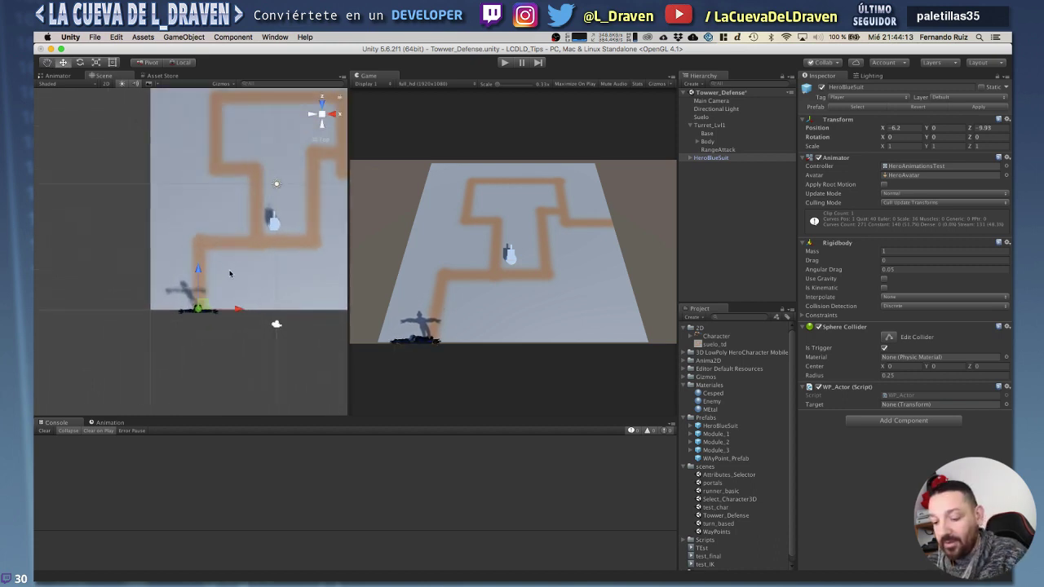
mouse_move(204, 294)
left_mouse_down("alt")
mouse_move(172, 277)
mouse_move(222, 235)
left_mouse_up("alt")
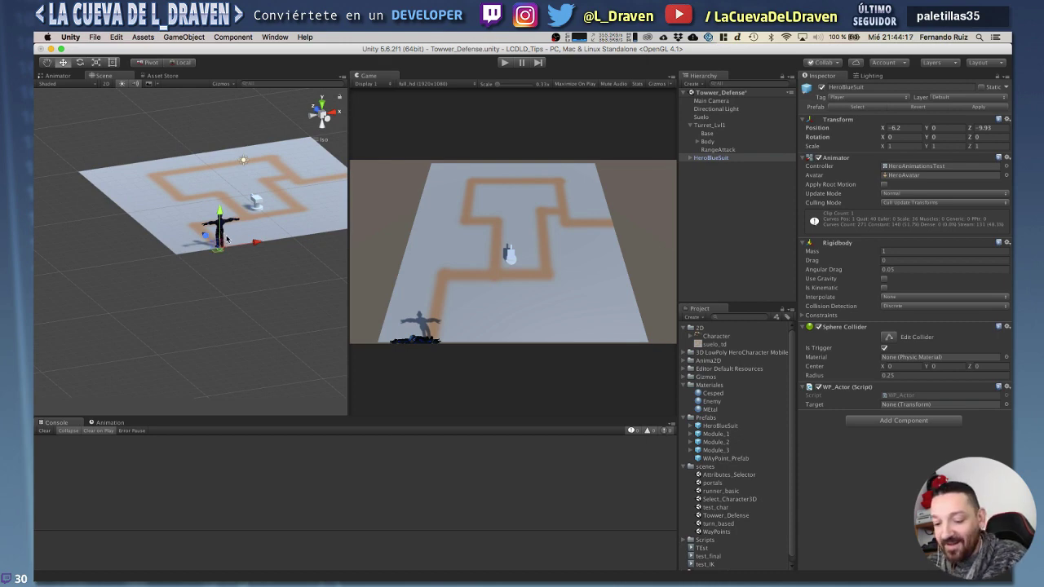
left_click_drag(227, 239, 182, 133)
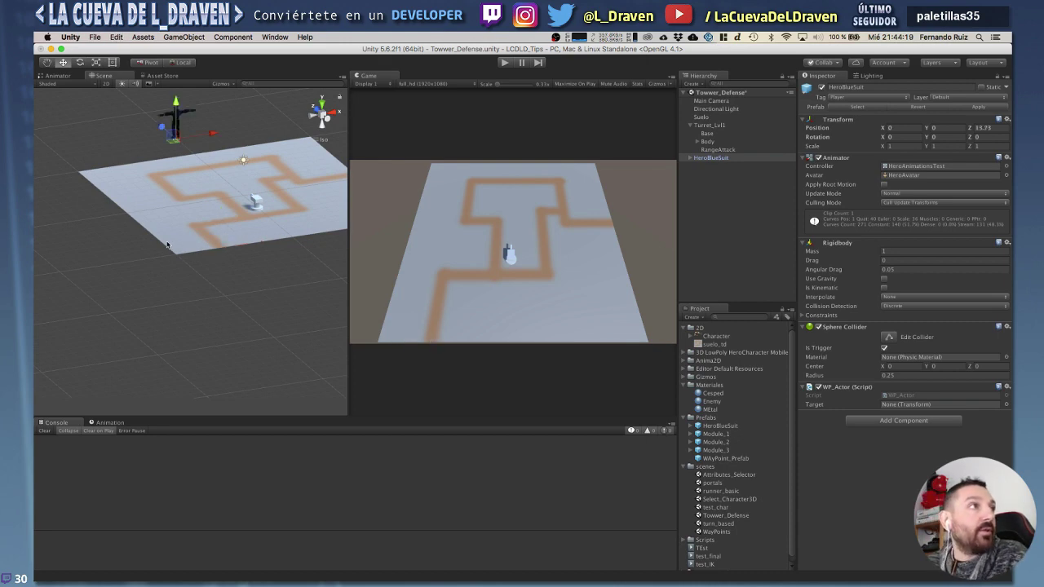
middle_click_drag(182, 133, 184, 225)
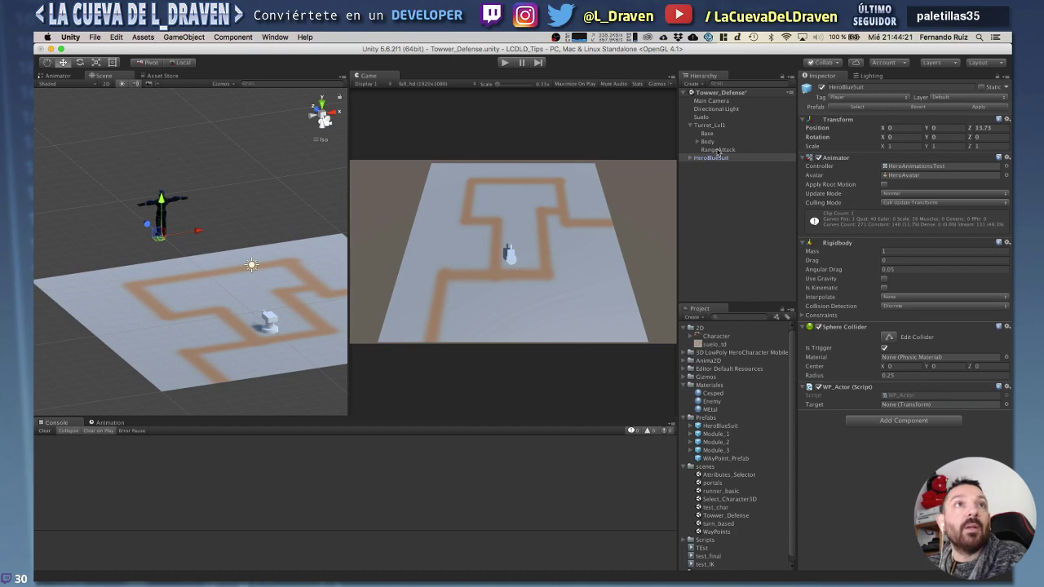
Expand HeroBlueSuit in the Hierarchy to inspect its polySurface1 mesh child.
left_click(691, 157)
left_click(709, 174)
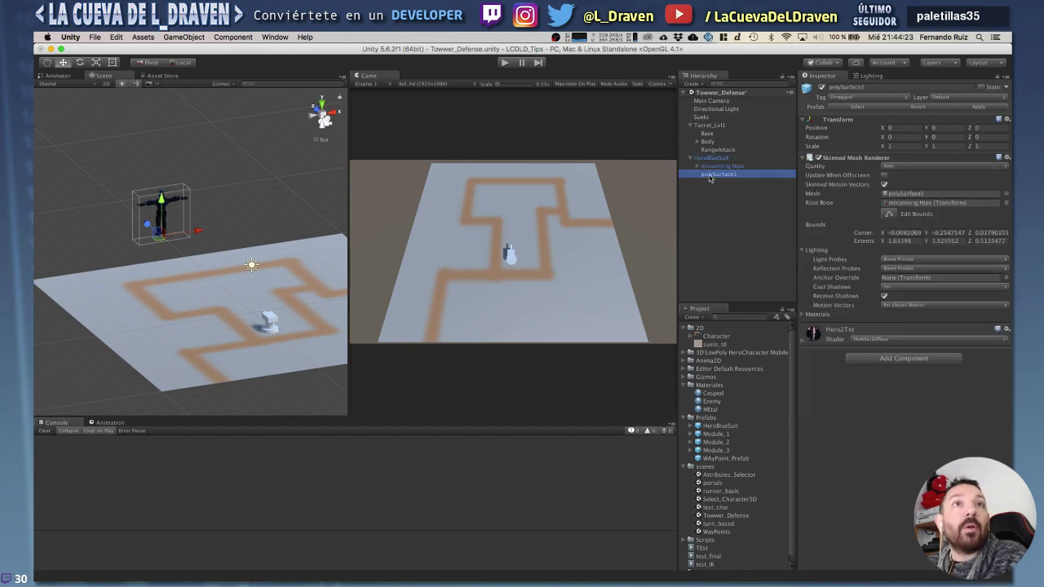
left_click(710, 159)
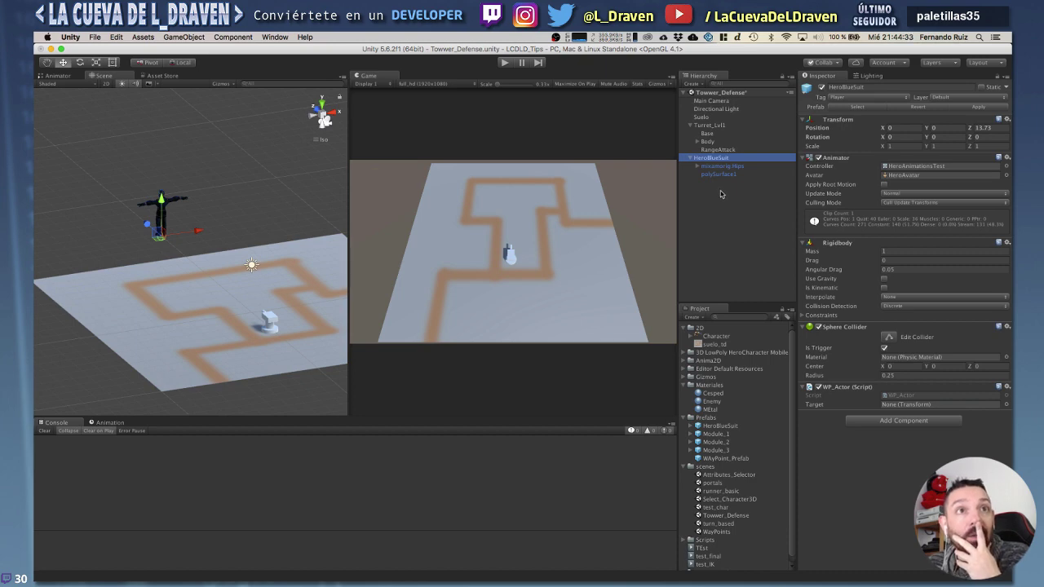
left_click(722, 194)
Create an empty GameObject named Enemy_Root and parent HeroBlueSuit under it.
right_click(723, 192)
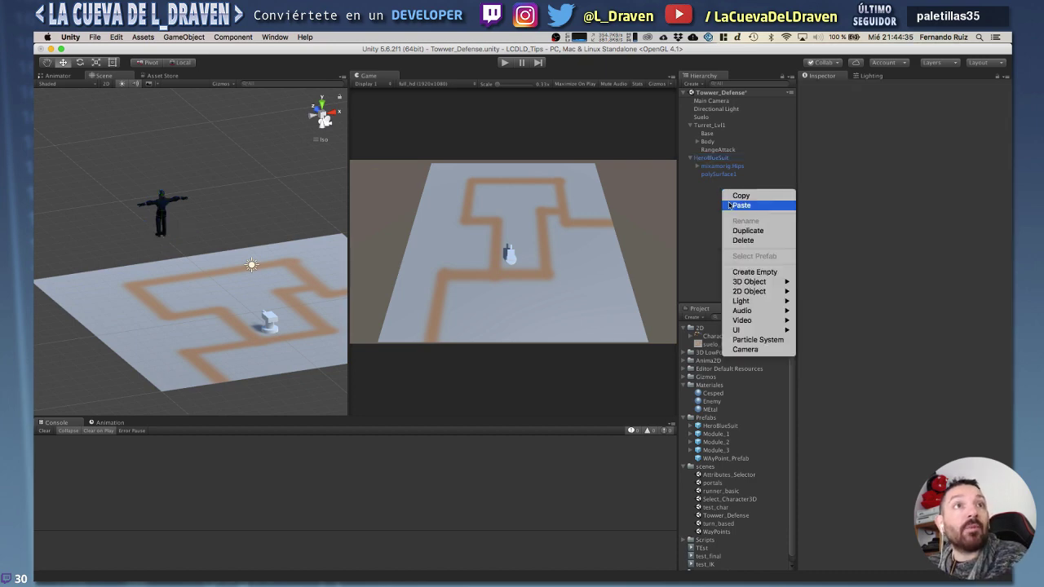
left_click(732, 273)
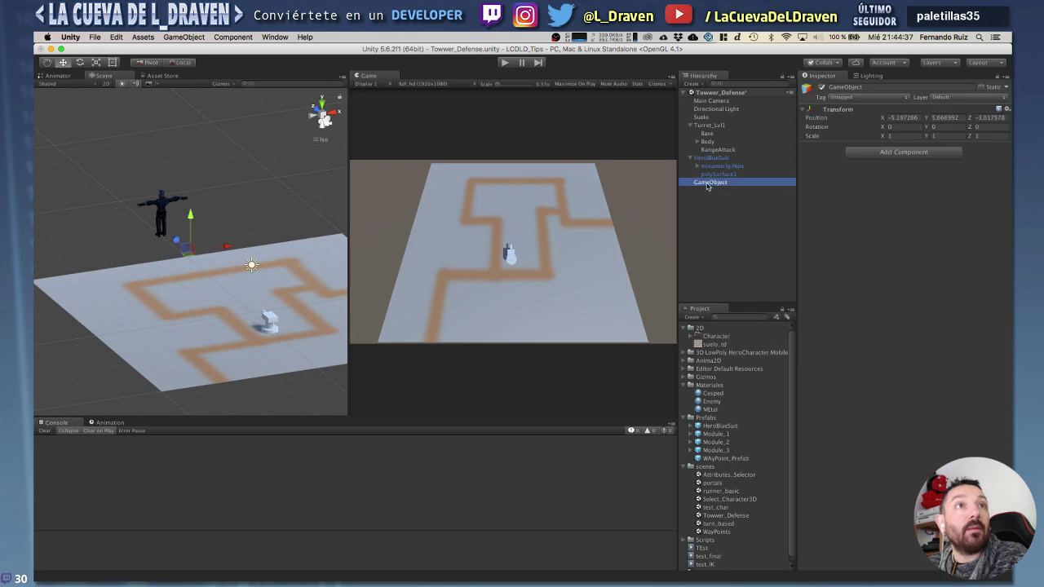
key("Return")
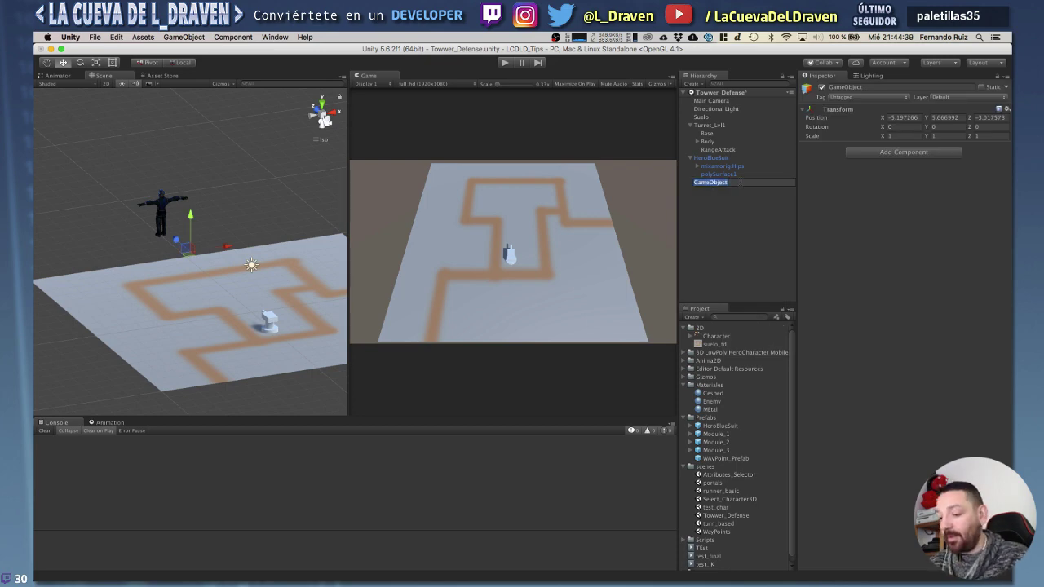
type("Enemy_R")
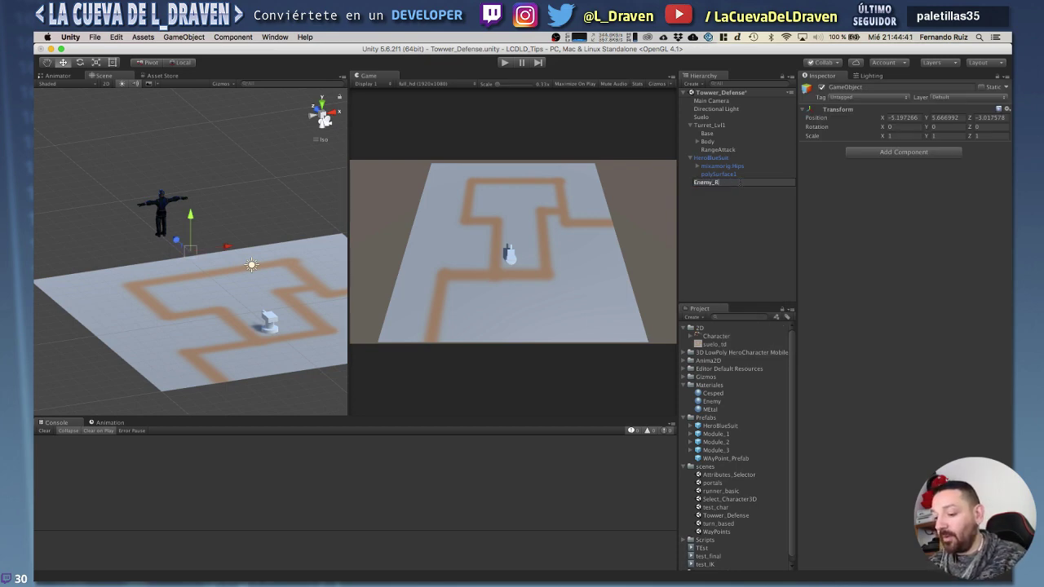
type("oot")
key("Return")
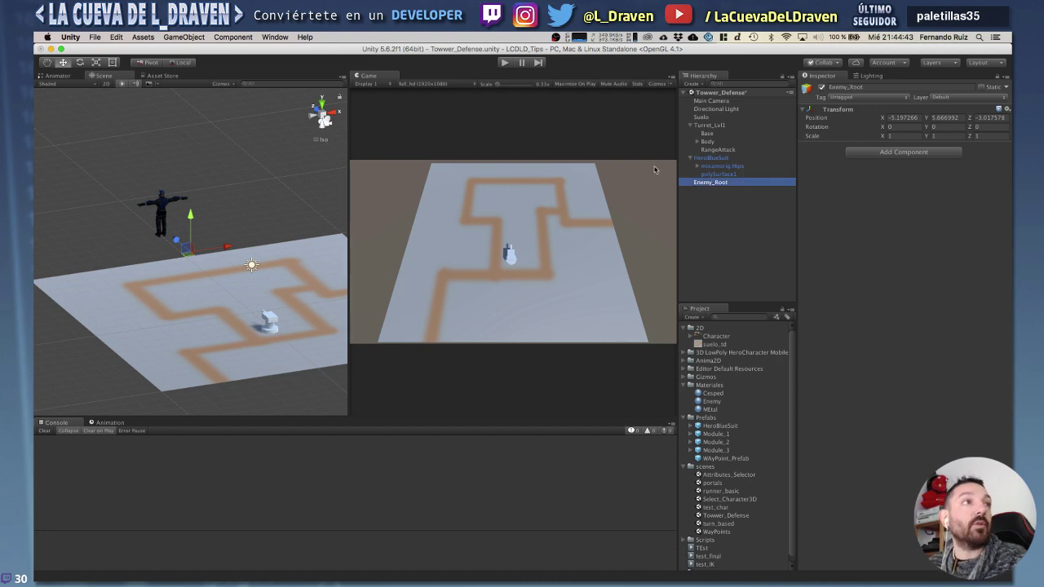
mouse_move(714, 161)
left_mouse_down()
mouse_move(719, 184)
mouse_move(739, 185)
left_mouse_up()
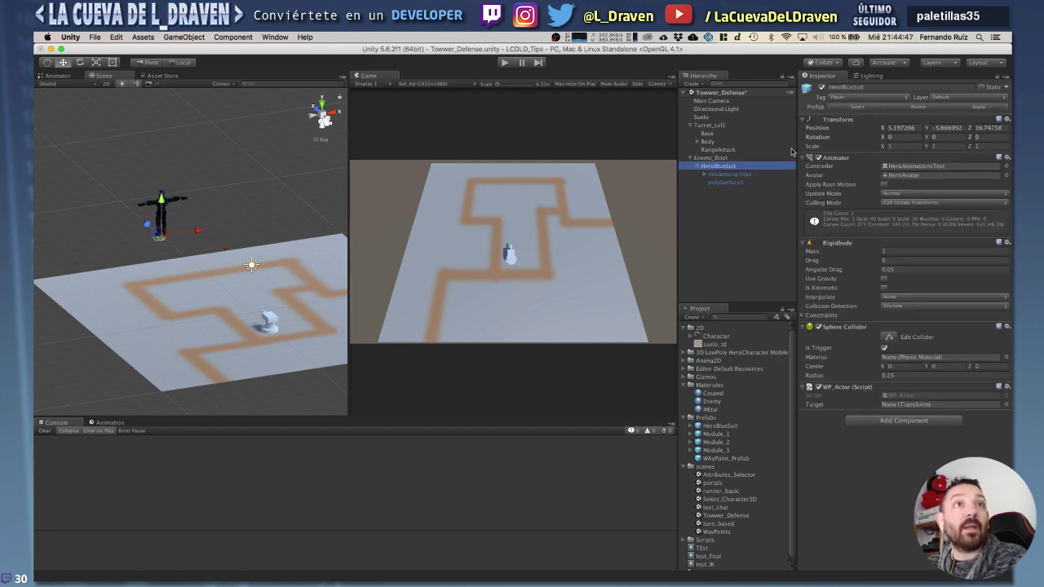
Set HeroBlueSuit's local position to 0, 0, 0.
left_click(903, 127)
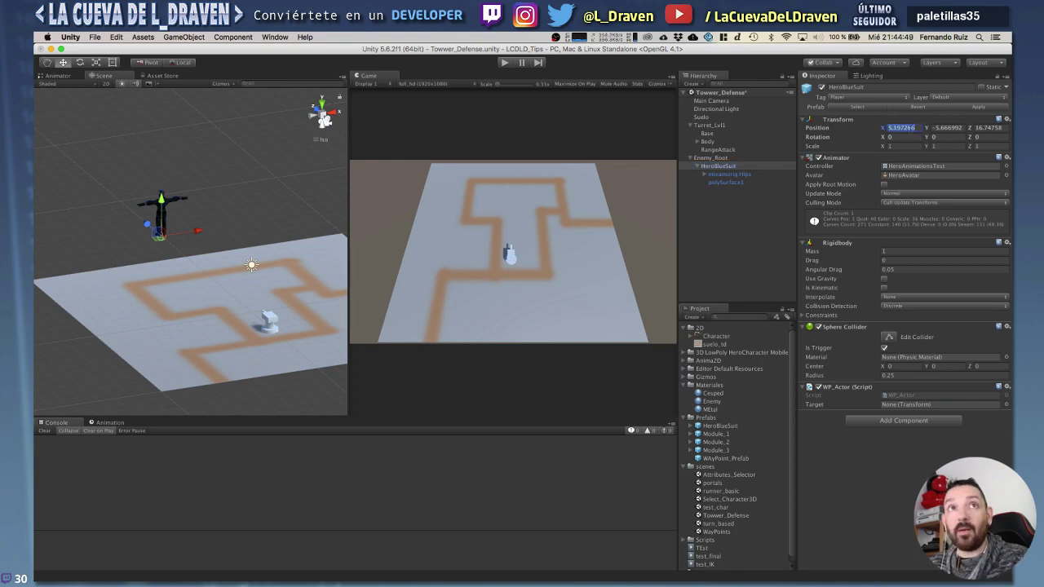
type("0")
key("Tab")
type("0")
key("Tab")
type("0")
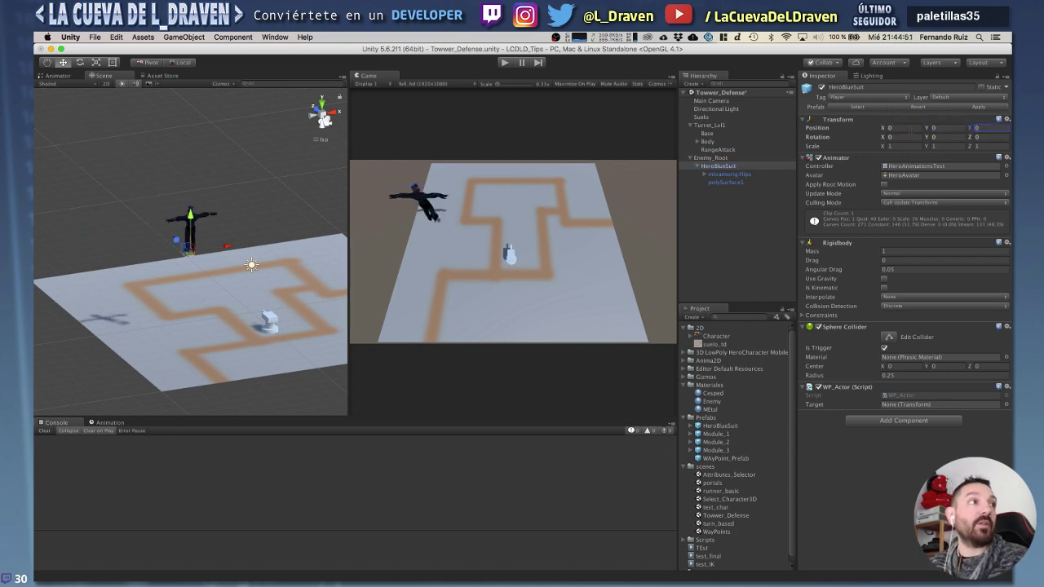
Select Enemy_Root and set its Y position to 0 so it rests on the ground.
left_click(722, 159)
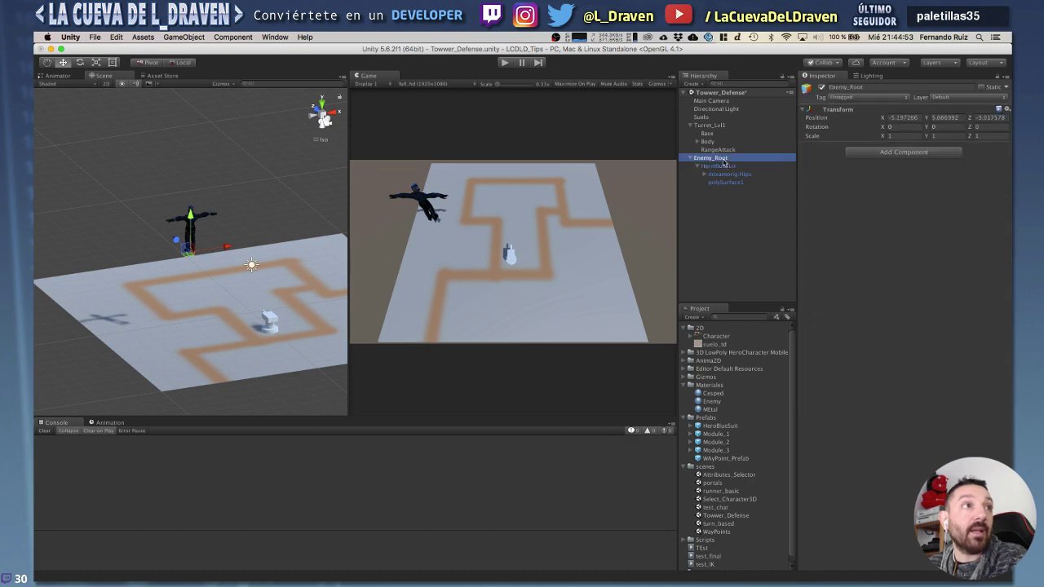
key("f")
left_click_drag(194, 221, 409, 231, "alt")
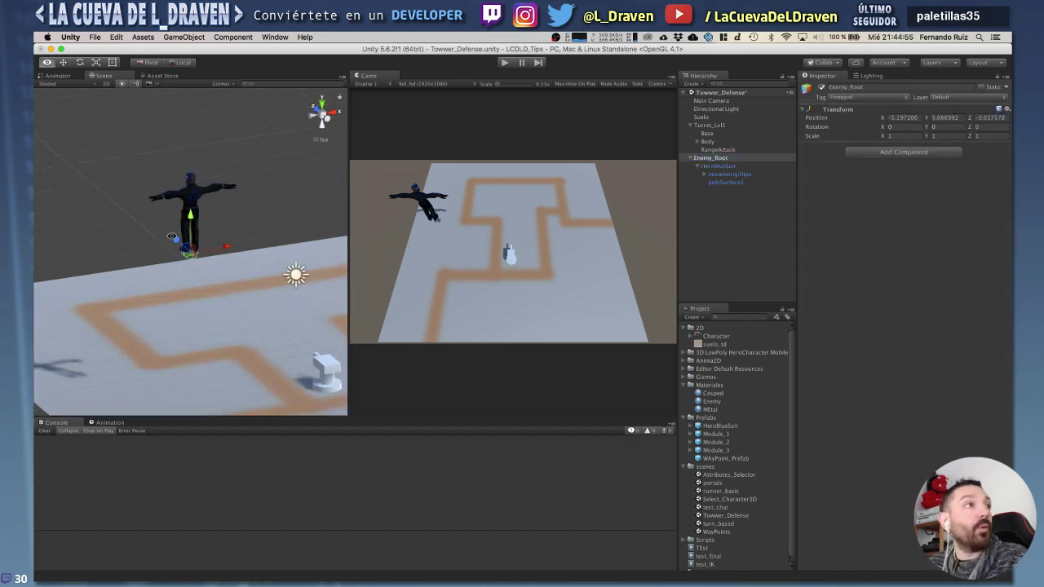
scroll(201, 218, "down", 5)
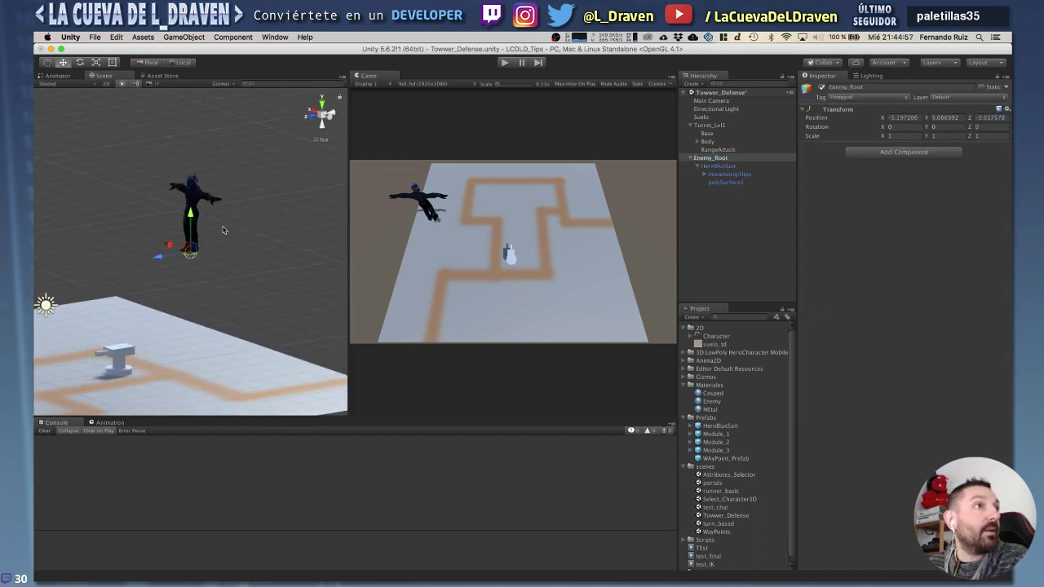
left_click_drag(193, 221, 203, 312)
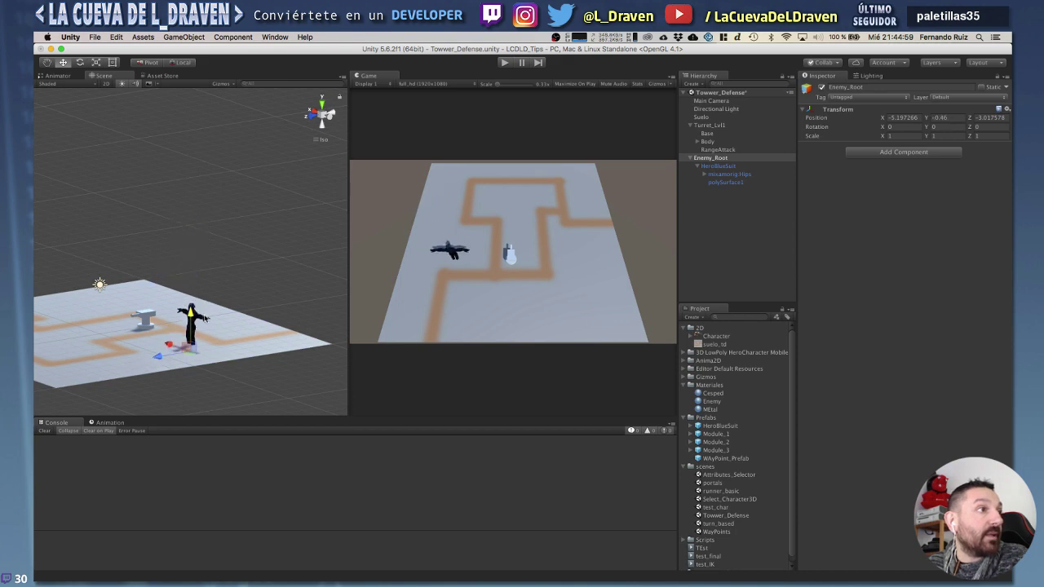
left_click(942, 118)
type("0")
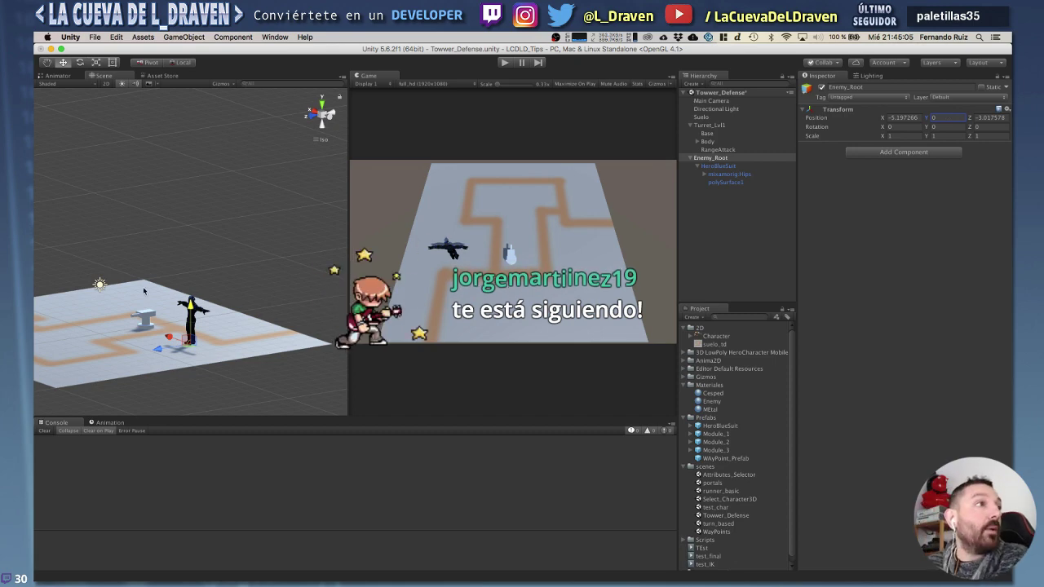
In perspective view, drag Enemy_Root toward the path start, around X -5.86, Z -8.46.
middle_click_drag(189, 293, 189, 187)
scroll(189, 188, "up", 2)
scroll(195, 204, "up", 2)
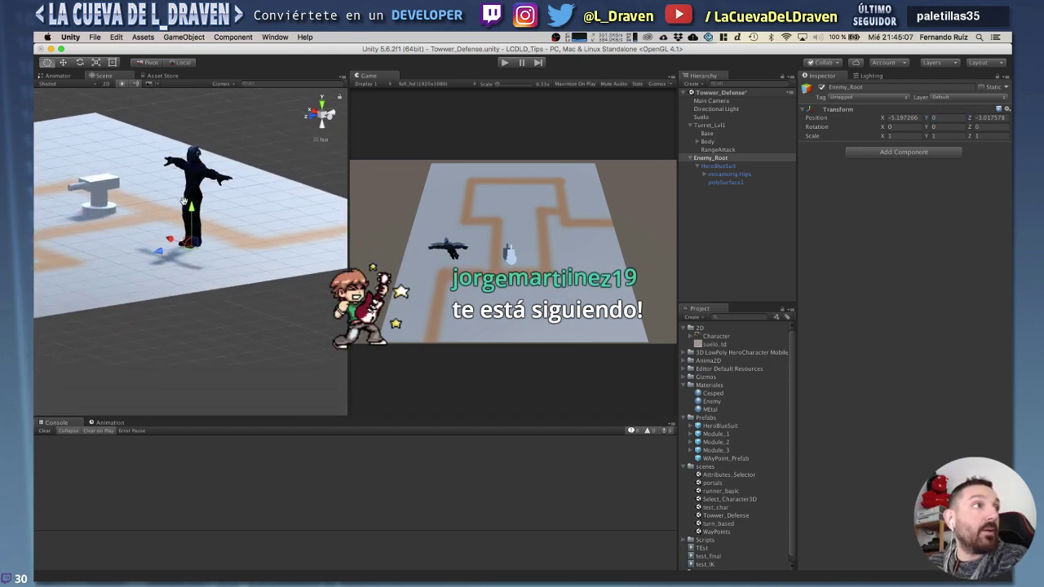
scroll(200, 212, "up", 2)
scroll(205, 221, "up", 3)
scroll(205, 221, "down", 5)
scroll(205, 221, "down", 2)
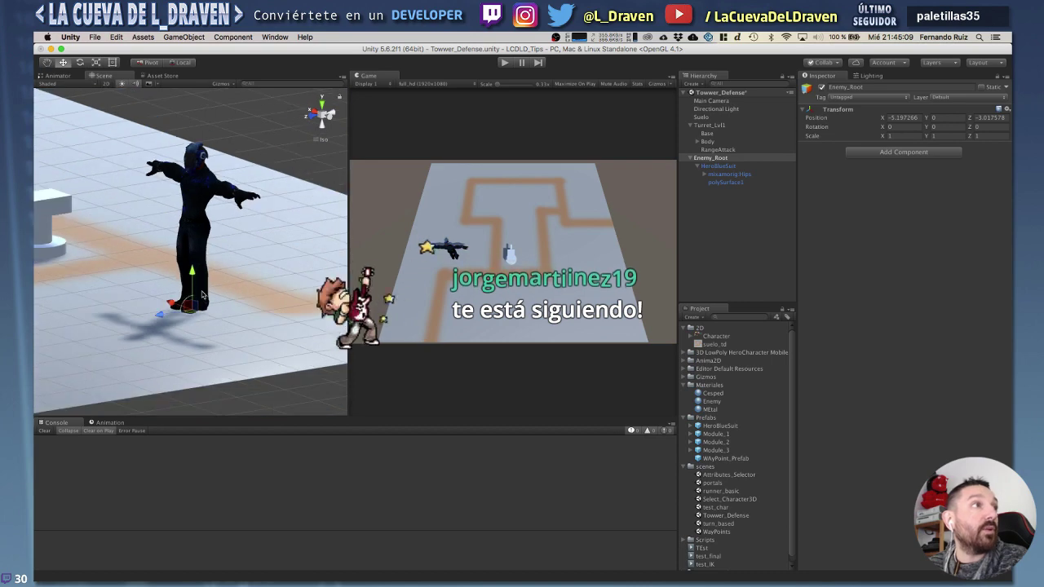
left_click(322, 116)
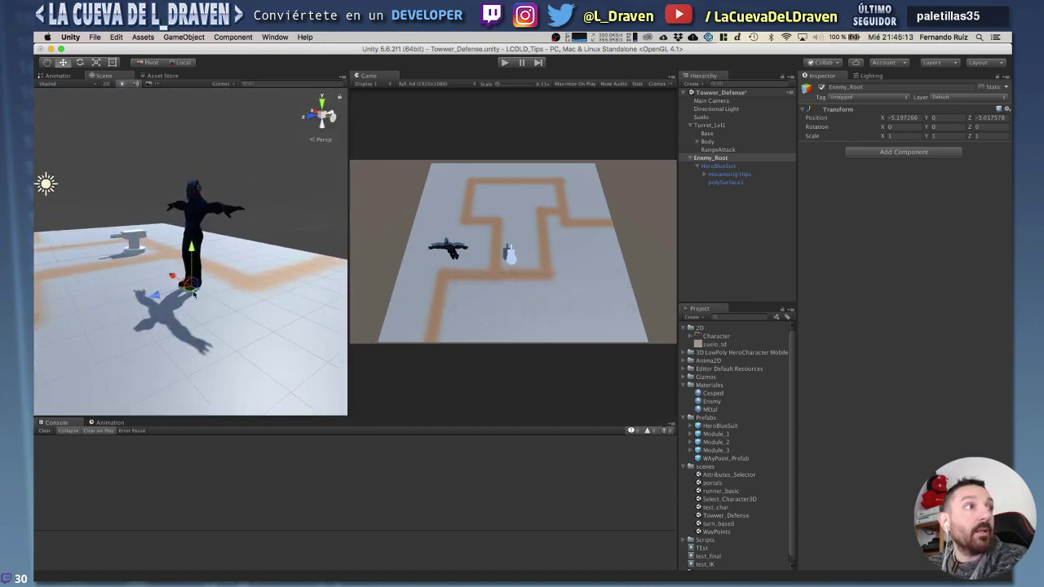
left_click_drag(190, 289, 328, 267)
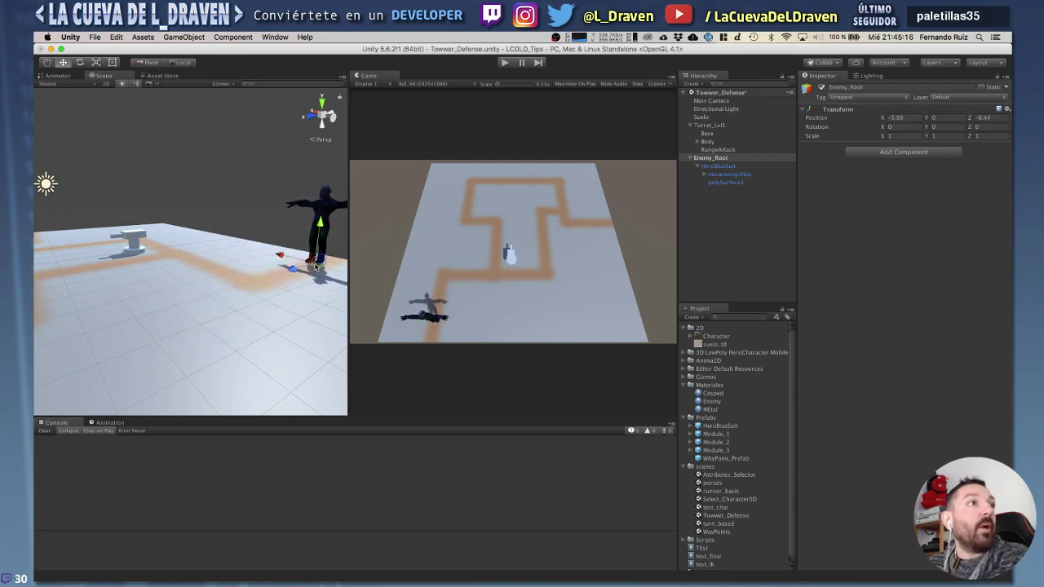
Scale HeroBlueSuit uniformly to about 0.38 with the Scale tool.
left_click(718, 166)
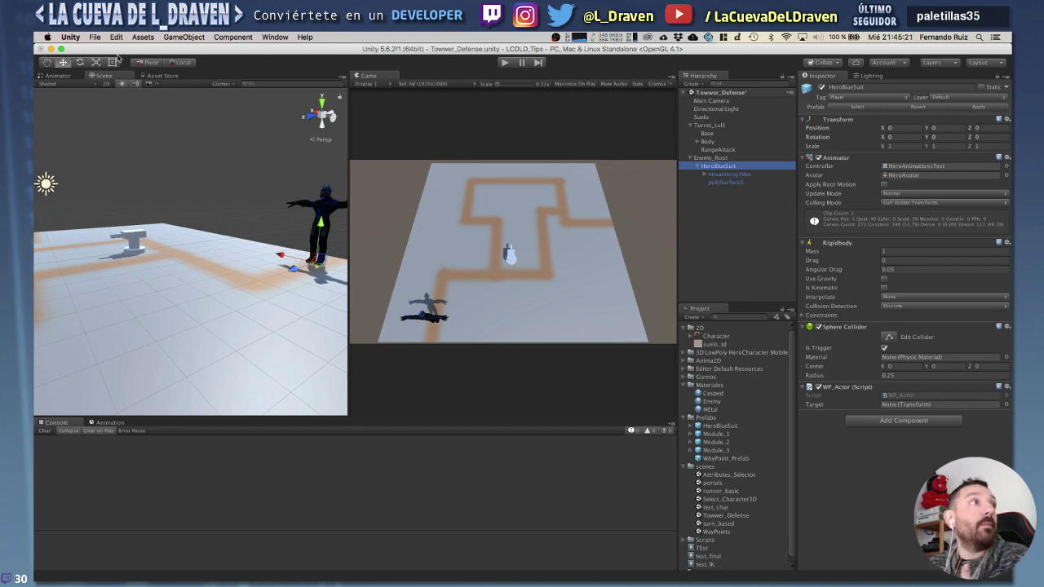
key("r")
left_click_drag(316, 263, 321, 297)
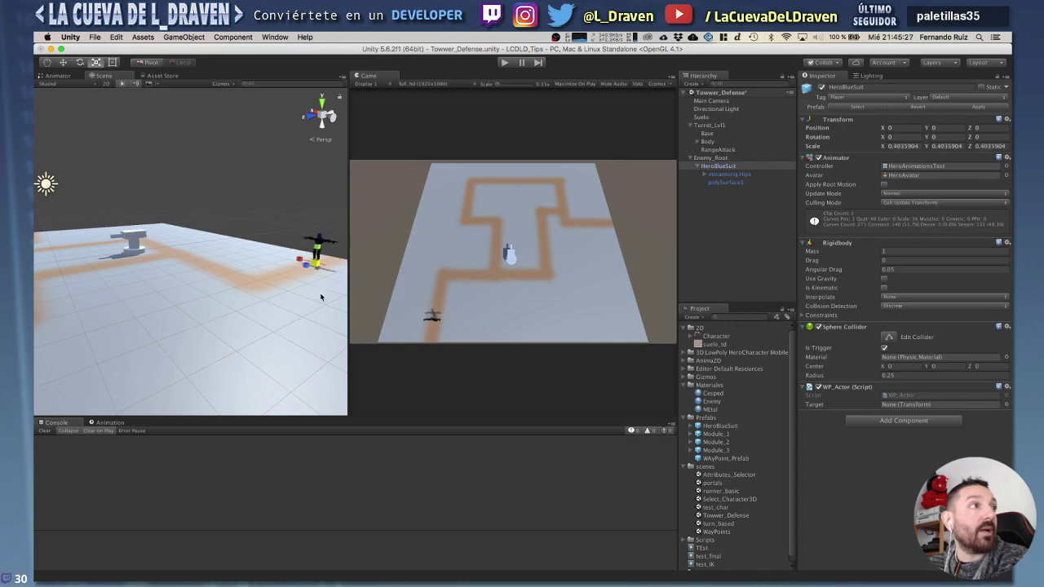
middle_click_drag(321, 298, 231, 223)
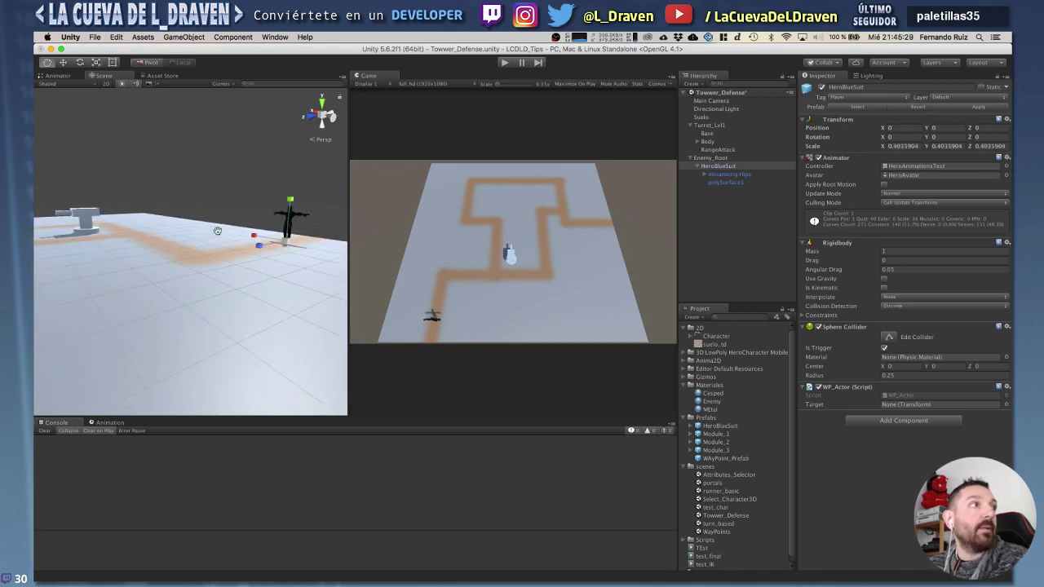
left_click_drag(287, 240, 292, 268)
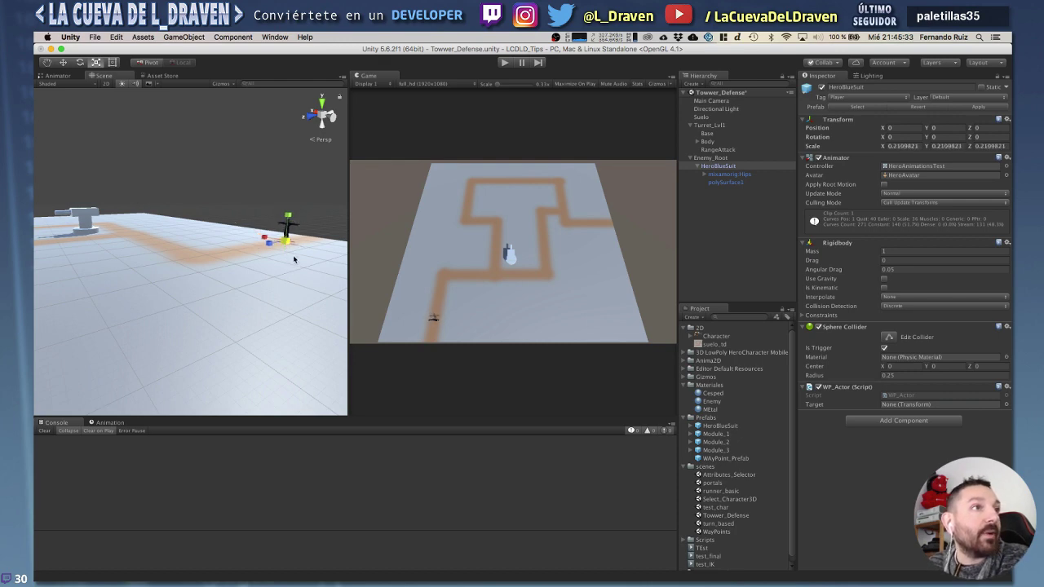
key("super+z")
key("super+z")
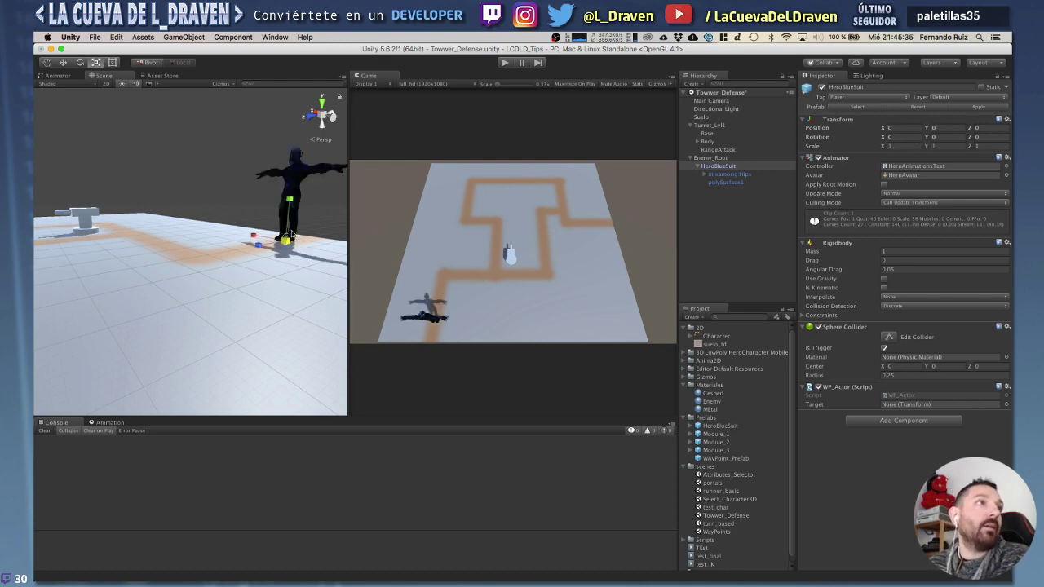
left_click_drag(291, 235, 291, 280)
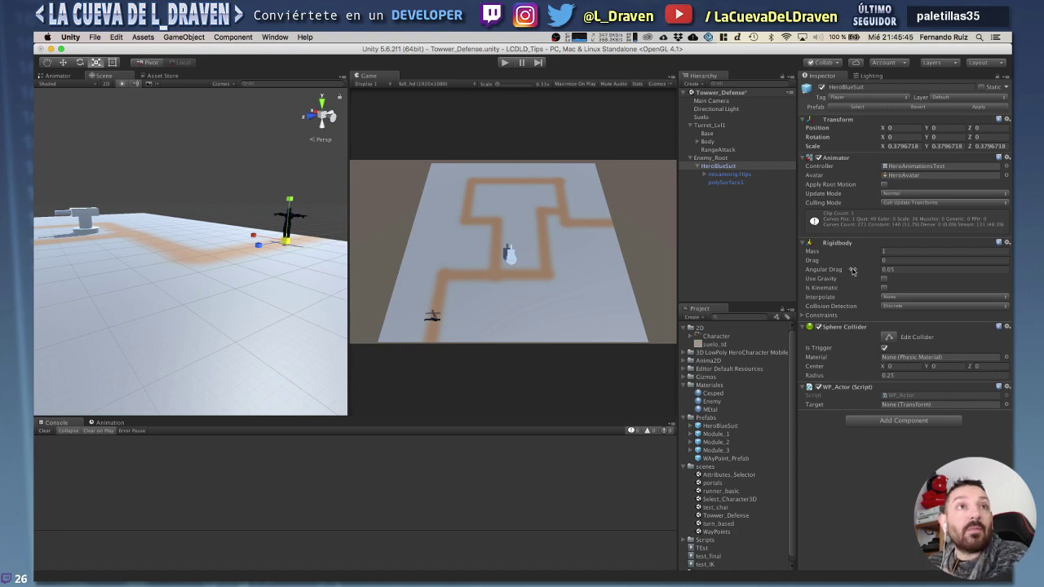
left_click(722, 158)
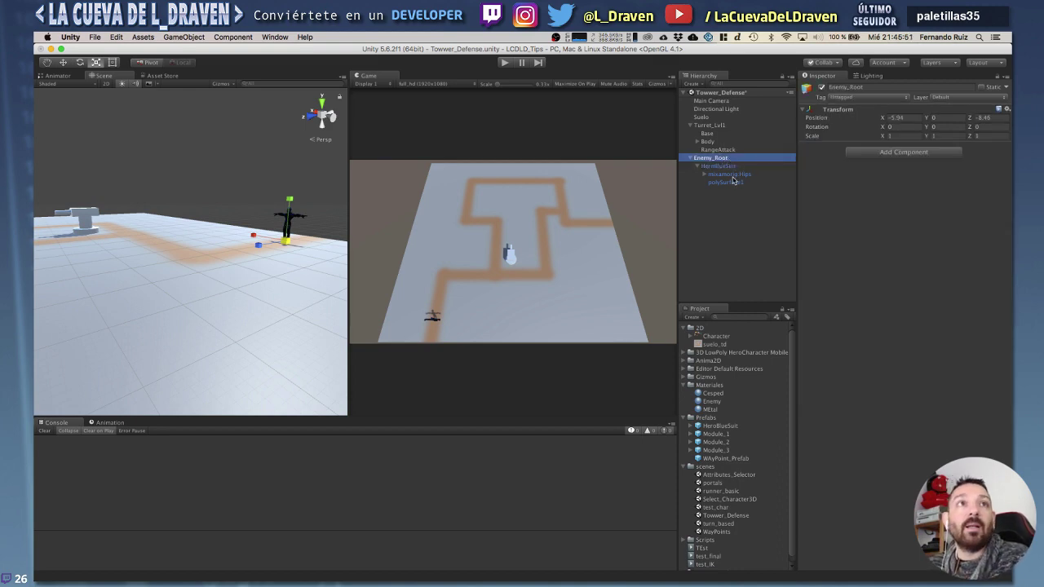
Move the WP_Actor script from HeroBlueSuit to Enemy_Root via copy, remove and paste as new.
left_click(735, 183)
left_click(722, 166)
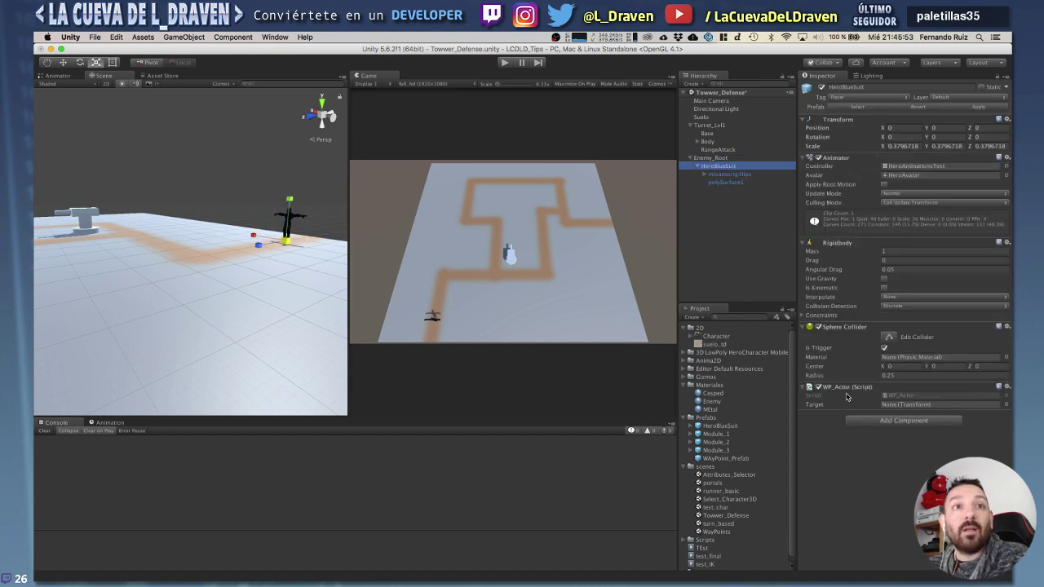
right_click(845, 391)
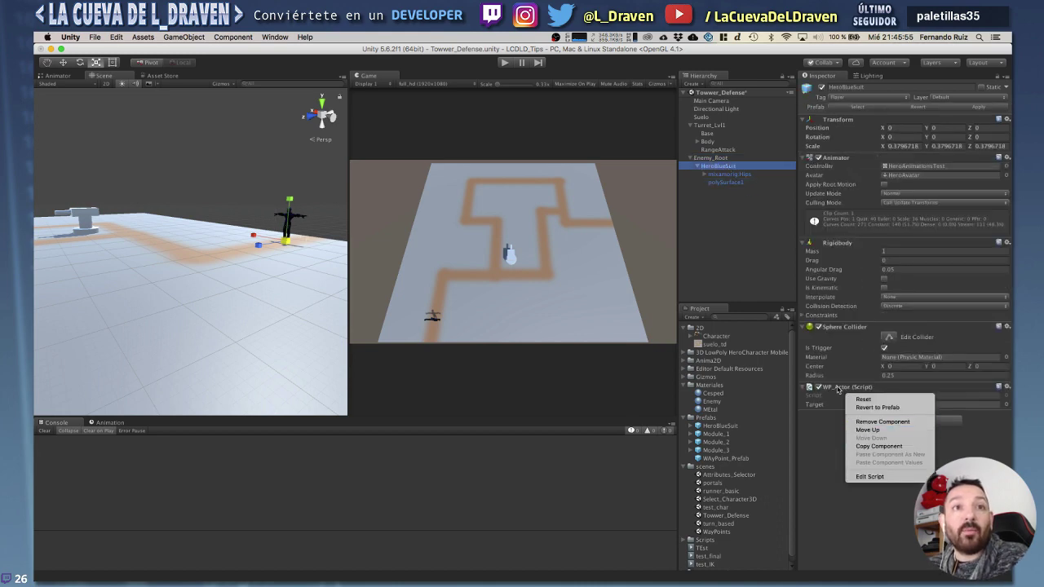
left_click(878, 447)
right_click(849, 391)
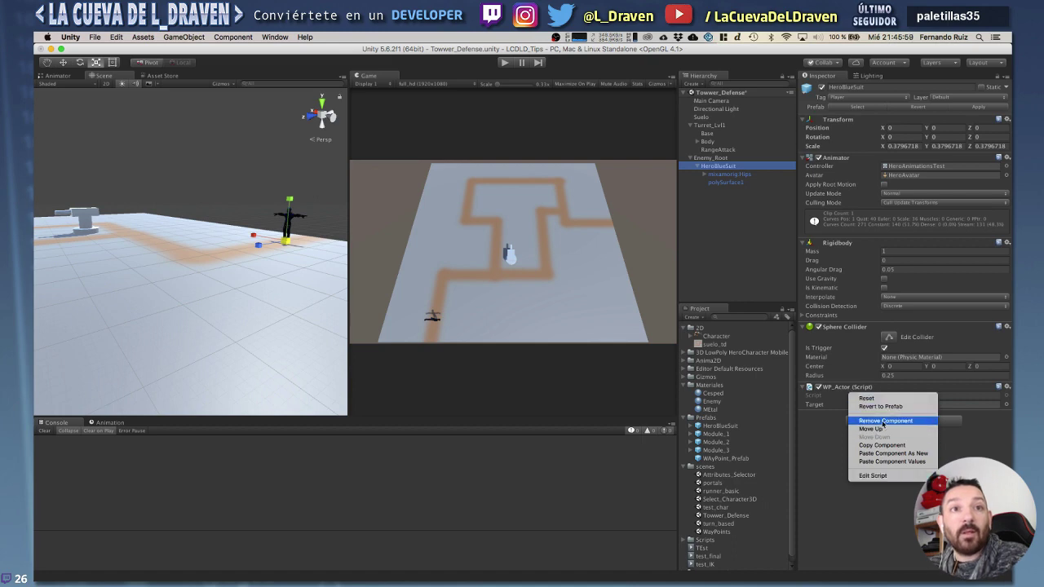
left_click(883, 421)
left_click(718, 158)
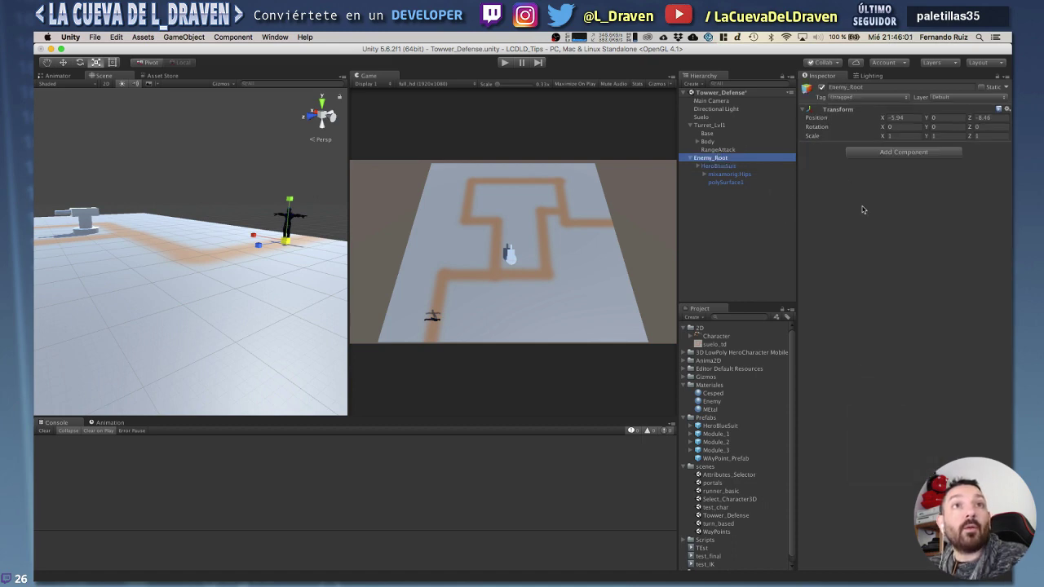
right_click(853, 114)
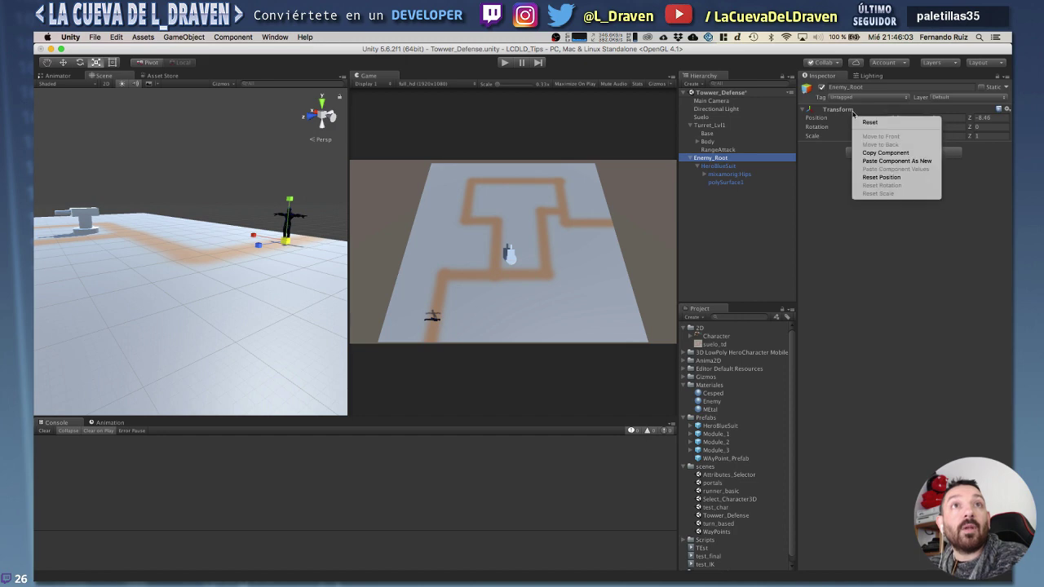
left_click(888, 163)
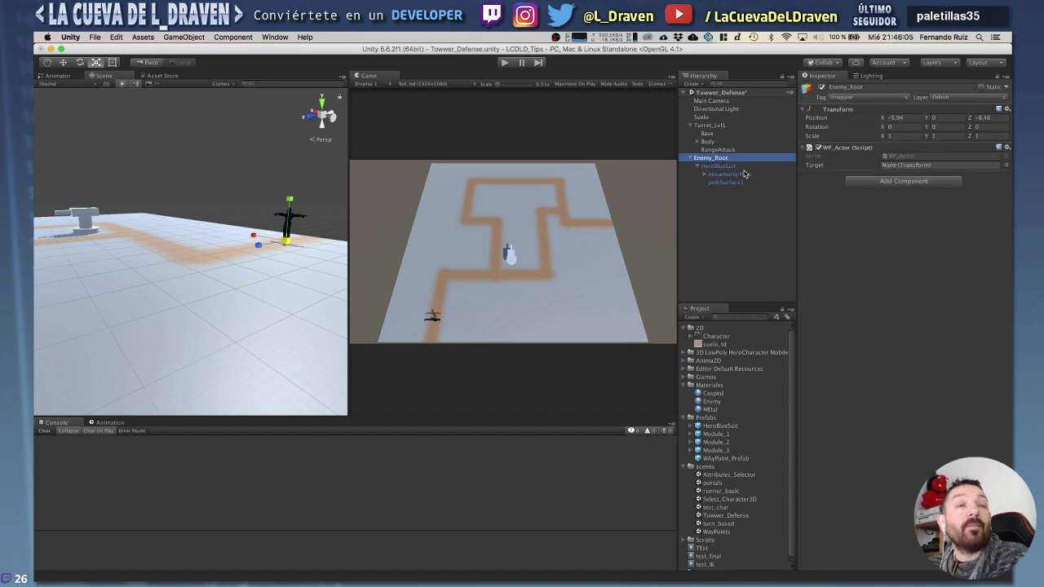
Move the Sphere Collider from HeroBlueSuit onto Enemy_Root.
left_click(718, 166)
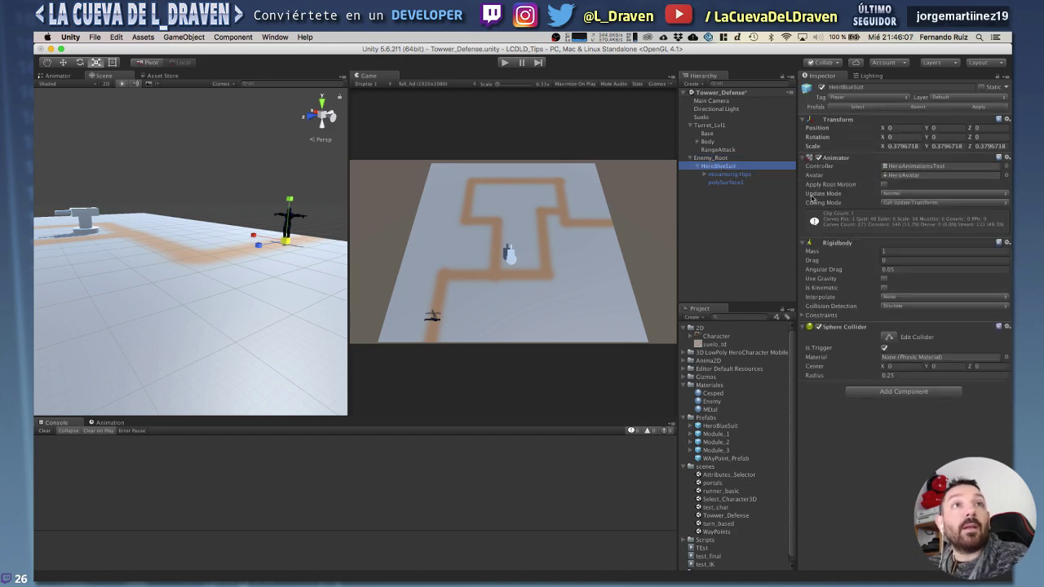
right_click(848, 331)
left_click(828, 406)
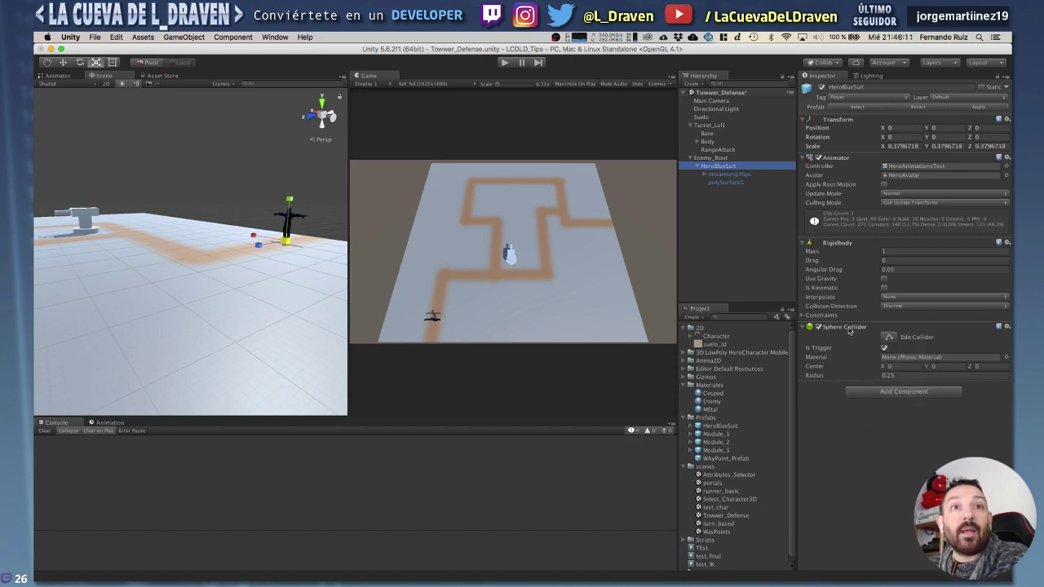
right_click(846, 325)
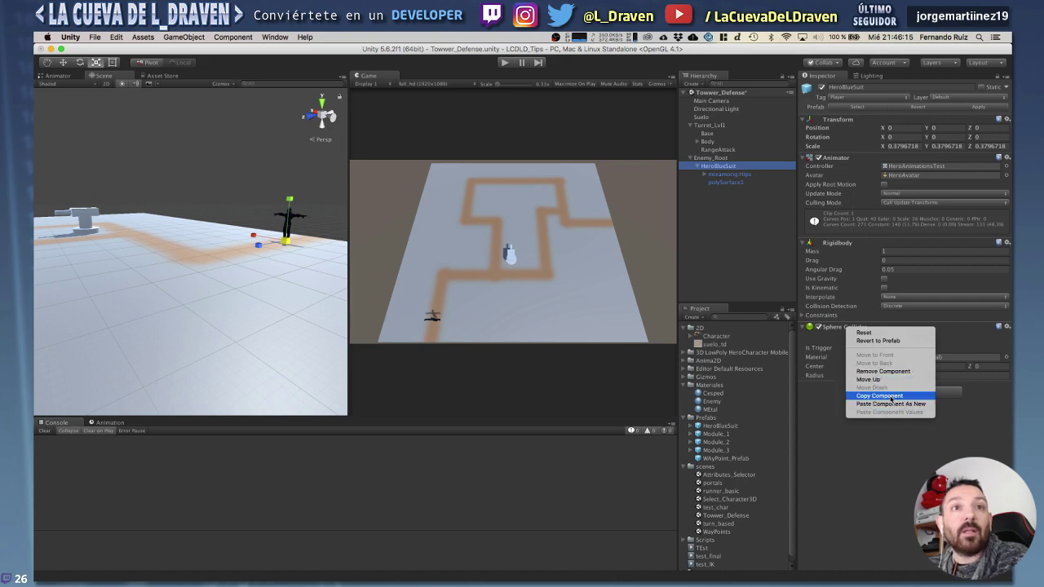
left_click(879, 396)
right_click(846, 327)
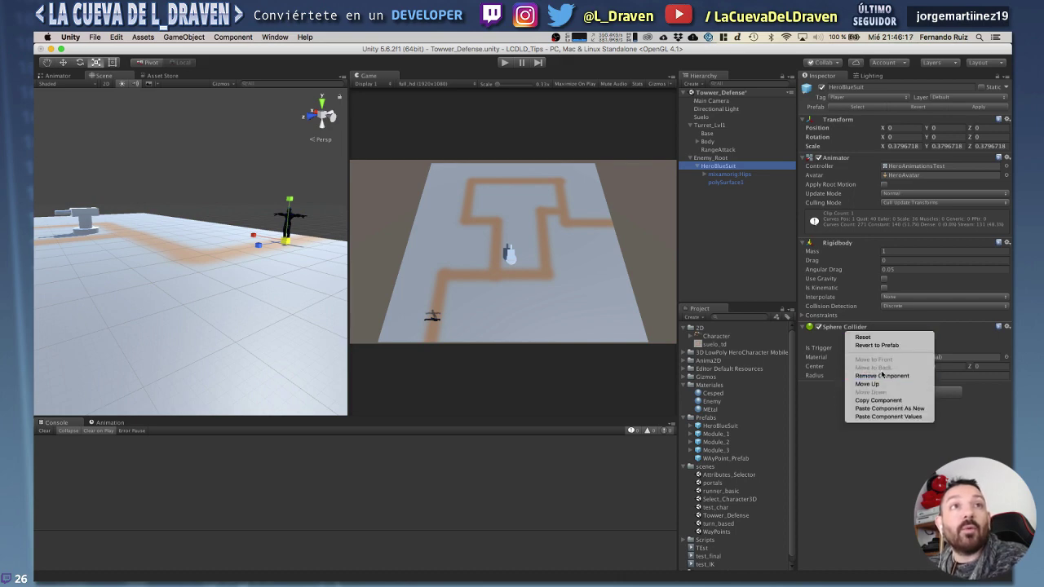
left_click(877, 366)
left_click(716, 157)
right_click(838, 159)
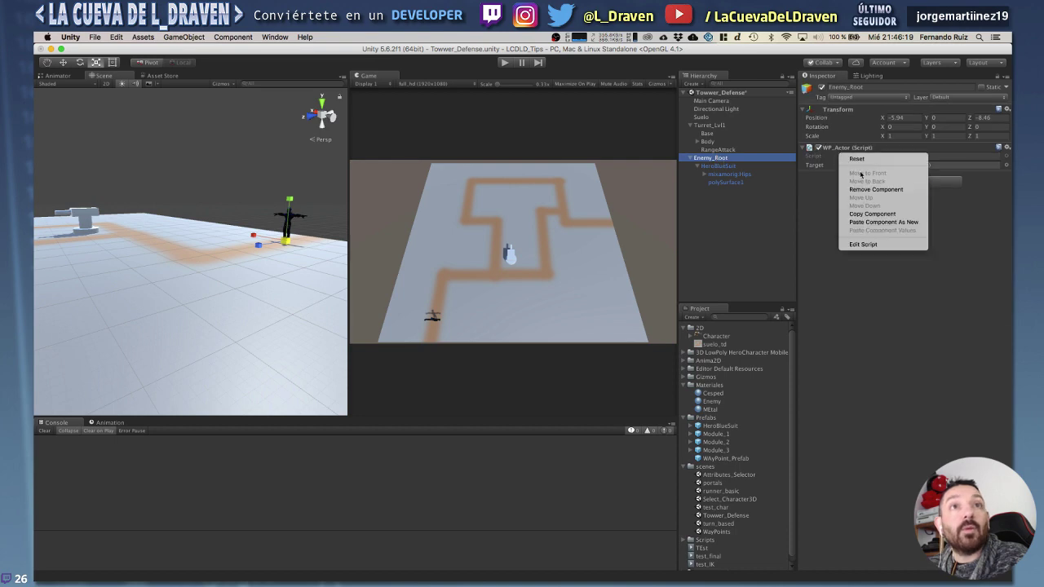
left_click(881, 222)
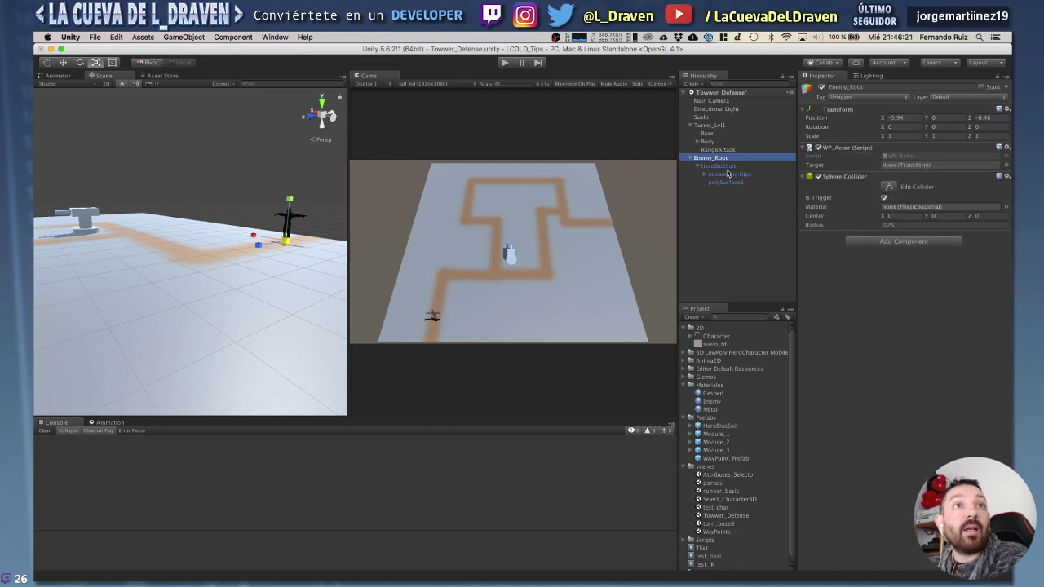
scroll(322, 224, "up", 5)
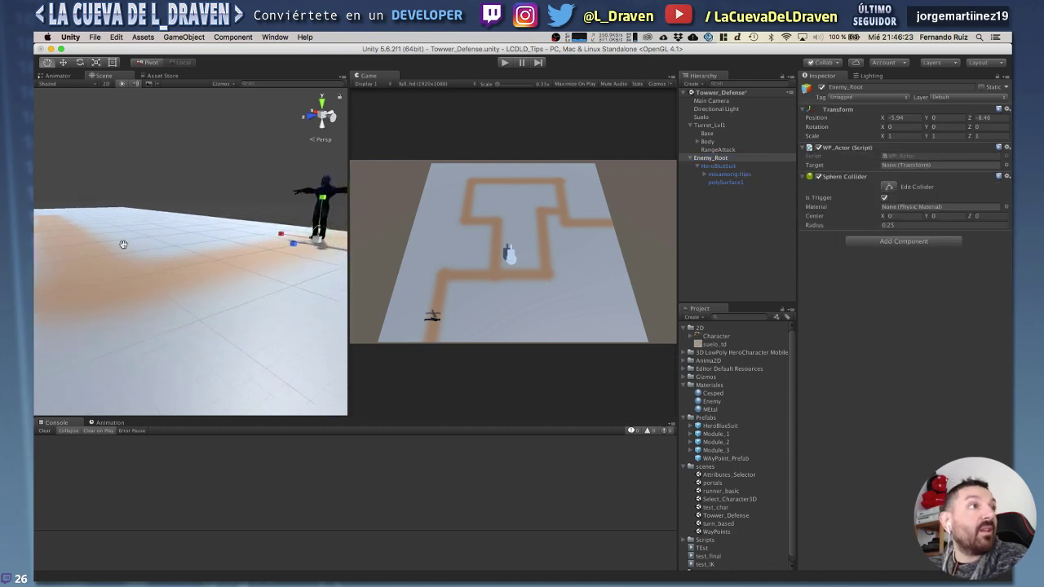
scroll(234, 251, "down", 2)
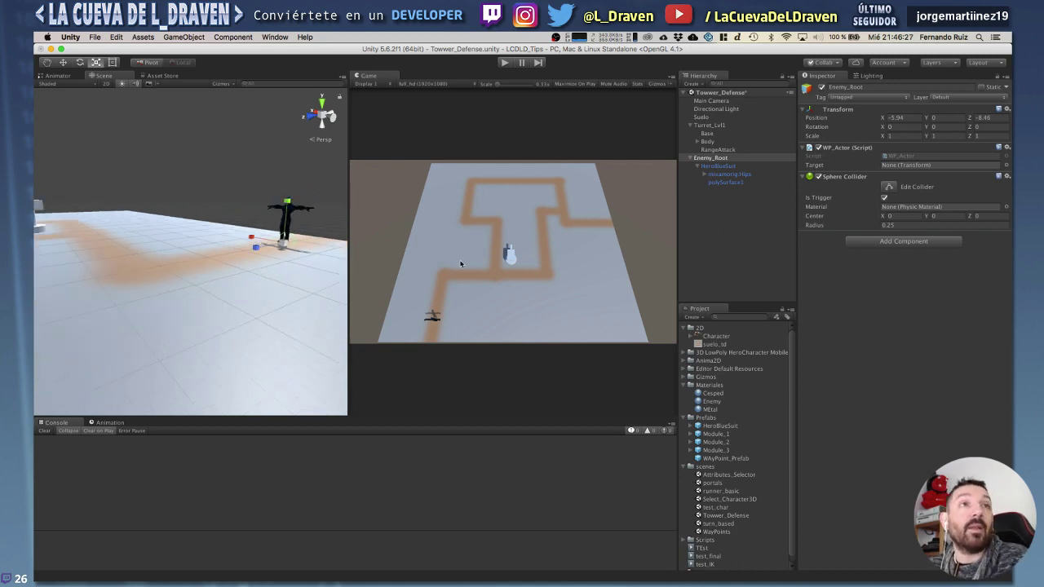
Move the Rigidbody from HeroBlueSuit onto Enemy_Root.
left_click(719, 165)
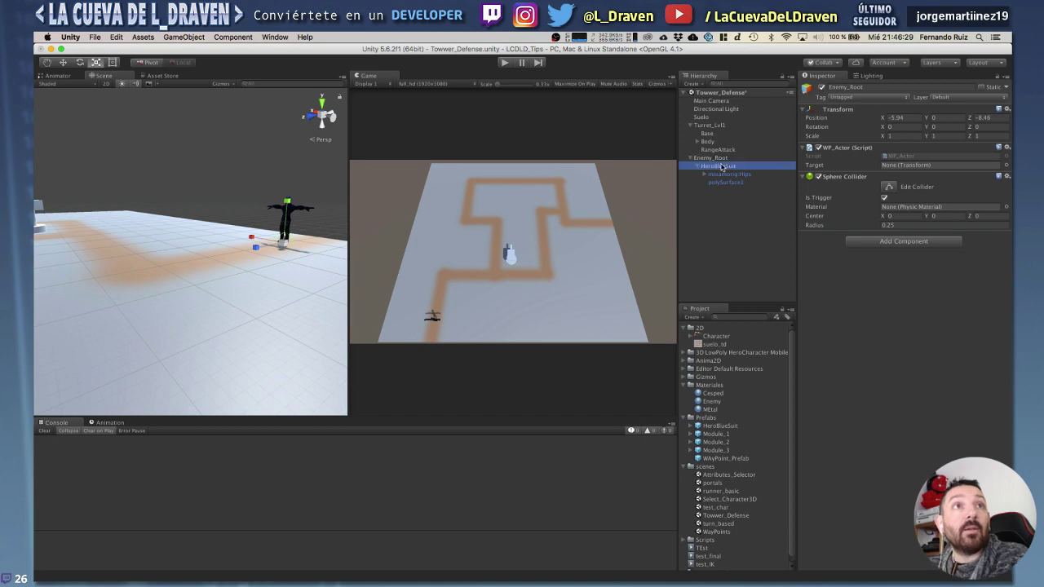
right_click(857, 242)
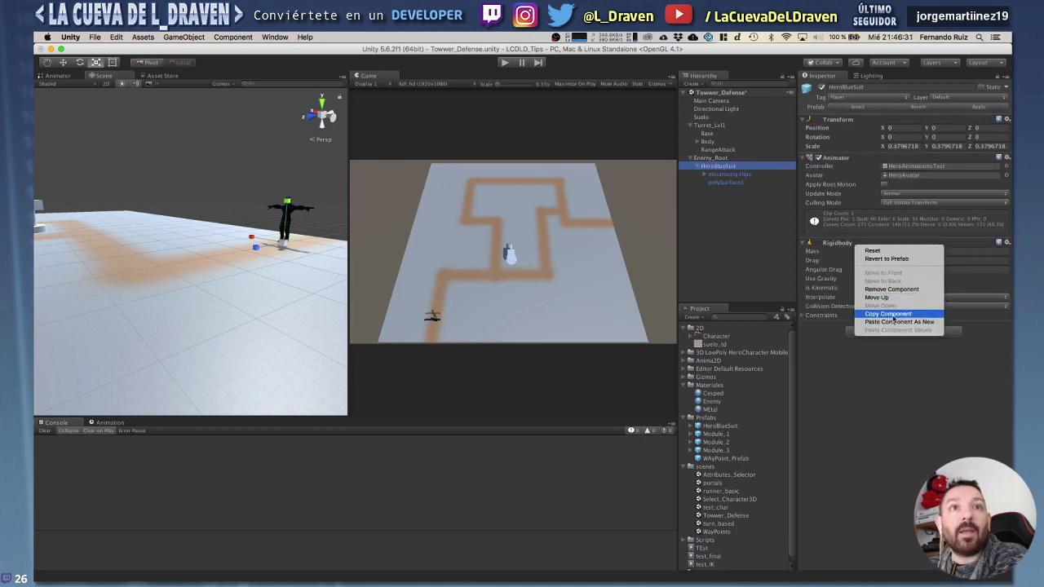
right_click(851, 245)
left_click(881, 291)
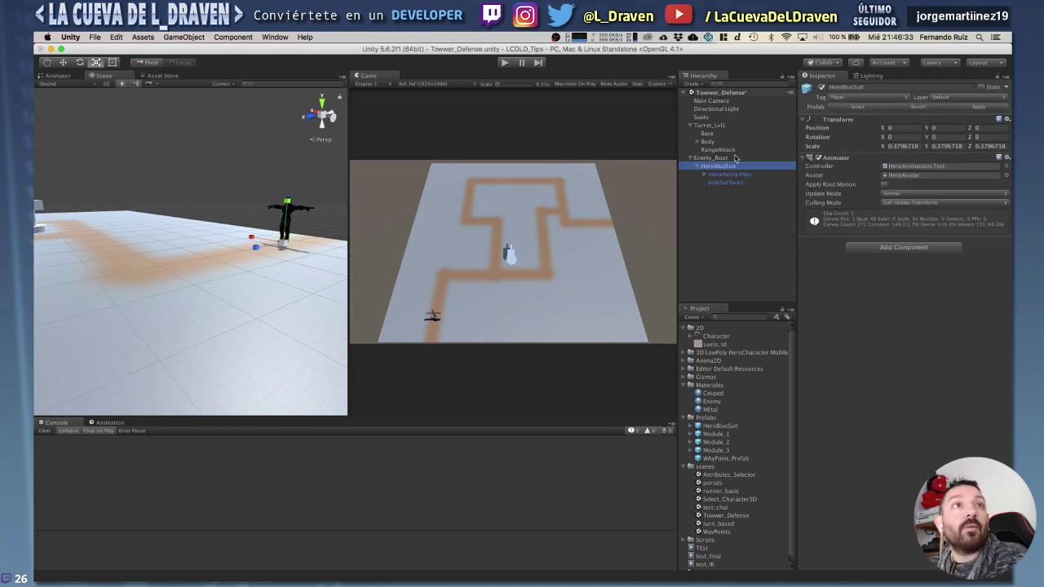
left_click(714, 157)
right_click(736, 156)
left_click(845, 181)
right_click(844, 177)
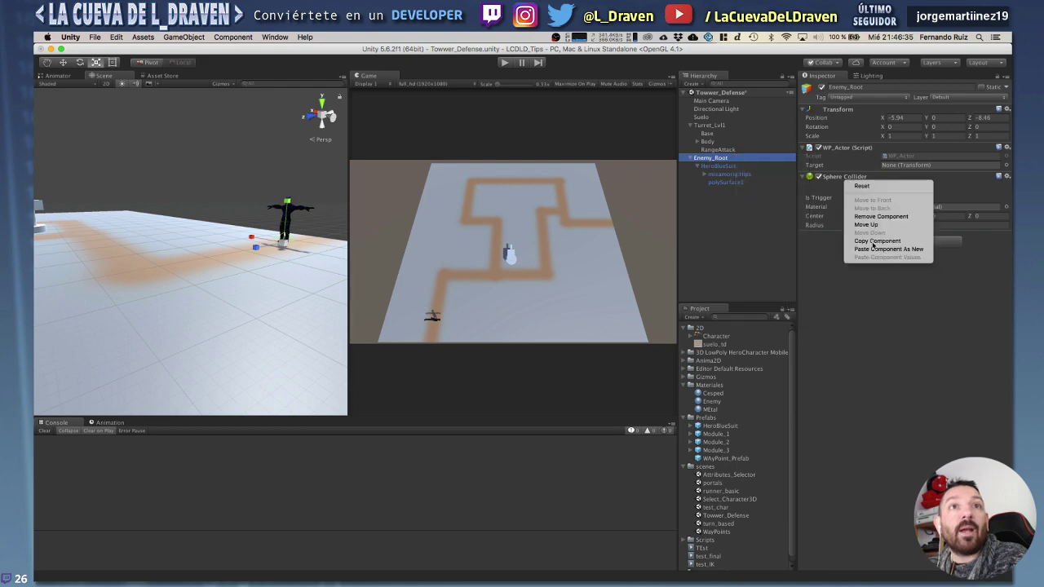
left_click(875, 253)
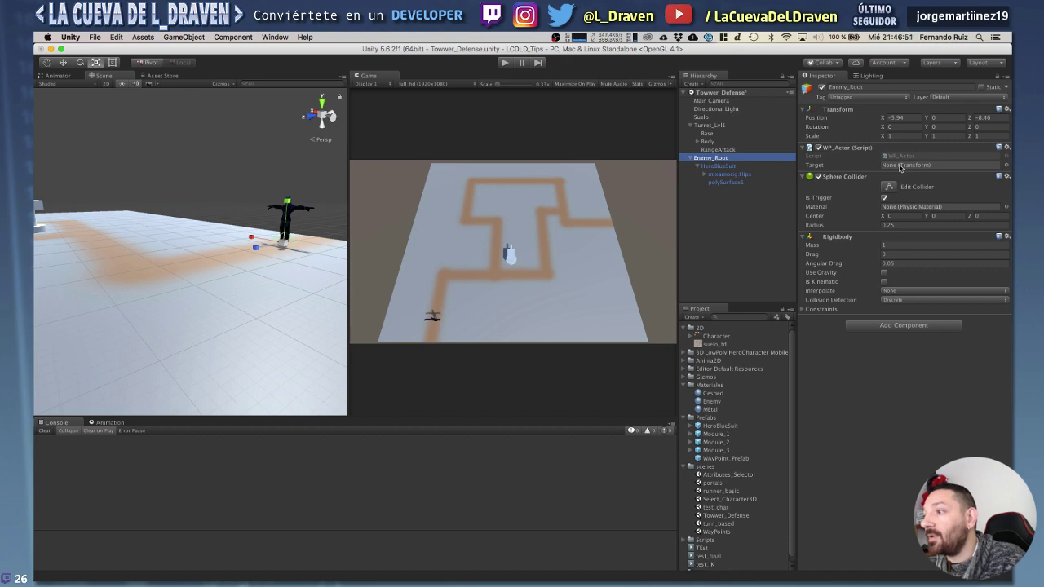
Drag Enemy_Root along its Z axis to the path start at X -6.09, Z -10.6.
left_click_drag(343, 222, 159, 291, "alt")
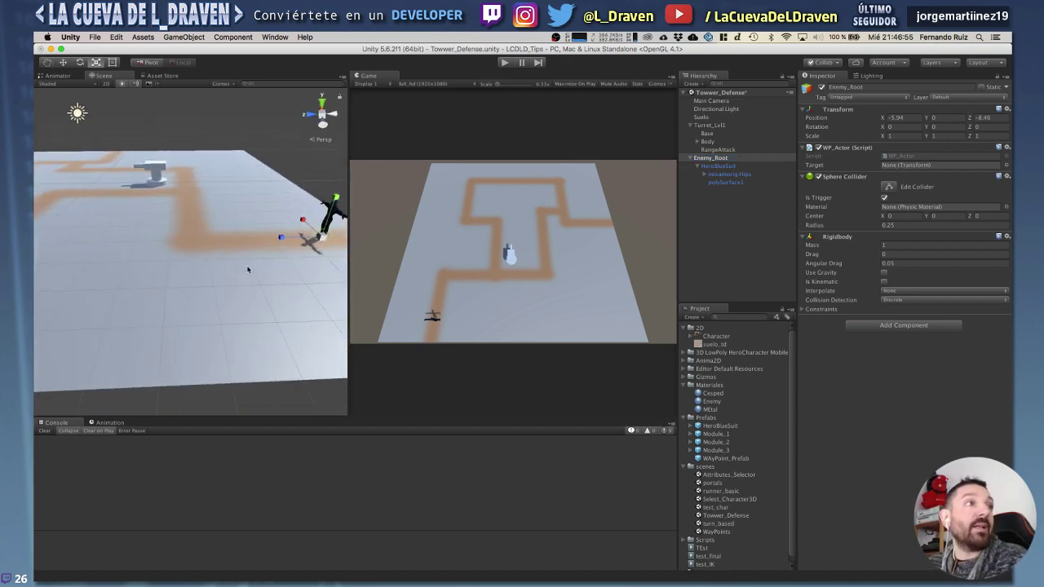
scroll(186, 287, "down", 3)
left_click_drag(211, 256, 188, 285, "alt")
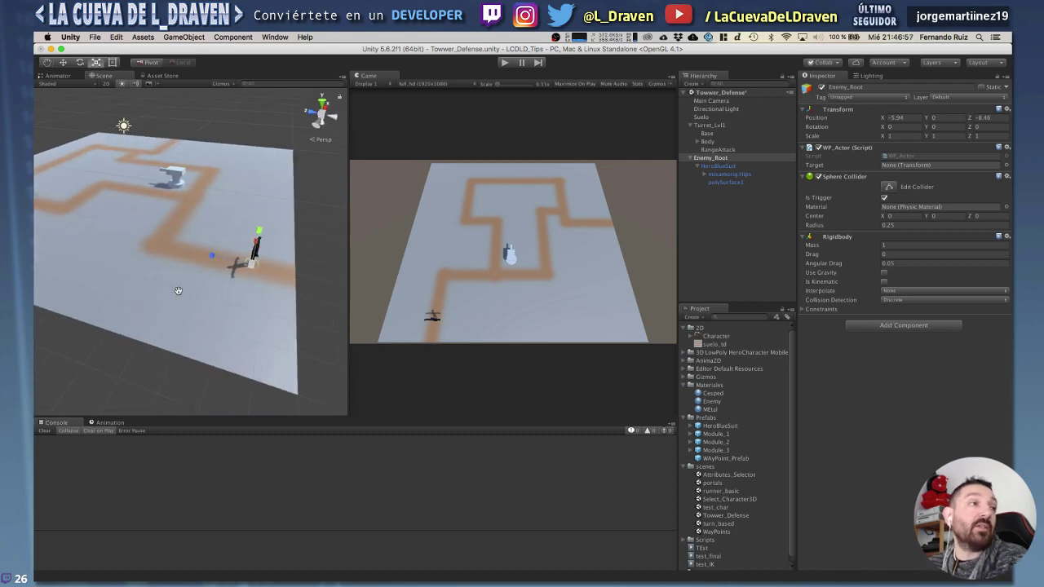
middle_click_drag(188, 285, 168, 287)
mouse_move(169, 287)
left_mouse_down("alt")
mouse_move(157, 312)
mouse_move(170, 141)
left_mouse_up("alt")
scroll(163, 302, "up", 3)
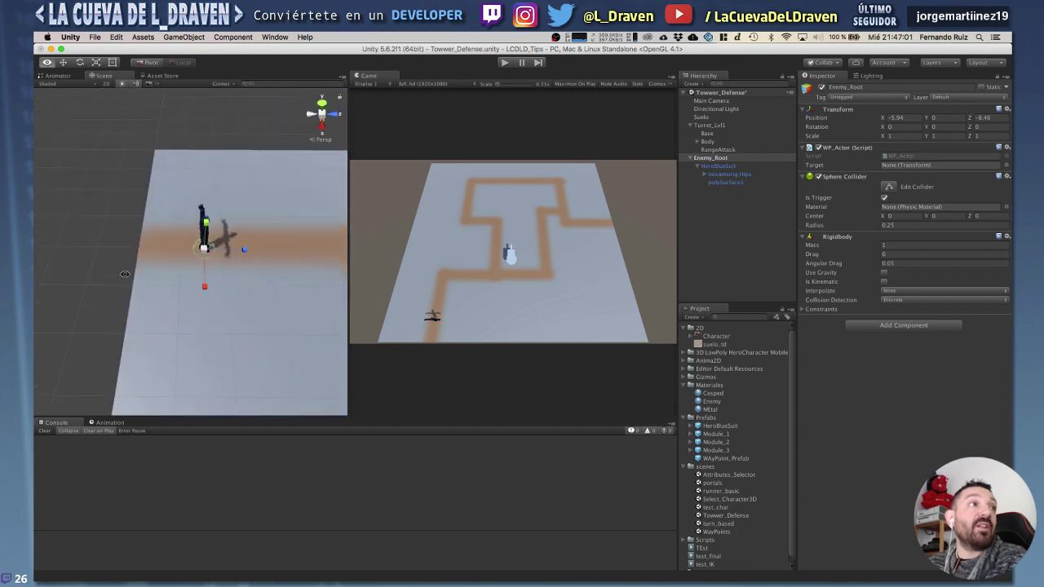
left_click(64, 65)
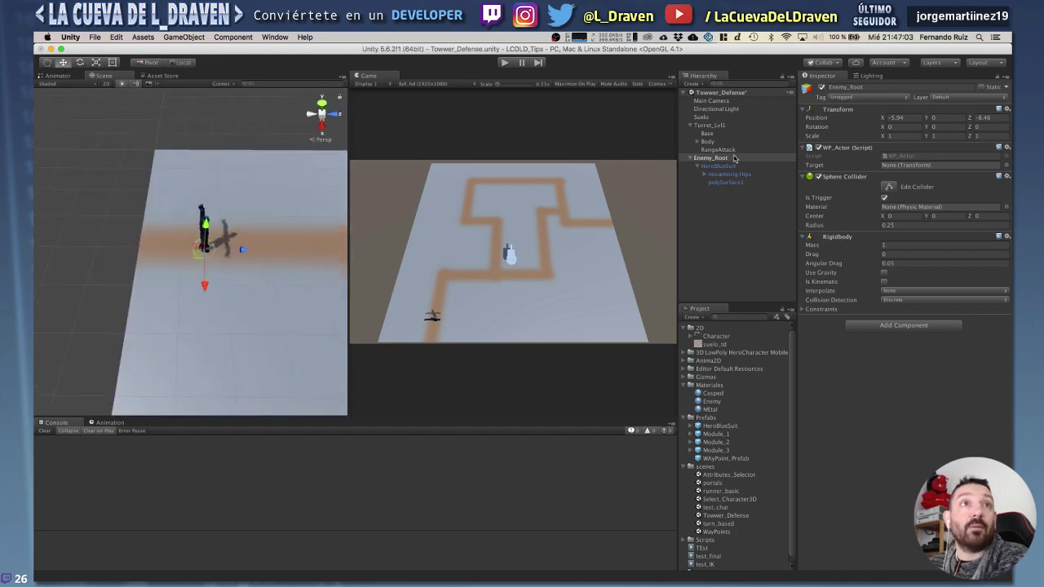
mouse_move(243, 253)
left_mouse_down()
mouse_move(82, 290)
mouse_move(104, 284)
left_mouse_up()
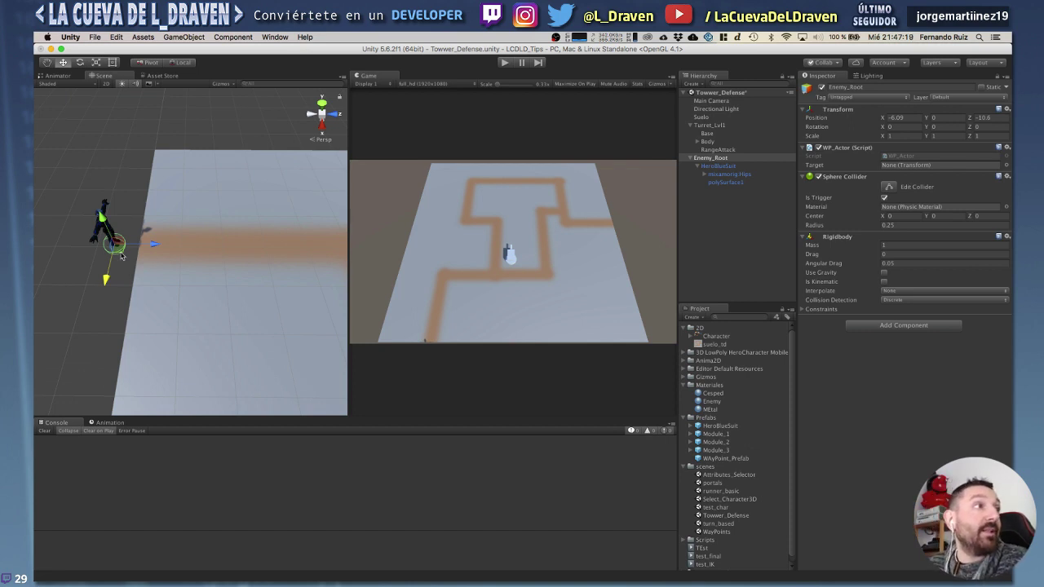
Orbit the Scene view around the character to check its placement on the floor.
left_click_drag(125, 254, 233, 265, "alt")
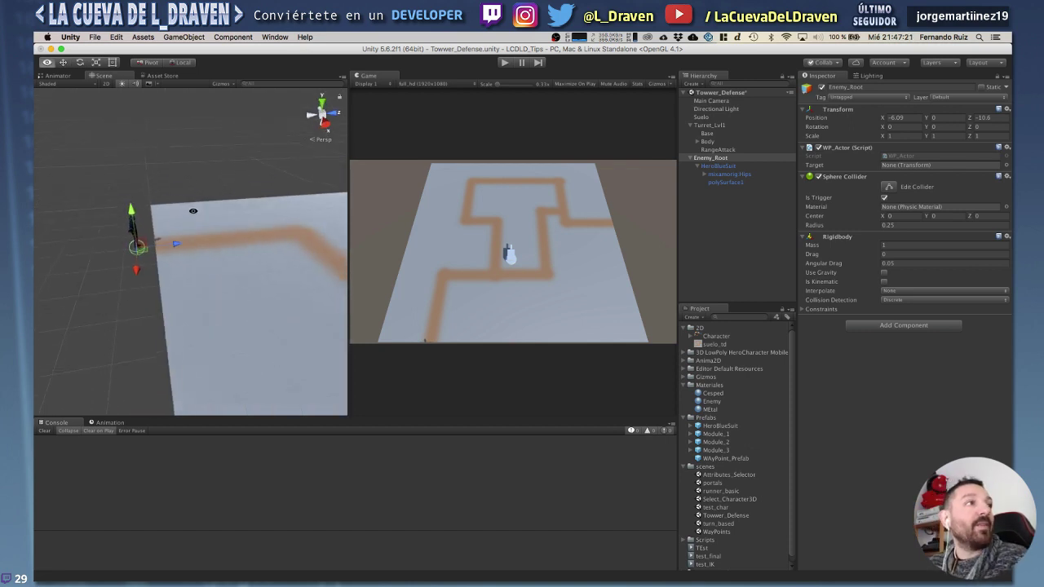
scroll(232, 261, "down", 5)
left_click_drag(231, 260, 318, 247, "alt")
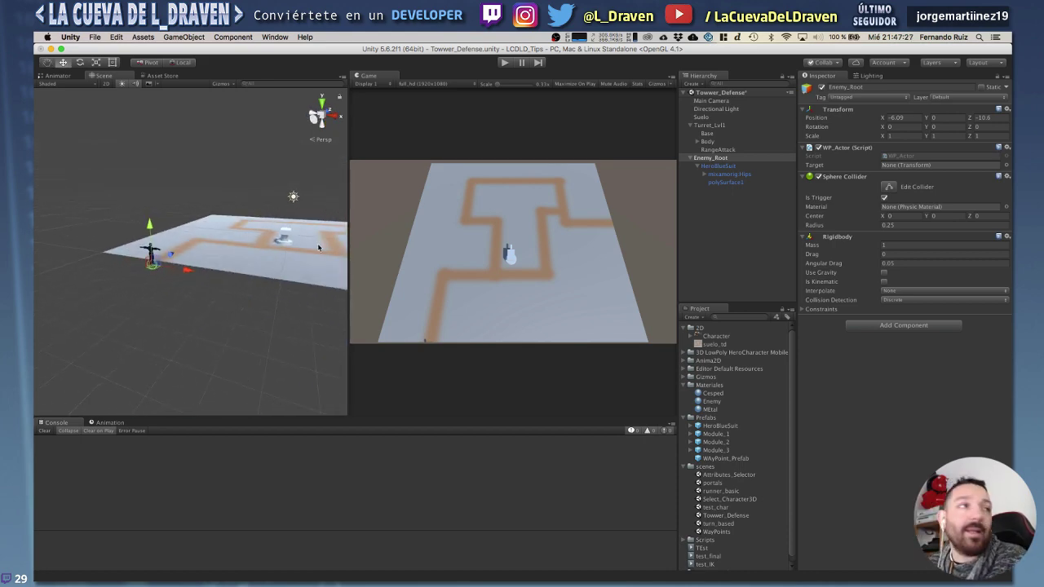
scroll(196, 249, "up", 2)
scroll(197, 250, "up", 1)
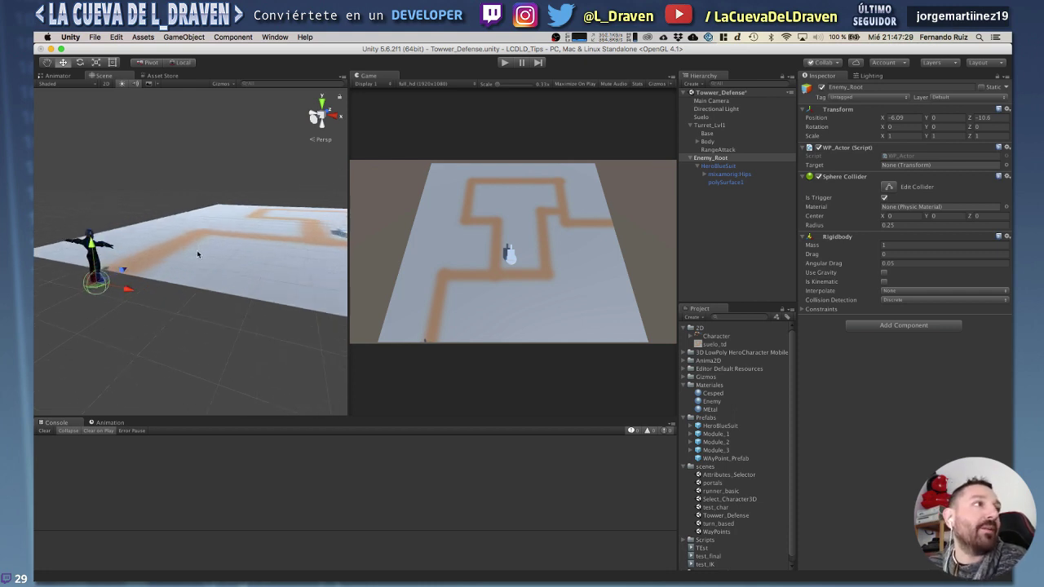
scroll(196, 250, "up", 1)
mouse_move(200, 260)
left_mouse_down("alt")
mouse_move(268, 327)
mouse_move(347, 310)
left_mouse_up("alt")
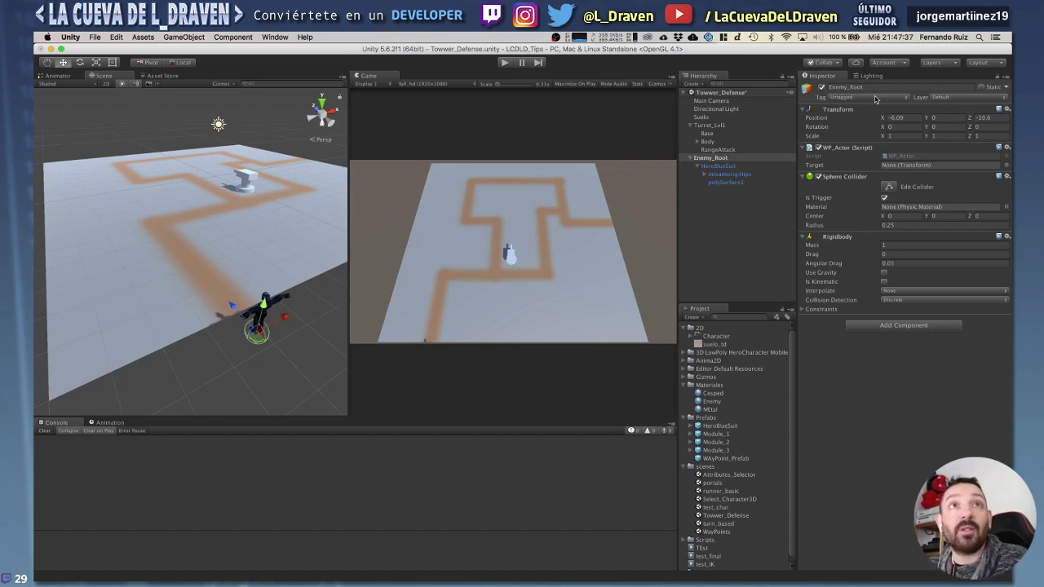
Run a quick play test, stop it, and review HeroBlueSuit's and Enemy_Root's components.
left_click(506, 64)
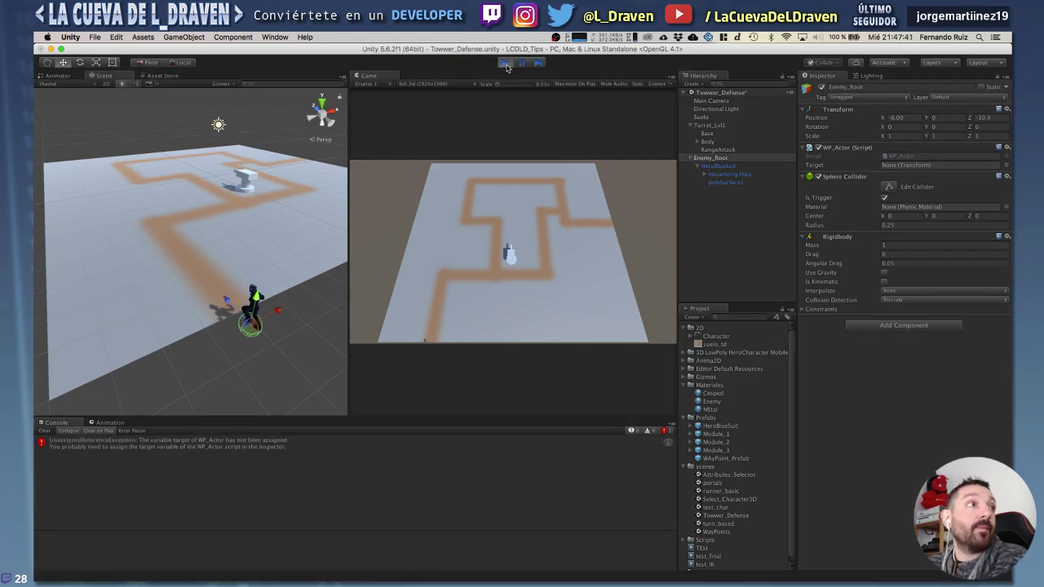
left_click(506, 63)
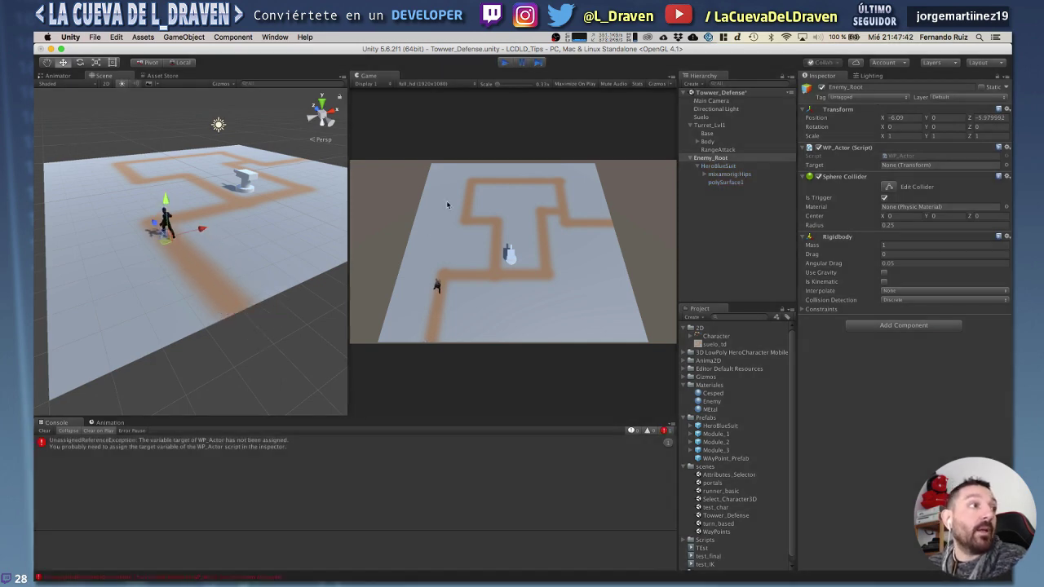
left_click(729, 167)
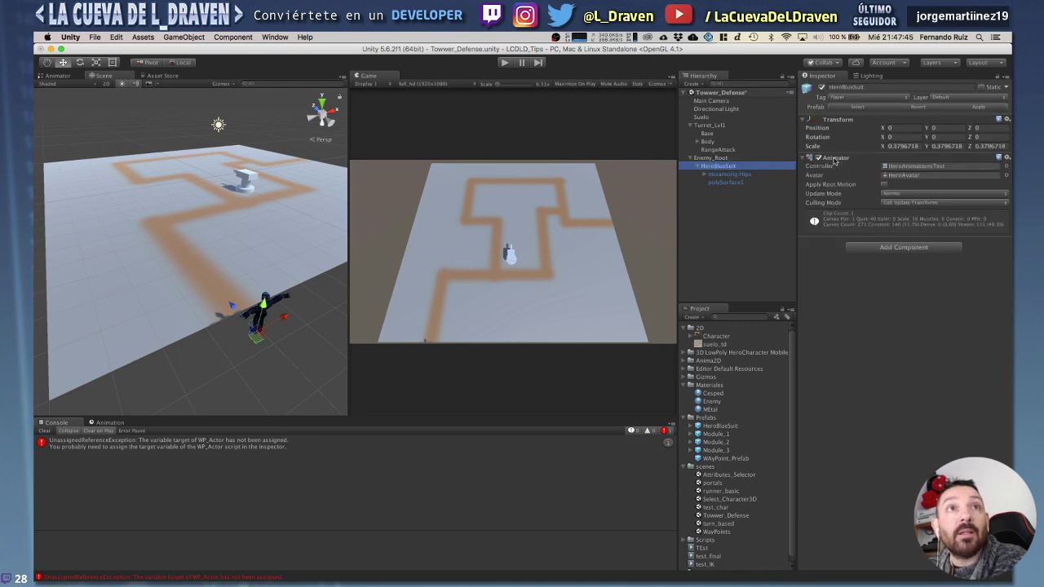
left_click(739, 174)
left_click(739, 183)
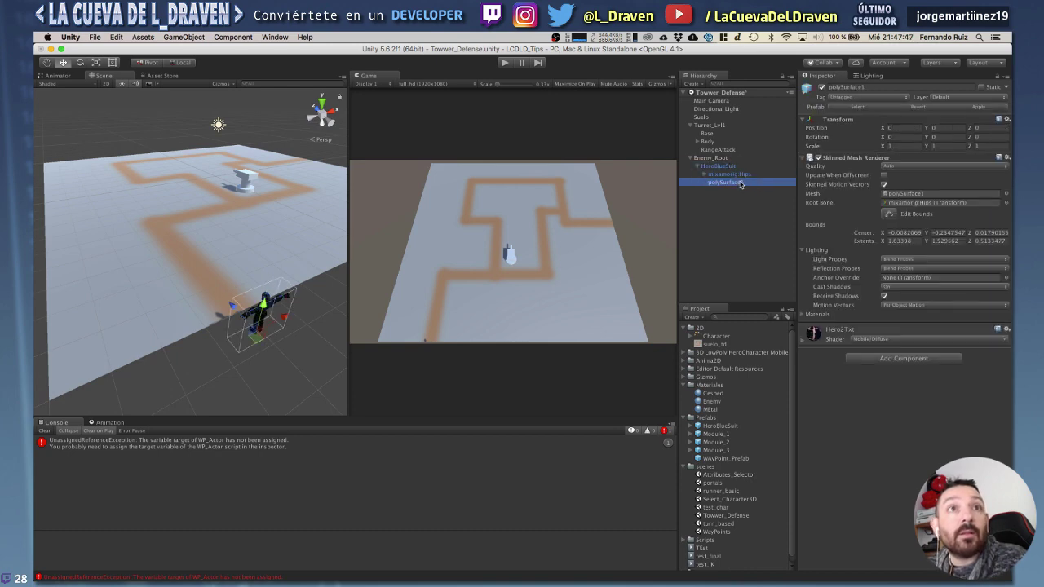
left_click(711, 157)
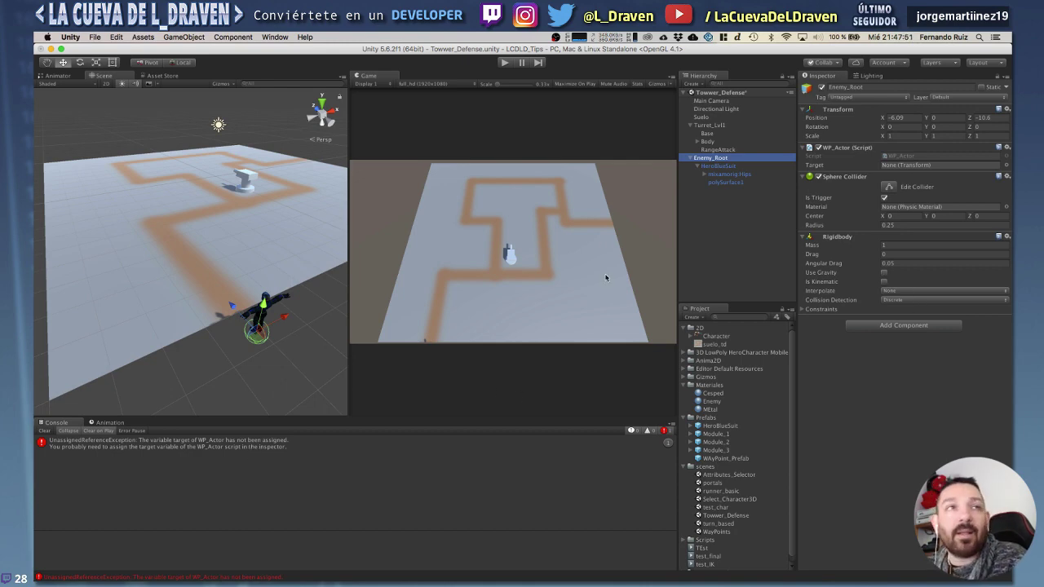
Playtest again, pushing the enemy across the ground toward the turret, then stop.
left_click(504, 64)
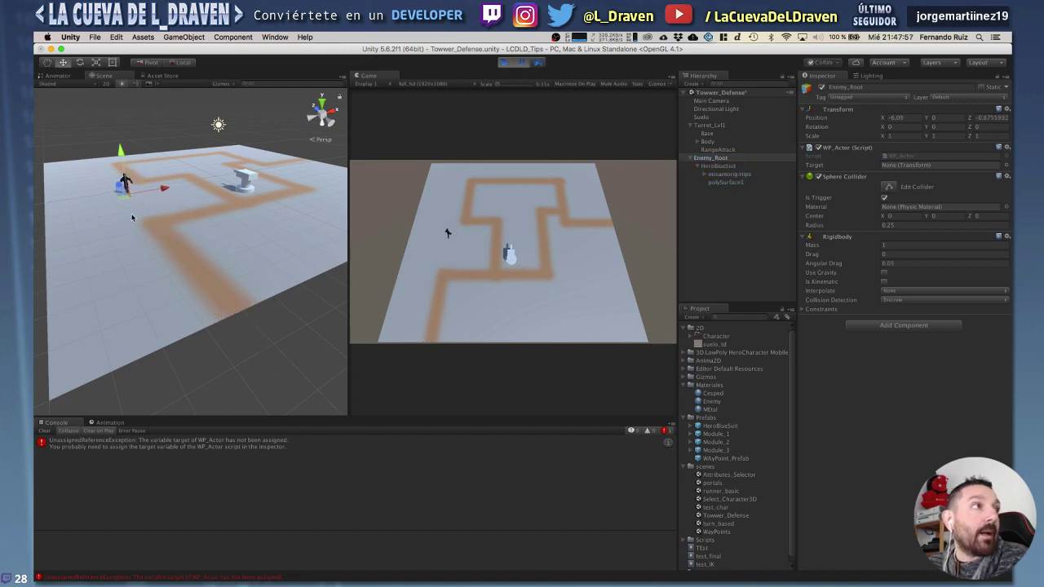
mouse_move(124, 201)
left_mouse_down()
mouse_move(227, 200)
mouse_move(209, 206)
left_mouse_up()
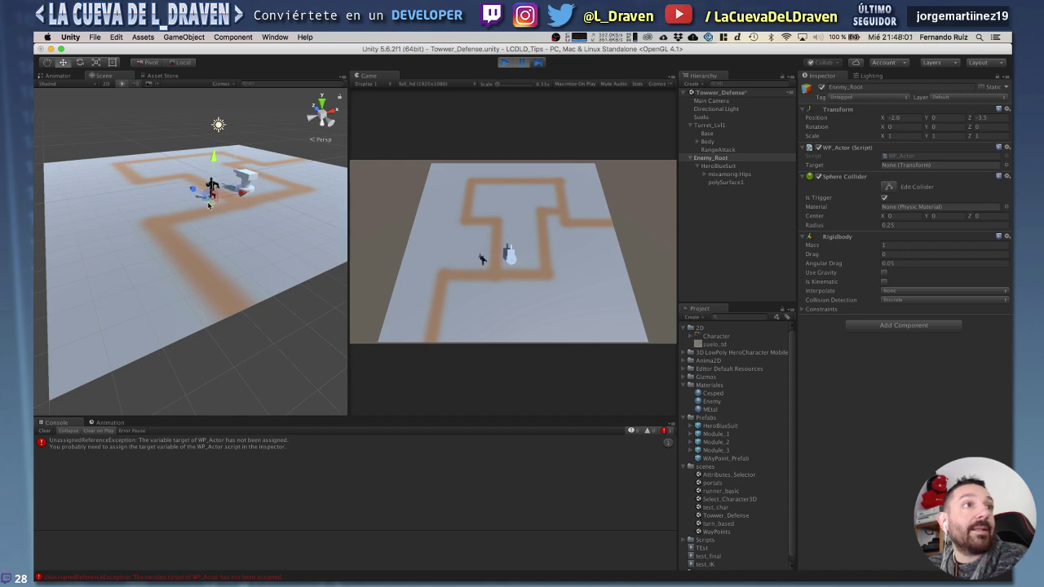
left_click(505, 62)
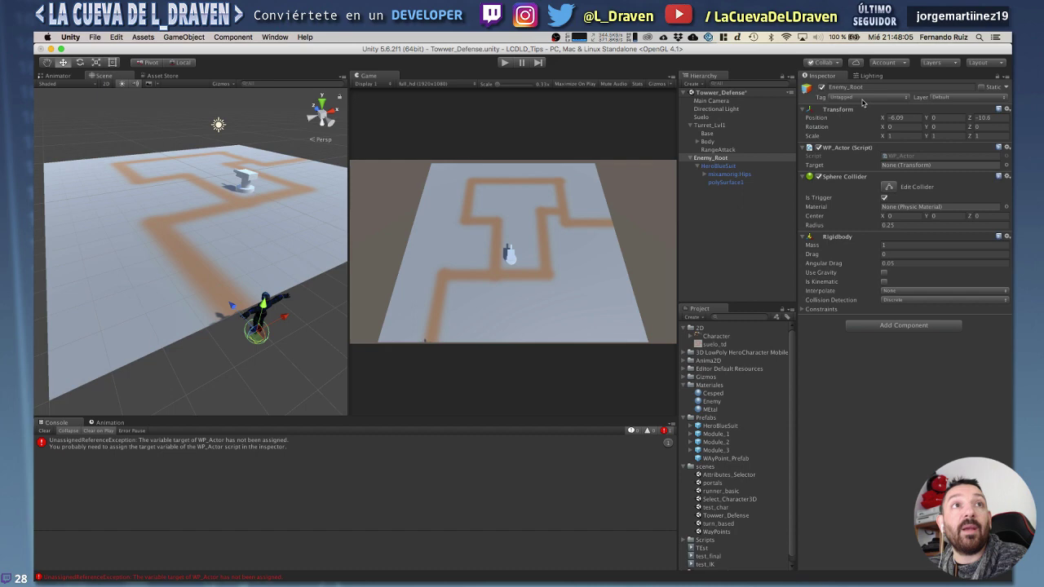
Tag Enemy_Root as Enemy, then play-test it walking toward the turret and stop the game.
left_click(863, 97)
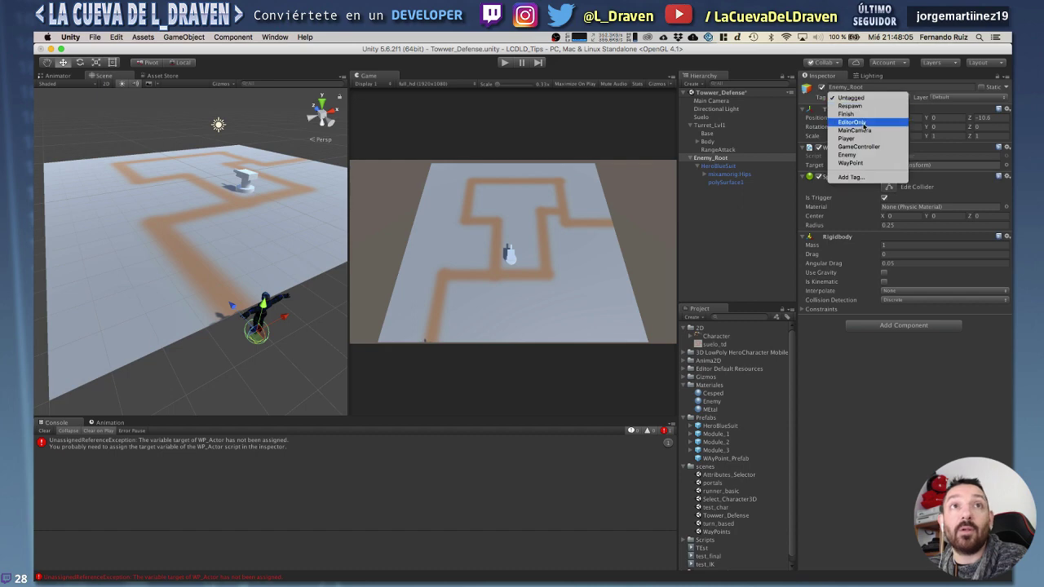
left_click(853, 155)
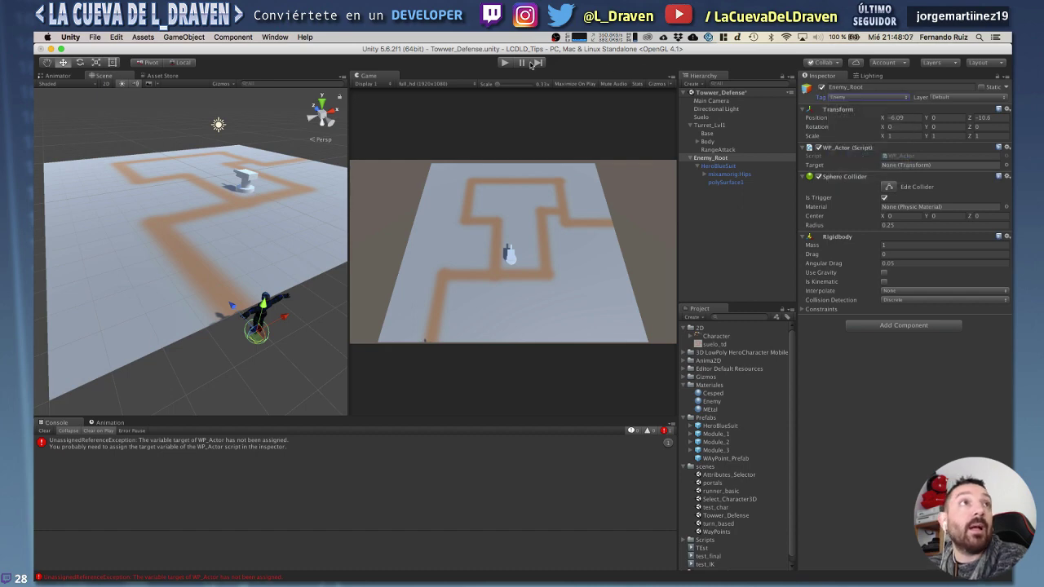
left_click(505, 63)
left_click(505, 63)
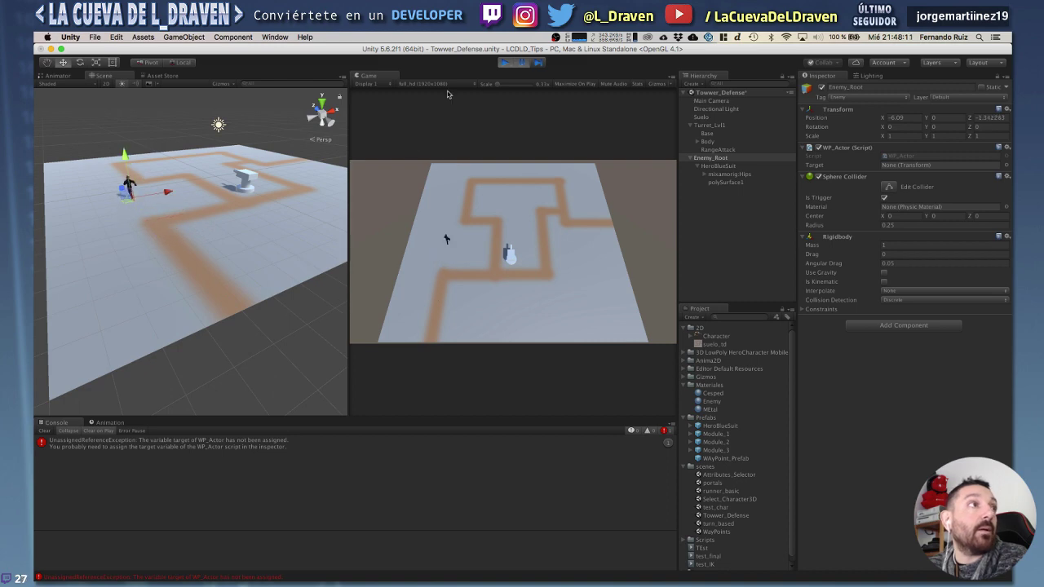
left_click_drag(128, 204, 228, 204)
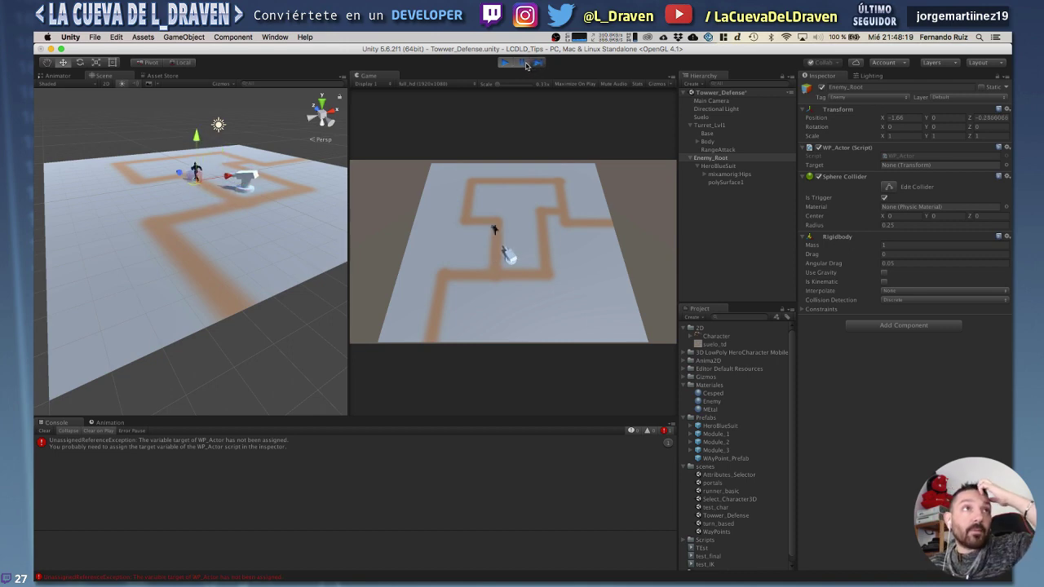
left_click(505, 63)
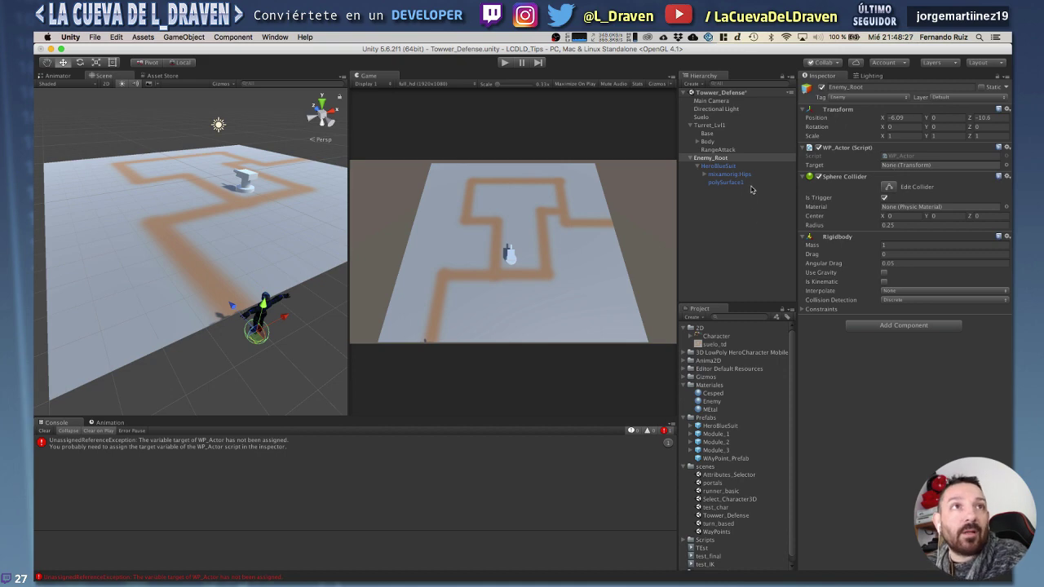
Change line 7 of WP_Actor.cs to 'public float speed;' by removing the 5.0f default, and save.
right_click(855, 149)
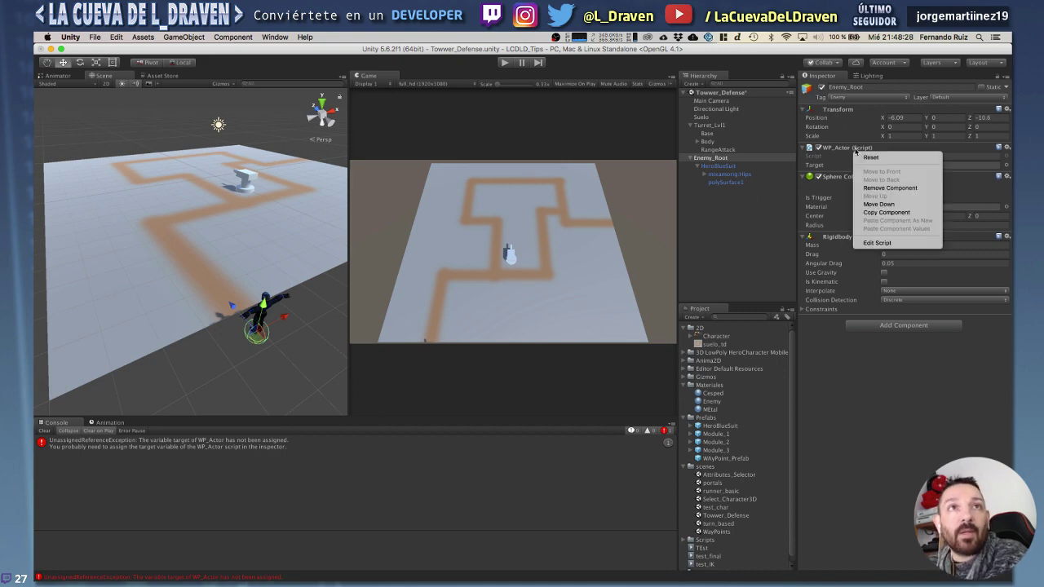
left_click(888, 243)
scroll(400, 196, "up", 1)
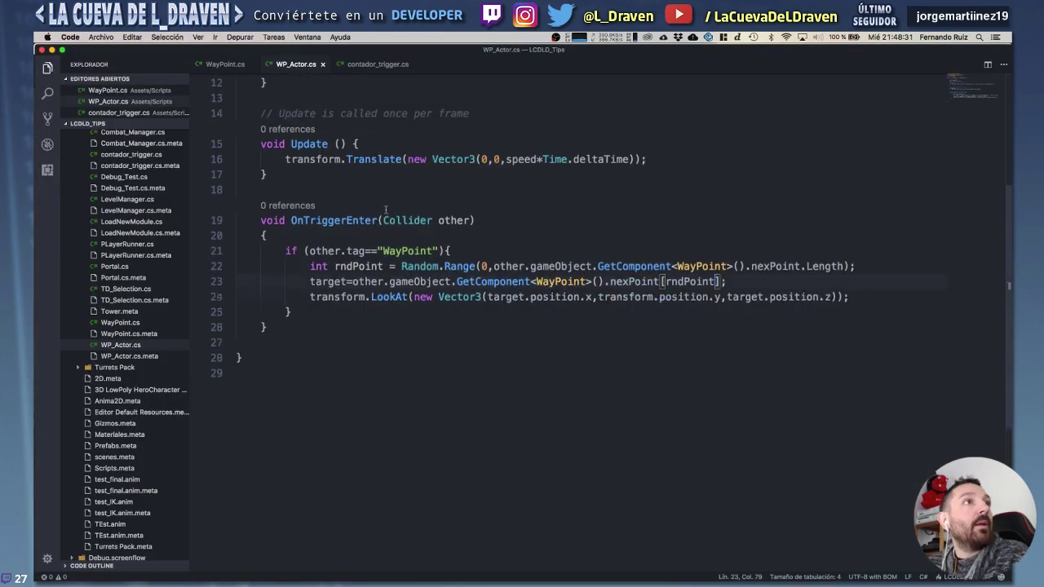
scroll(387, 208, "up", 2)
scroll(376, 220, "up", 3)
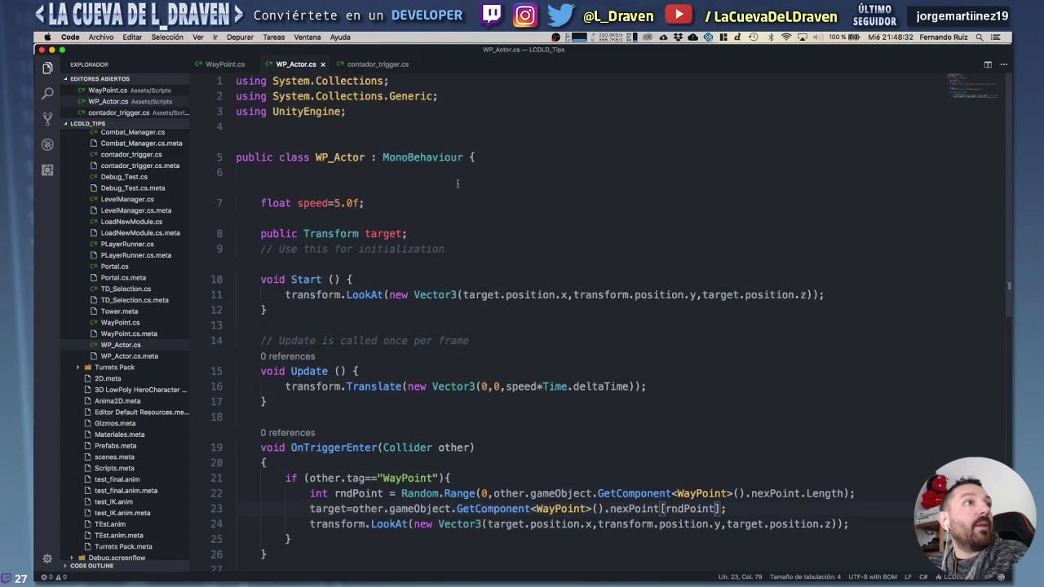
left_click(259, 204)
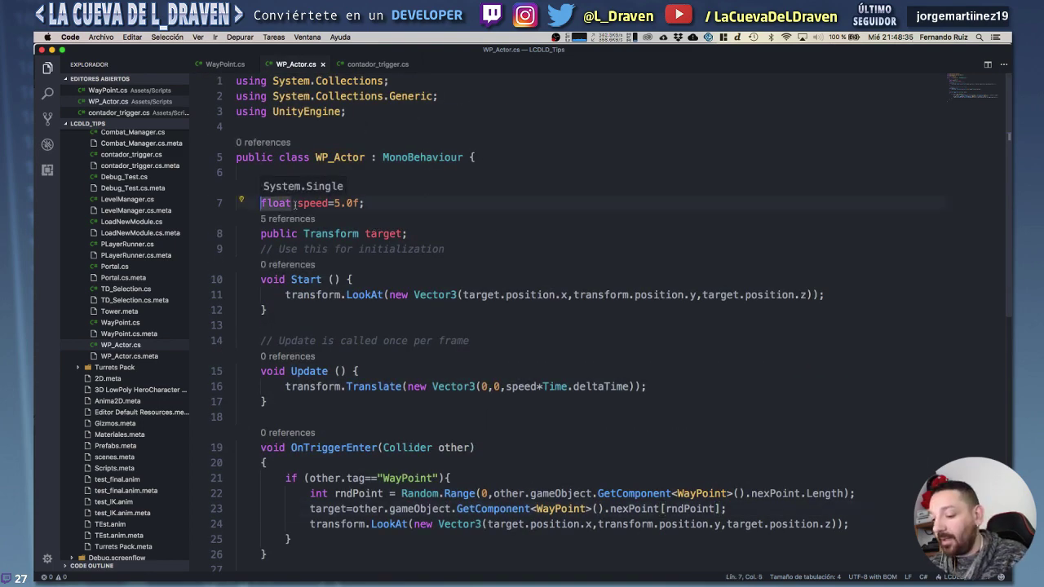
type("public")
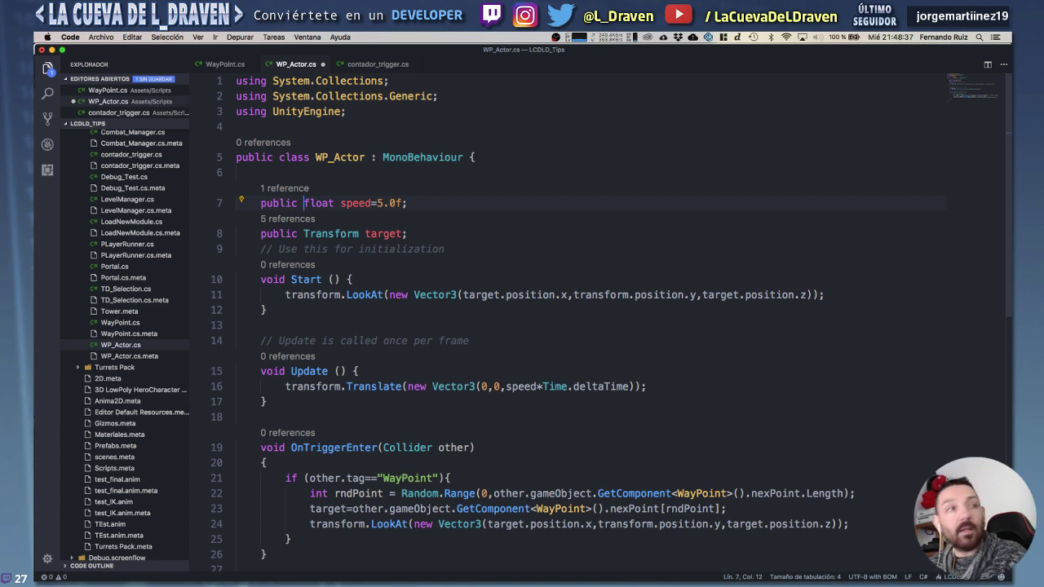
left_click_drag(376, 203, 404, 203)
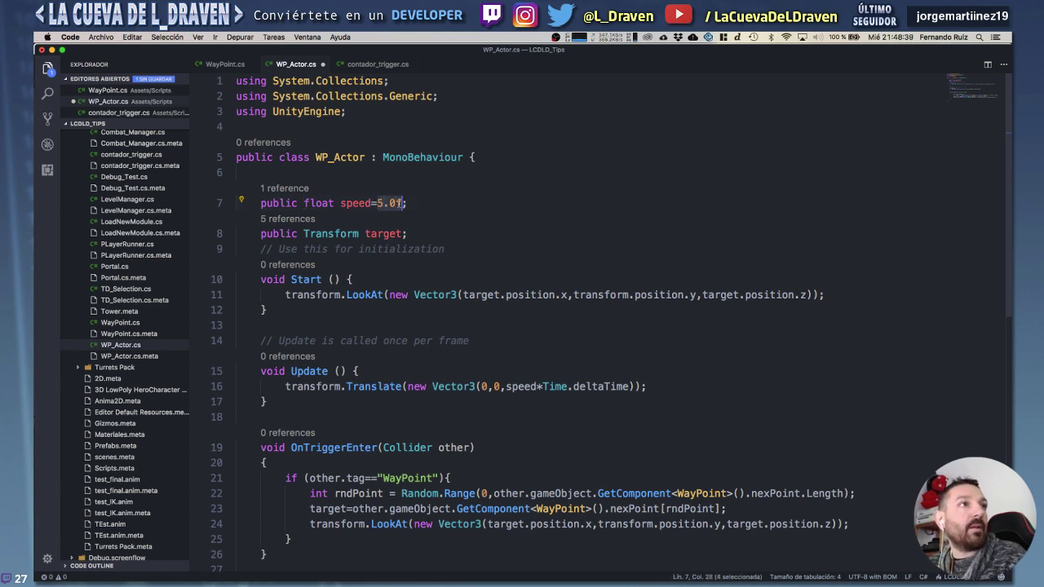
key("BackSpace")
key("BackSpace")
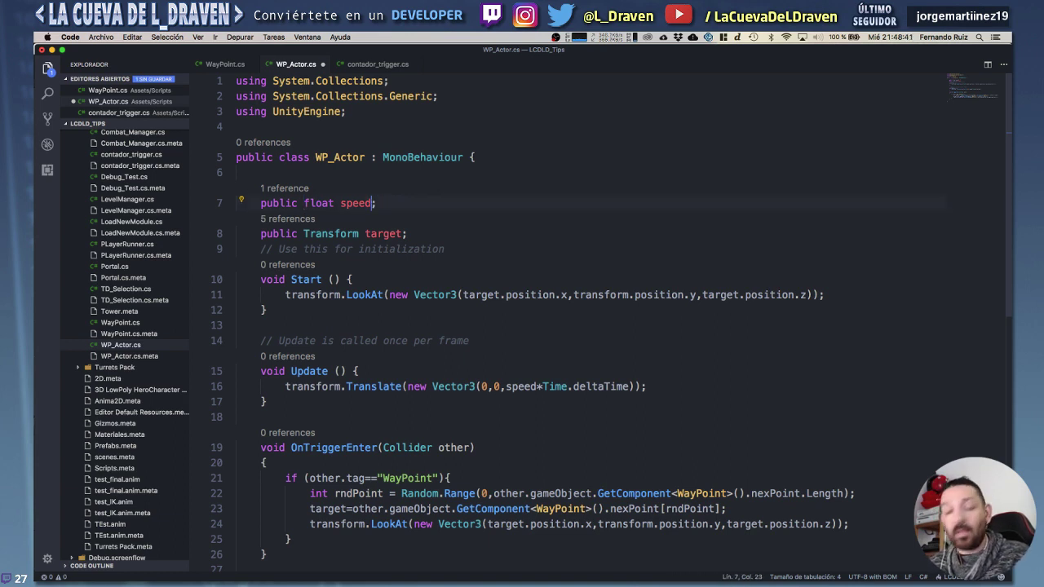
key("super+s")
key("super+Tab")
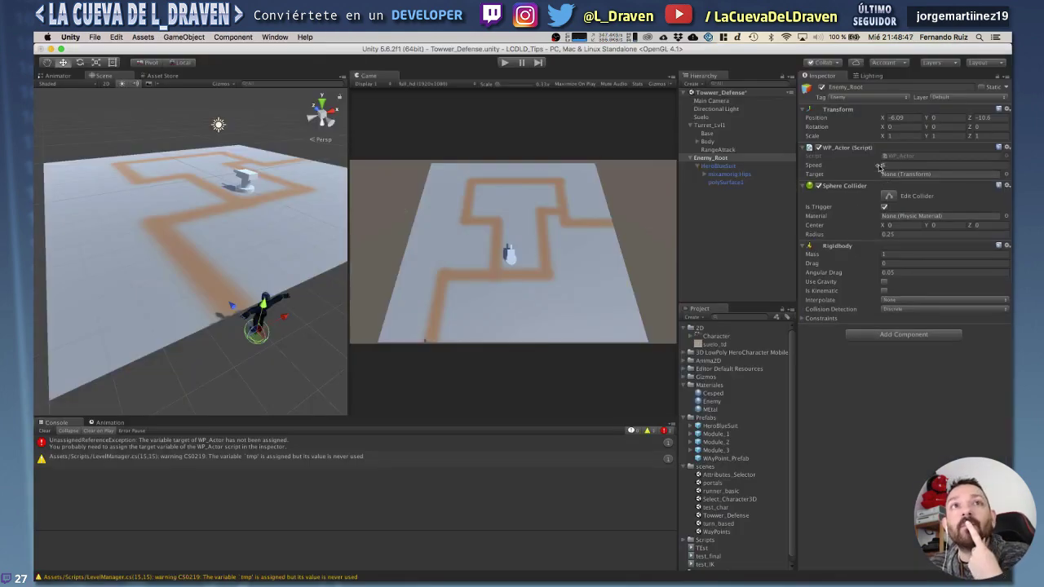
Set the enemy's Speed to 1 and then 2, play-testing each value.
left_click(897, 165)
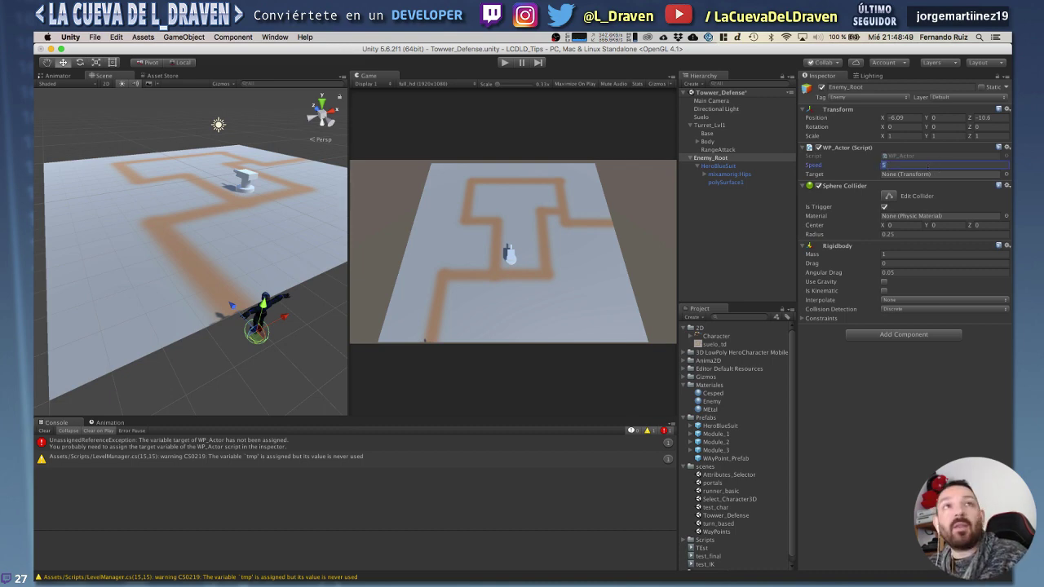
left_click(507, 63)
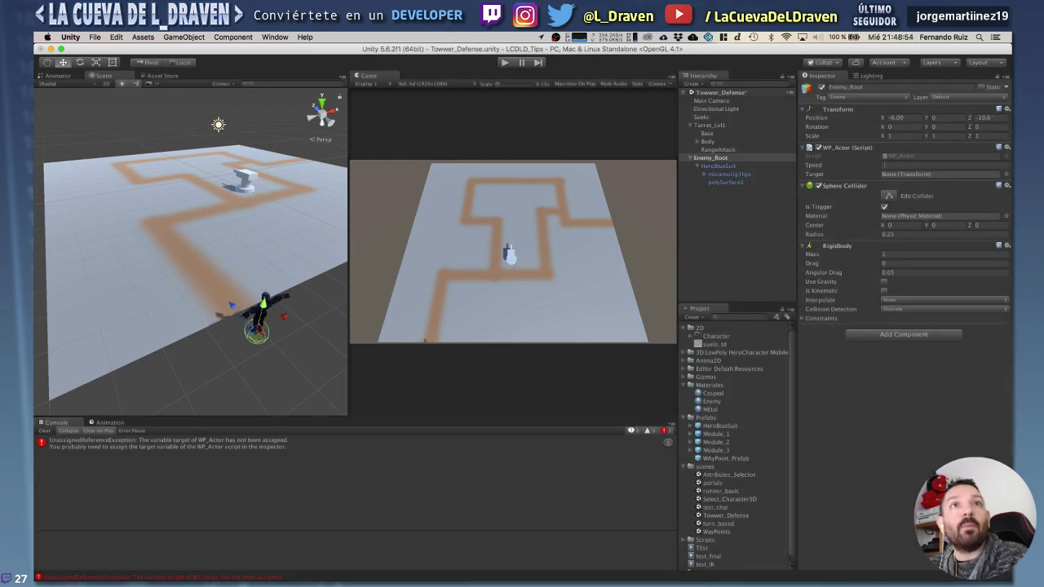
left_click(926, 164)
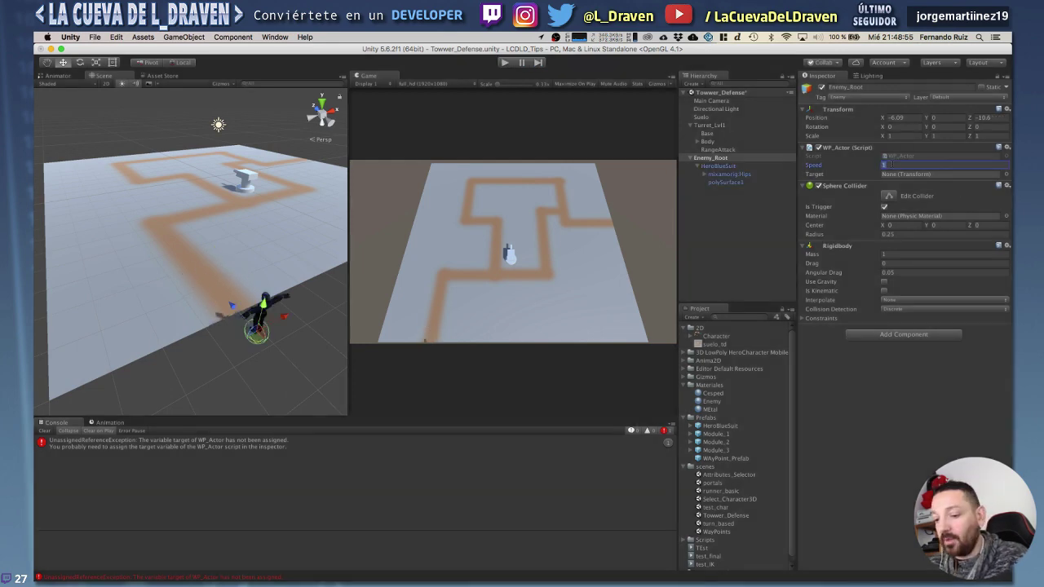
type("2")
left_click(504, 64)
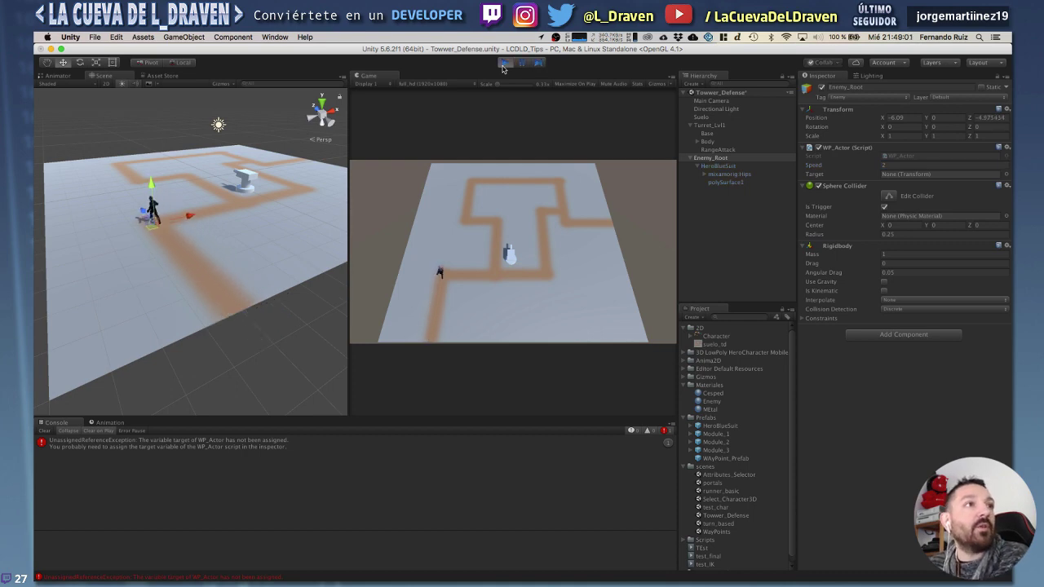
left_click(503, 67)
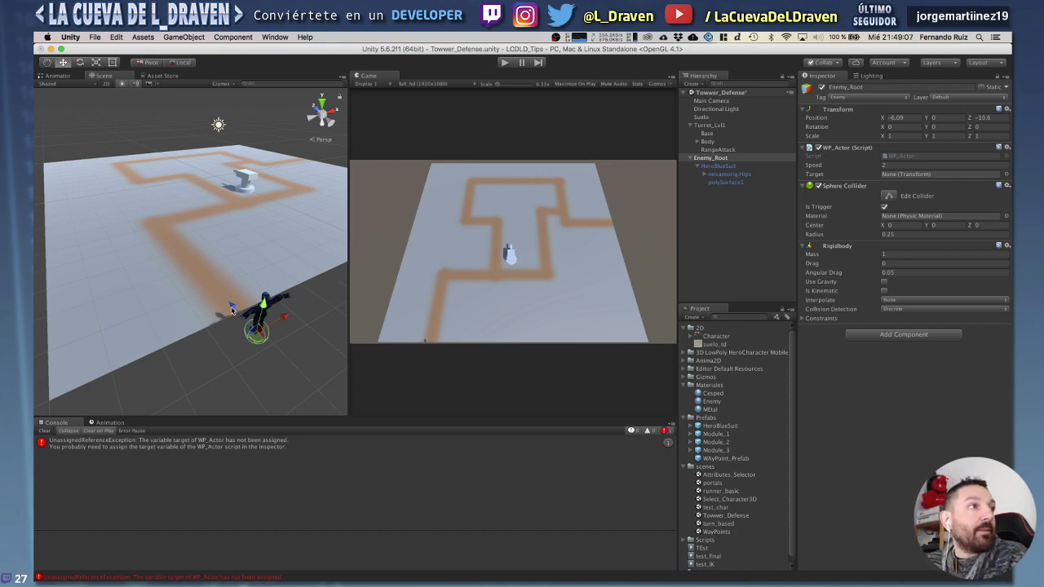
Drag Enemy_Root further back along Z, orbit the Scene view, and clear the selection.
scroll(232, 307, "down", 3)
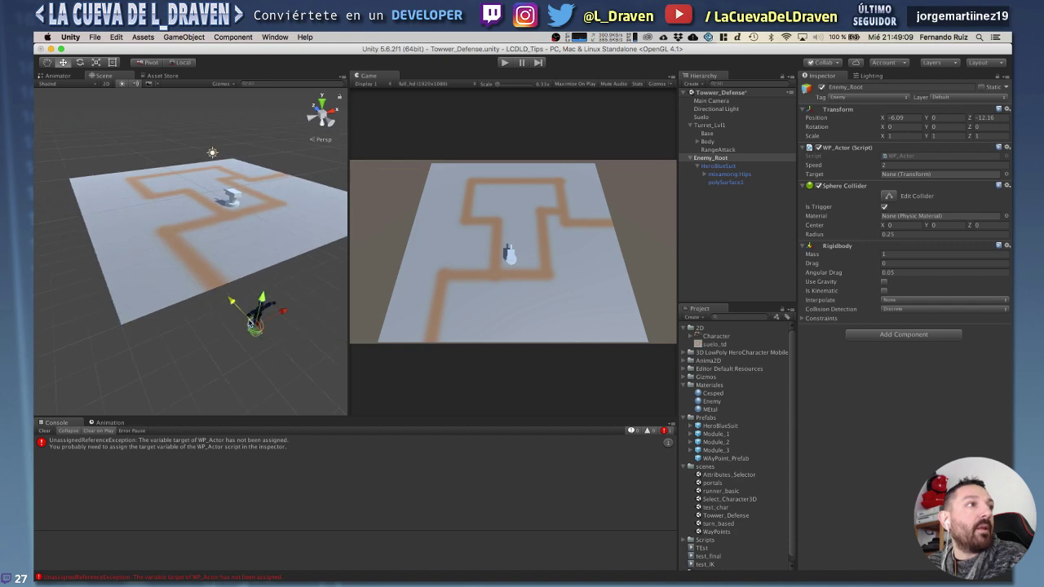
left_click_drag(233, 304, 261, 334)
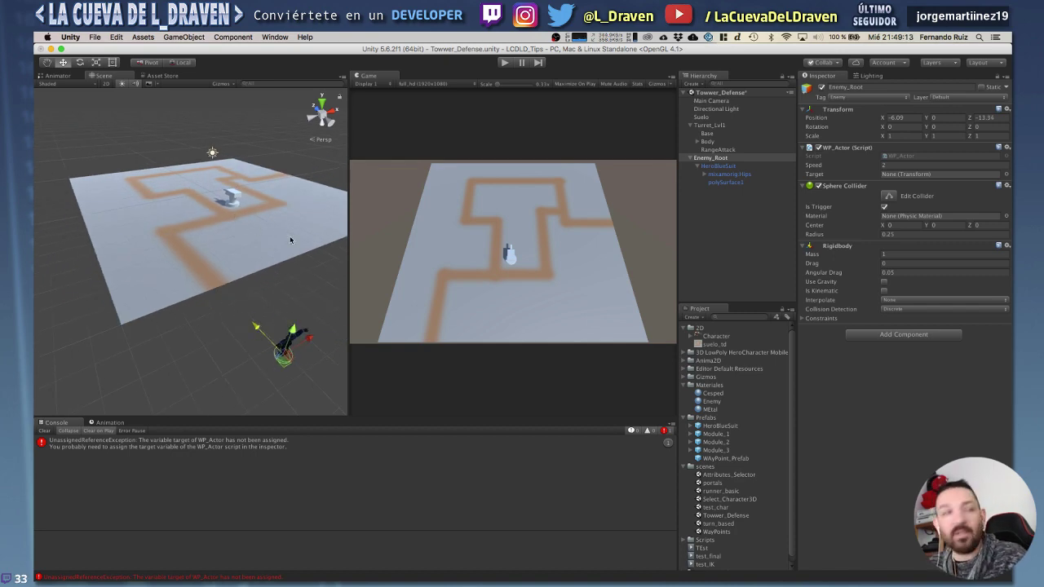
left_click_drag(289, 236, 135, 273, "alt")
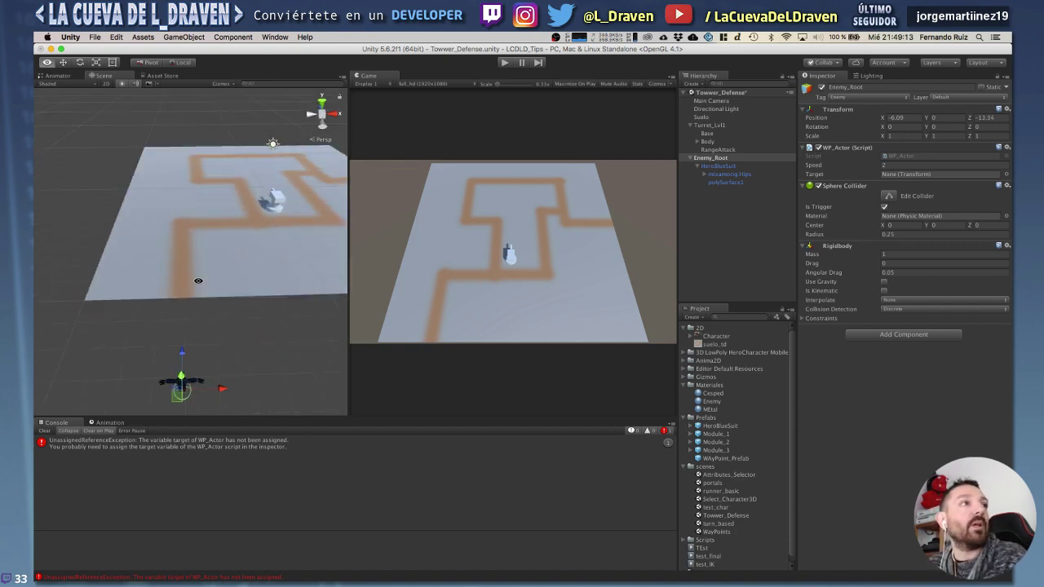
left_click(691, 157)
left_click(707, 188)
Create an empty GameObject in the Hierarchy and reset its position to 0, 0, 0.
right_click(707, 189)
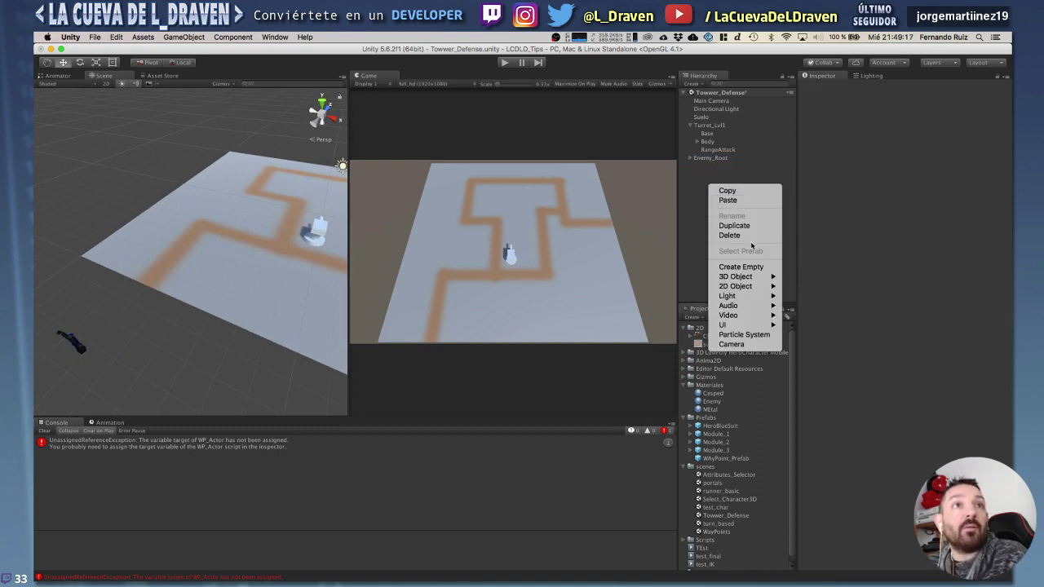
left_click(731, 267)
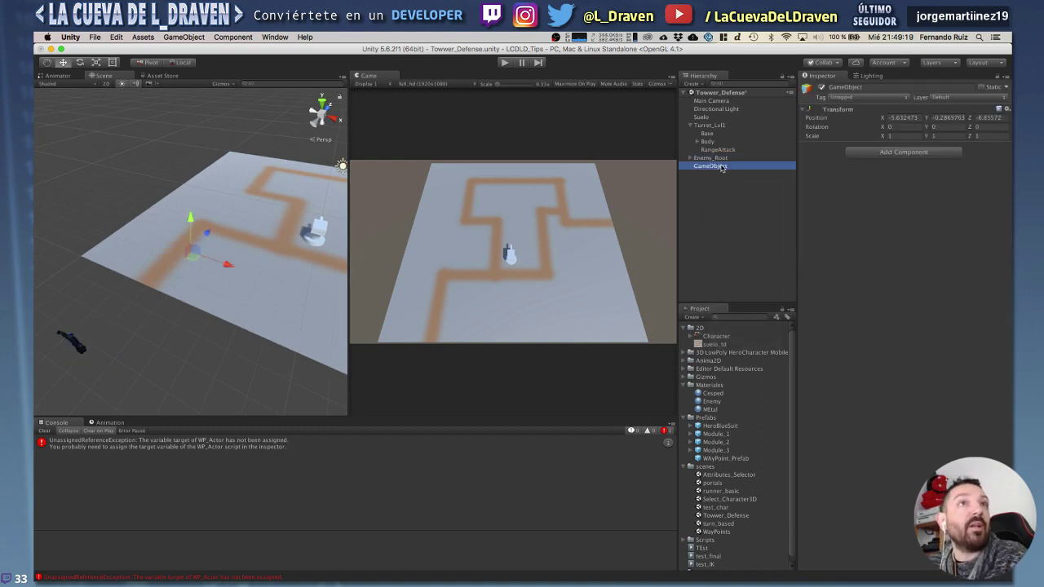
right_click(849, 111)
left_click(864, 120)
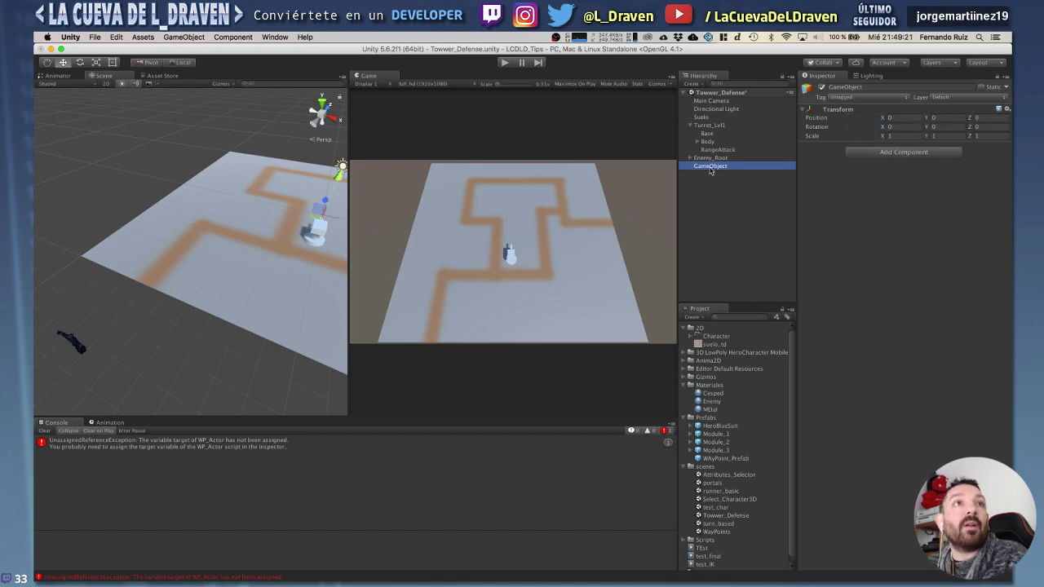
left_click(725, 178)
left_click(723, 166)
Rename the new object, typing Enemy_Path and correcting the misspellings along the way.
key("Return")
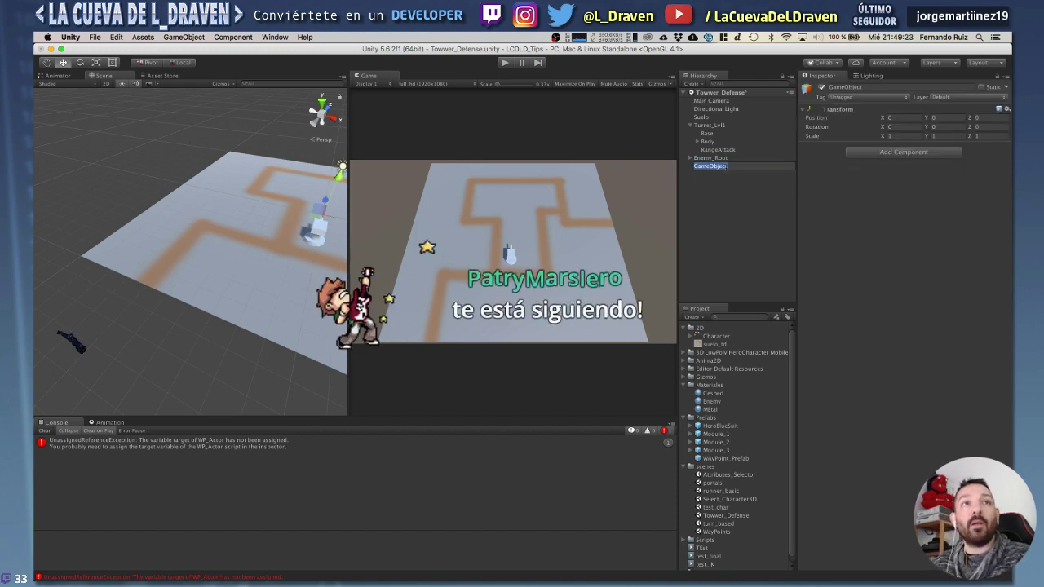
type("Level_")
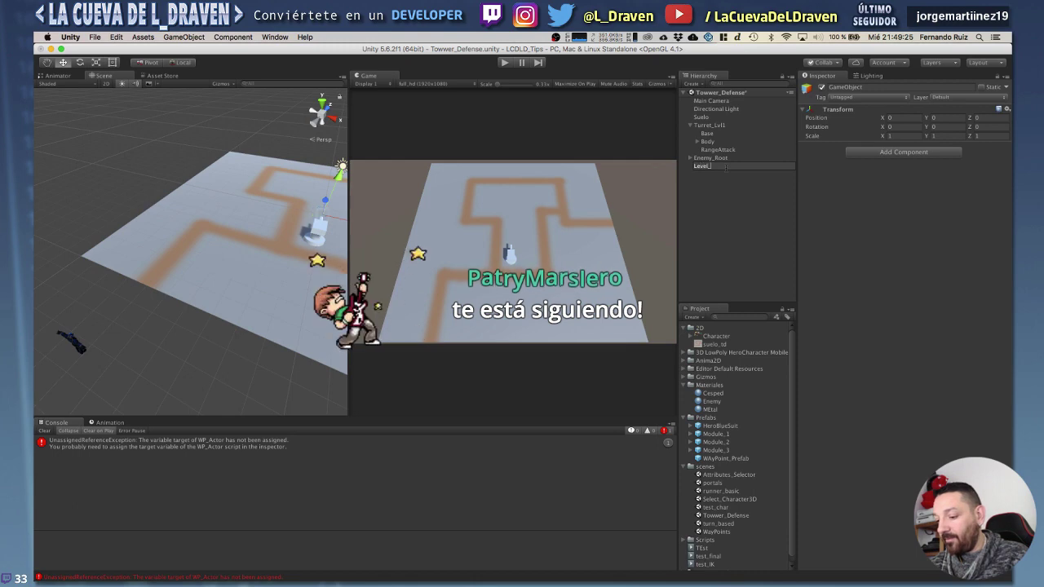
type("Path")
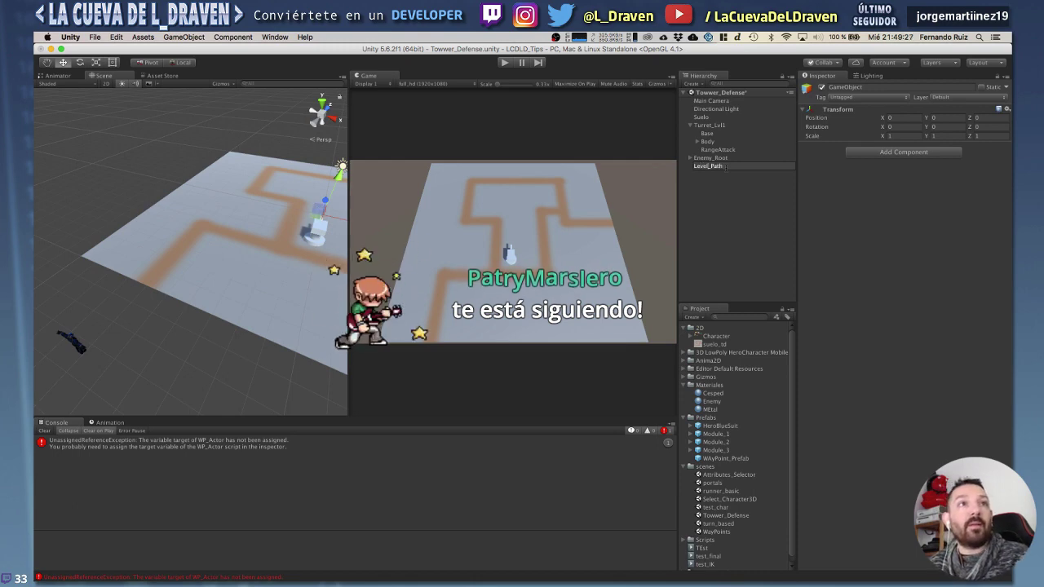
key("BackSpace")
key("BackSpace")
key("BackSpace")
type("Eni_Path")
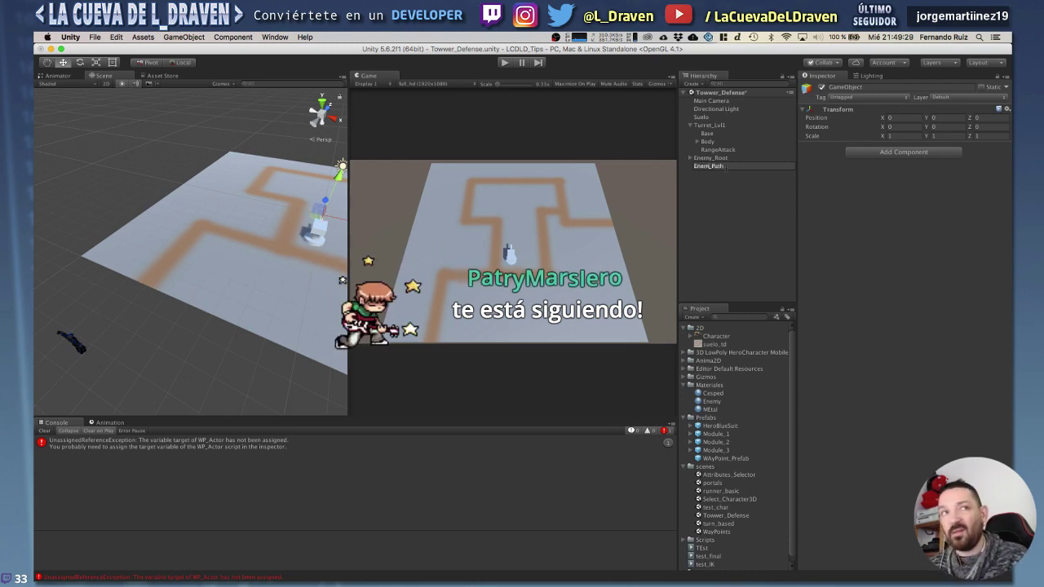
key("BackSpace")
type("em")
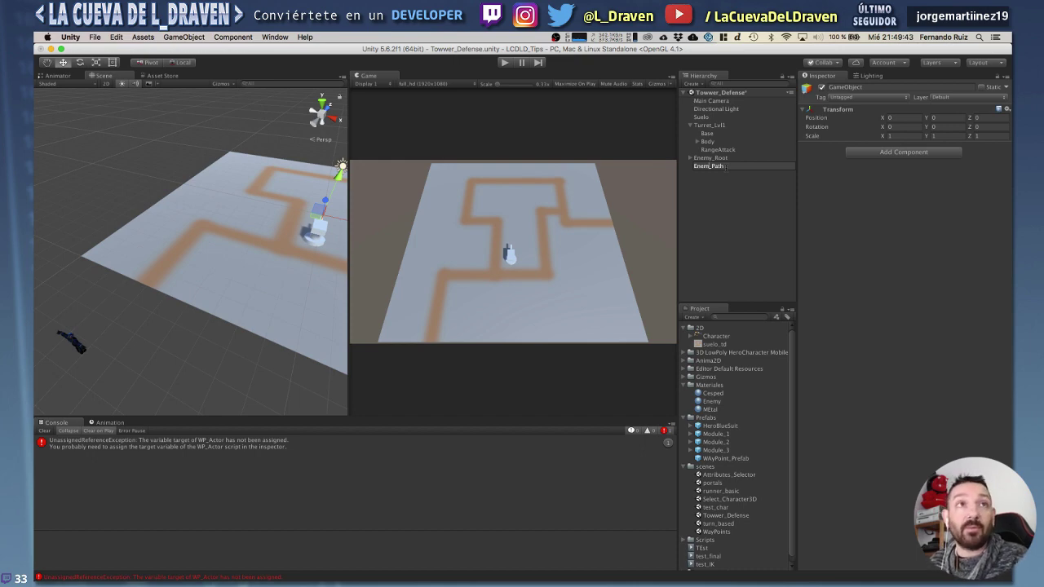
type("y")
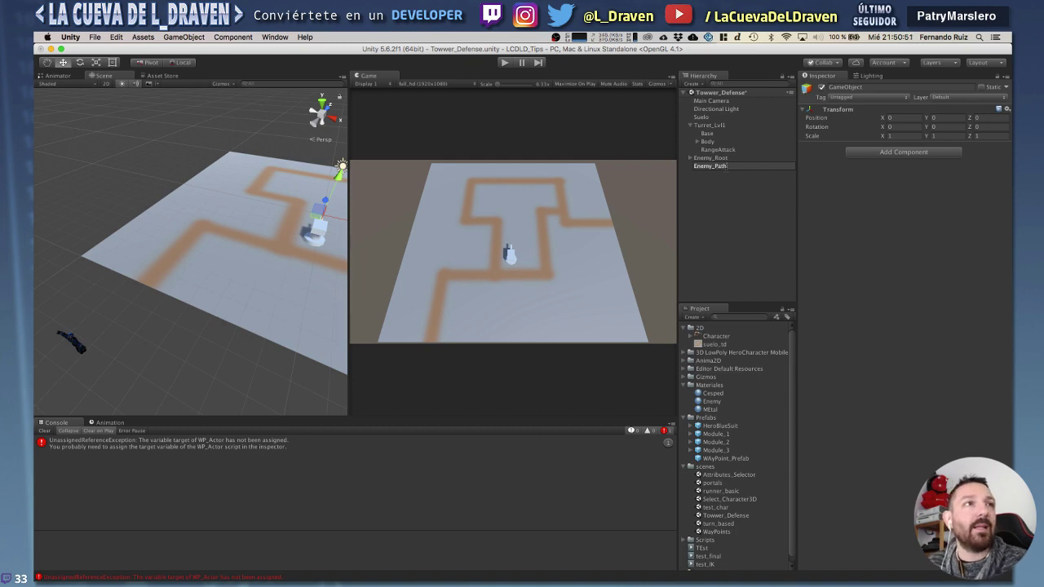
Confirm Enemy_Path as the name of the new empty object in the Hierarchy.
key("Return")
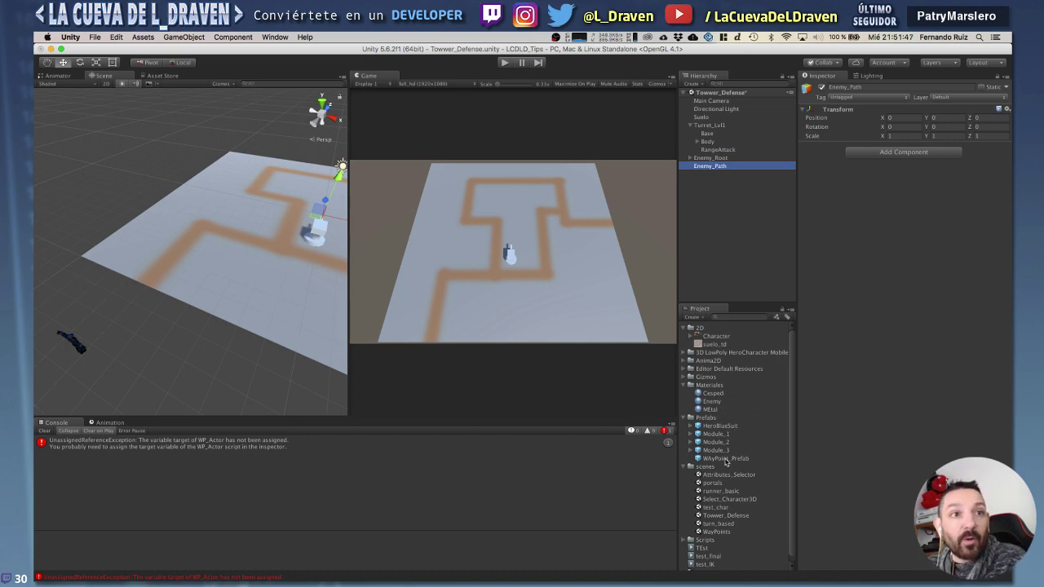
Add WayPoint_Prefab under Enemy_Path and place it at the path start in top view.
left_click_drag(725, 458, 707, 168)
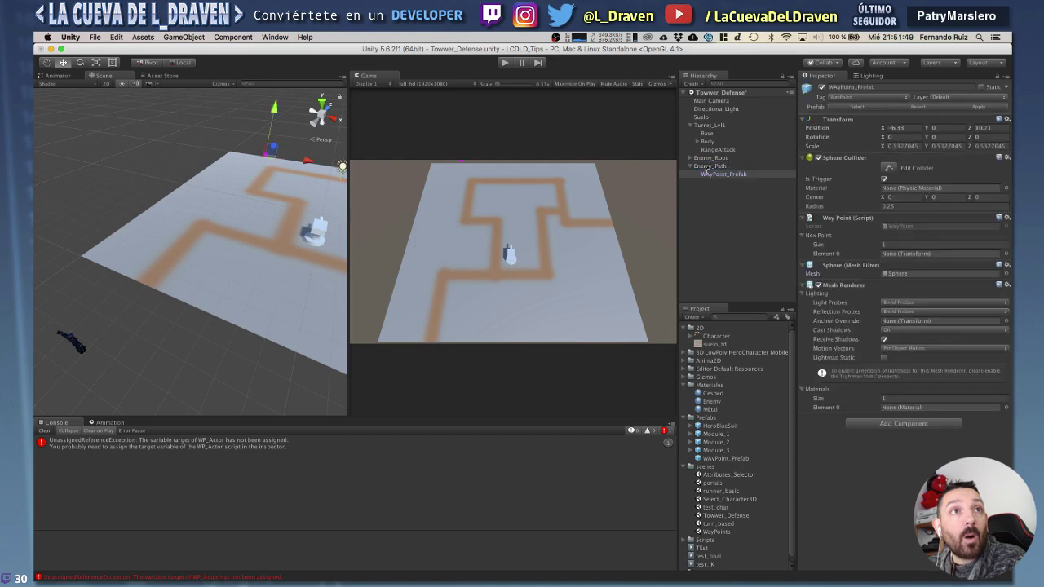
left_click_drag(274, 158, 152, 313)
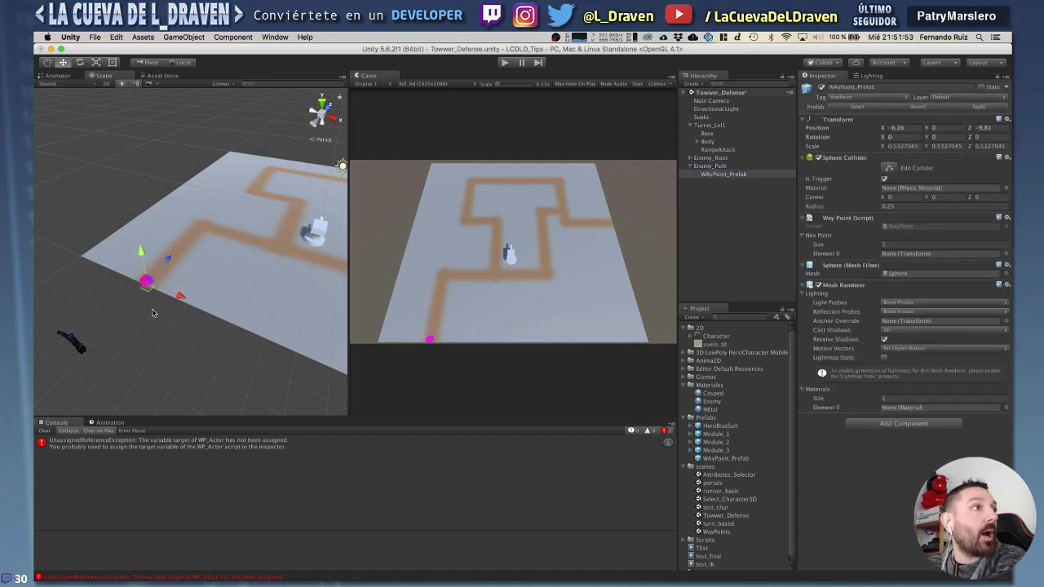
left_click(322, 102)
scroll(170, 302, "up", 2)
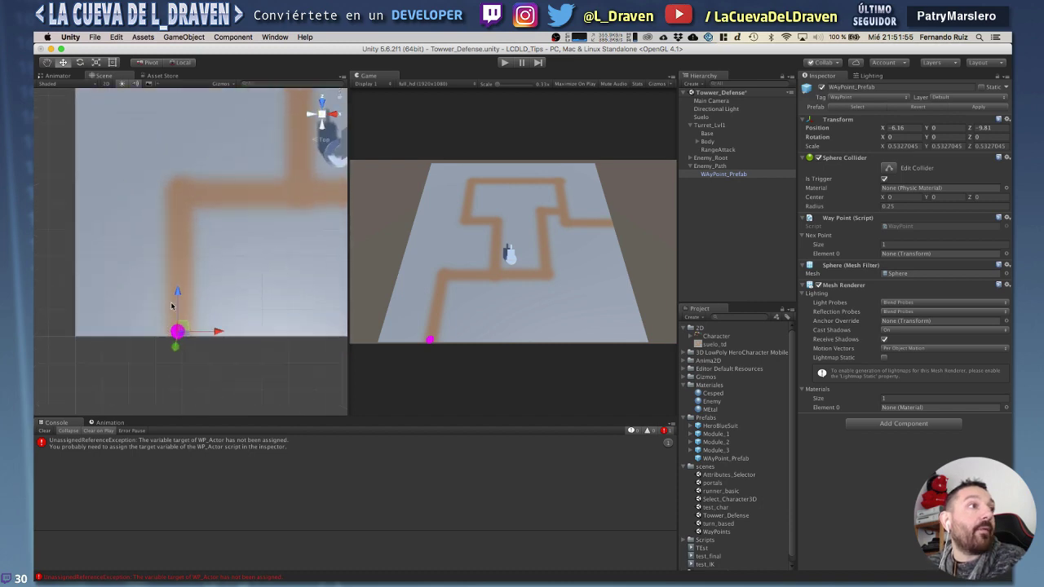
left_click_drag(189, 333, 190, 331)
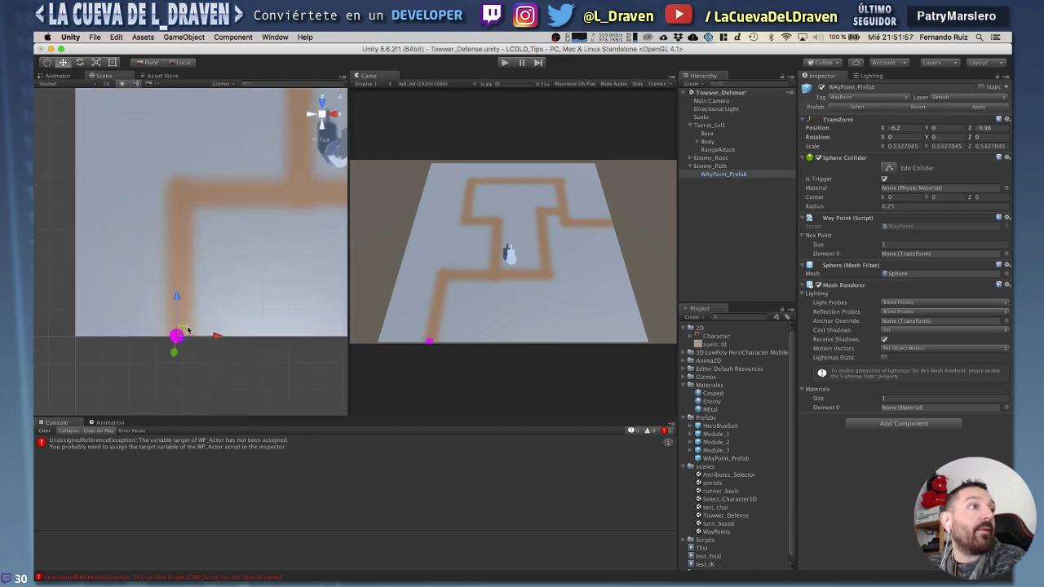
Duplicate the waypoint twice, moving copies up to the first corner and right to the next.
left_click(747, 176)
key("super+d")
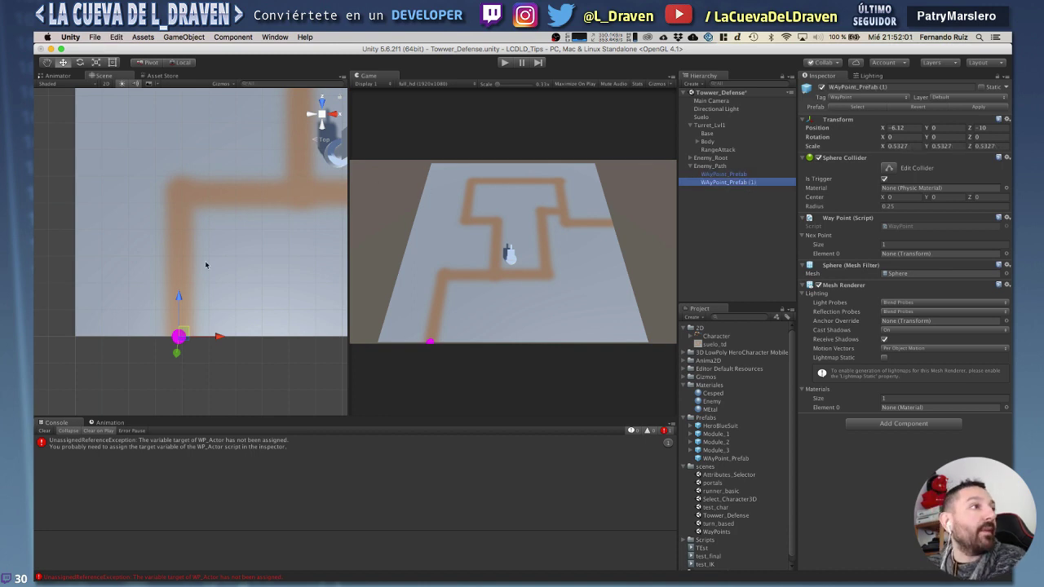
left_click_drag(178, 296, 196, 157)
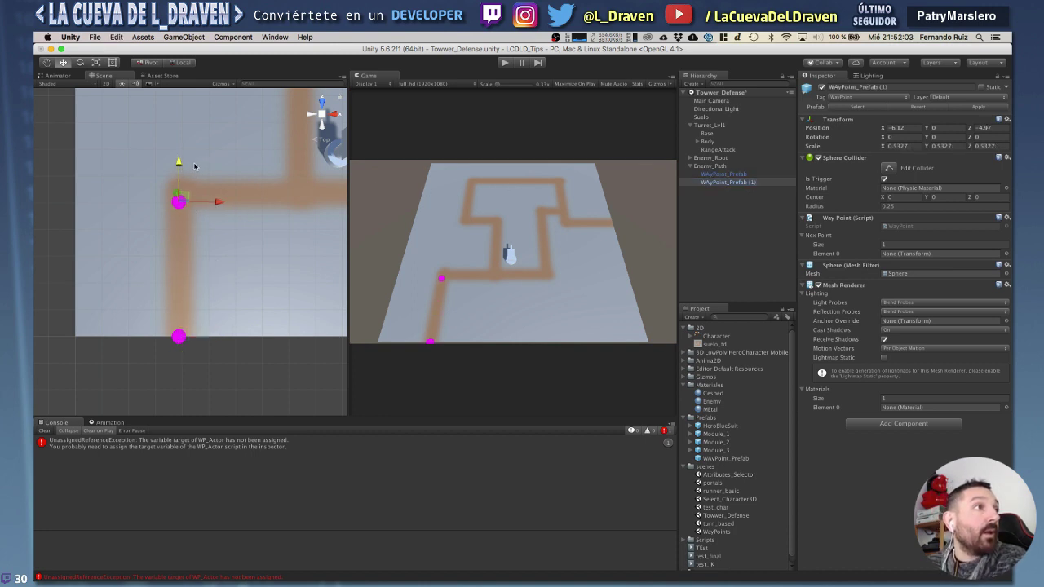
left_click(323, 115)
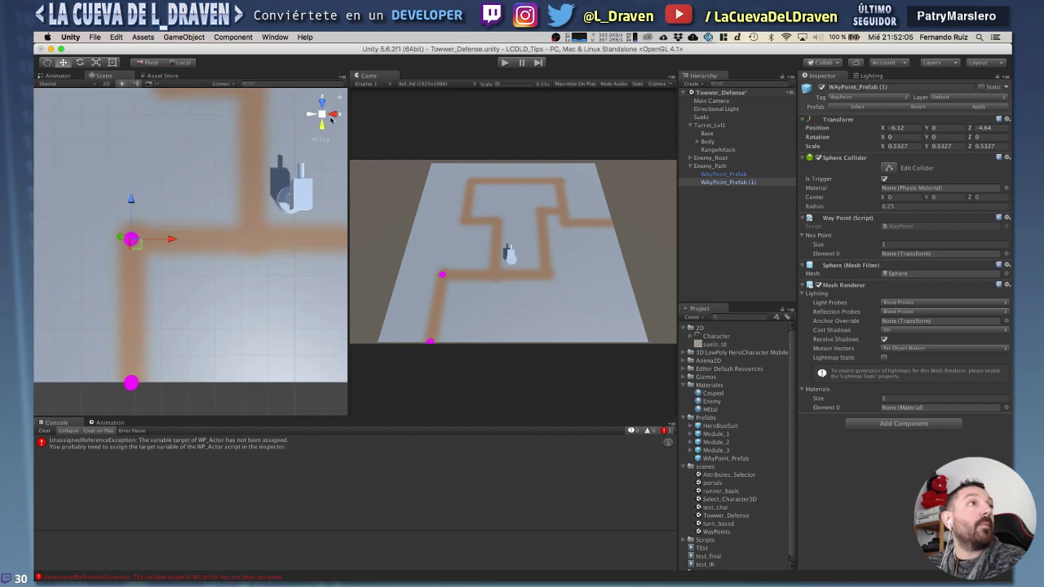
left_click(323, 115)
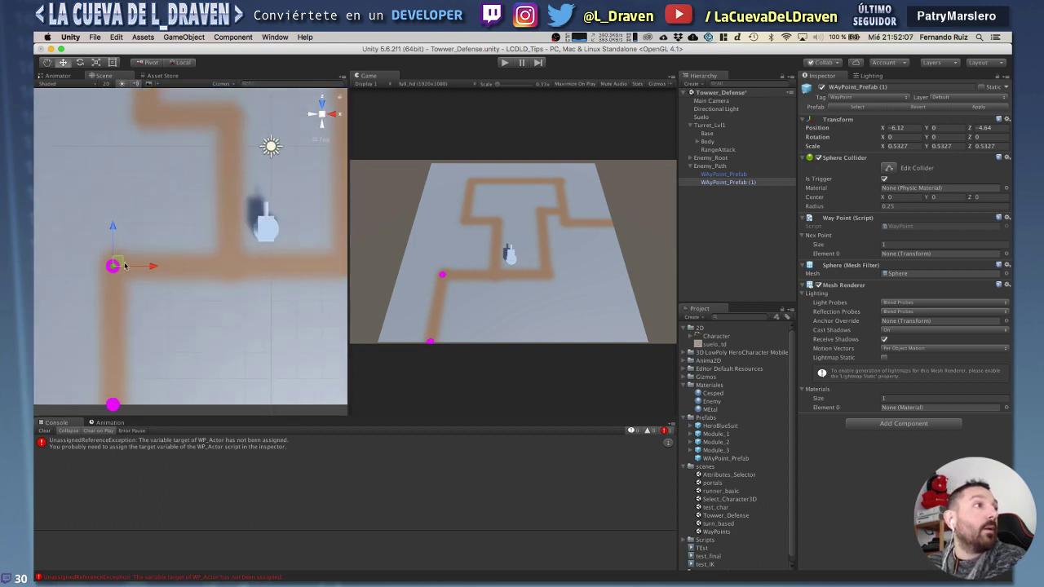
key("super+d")
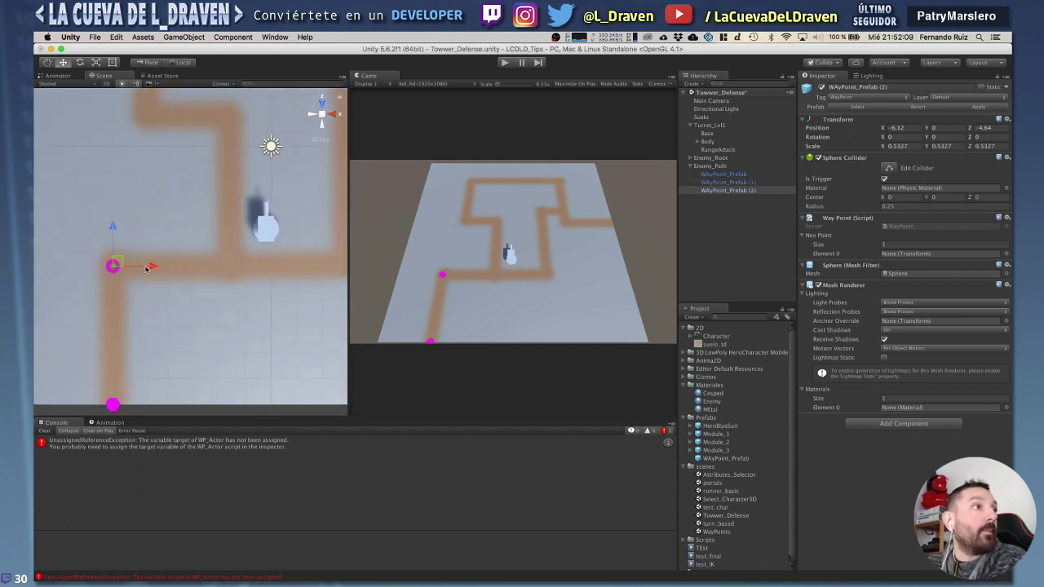
left_click_drag(147, 270, 265, 270)
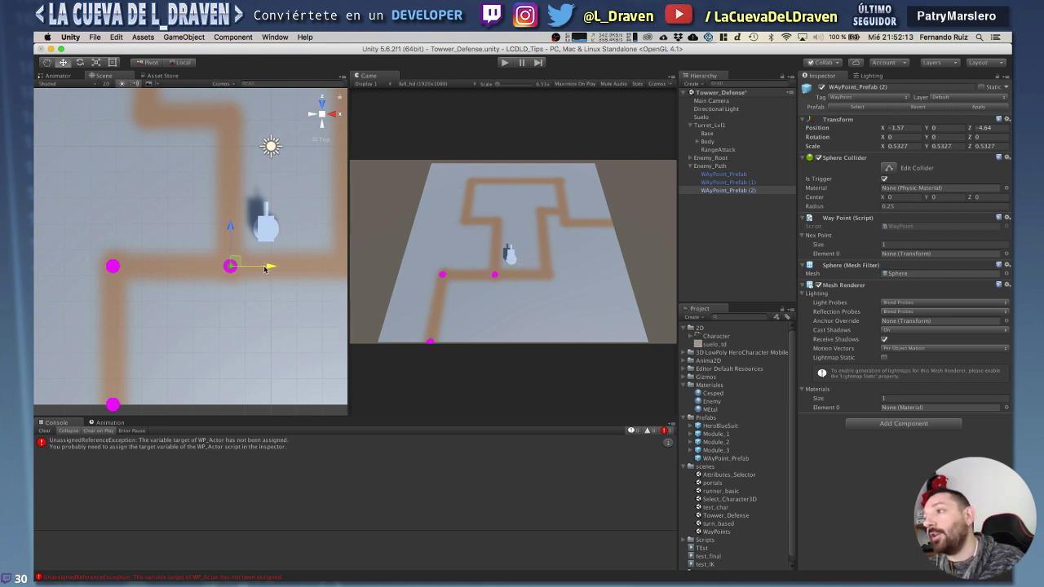
Add the fourth and fifth waypoints, moving them up and then left to the next corners.
middle_click_drag(265, 269, 224, 268)
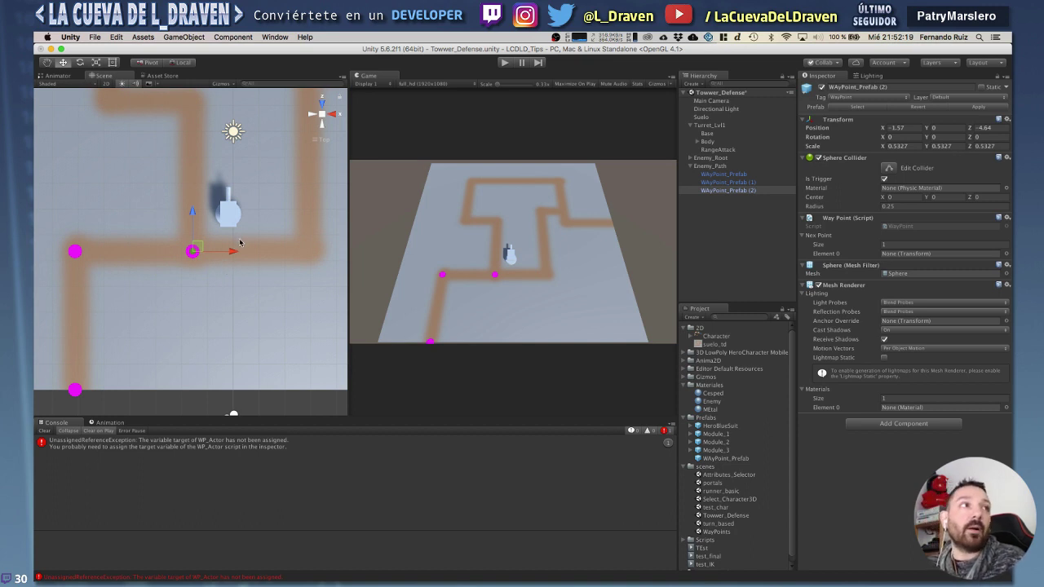
scroll(215, 246, "down", 2)
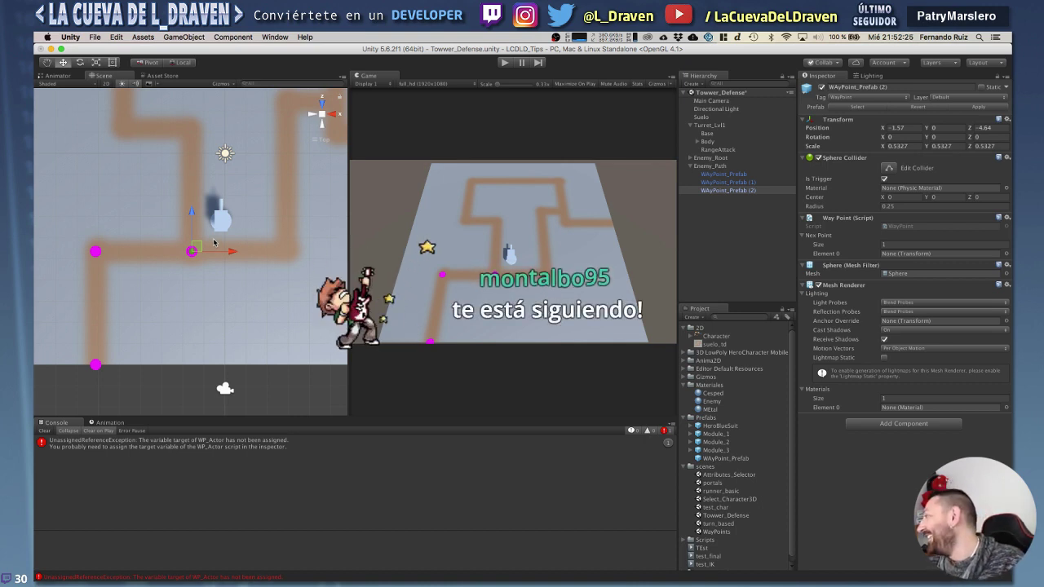
mouse_move(212, 241)
middle_mouse_down()
mouse_move(163, 230)
mouse_move(163, 275)
middle_mouse_up()
key("ctrl+d")
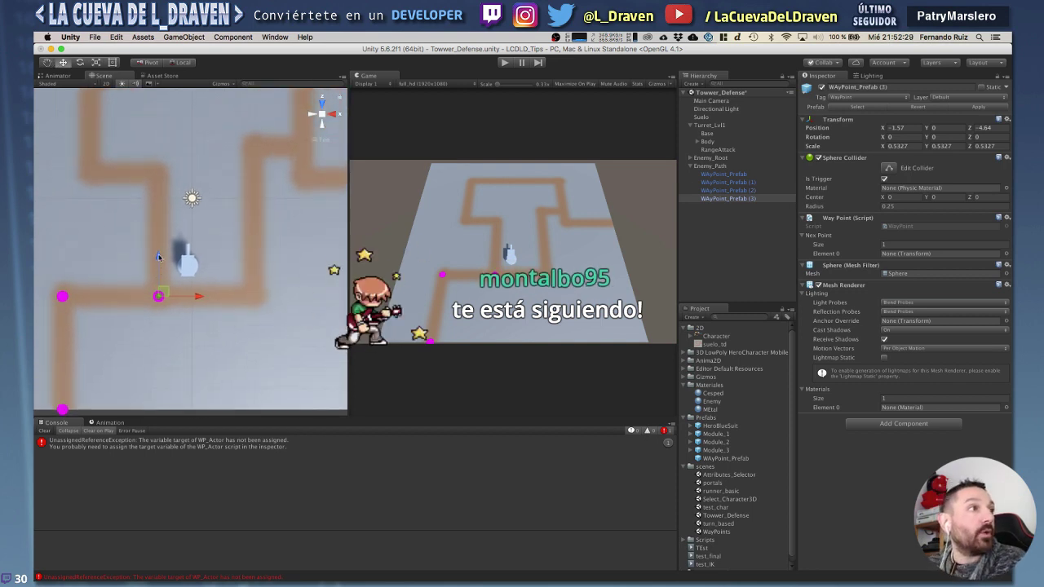
left_click_drag(166, 252, 166, 128)
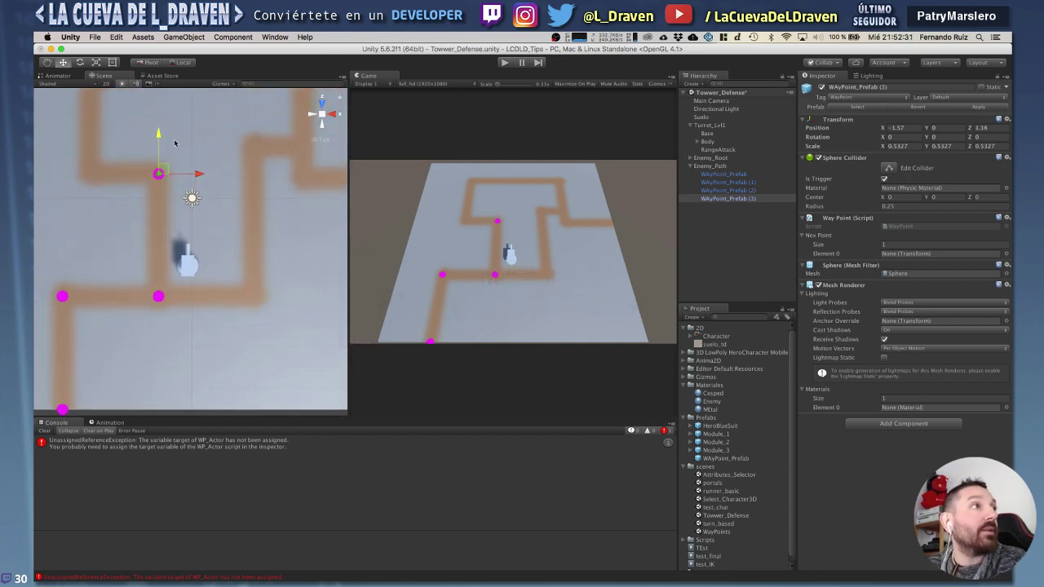
middle_click_drag(184, 157, 199, 168)
key("ctrl+d")
left_click_drag(214, 186, 144, 189)
middle_click_drag(207, 205, 221, 321)
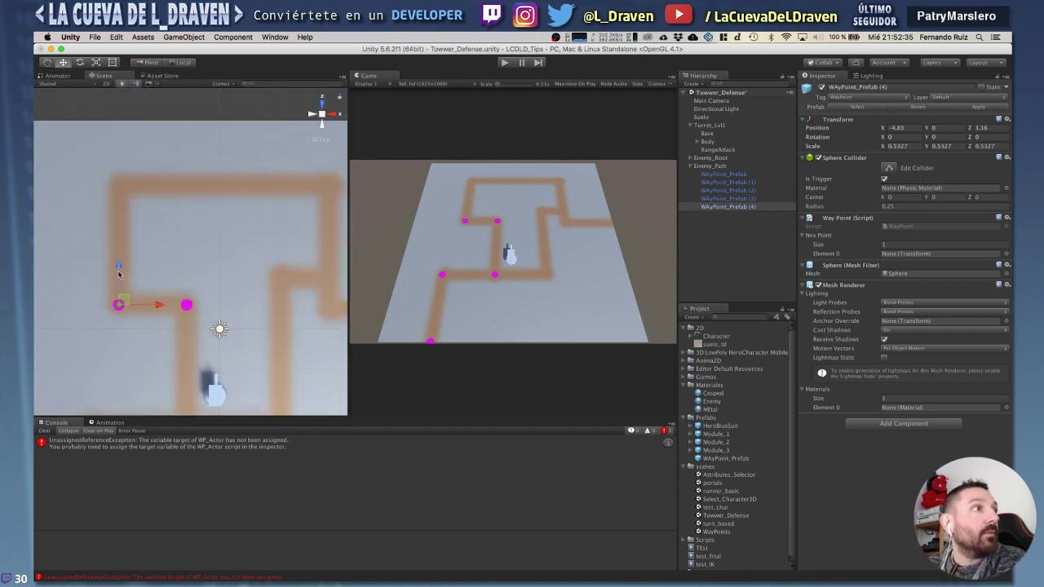
Add the sixth and seventh waypoints at the top-left and top-right corners (X 5.23, Z 6.97).
key("ctrl+d")
left_click_drag(118, 267, 143, 149)
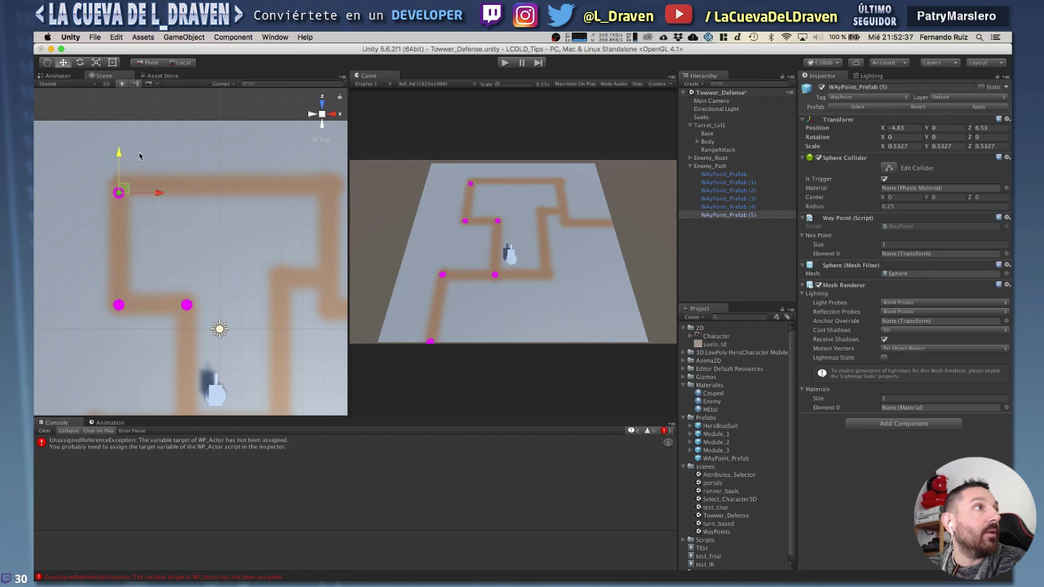
scroll(147, 164, "down", 1)
scroll(151, 175, "down", 1)
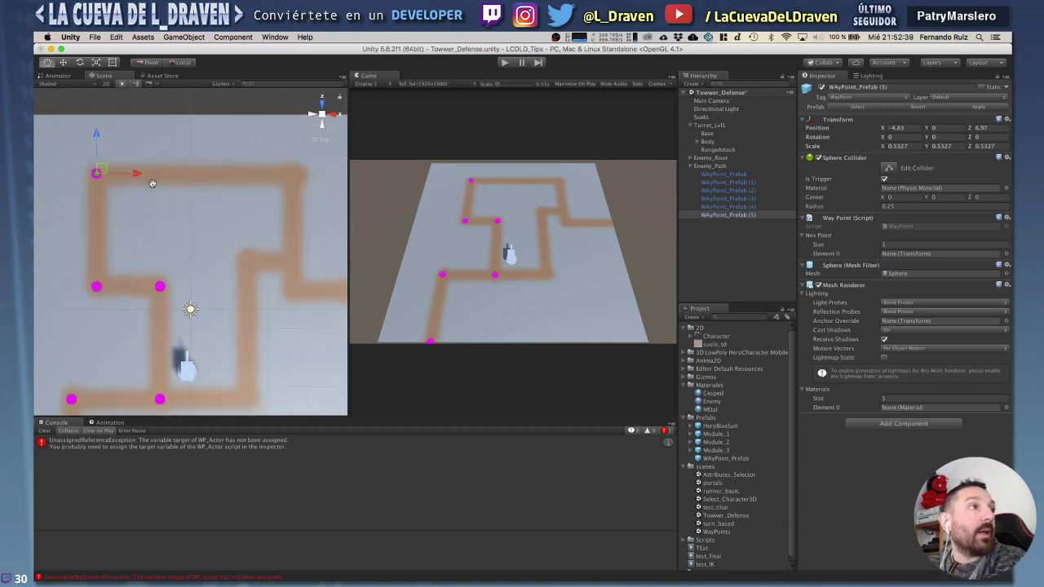
key("ctrl+d")
left_click_drag(147, 178, 331, 164)
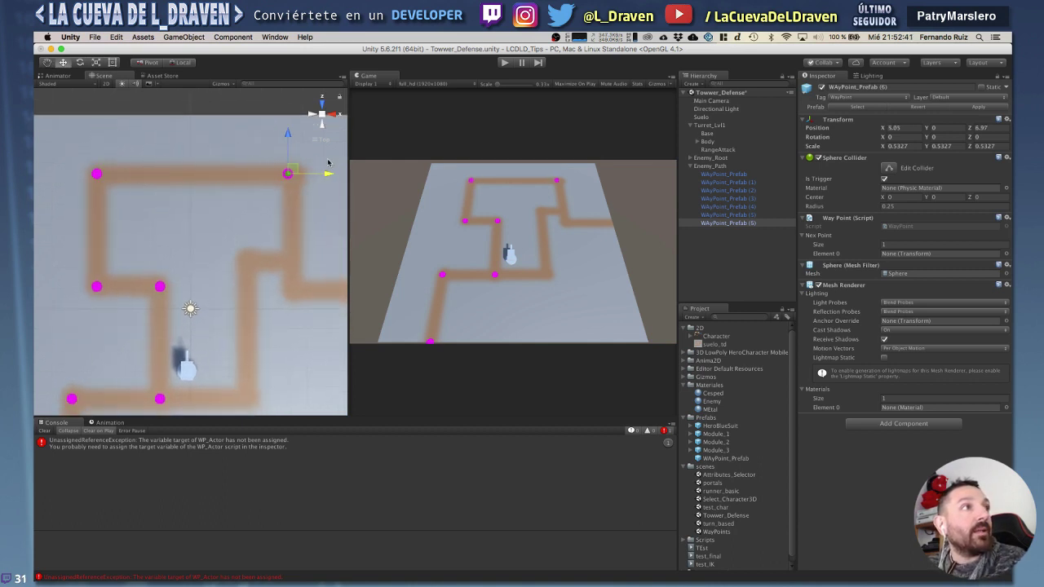
middle_click_drag(315, 219, 282, 199)
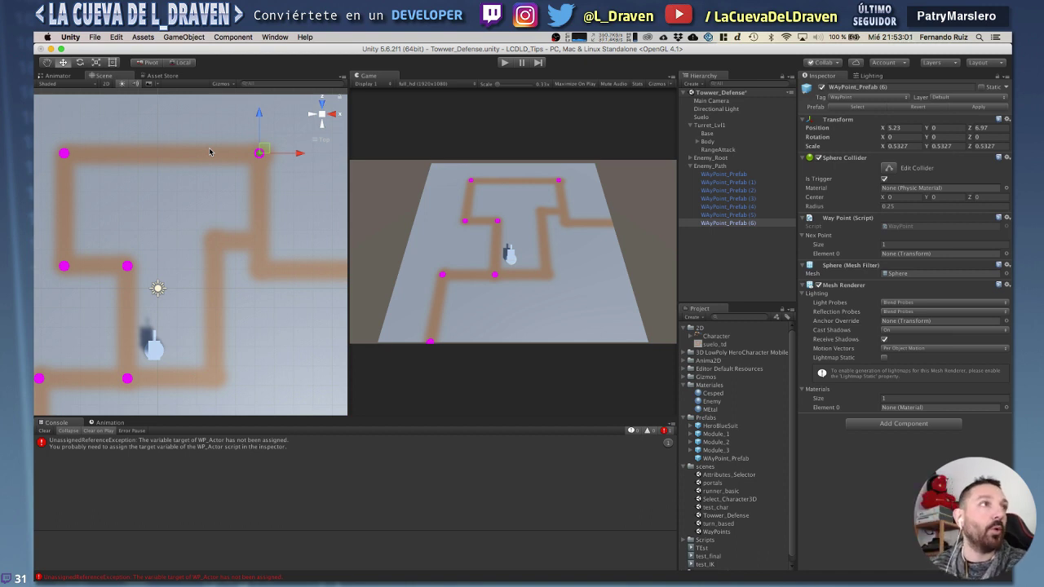
Duplicate three more waypoints, moving them down, left, and down to the next path corners.
key("super+d")
left_click_drag(260, 114, 265, 204)
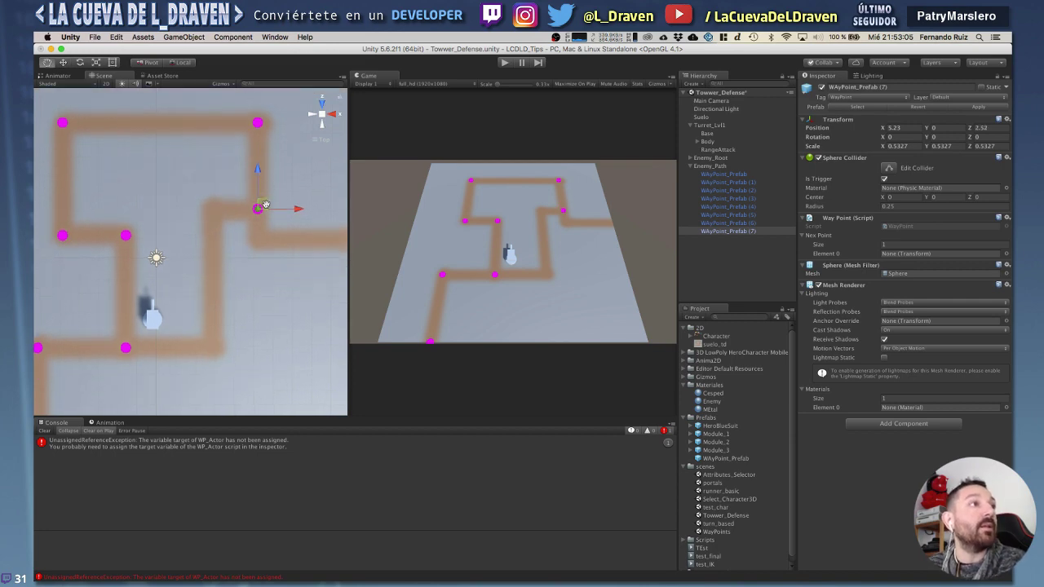
key("super+d")
left_click_drag(301, 211, 253, 212)
key("super+d")
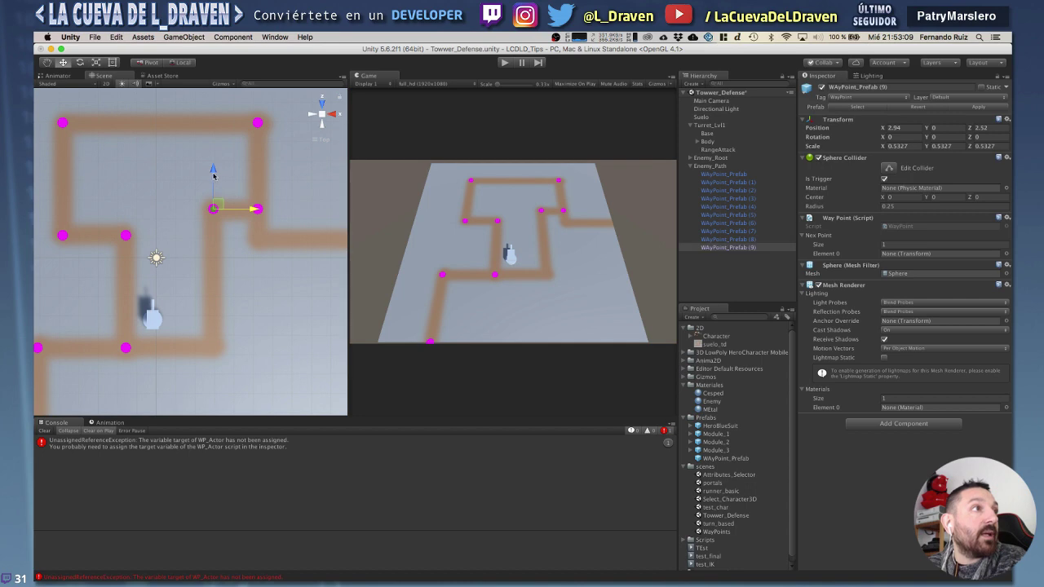
left_click_drag(214, 175, 213, 310)
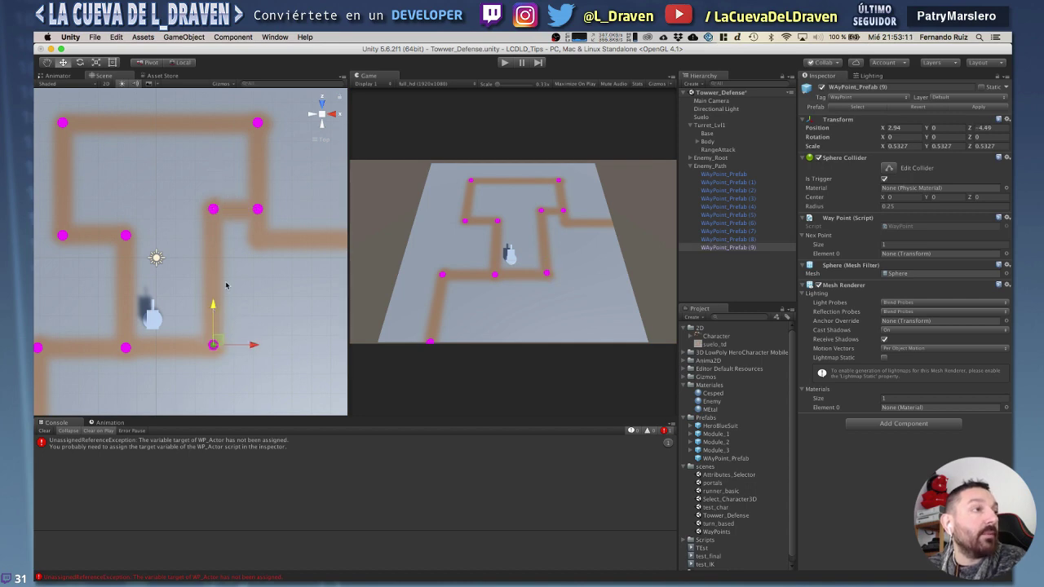
middle_click_drag(227, 285, 217, 231)
Add the final waypoints at X 5.23, Z 0.94 and the right edge X 10.02, then zoom out.
left_click(230, 194)
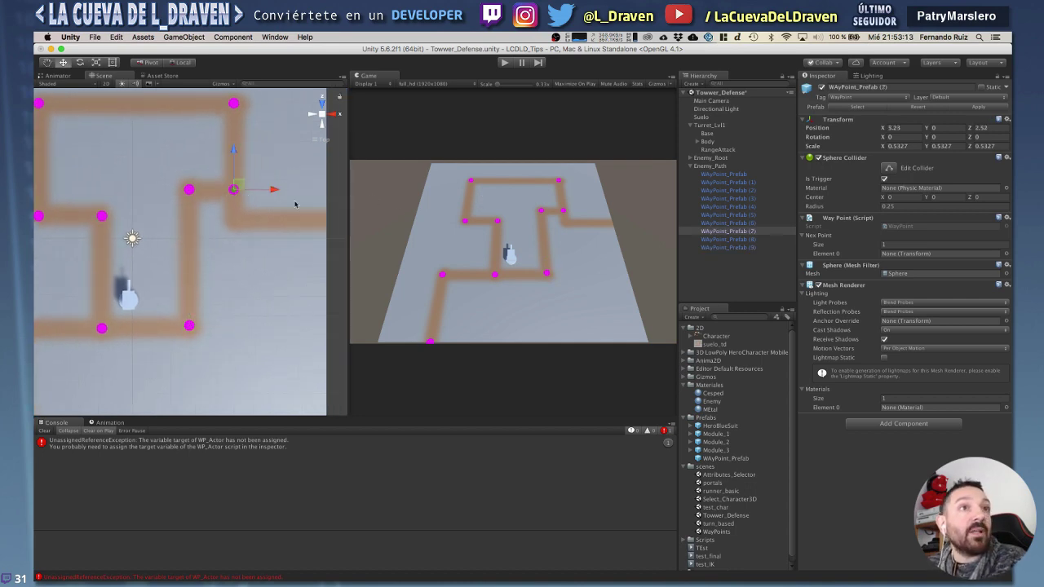
key("super+d")
left_click_drag(233, 157, 237, 190)
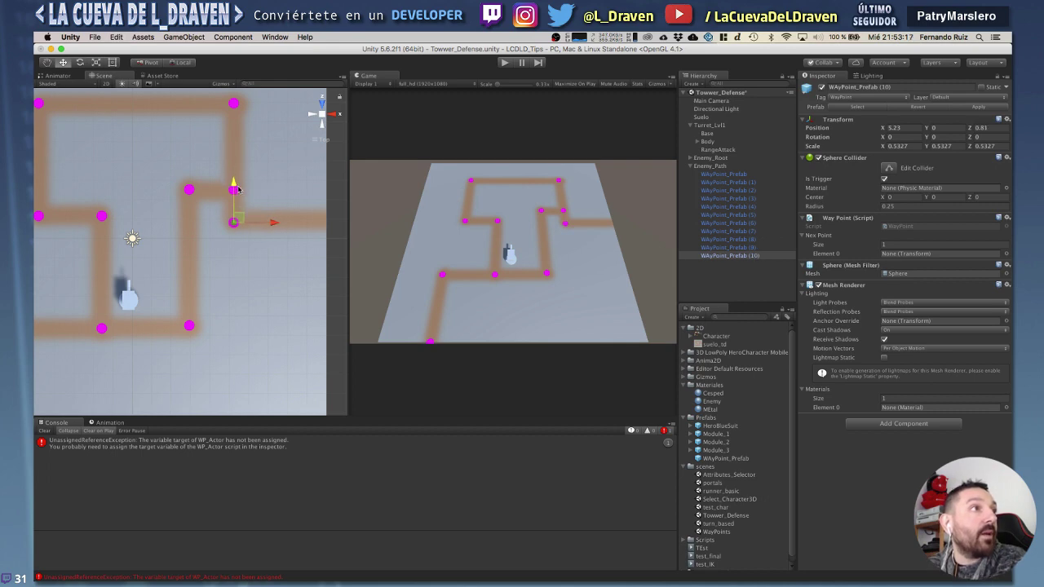
key("super+d")
middle_click_drag(263, 230, 235, 226)
left_click_drag(237, 224, 334, 220)
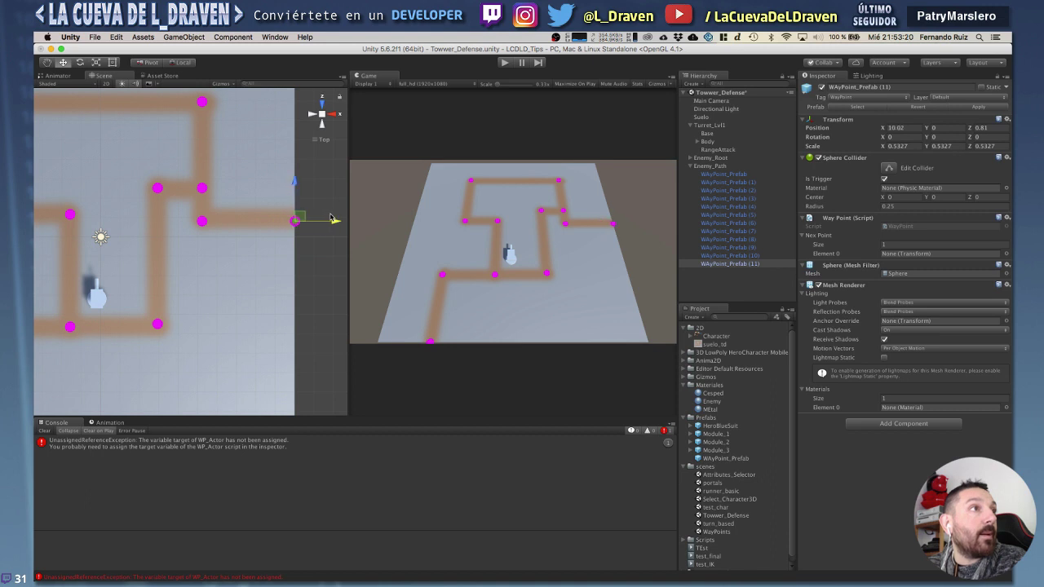
left_click(202, 219)
left_click_drag(202, 186, 206, 184)
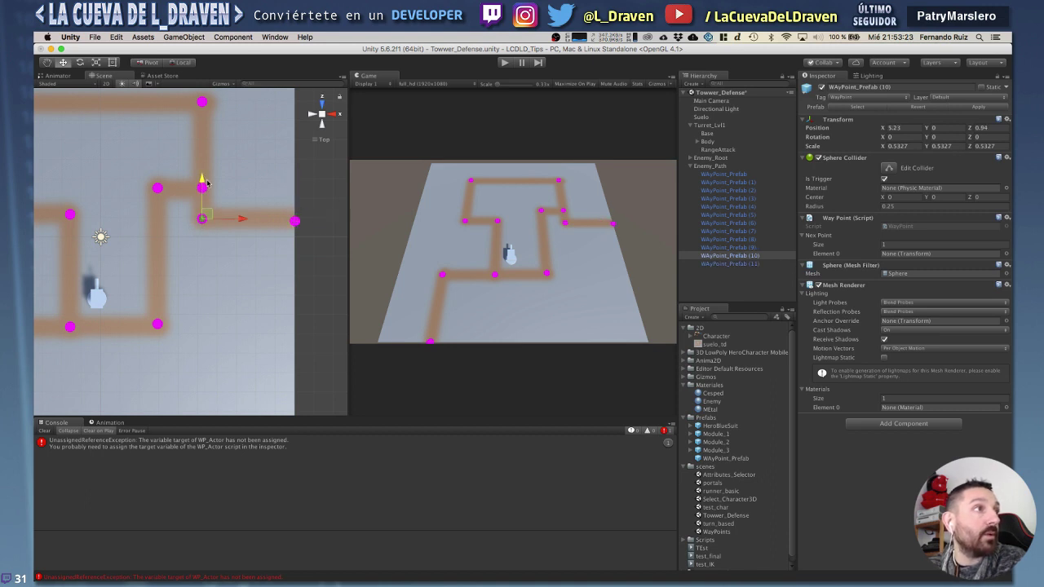
scroll(231, 221, "down", 3)
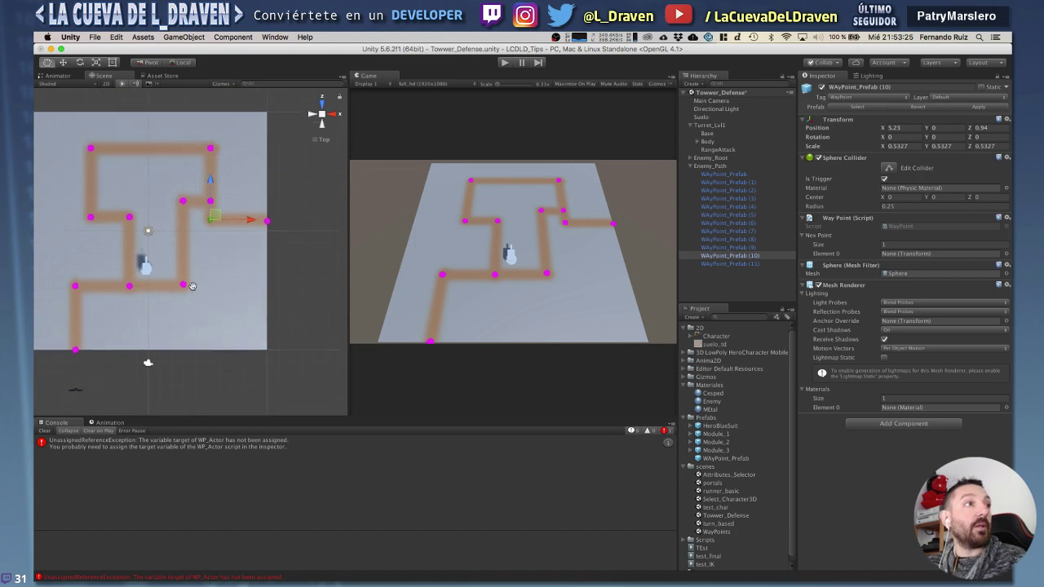
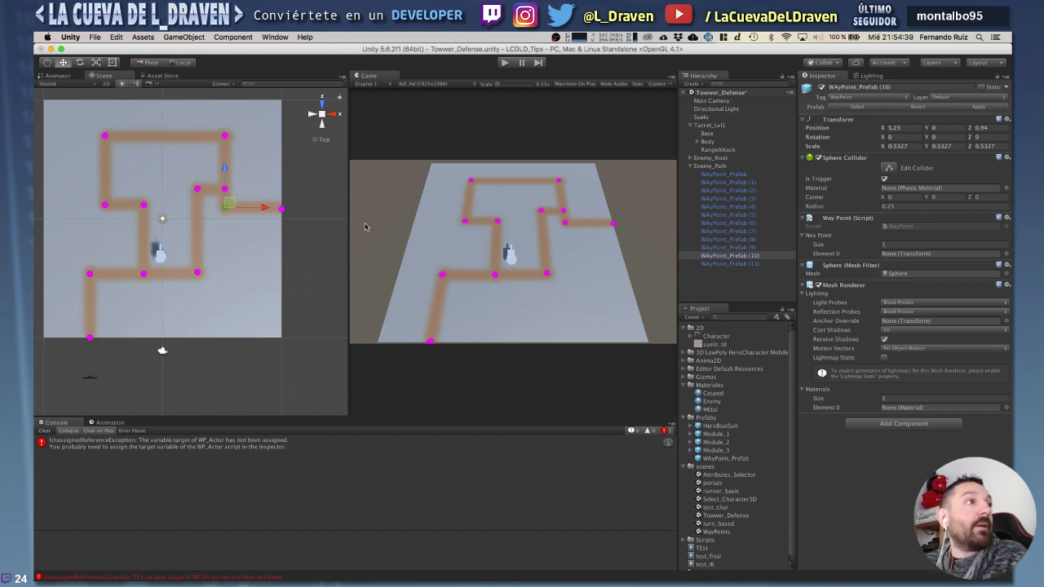
Link the first waypoint to WAyPoint_Prefab (1), and WAyPoint_Prefab (1) to WAyPoint_Prefab (2).
left_click(721, 175)
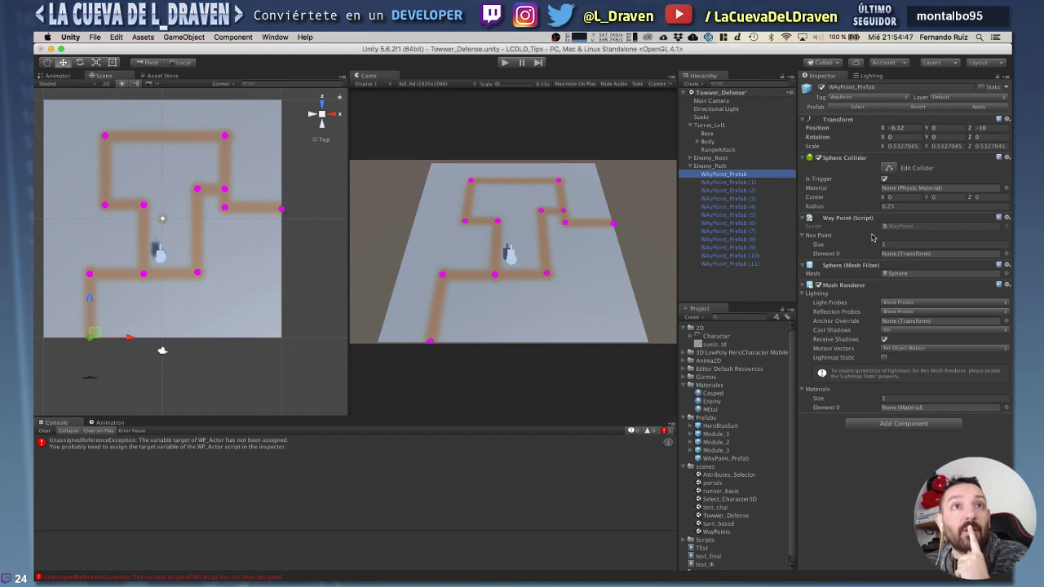
left_click_drag(765, 186, 893, 255)
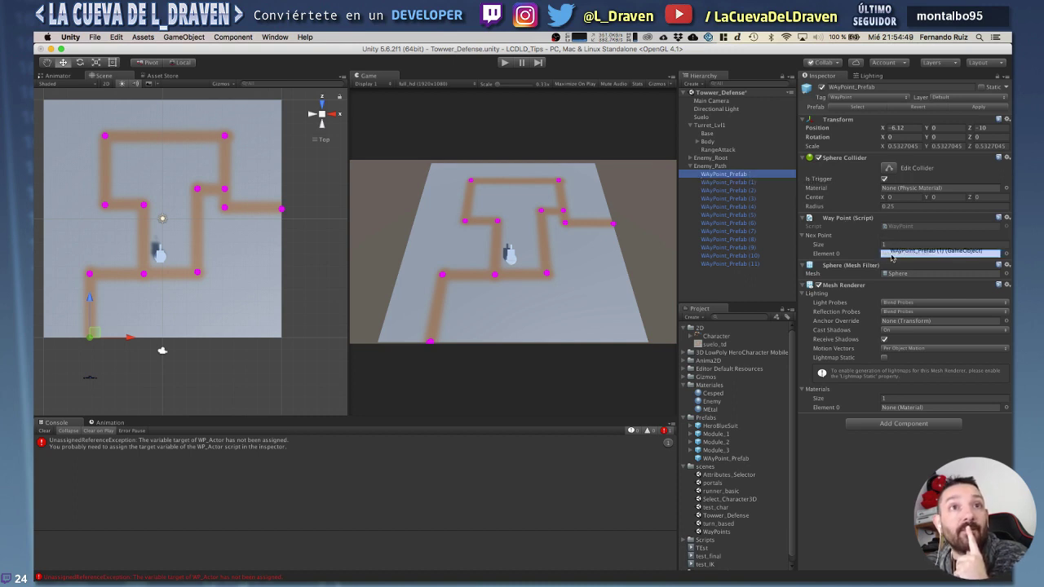
left_click(709, 183)
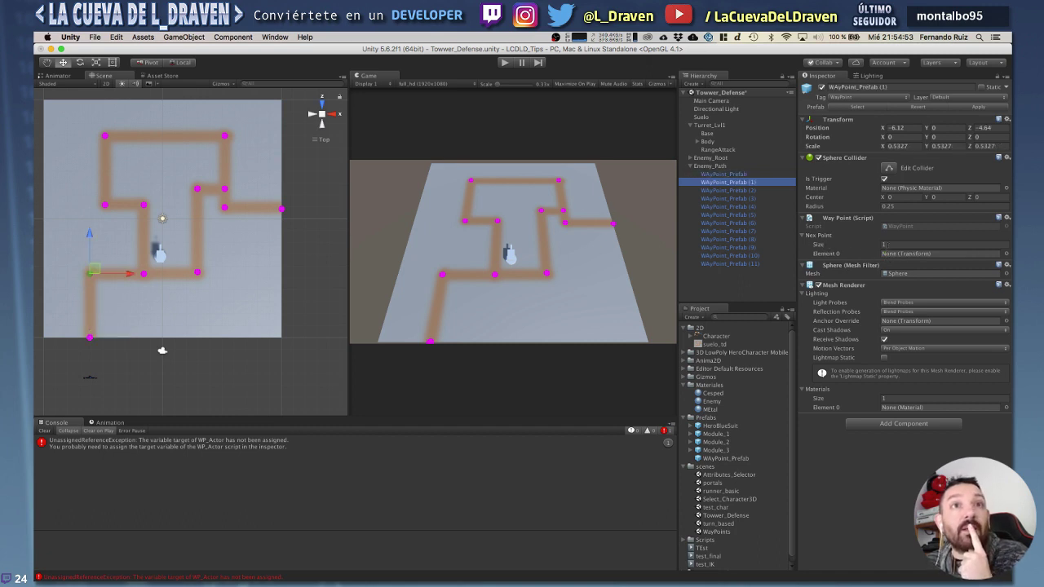
left_click_drag(753, 190, 914, 254)
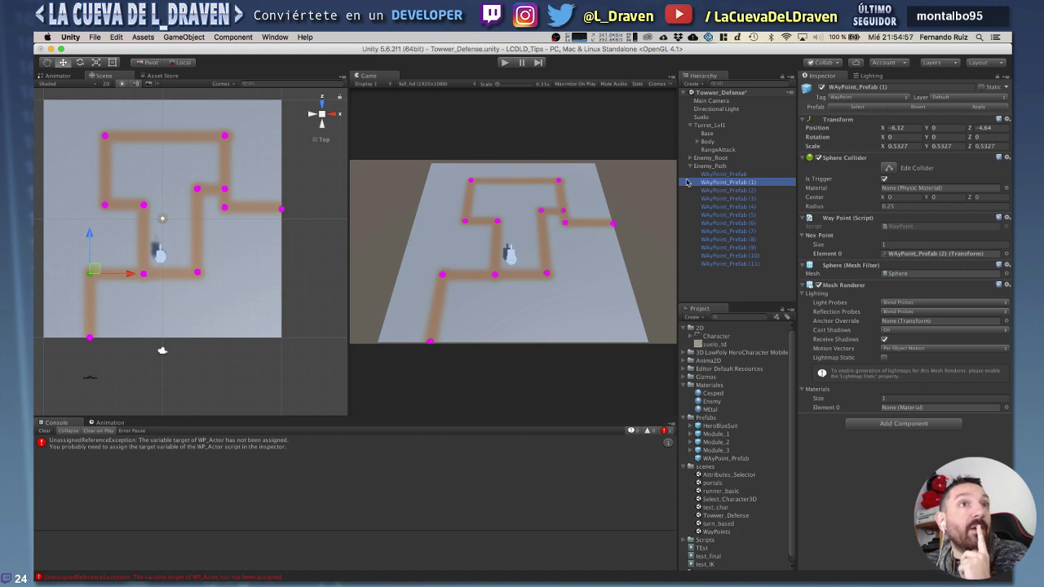
left_click(734, 192)
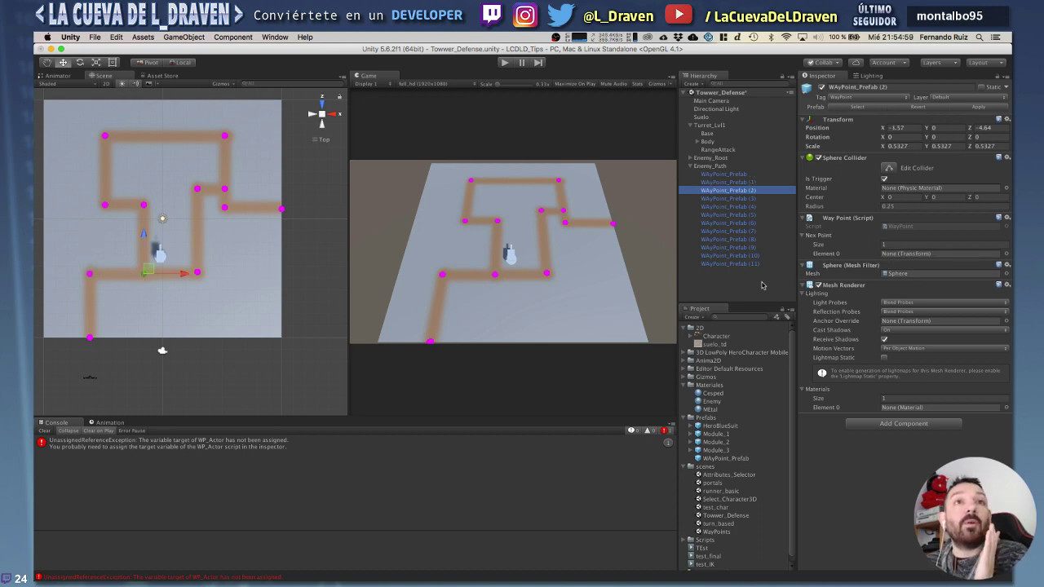
left_click(898, 244)
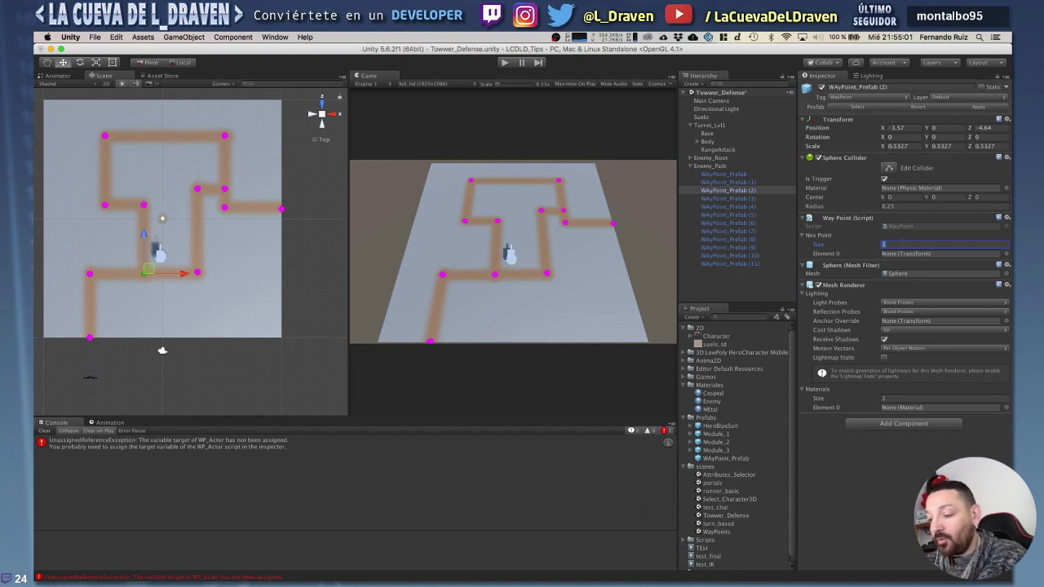
Set WAyPoint_Prefab (2)'s Nex Point size to 2, targeting WAyPoint_Prefab (3) and (9).
type("2")
key("Return")
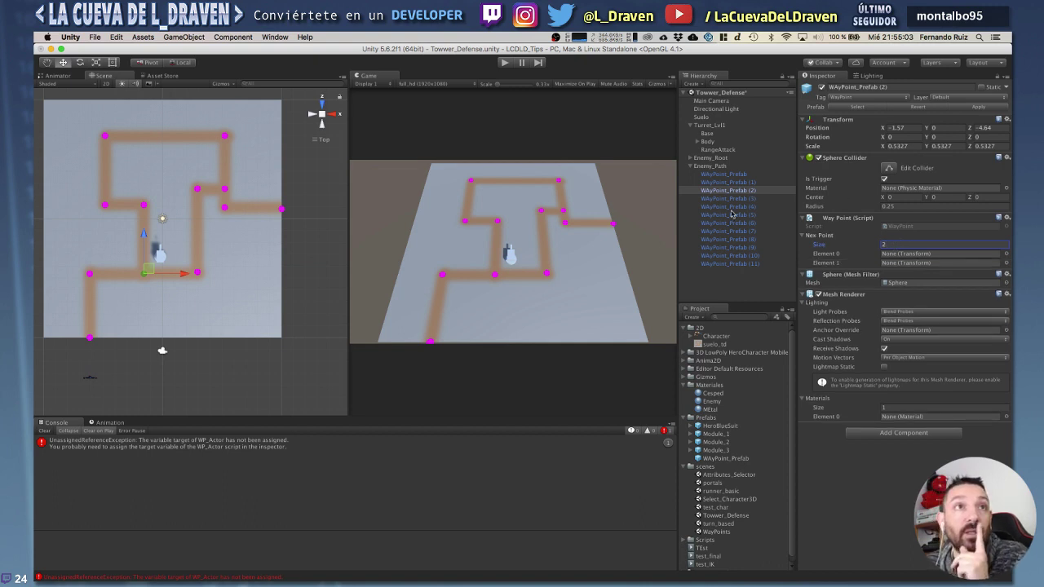
left_click(198, 274)
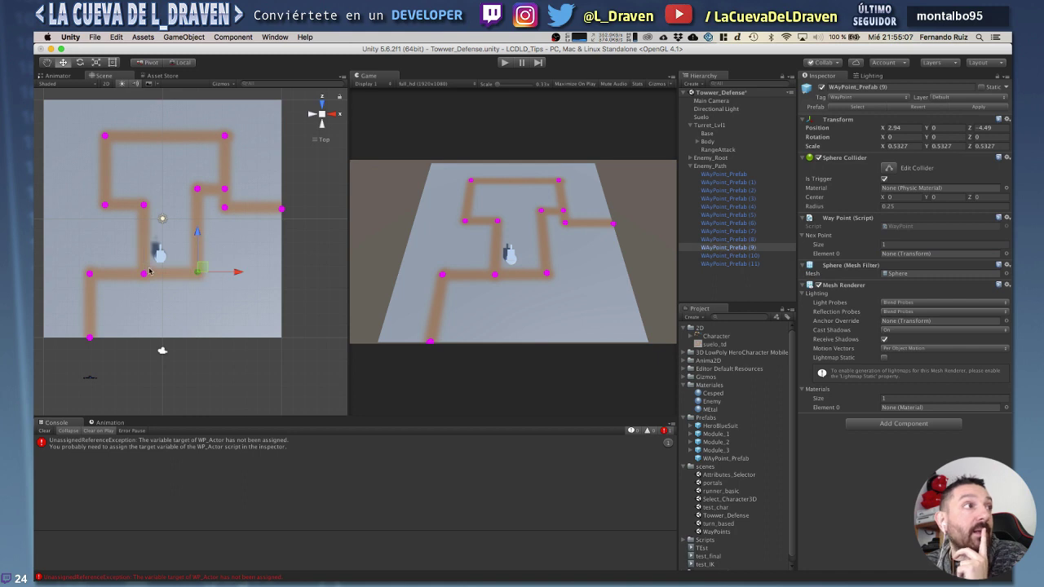
left_click(143, 205)
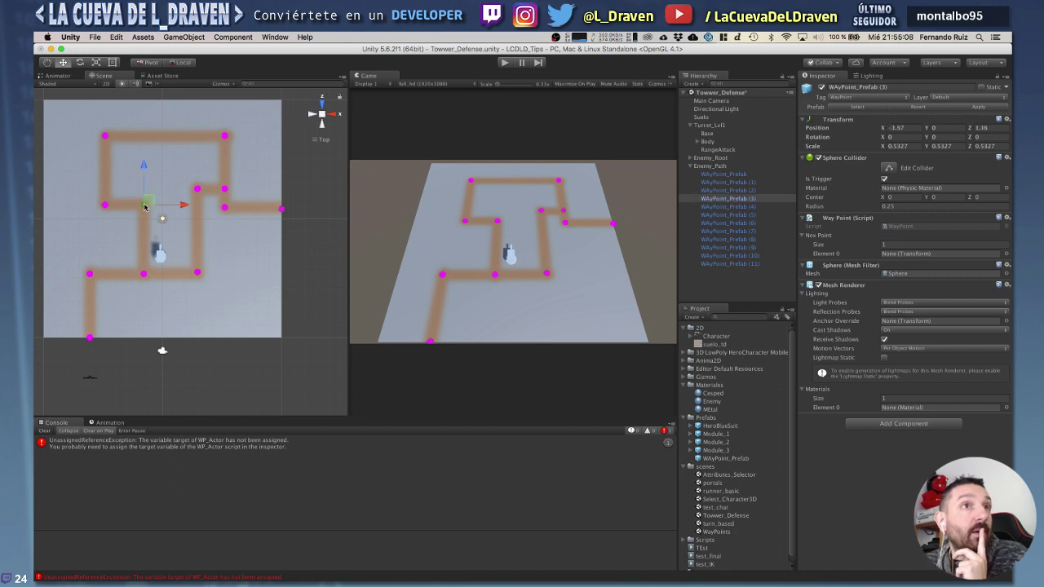
left_click(145, 274)
mouse_move(739, 190)
left_mouse_down()
mouse_move(889, 253)
mouse_move(886, 263)
left_mouse_up()
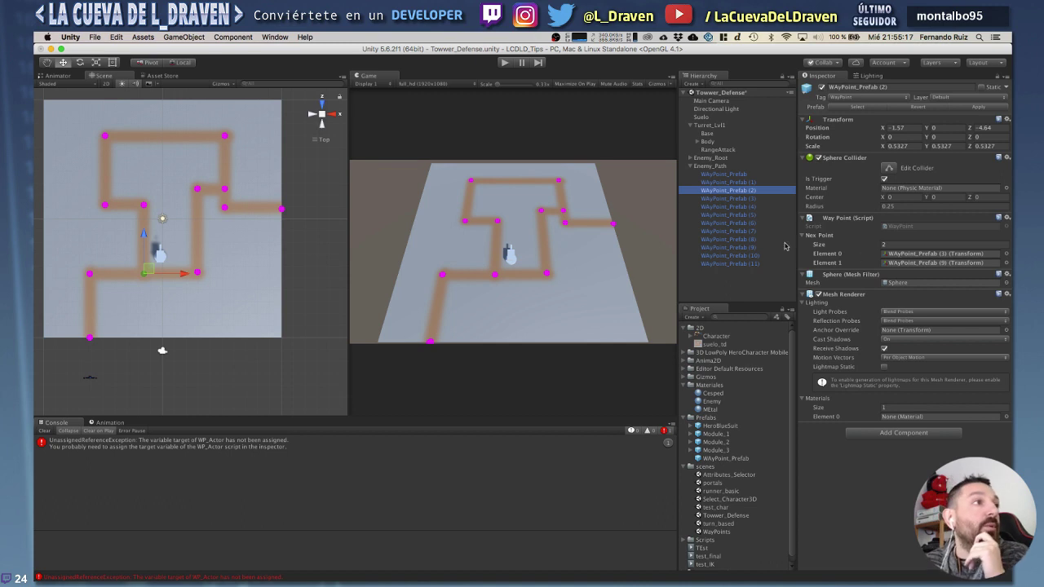
Chain waypoints (3) through (7), each pointing to the next as its Nex Point.
left_click(146, 205)
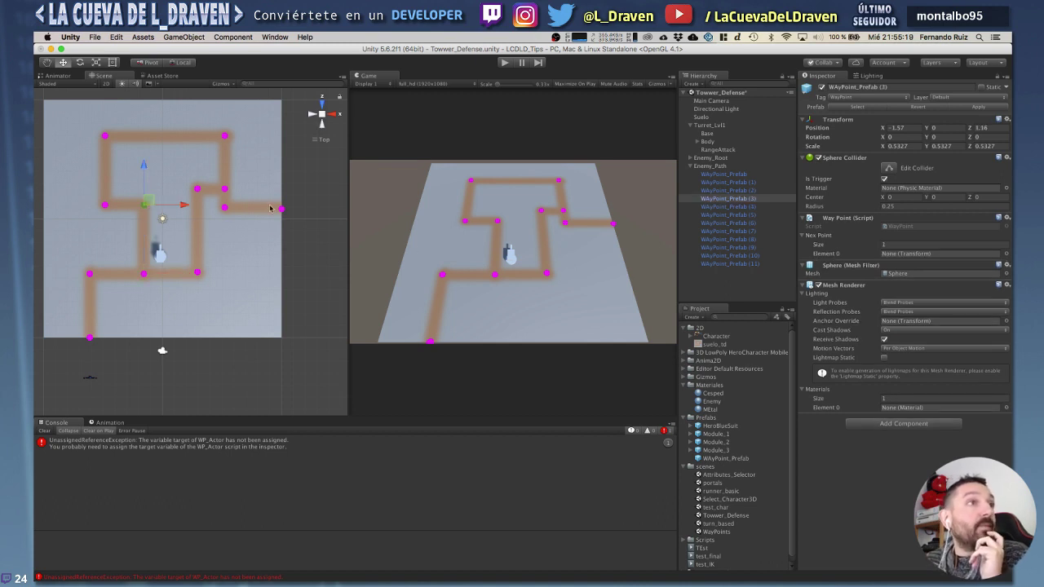
left_click_drag(746, 207, 889, 261)
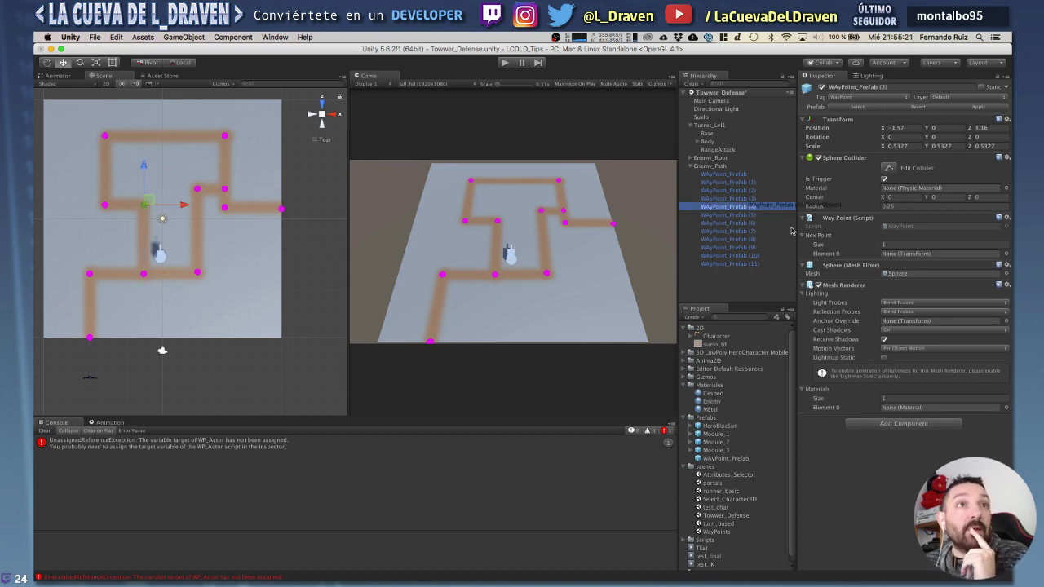
left_click(757, 208)
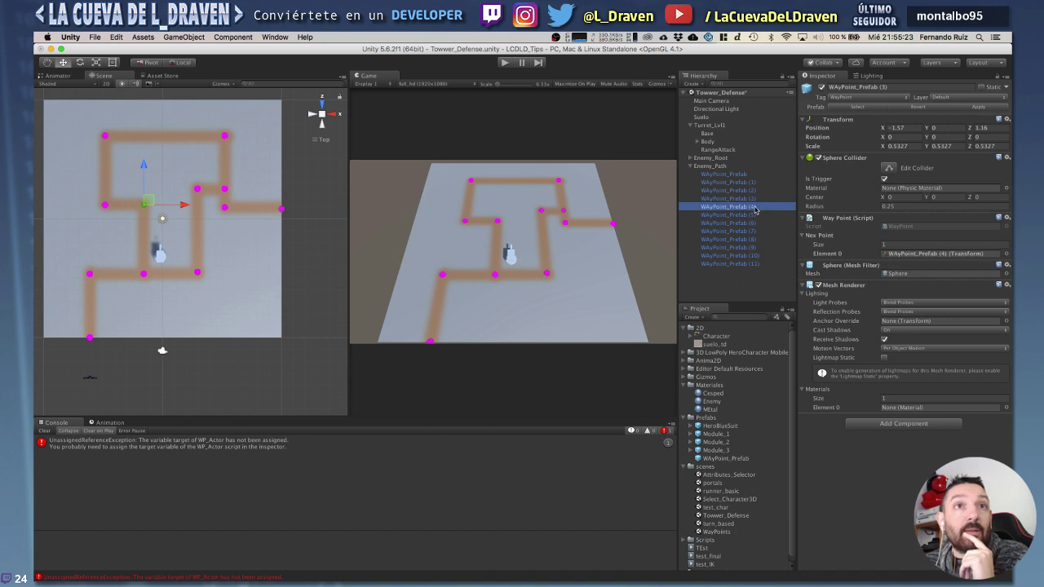
left_click_drag(756, 216, 890, 258)
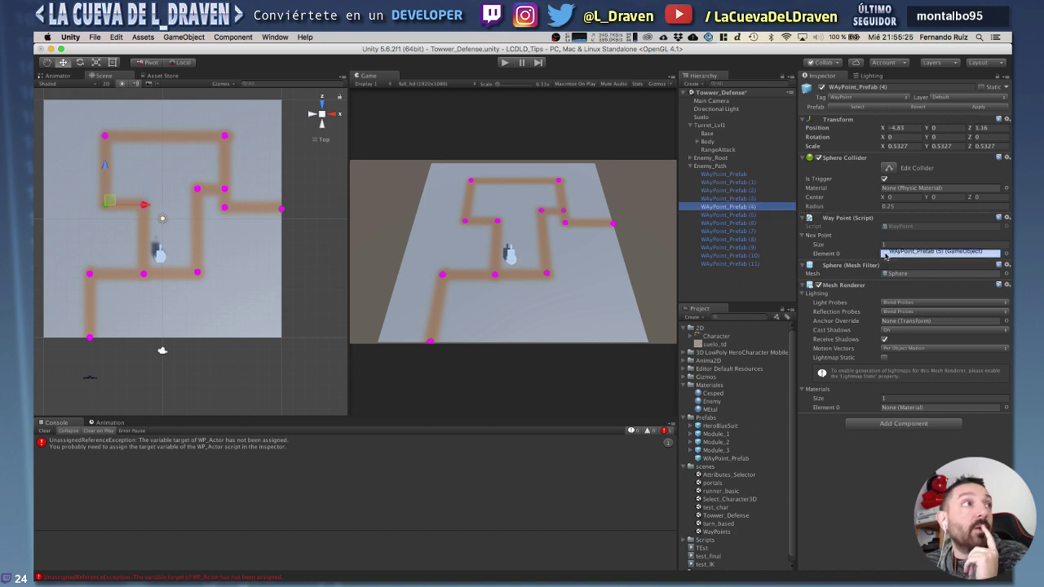
left_click(756, 215)
left_click_drag(756, 223, 898, 254)
left_click(756, 224)
left_click(756, 232)
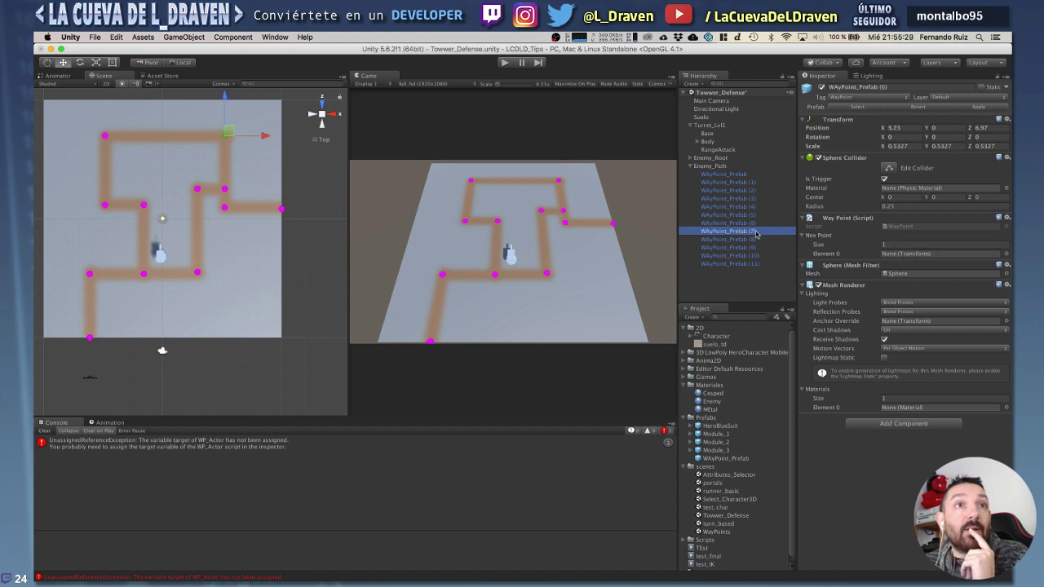
left_click_drag(756, 233, 890, 254)
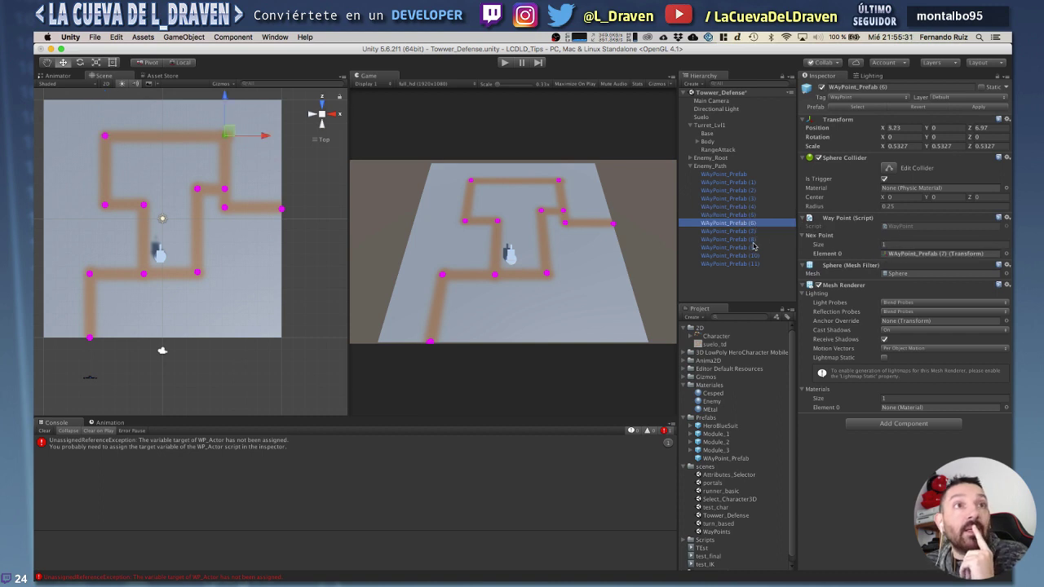
Link the branch backwards: WAyPoint_Prefab (9) to (8), and (8) to (7).
left_click_drag(753, 232, 899, 255)
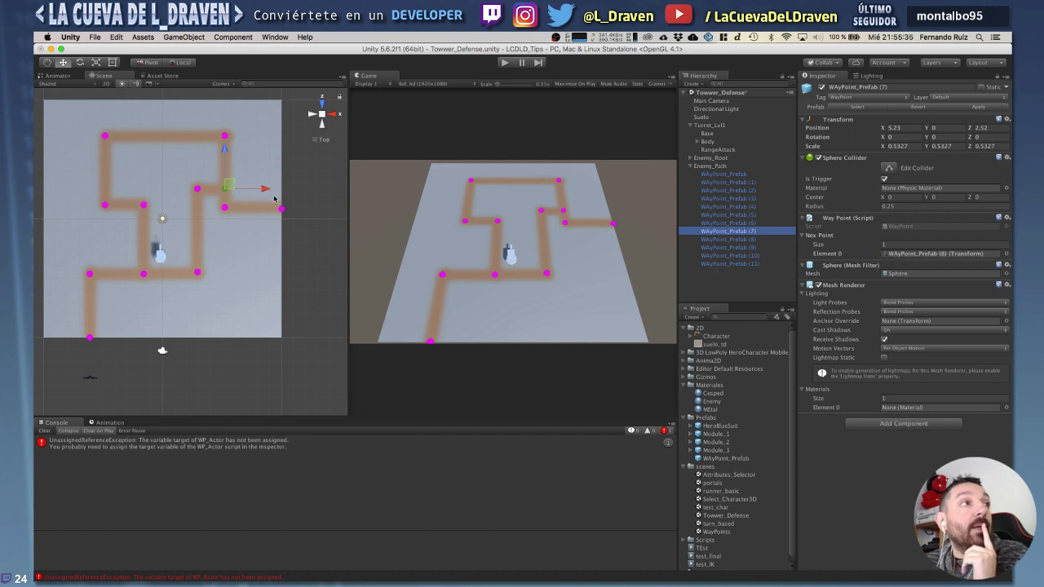
left_click(757, 240)
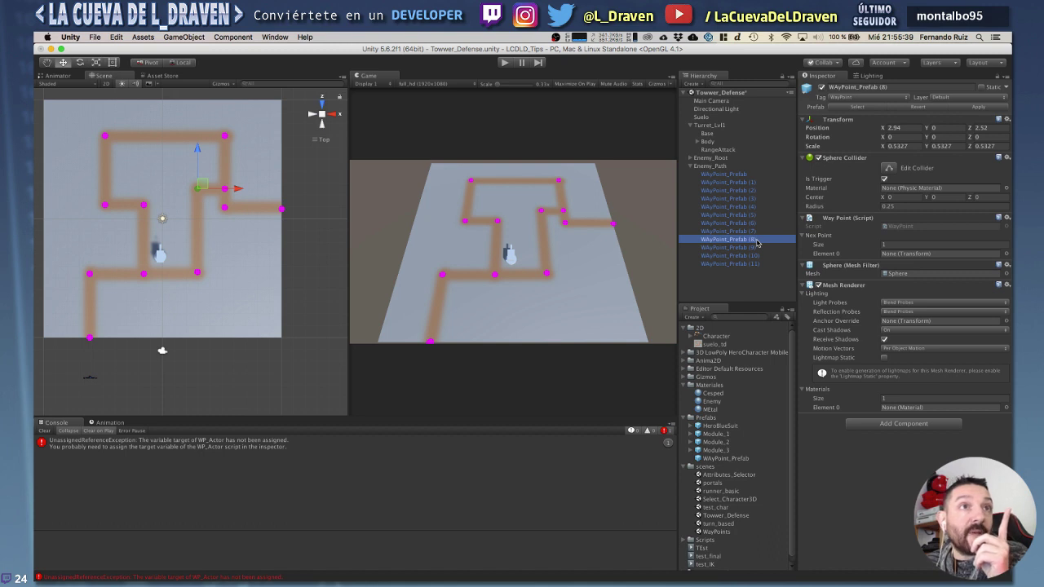
left_click(757, 248)
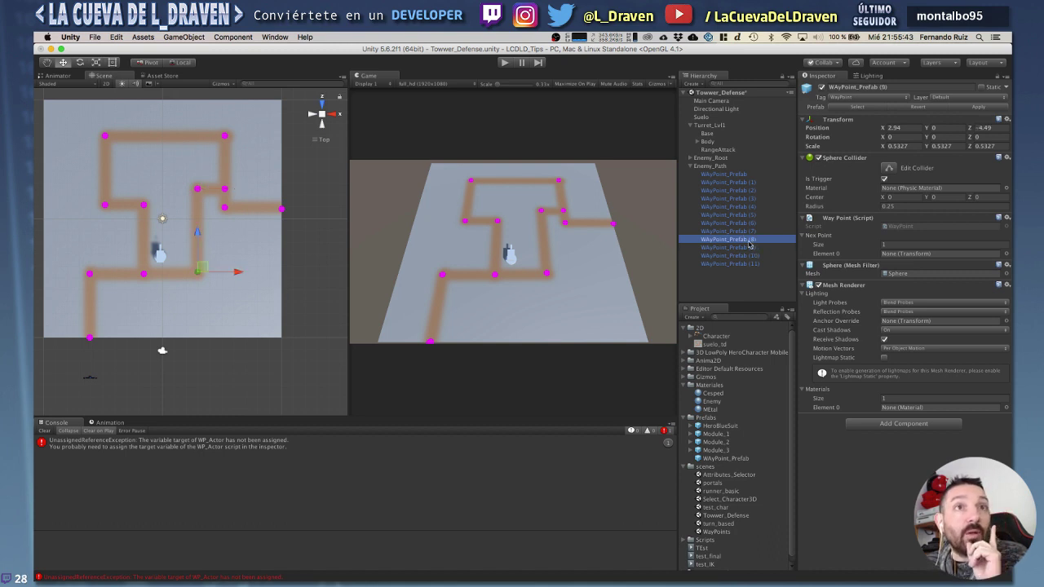
left_click_drag(738, 239, 898, 254)
left_click(764, 239)
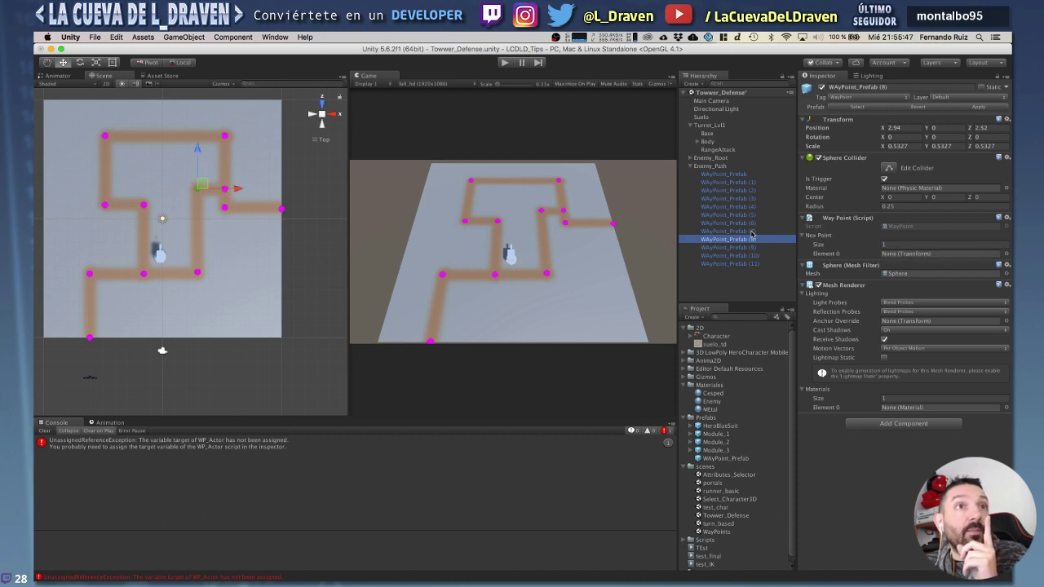
left_click_drag(752, 233, 938, 254)
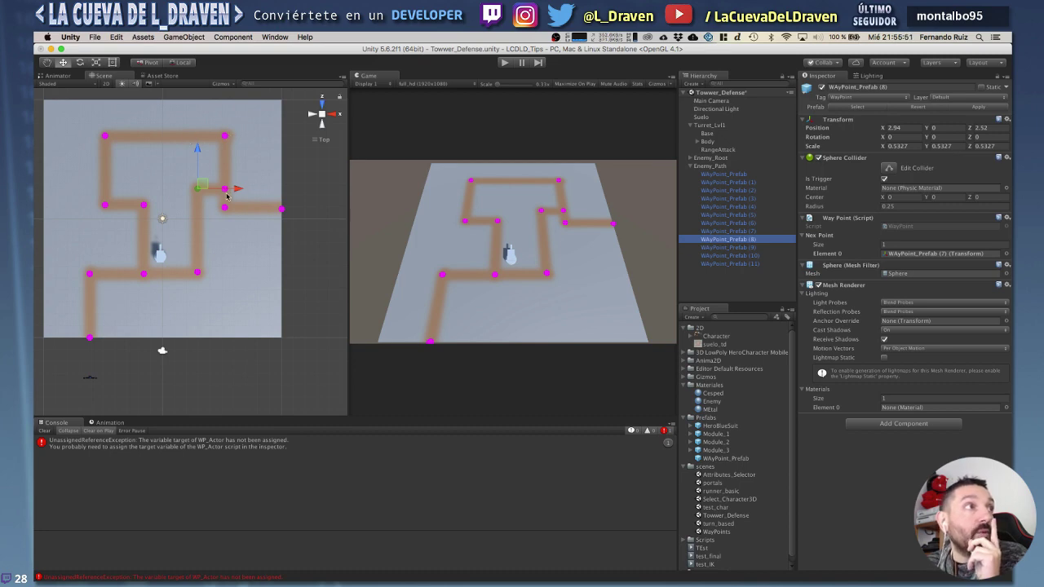
Set WAyPoint_Prefab (7)'s next point to (10), and (10)'s next point to (11).
left_click(226, 189)
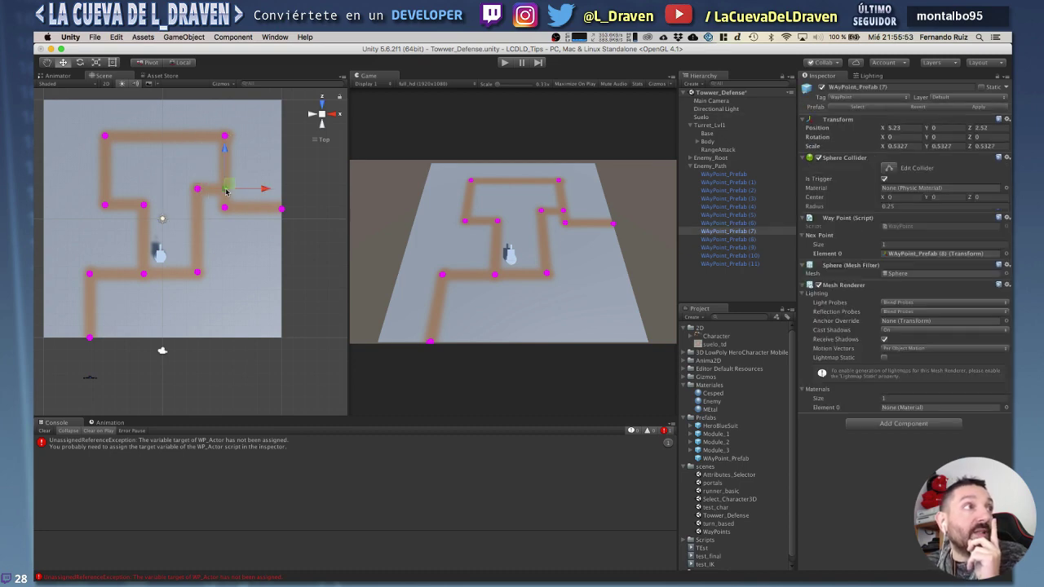
left_click(196, 192)
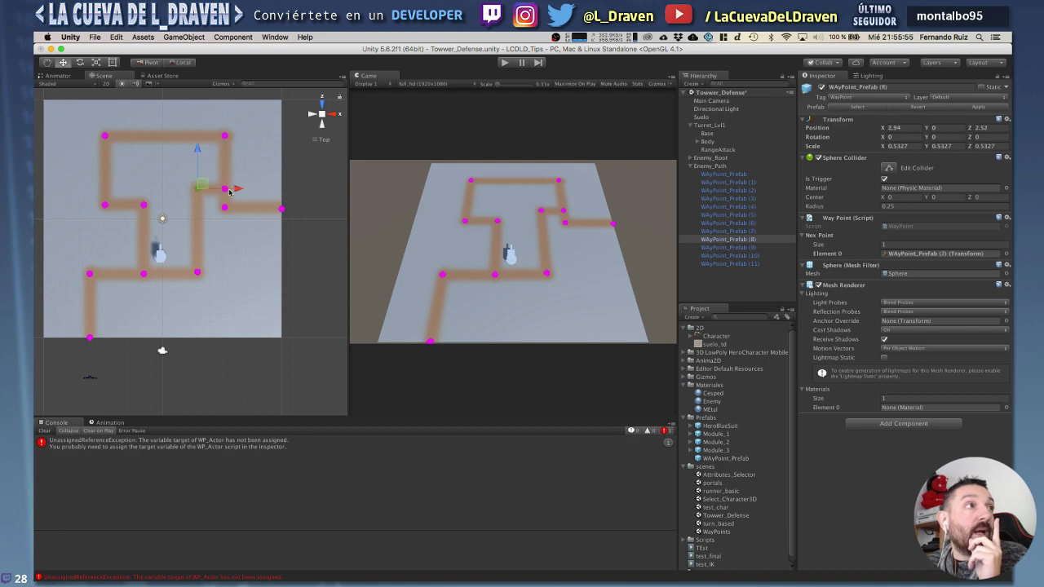
left_click(224, 191)
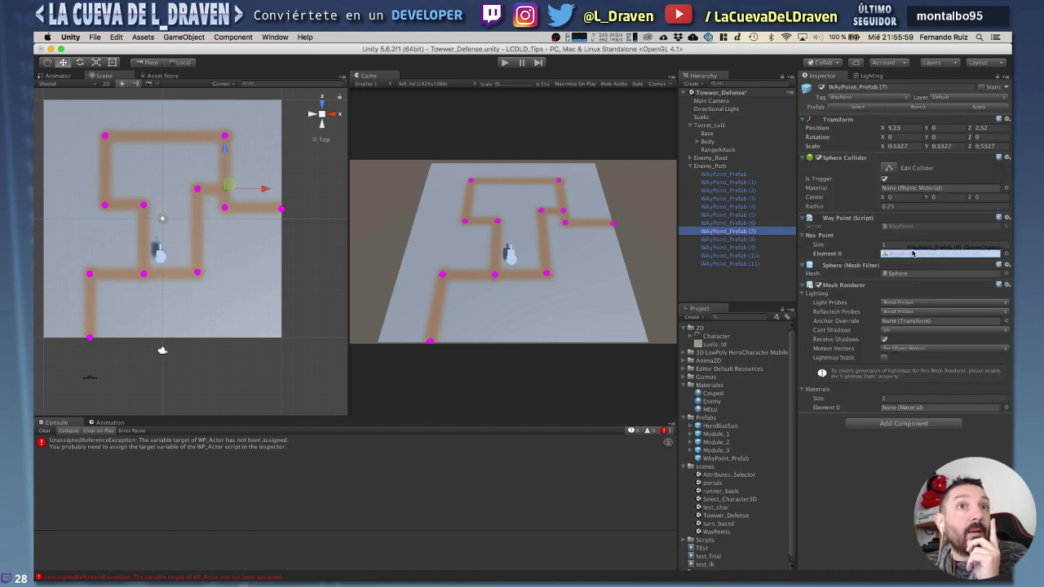
left_click_drag(753, 248, 915, 254)
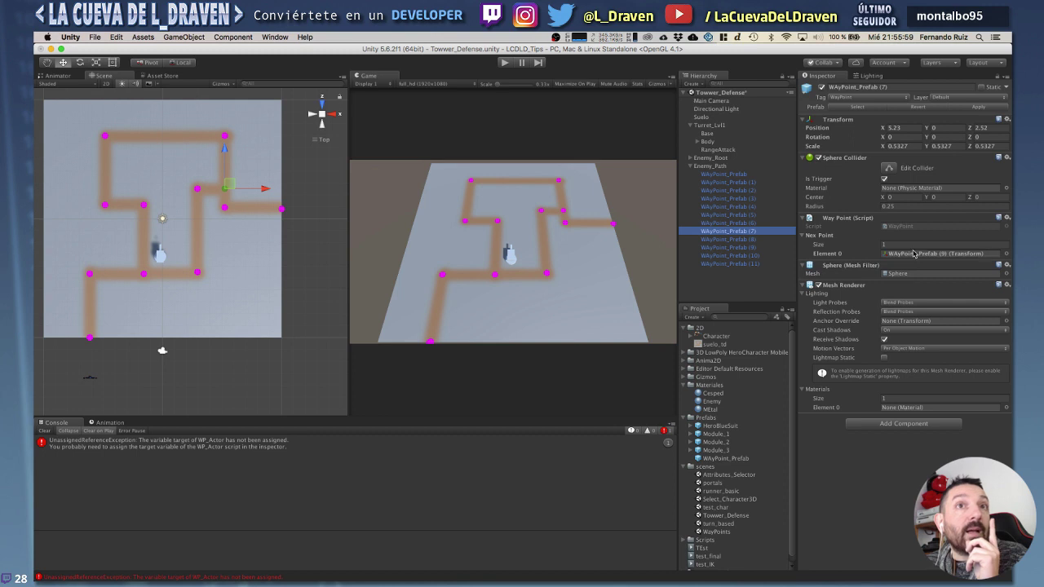
left_click(226, 209)
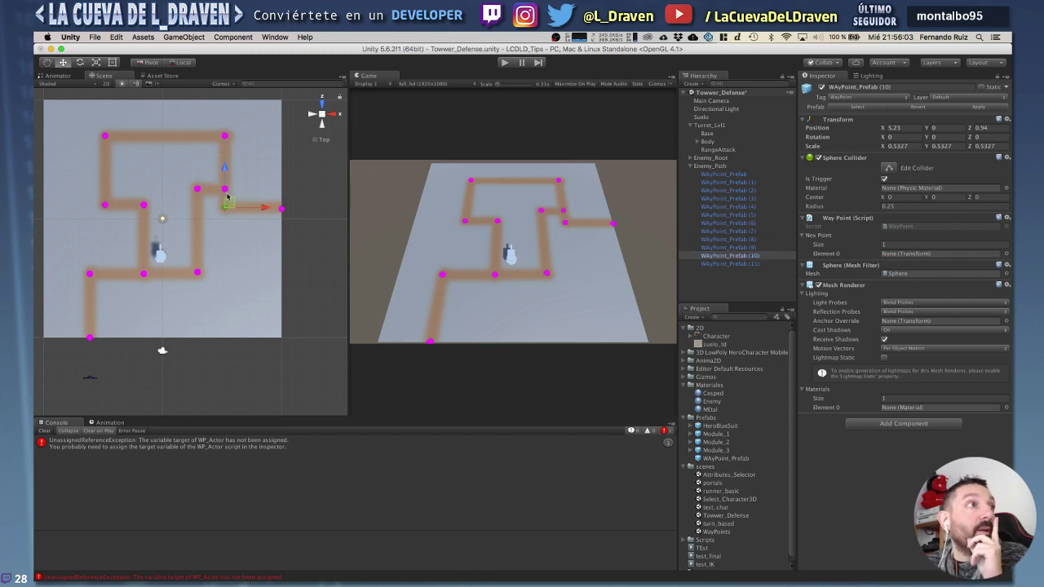
left_click(200, 190)
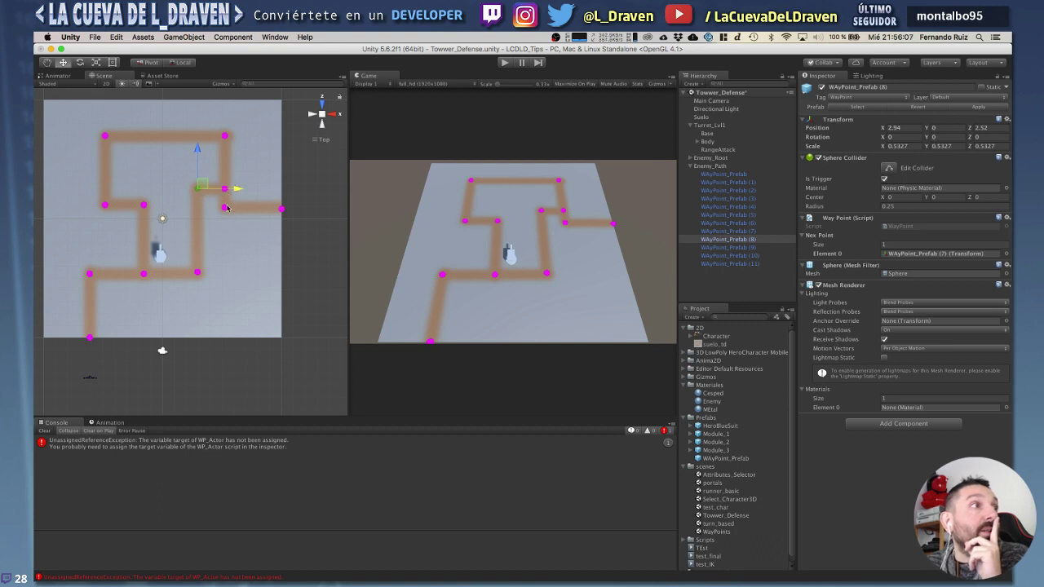
left_click(232, 190)
left_click(227, 191)
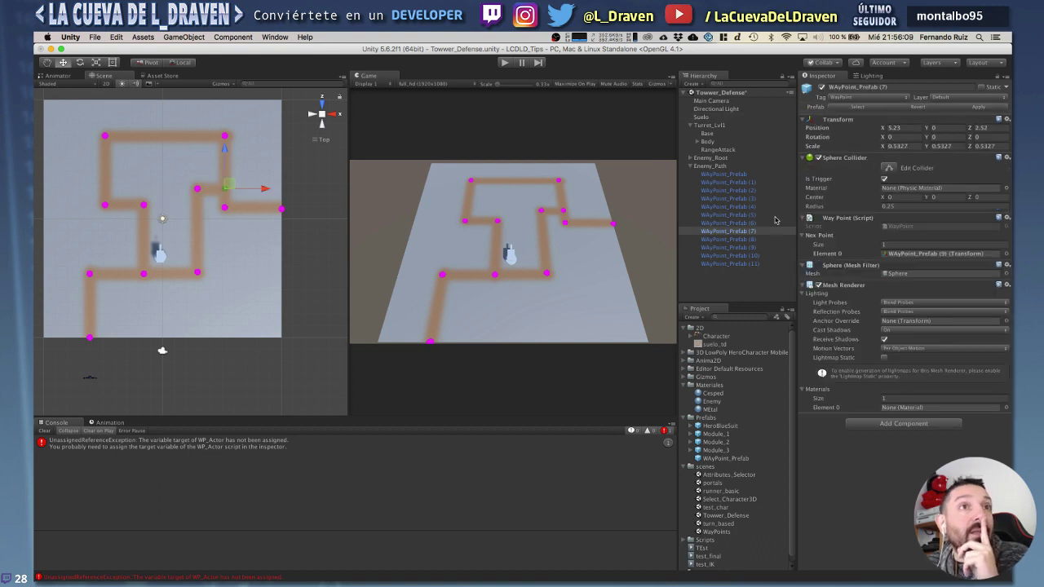
left_click_drag(752, 256, 905, 258)
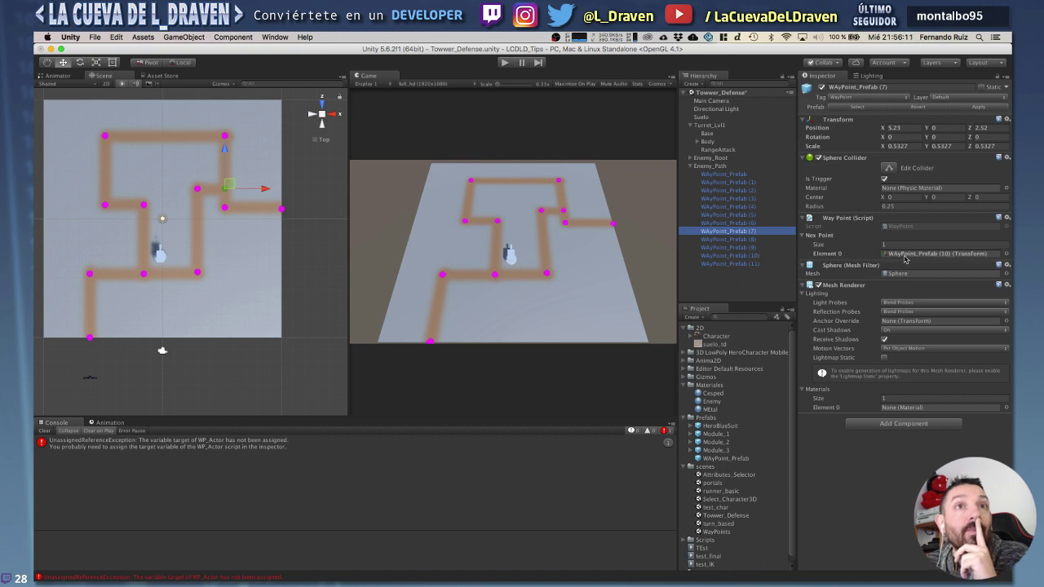
left_click(741, 255)
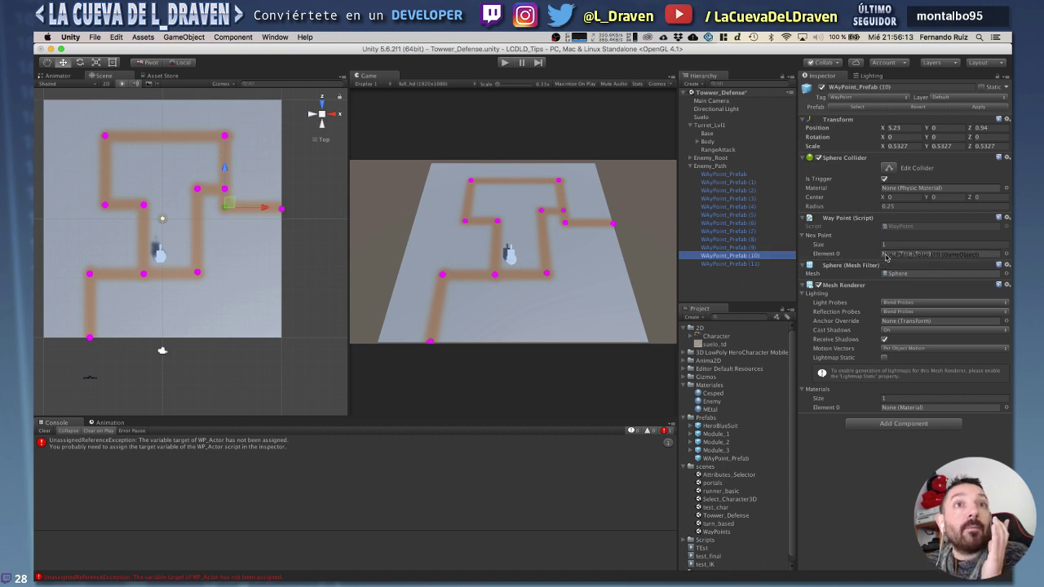
left_click_drag(730, 264, 877, 258)
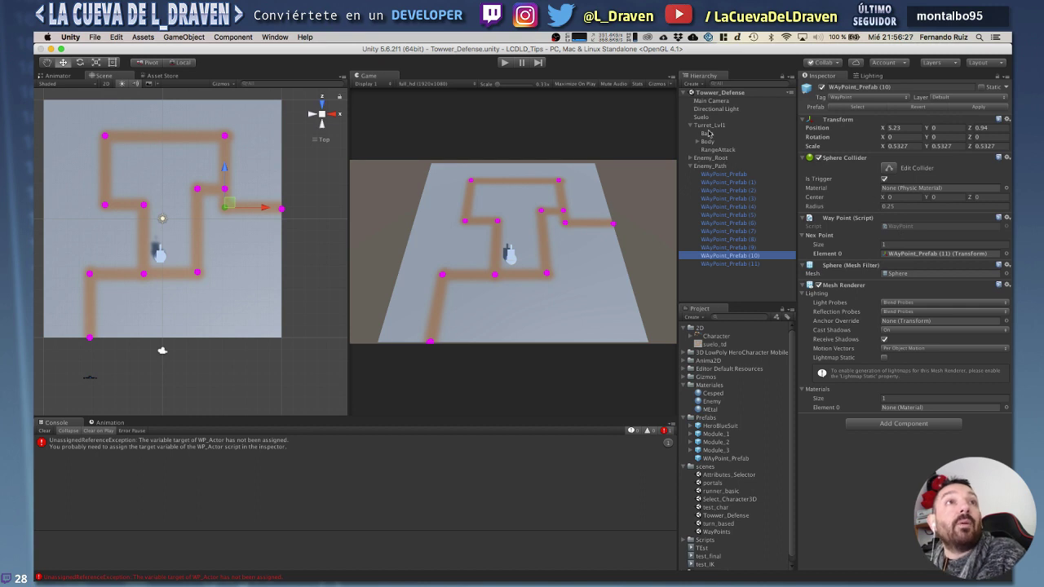
Make WAyPoint_Prefab the WP_Actor Target on Enemy_Root, then collapse Enemy_Path and Enemy_Root.
left_click(691, 158)
left_click(713, 158)
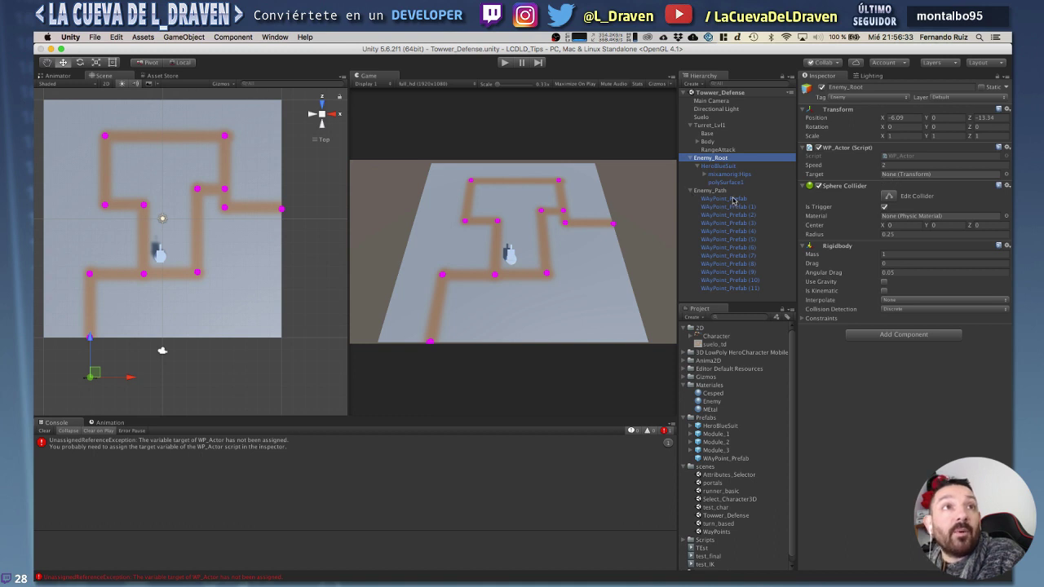
left_click_drag(732, 198, 899, 178)
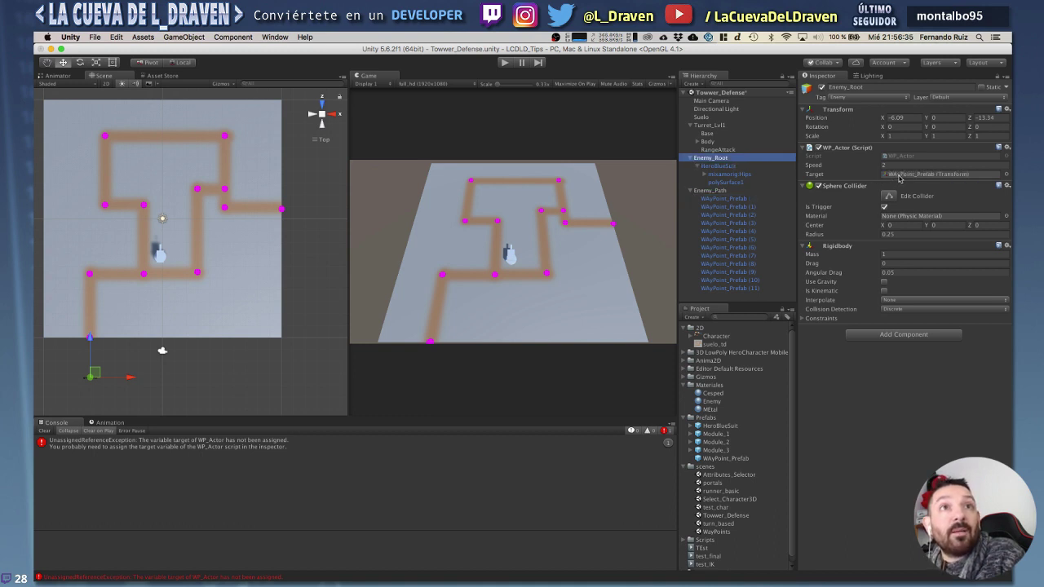
left_click(691, 190)
left_click(691, 159)
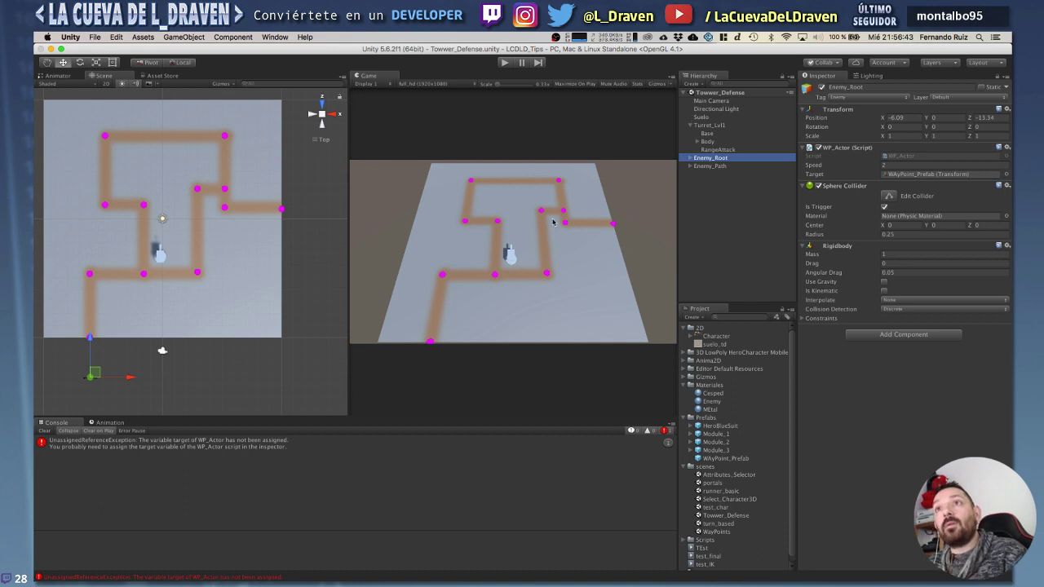
Play the scene, stop it, and play again to watch the enemy walk the waypoints.
left_click(505, 62)
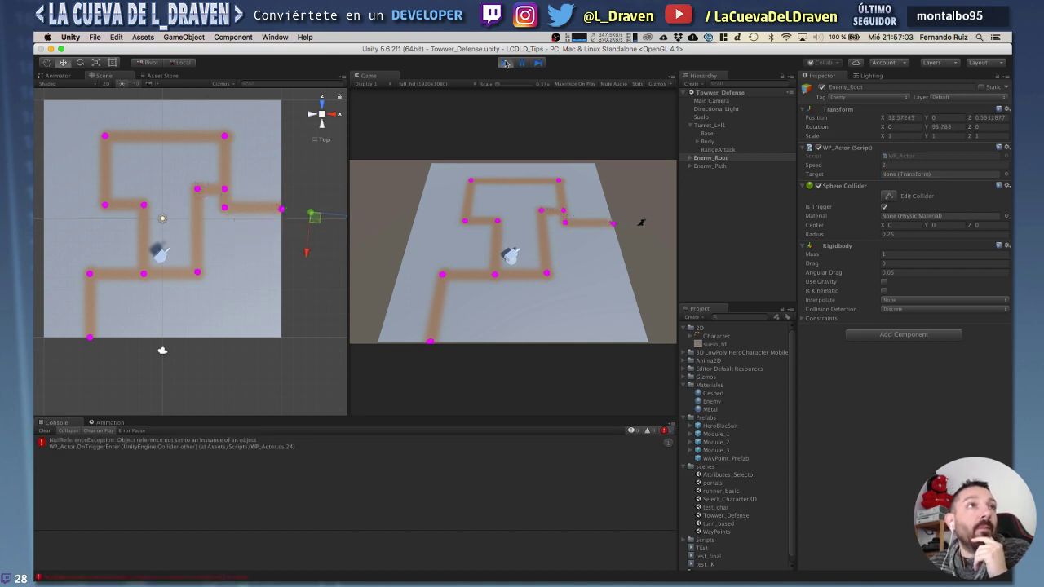
left_click(506, 64)
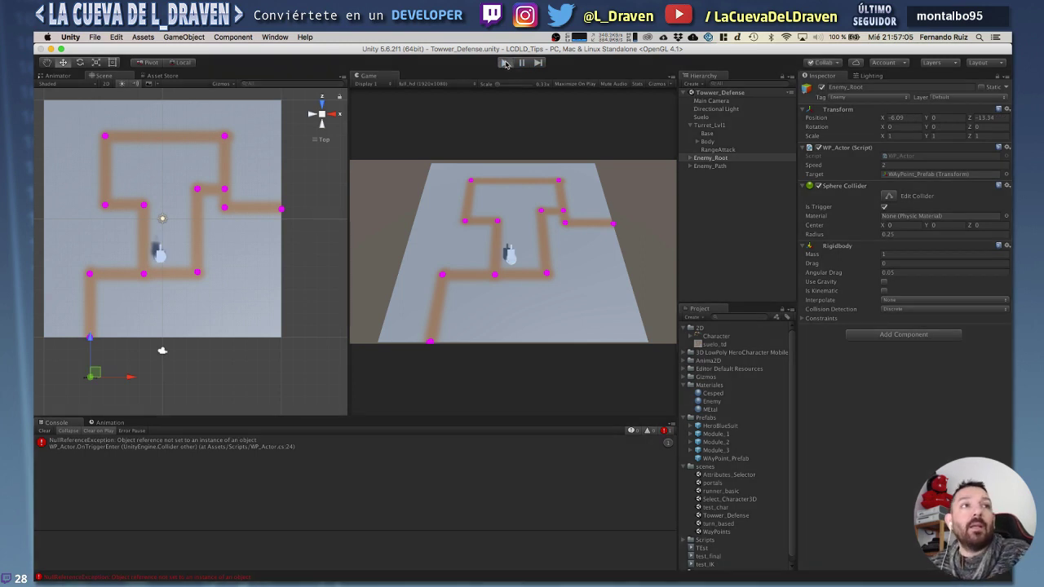
left_click(506, 63)
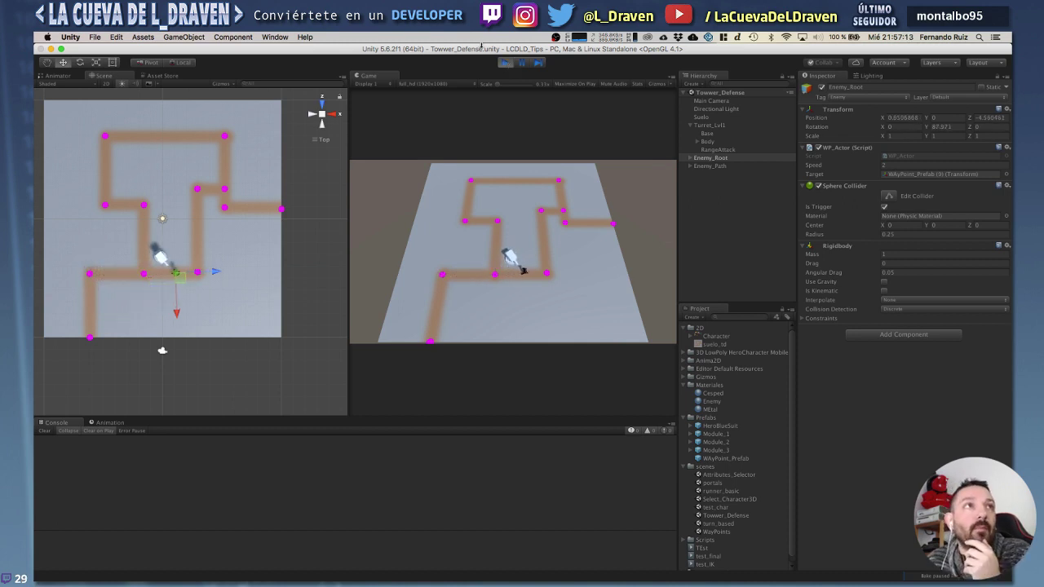
Rerun the game twice to watch the enemy reach WAyPoint_Prefab (11), then stop play mode.
left_click(506, 63)
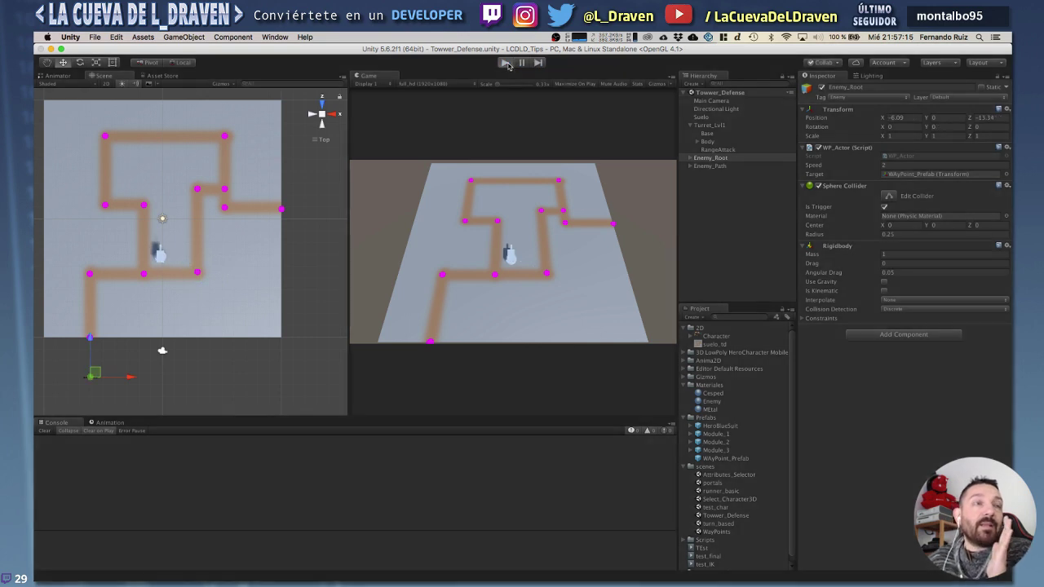
left_click(506, 64)
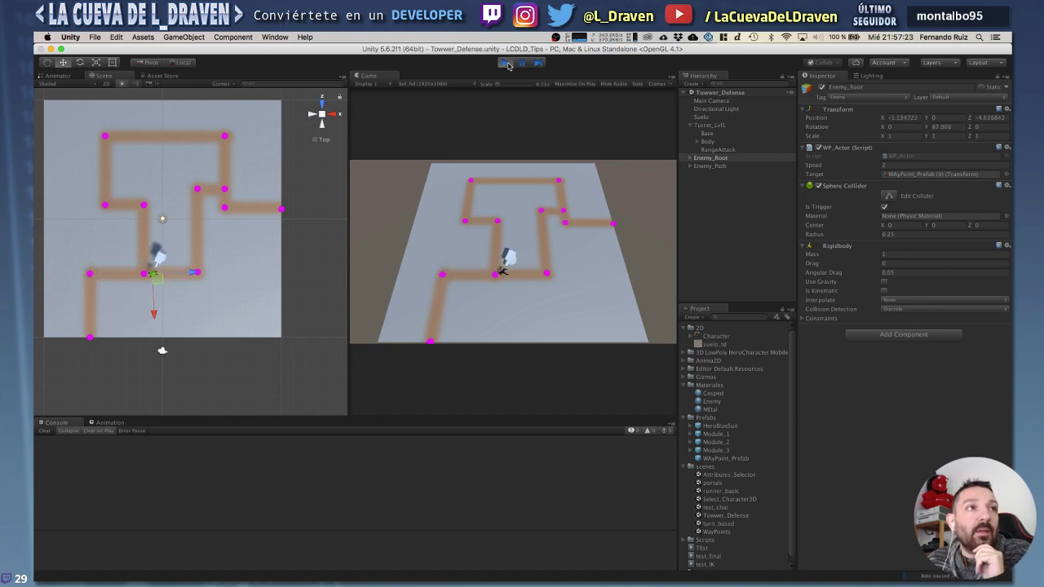
left_click(508, 65)
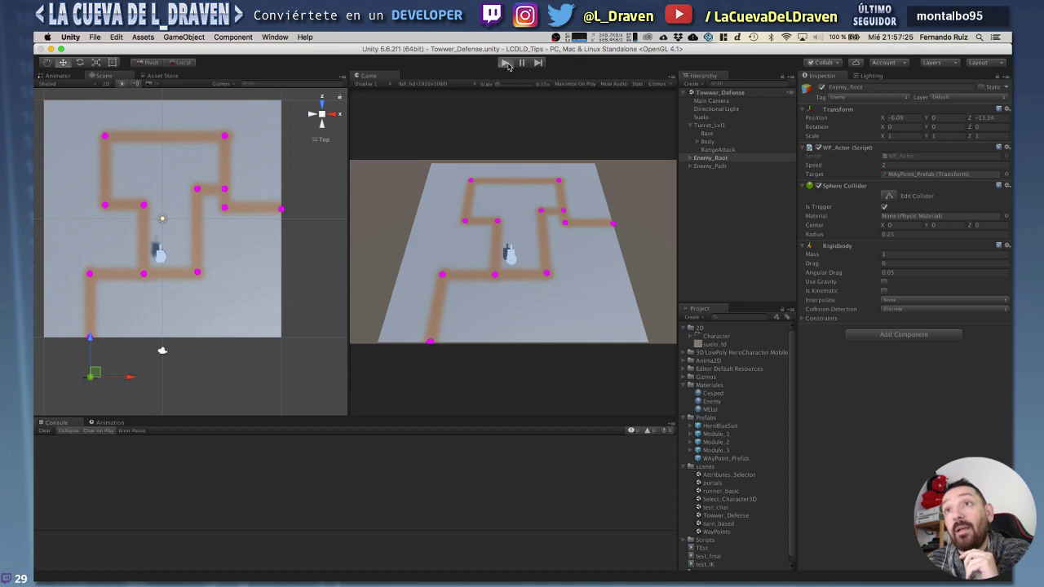
left_click(505, 63)
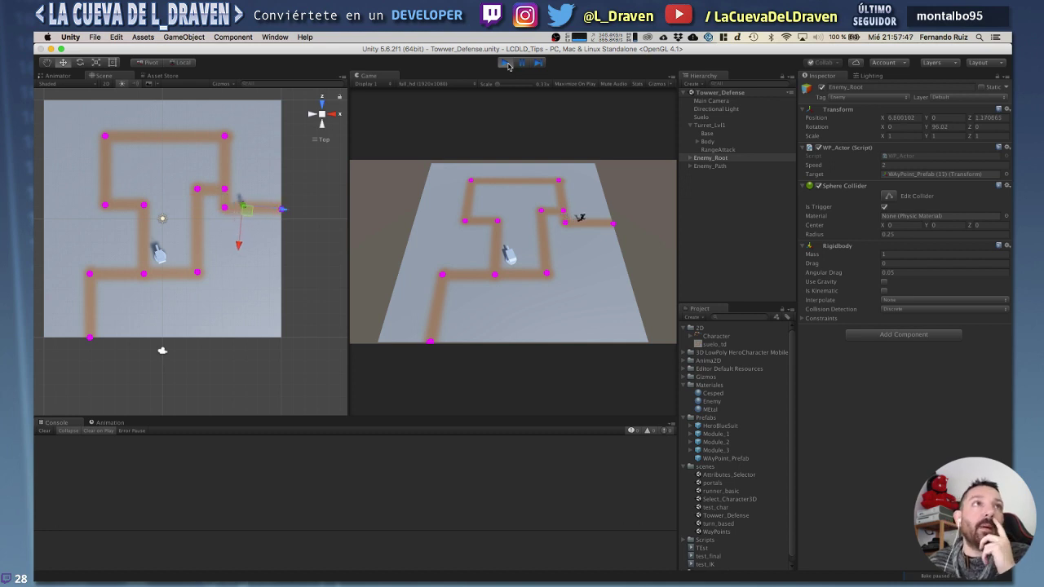
left_click(507, 65)
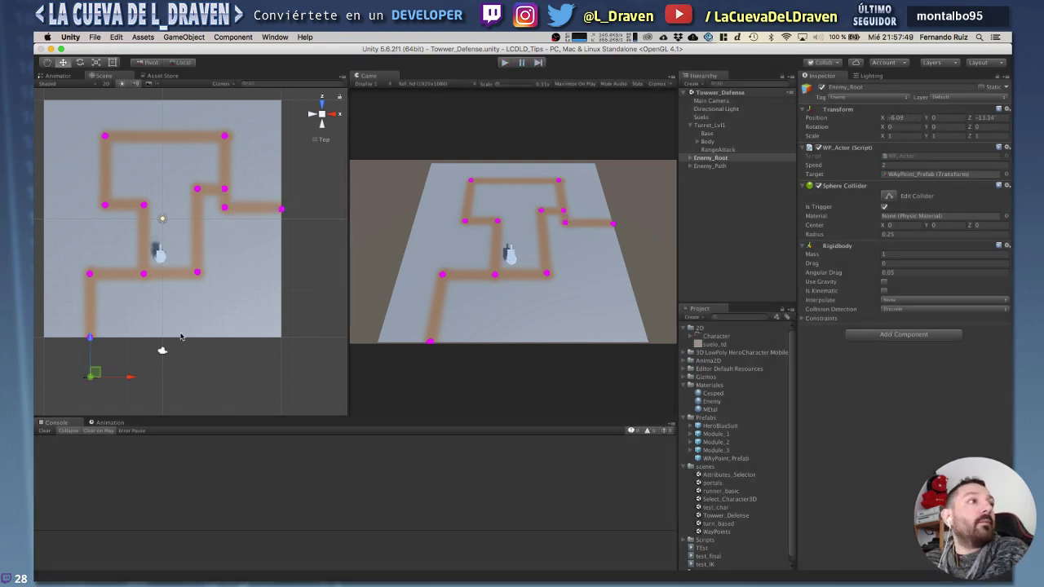
Duplicate Enemy_Root twice and space the copies along Z, the second back at -15.31.
left_click(721, 159)
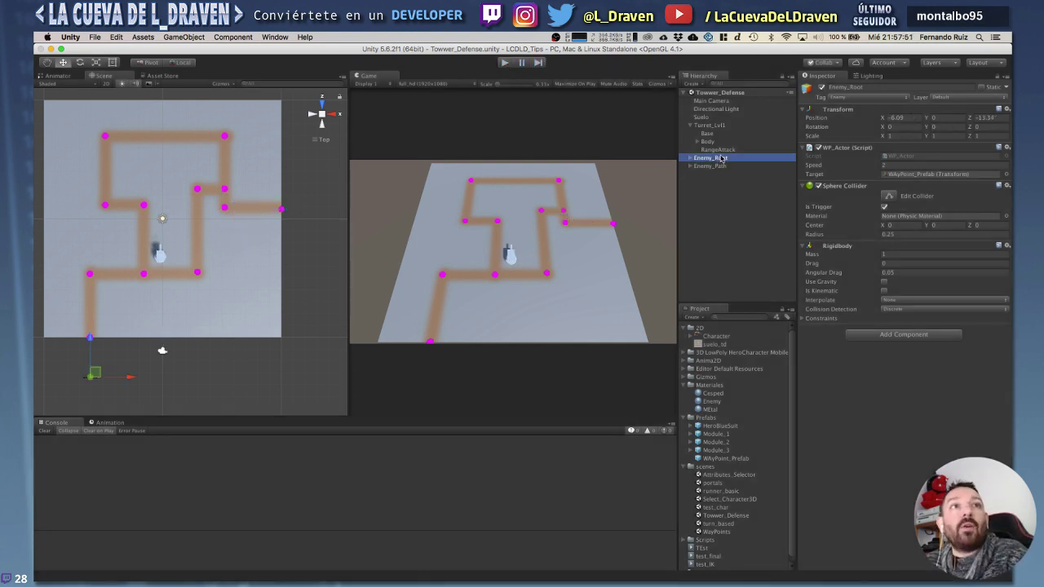
key("super+d")
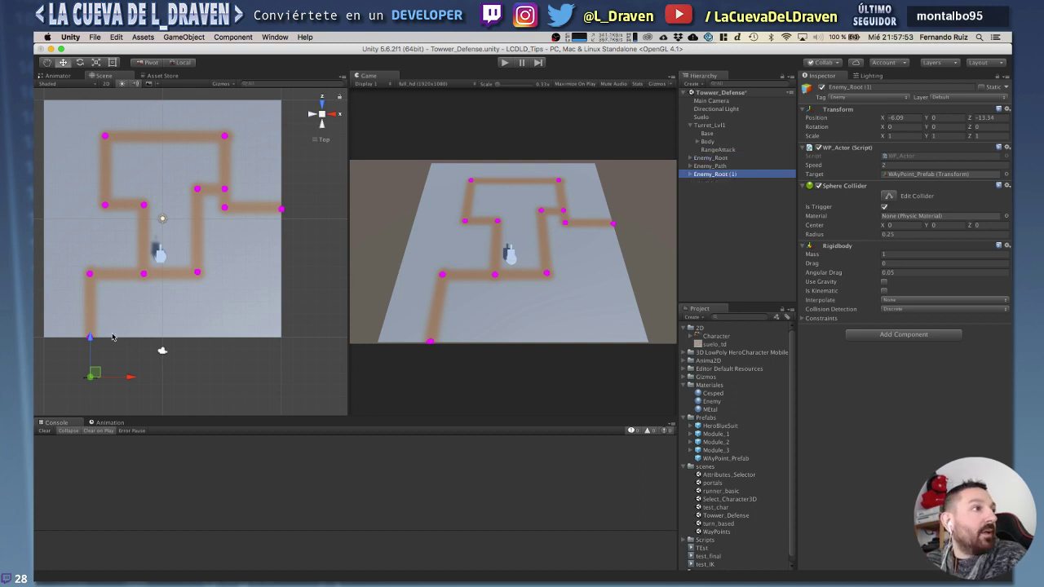
scroll(113, 337, "down", 2)
left_click_drag(100, 327, 101, 308)
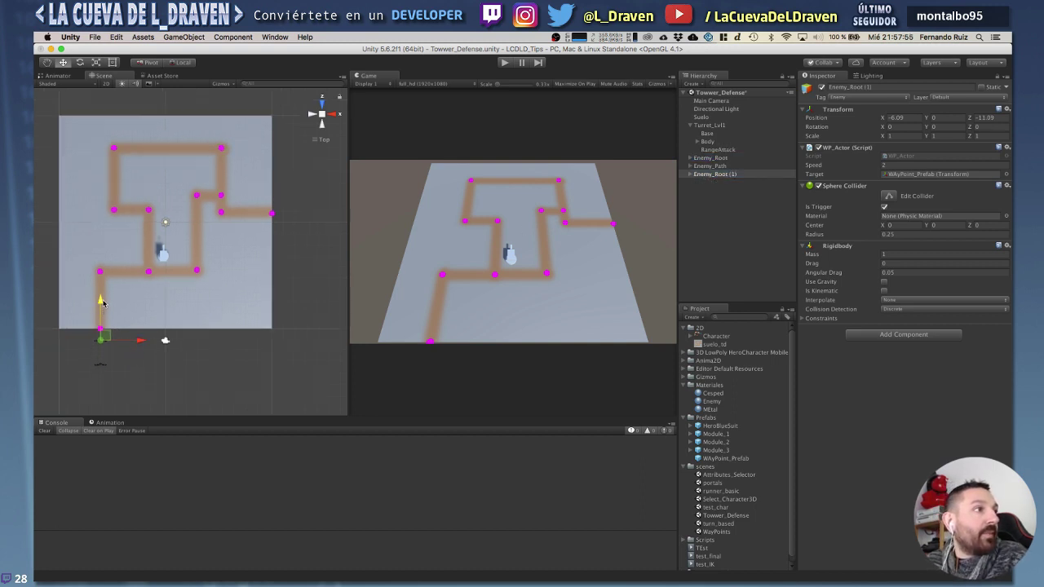
key("super+d")
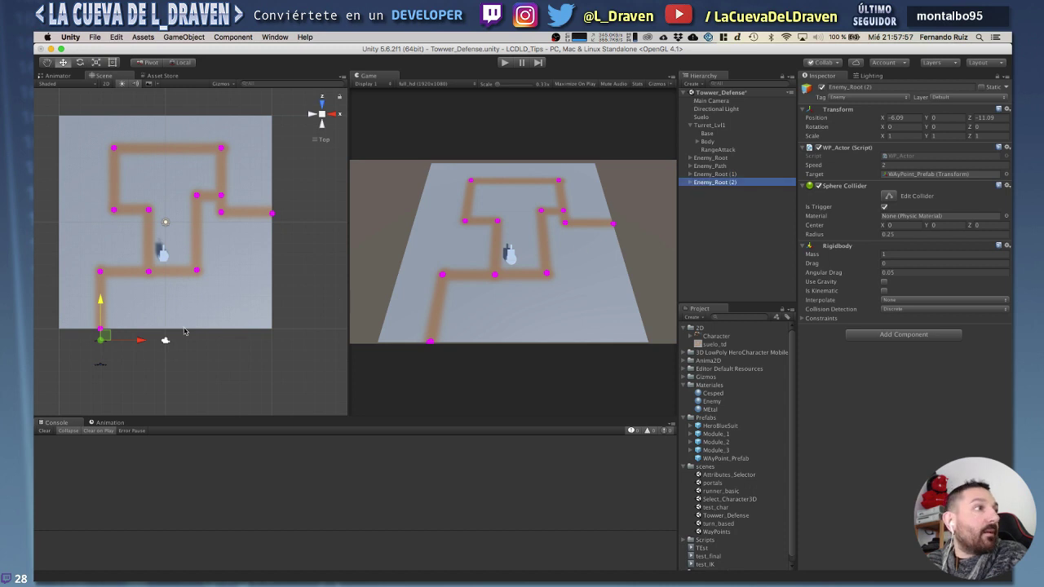
left_click_drag(101, 306, 102, 352)
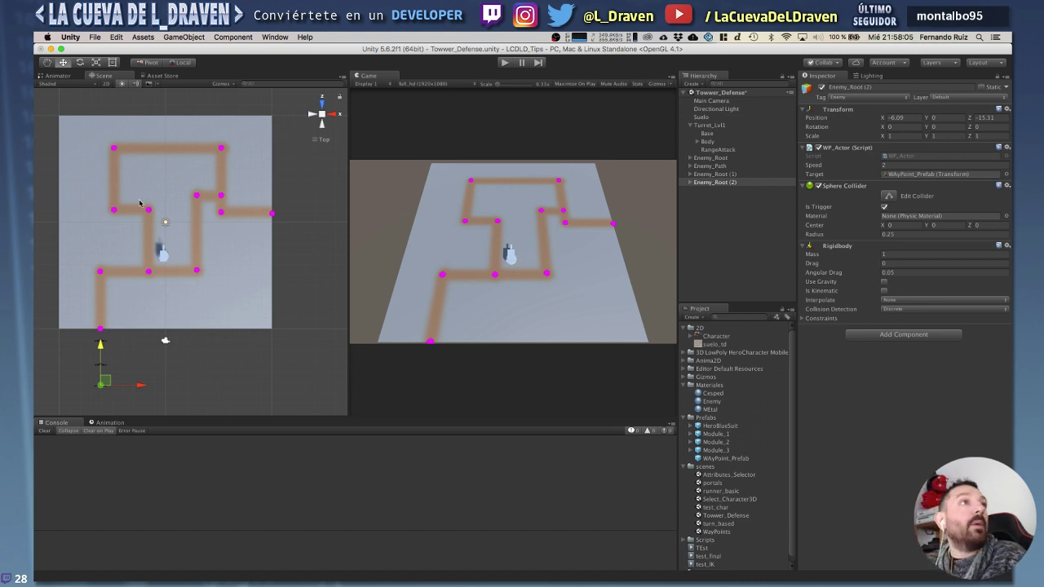
Run the scene with the three enemies on the path, then stop it.
left_click(506, 65)
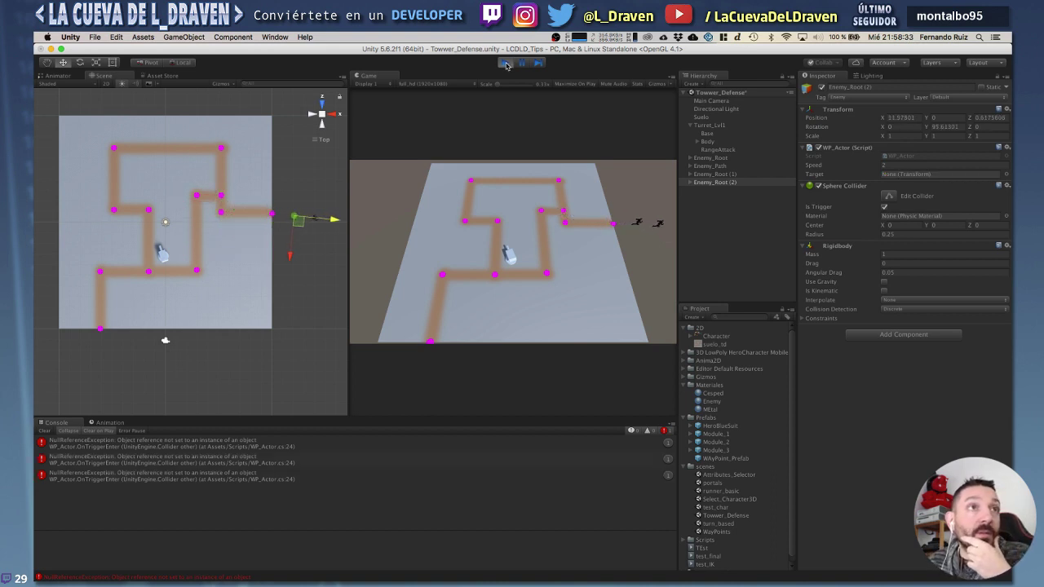
left_click(506, 64)
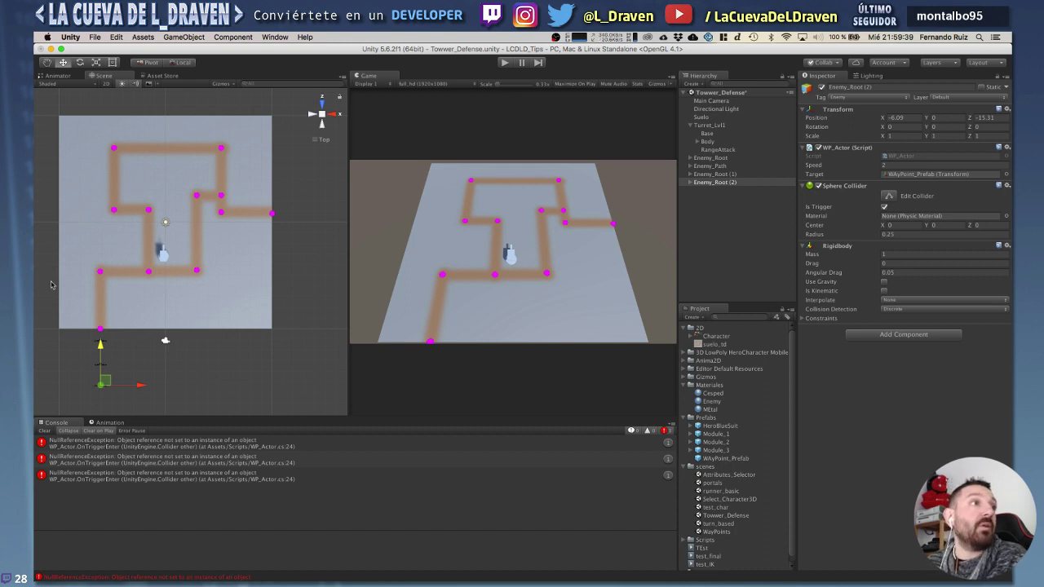
Clear the console errors, then duplicate Turret_Lvl1 twice, placing a copy upper-left on the map.
left_click(46, 431)
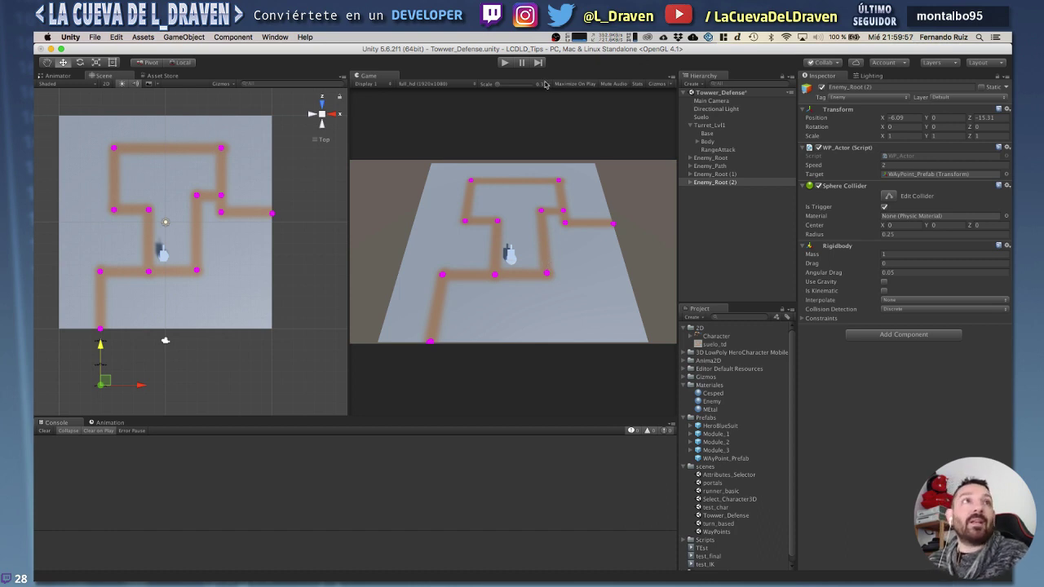
left_click(690, 125)
left_click(707, 125)
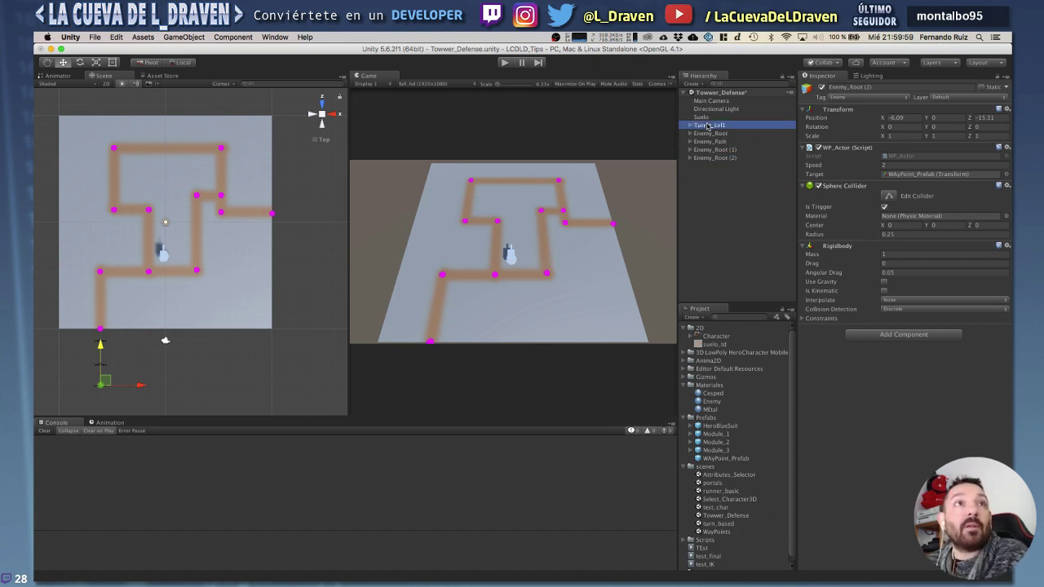
key("super+d")
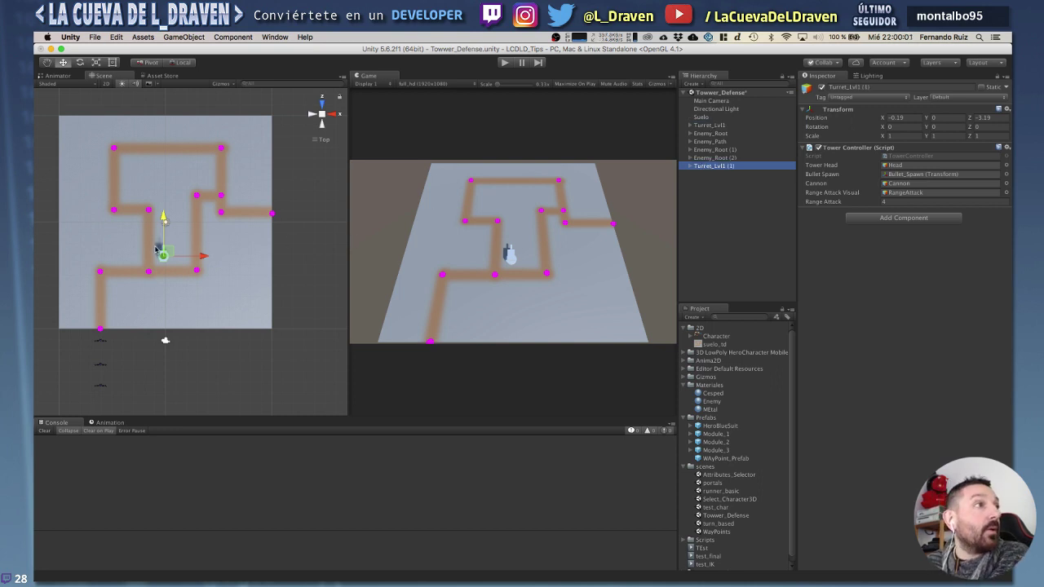
mouse_move(167, 250)
left_mouse_down()
mouse_move(132, 192)
mouse_move(217, 180)
left_mouse_up()
key("super+d")
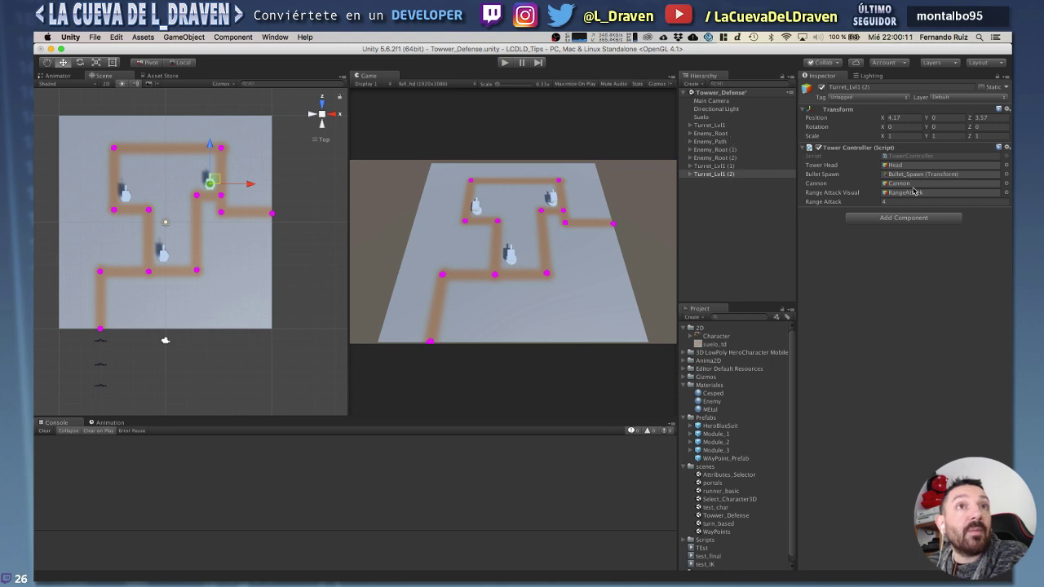
After a quick test run, set the selected turrets' Range Attack to 1.5 and play.
left_click(509, 64)
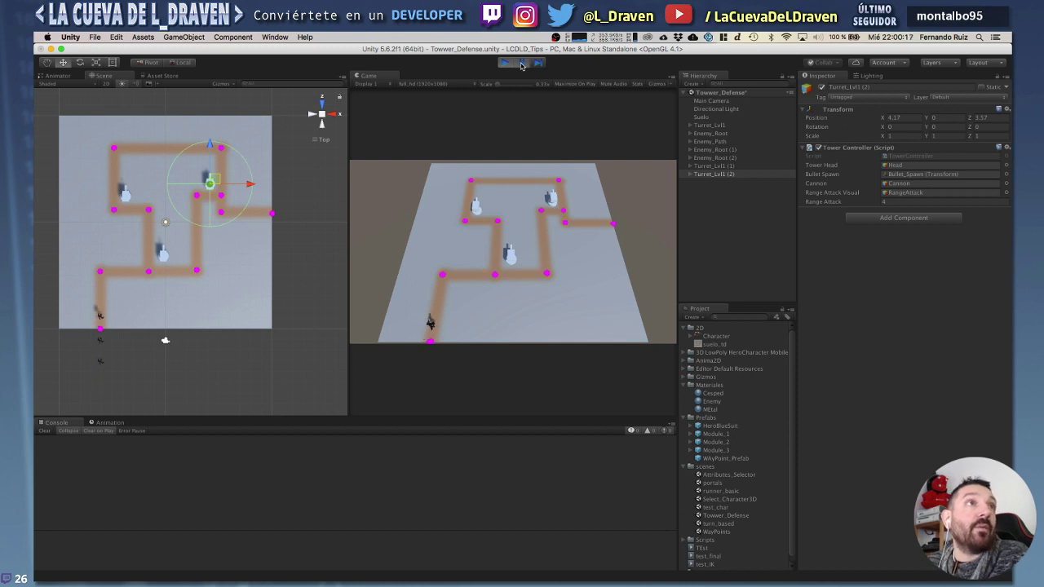
left_click(506, 63)
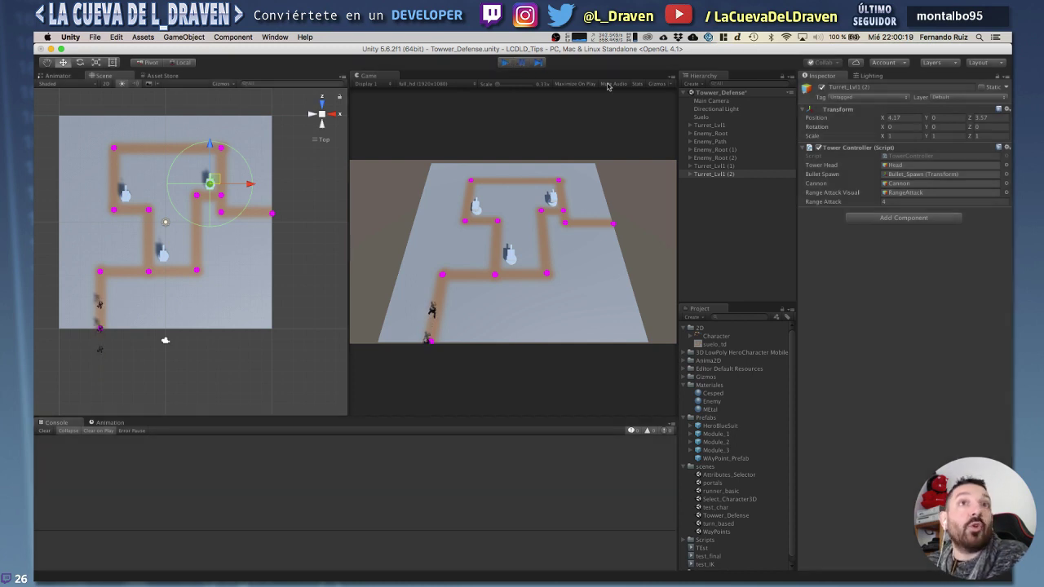
left_click(739, 166, "super")
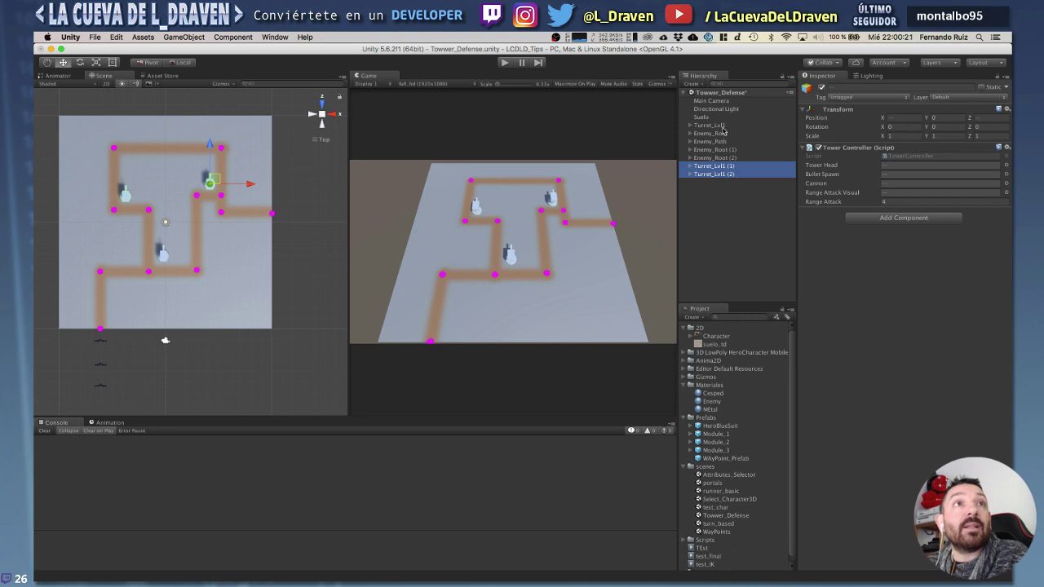
left_click(723, 126, "super")
left_click(884, 202)
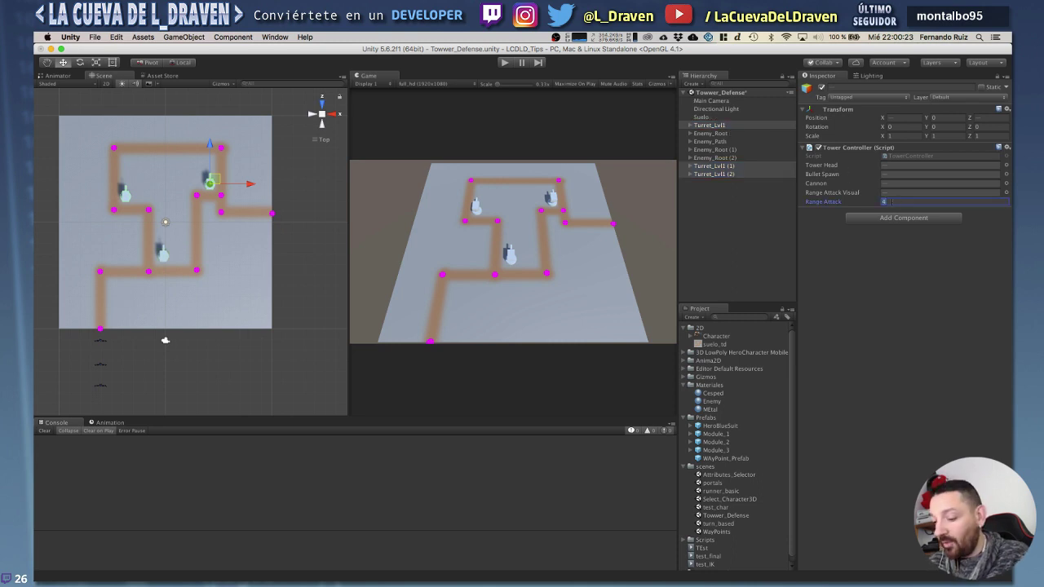
type("1.5")
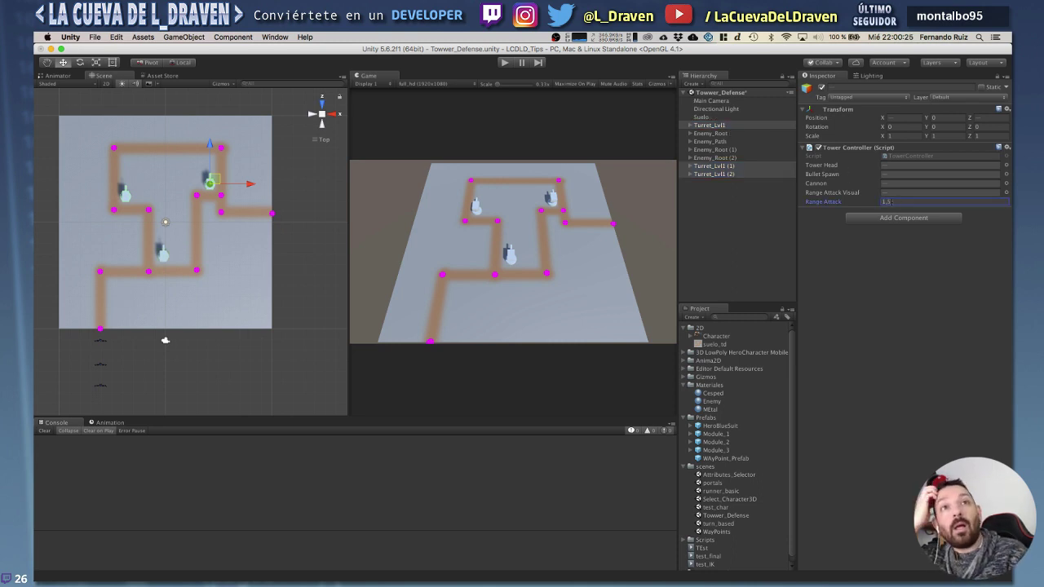
left_click(505, 63)
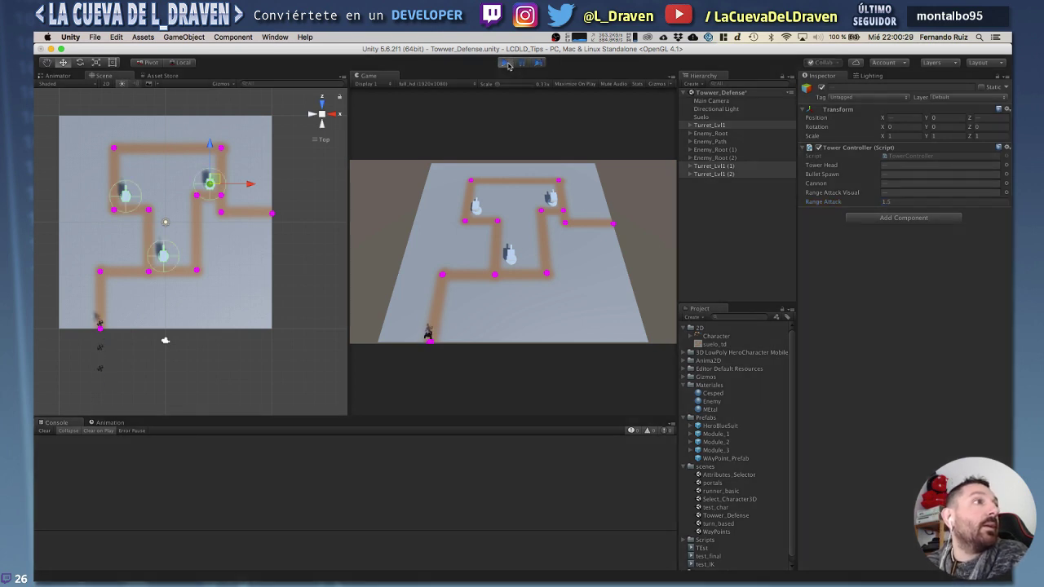
Raise Range Attack to 2 and run the game again to test the turrets.
left_click(506, 64)
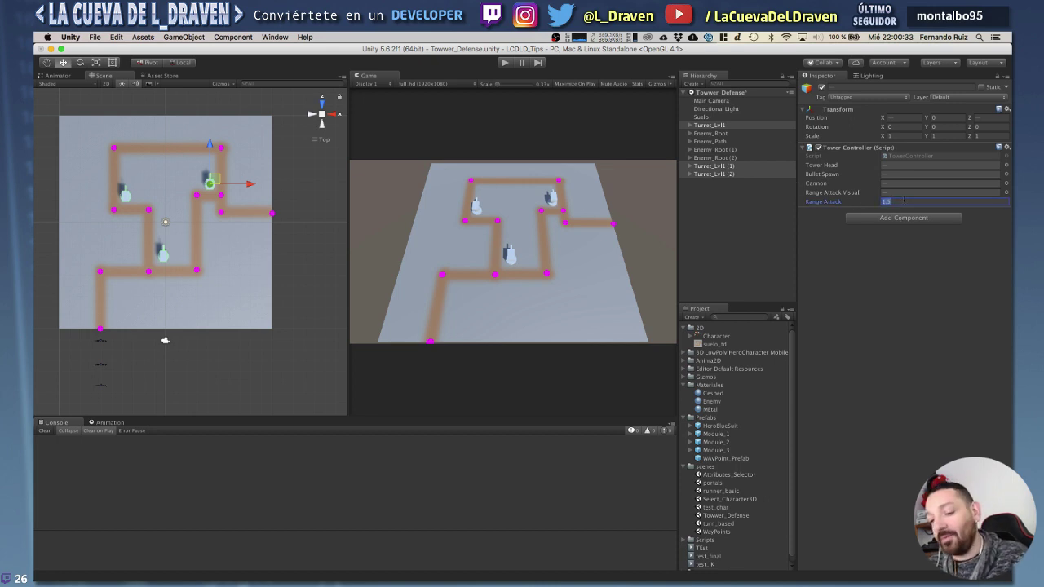
type("2")
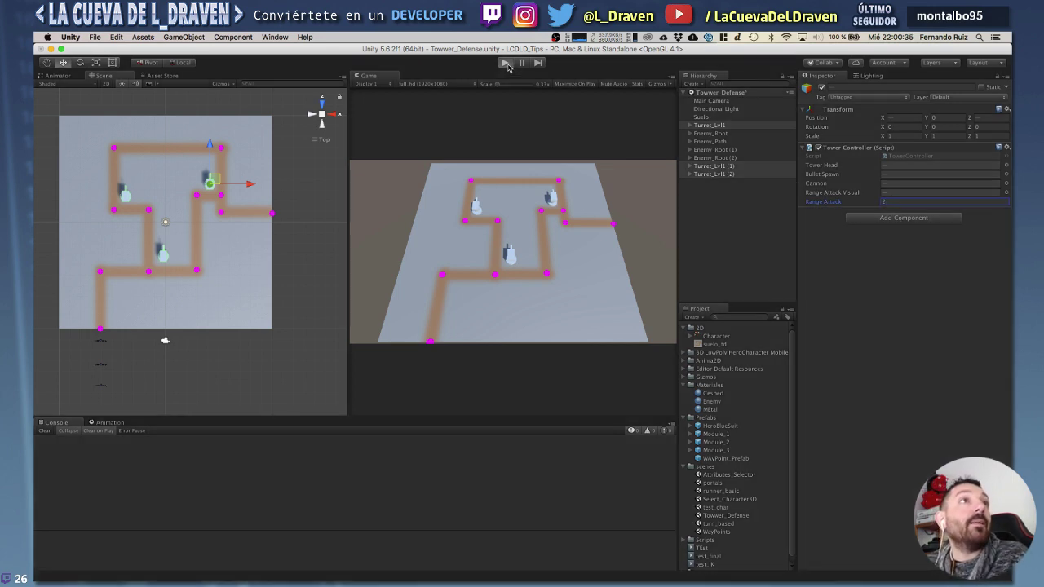
left_click(506, 63)
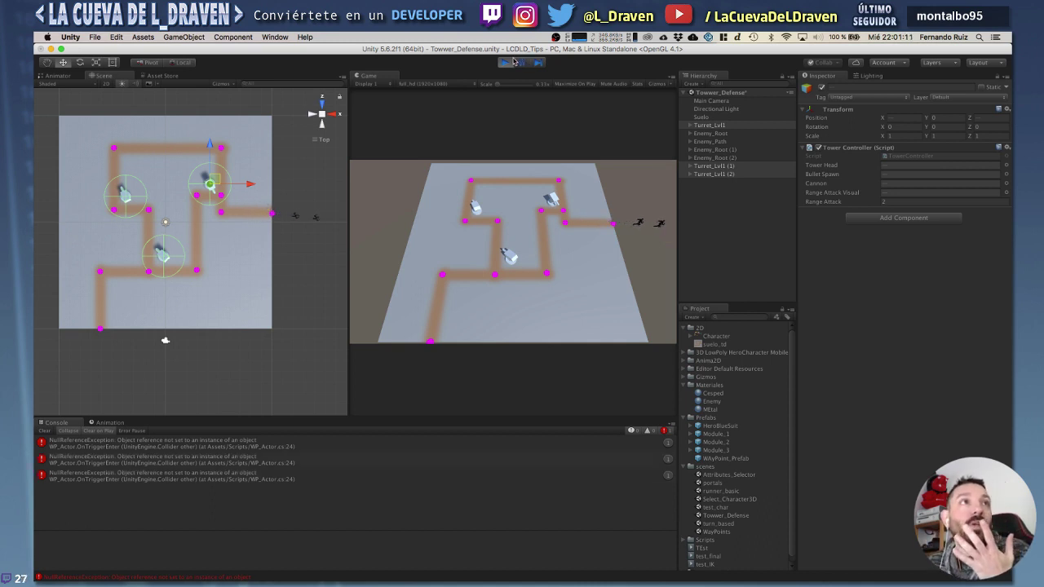
Stop play mode, delete Turret_Lvl1 (1) and Turret_Lvl1 (2), and save the Towwer_Defense scene.
left_click(505, 63)
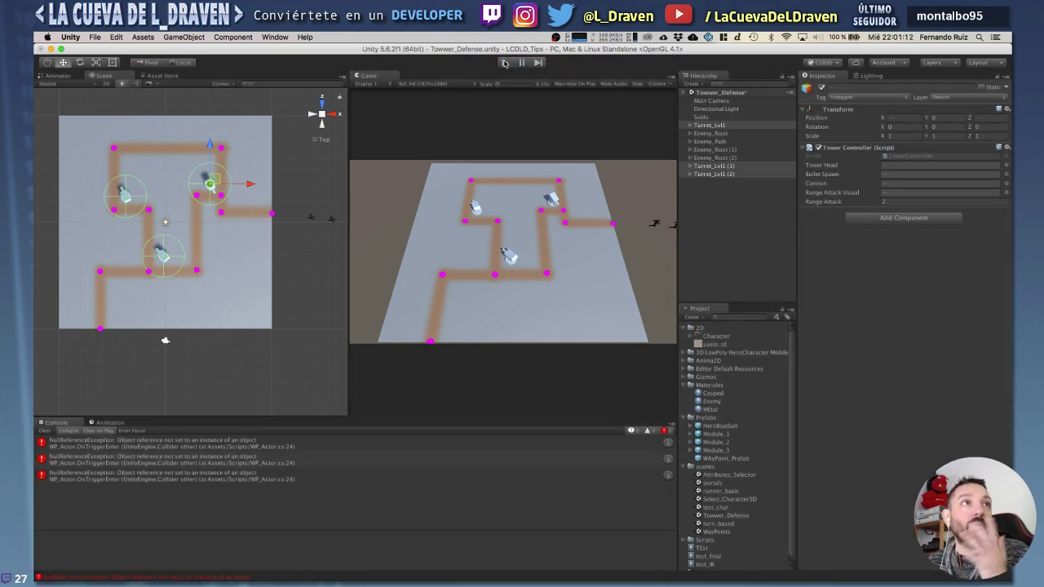
left_click(729, 167)
left_click(730, 173, "shift")
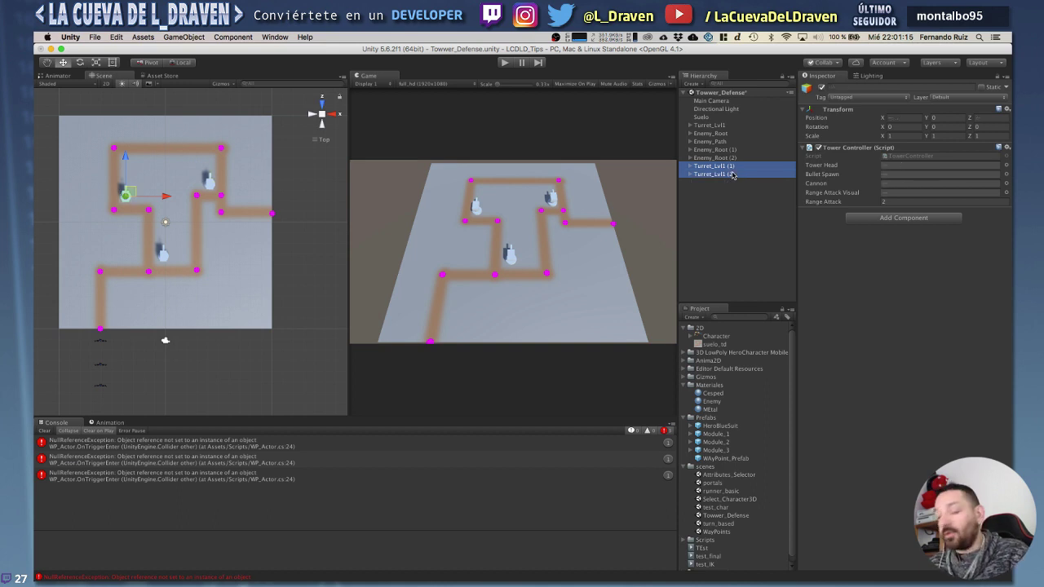
key("super+BackSpace")
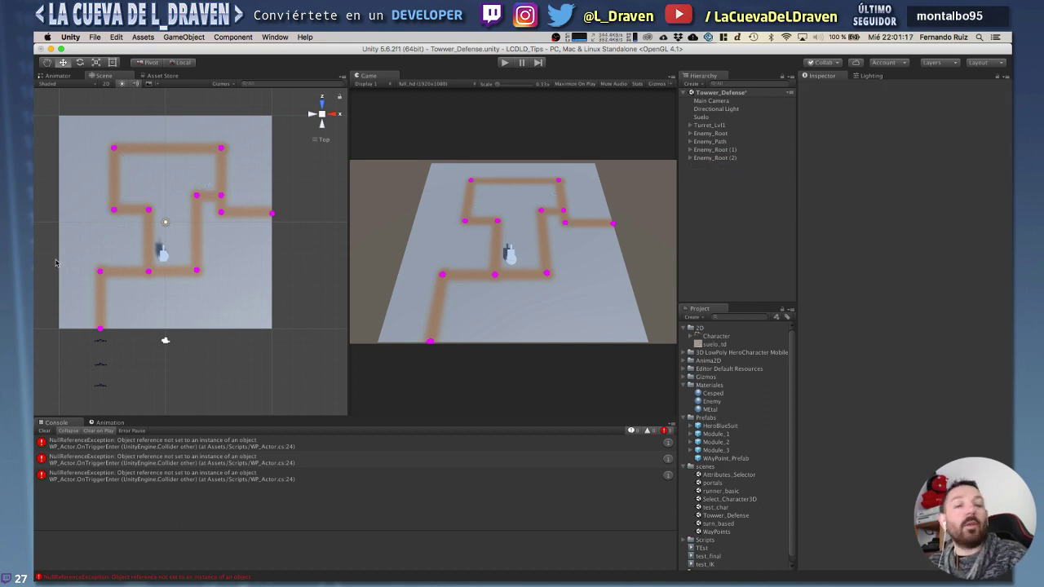
key("super+s")
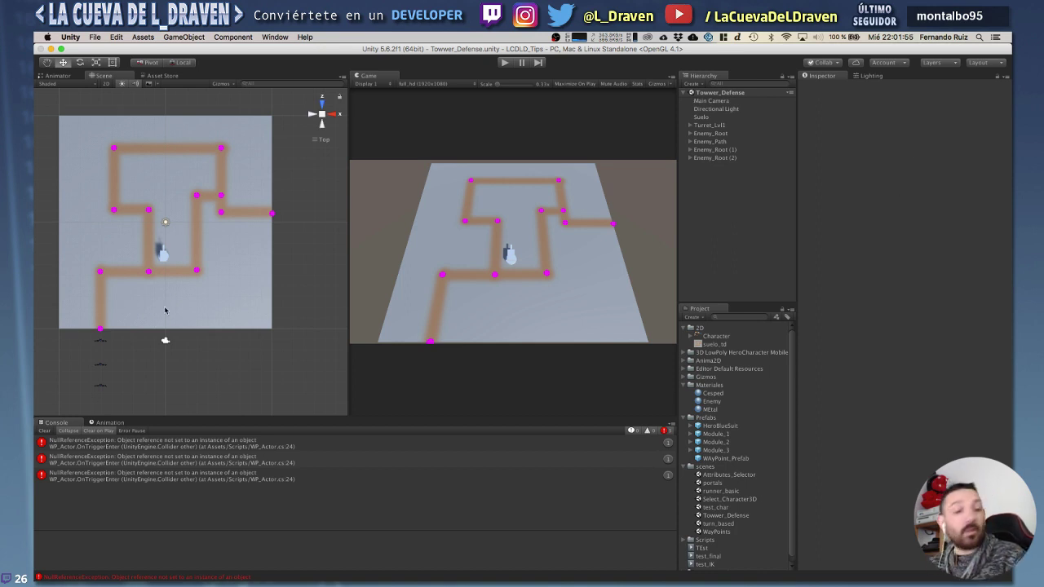
Tilt the Scene view, select the starting-corner waypoint, then bring up WP_Actor.cs in VS Code.
left_click_drag(177, 306, 246, 163, "alt")
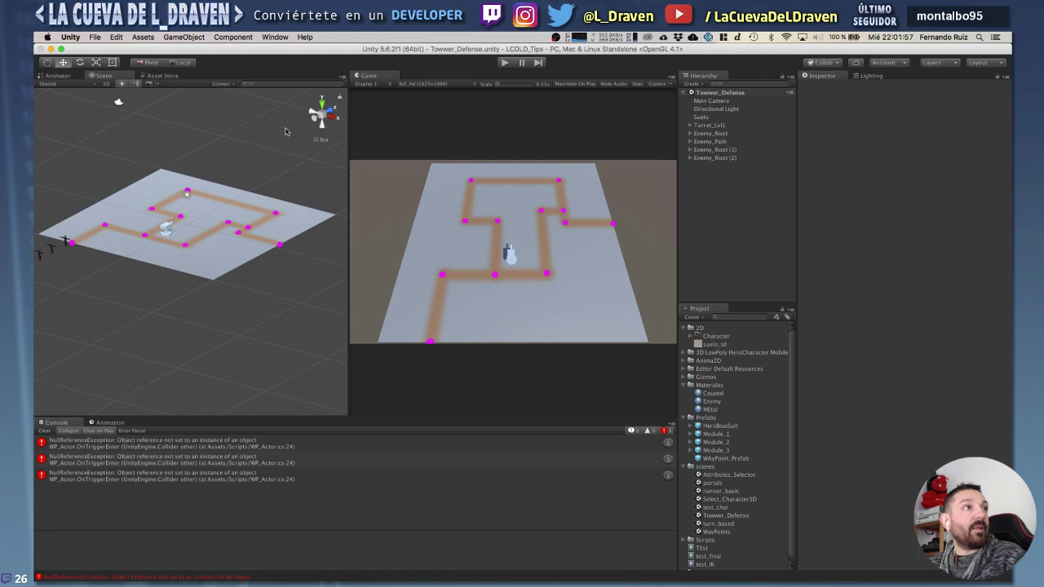
left_click_drag(320, 119, 211, 258, "alt")
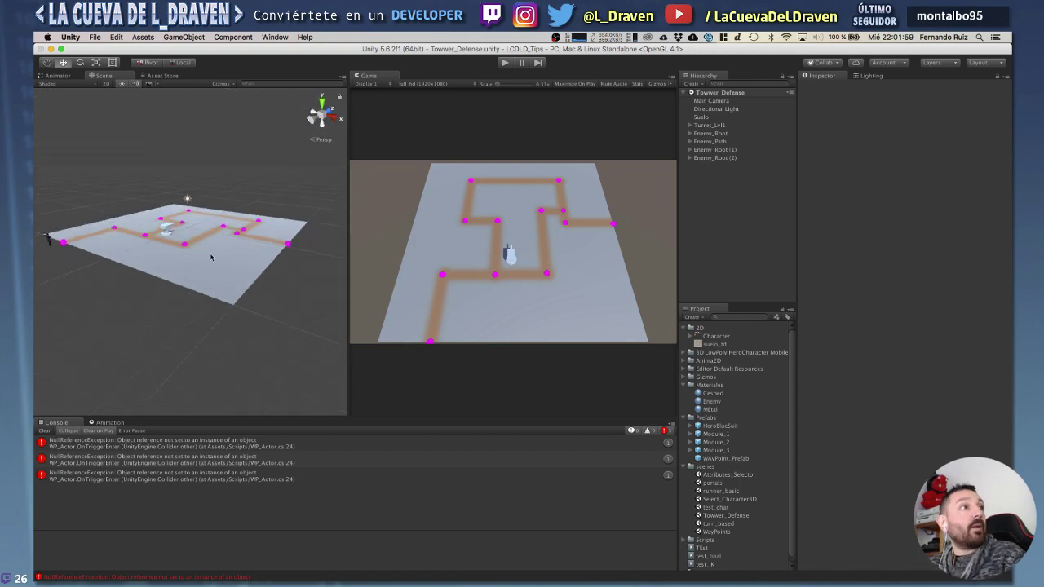
left_click(63, 241)
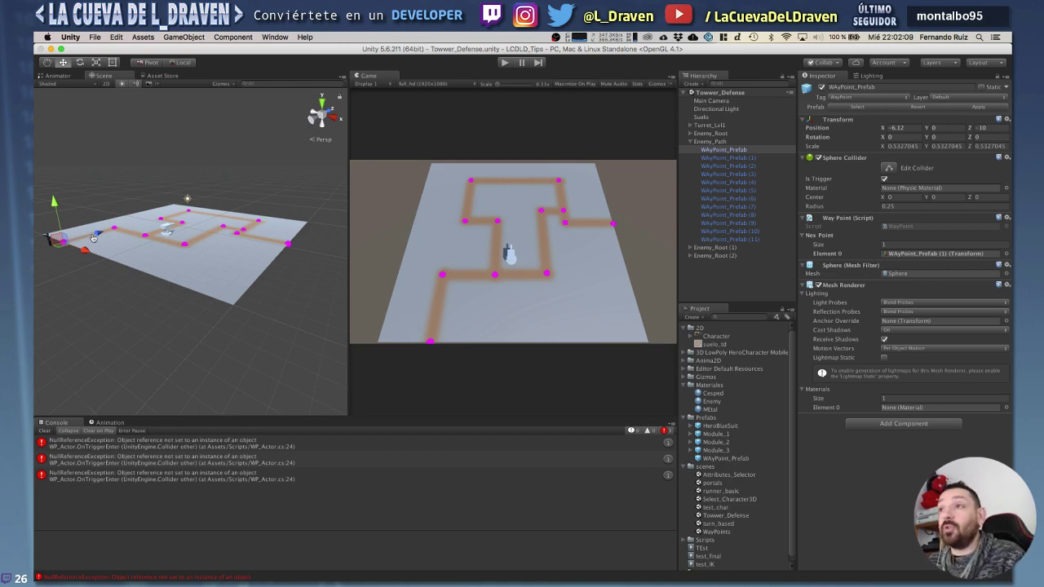
key("super+Tab")
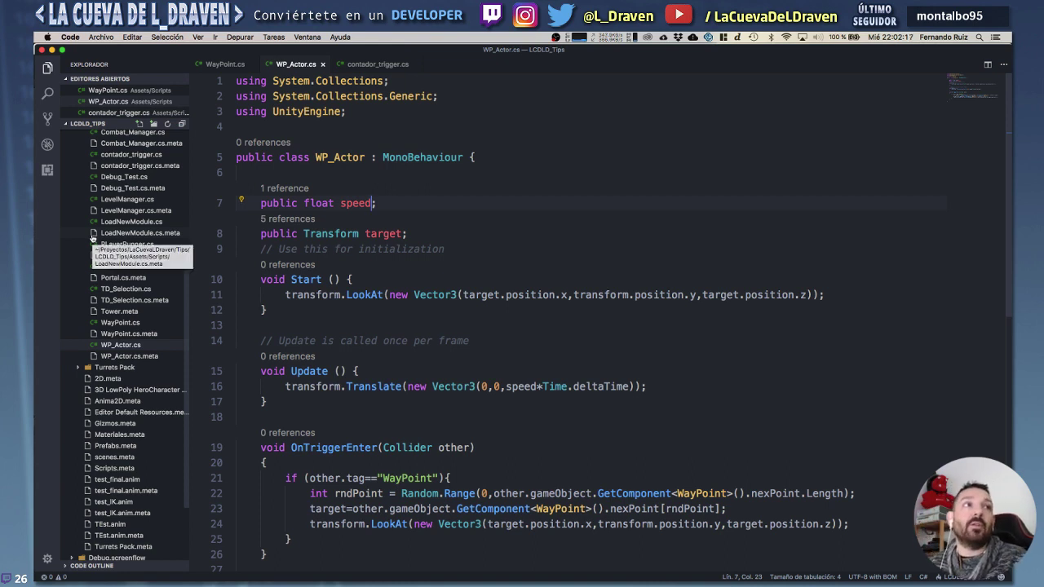
Leave WP_Actor.cs in VS Code and return to the Unity editor.
key("super+Tab")
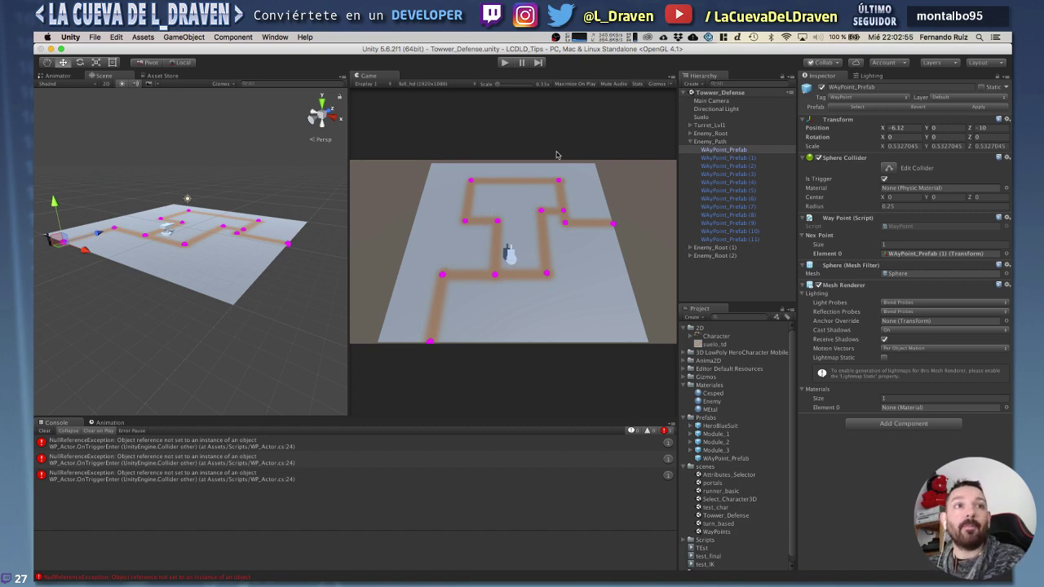
Collapse the Materials, Prefabs and scenes folders and the Enemy_Path group, deselecting the waypoint.
left_click(689, 385)
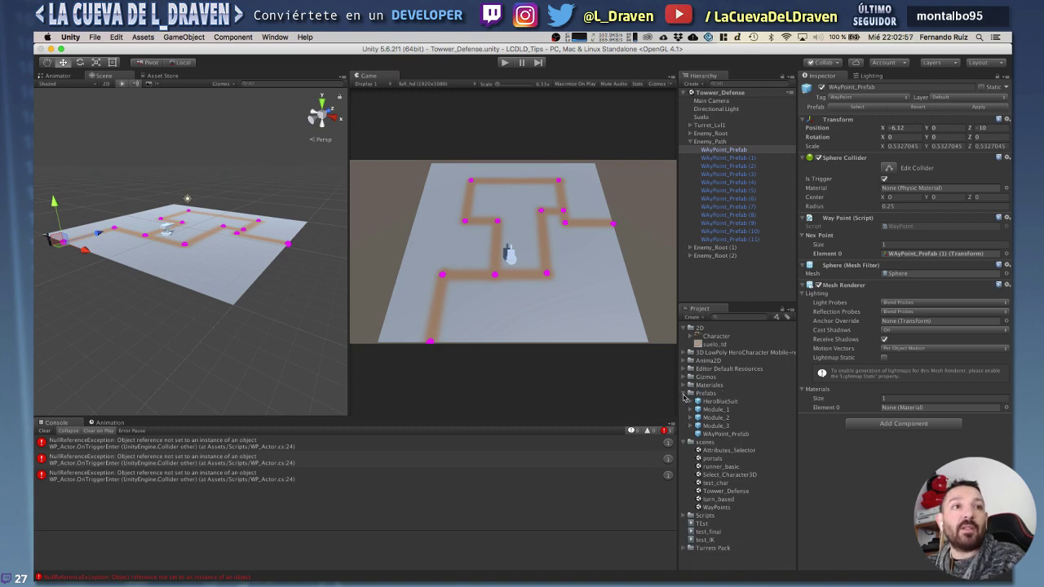
left_click(686, 394)
left_click(685, 402)
left_click(693, 276)
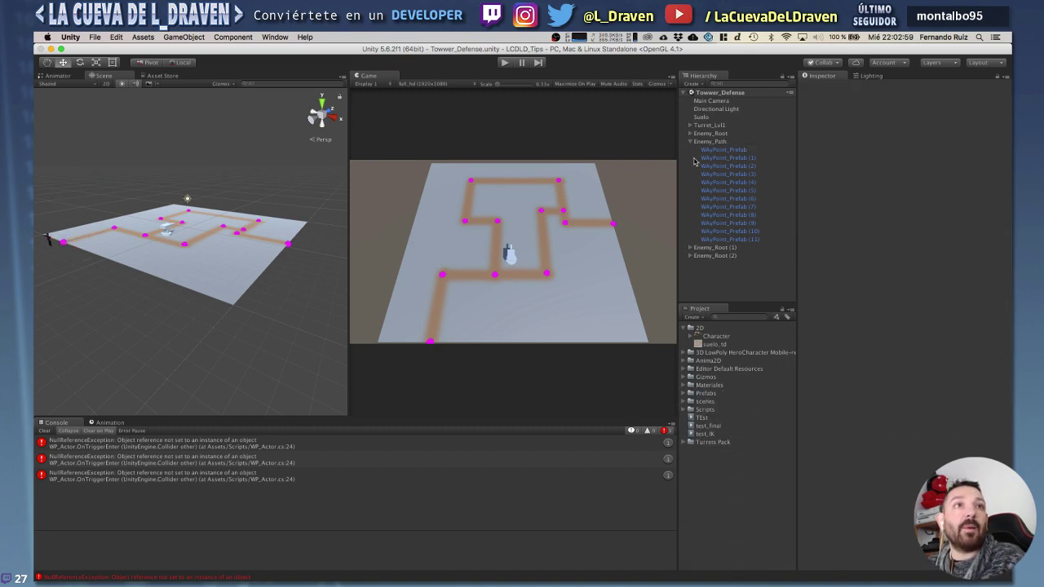
left_click(689, 142)
Create an empty object at the origin and name it bullet_Controller.
right_click(716, 187)
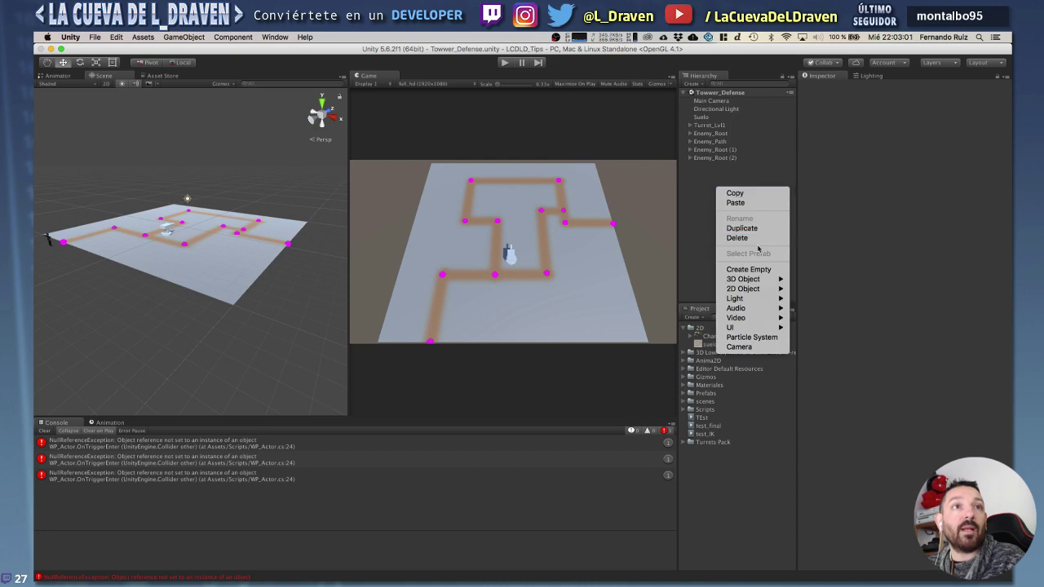
mouse_move(770, 282)
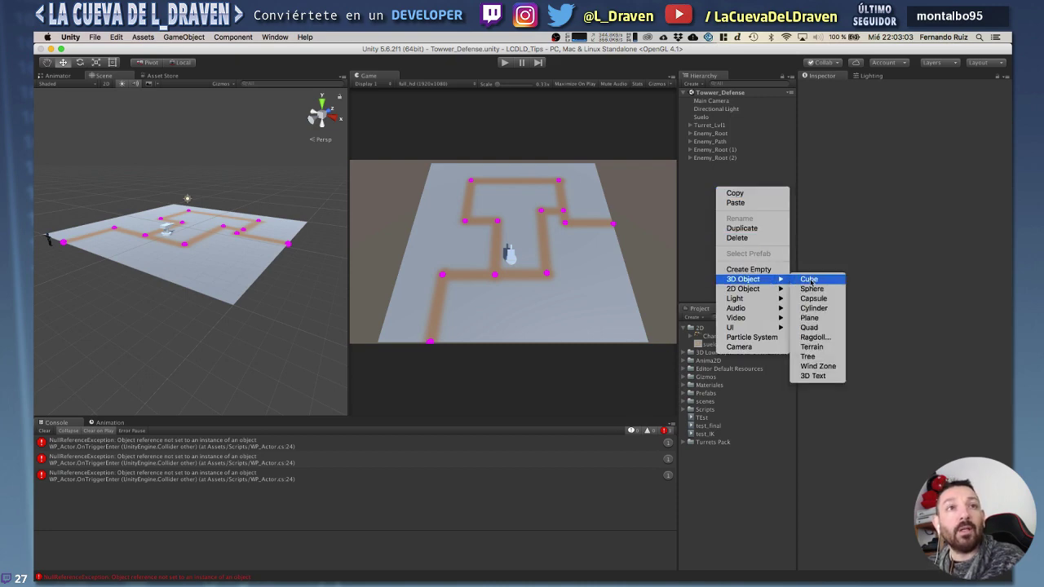
right_click(704, 167)
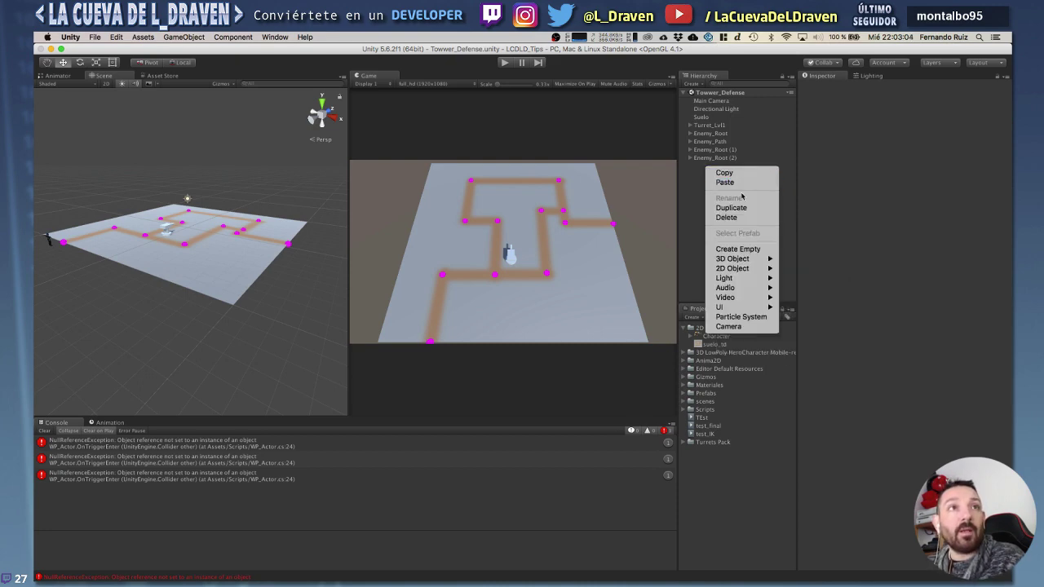
left_click(734, 249)
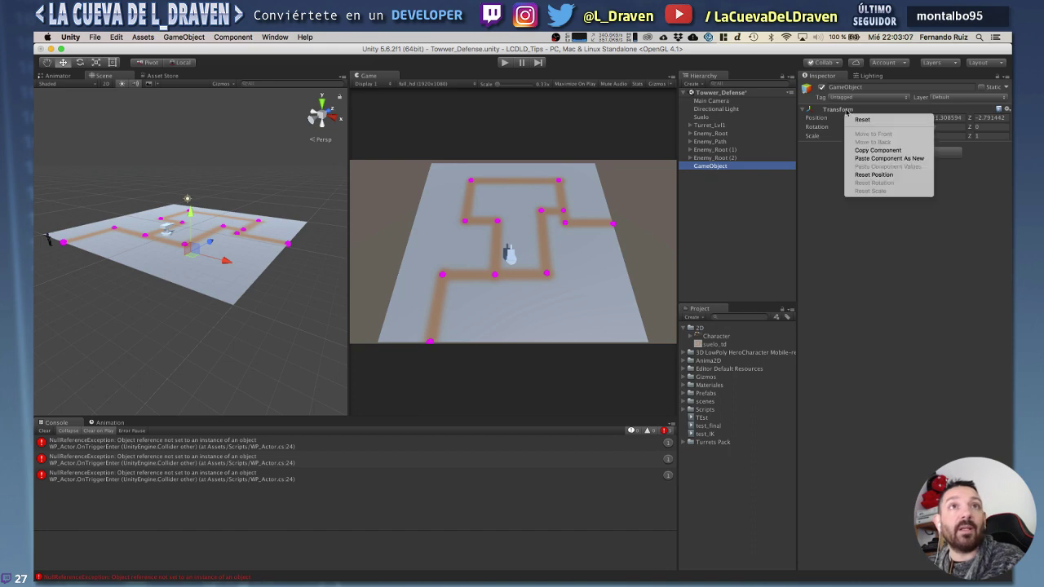
right_click(849, 113)
left_click(865, 122)
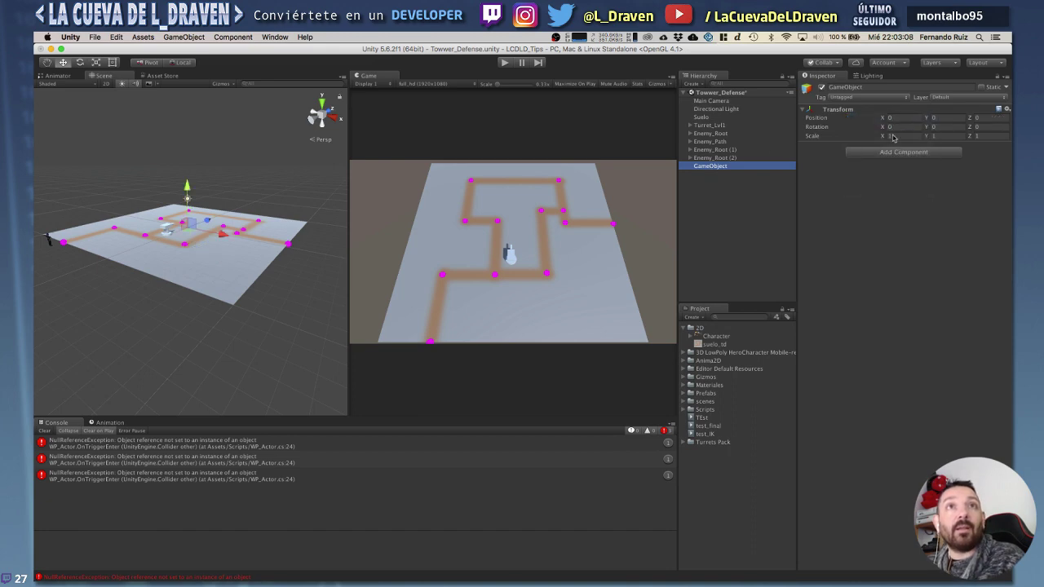
left_click(724, 169)
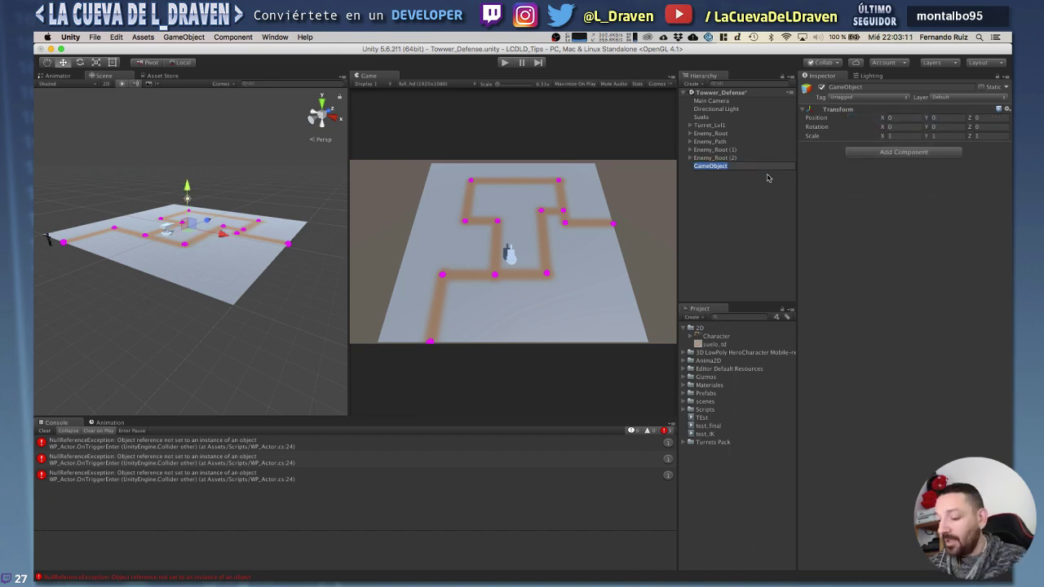
type("Bullet")
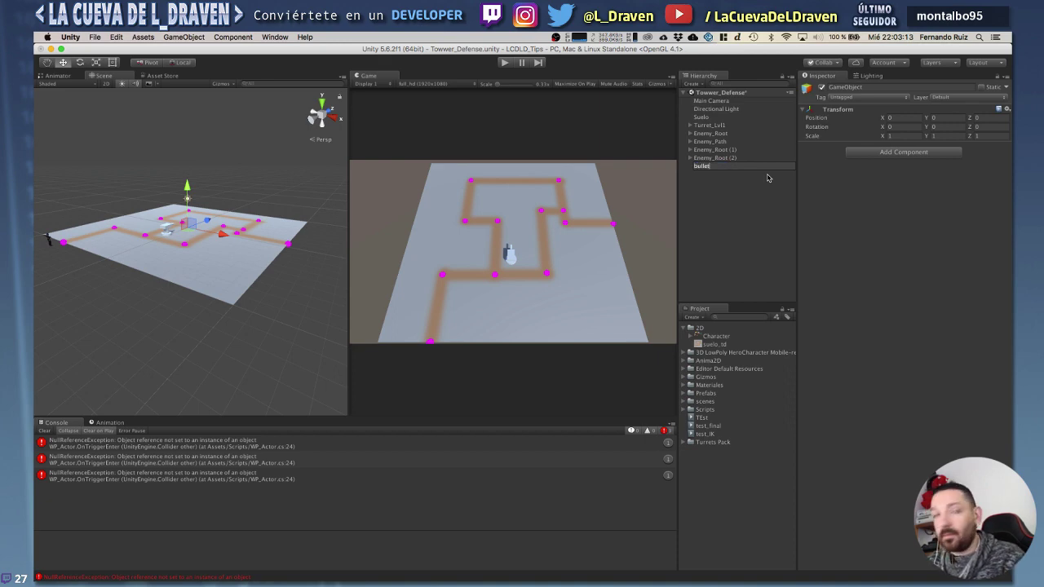
type("_Controller")
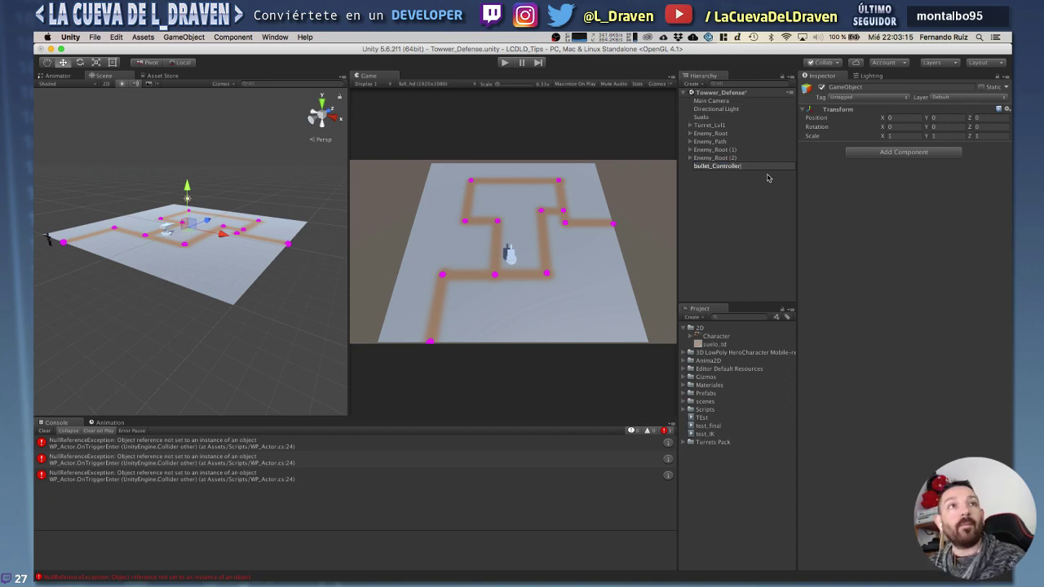
key("Return")
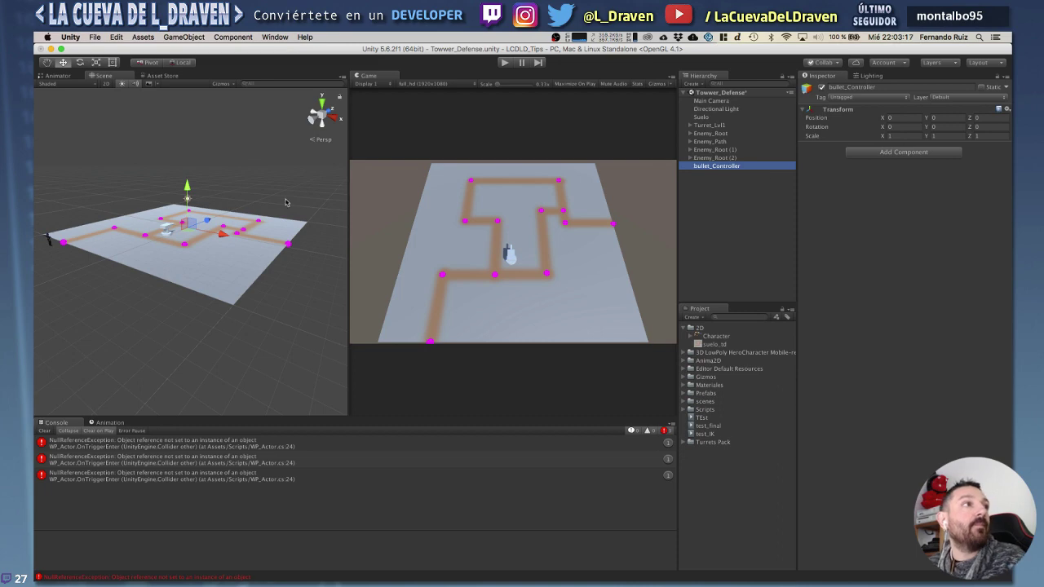
Move bullet_Controller to the turret's cannon tip, around X -0.288, Y 0.89, Z -2.02.
scroll(195, 223, "up", 5)
mouse_move(195, 223)
right_mouse_down()
mouse_move(86, 276)
mouse_move(287, 252)
right_mouse_up()
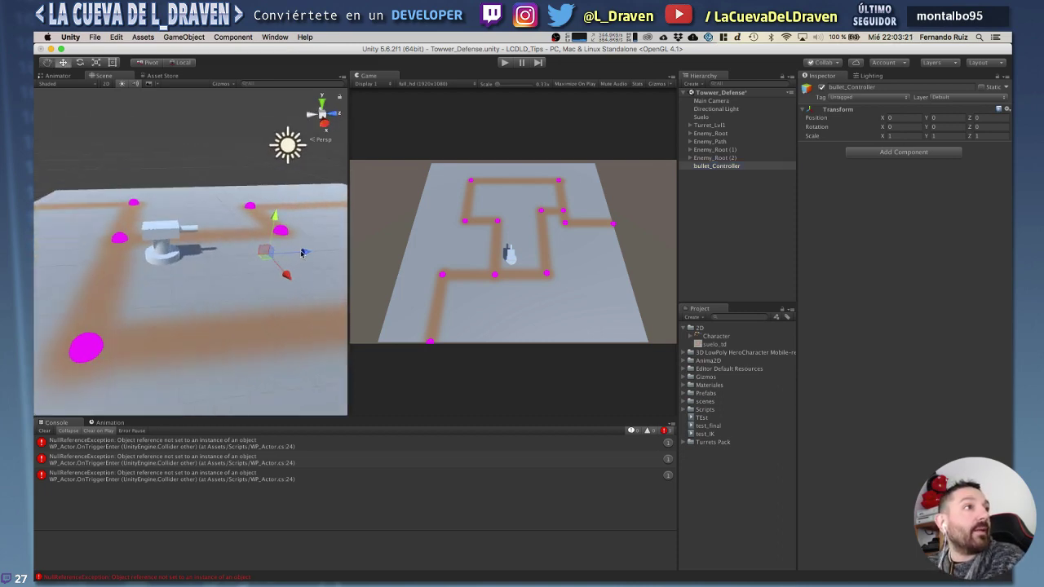
mouse_move(301, 253)
left_mouse_down()
mouse_move(248, 255)
mouse_move(214, 186)
left_mouse_up()
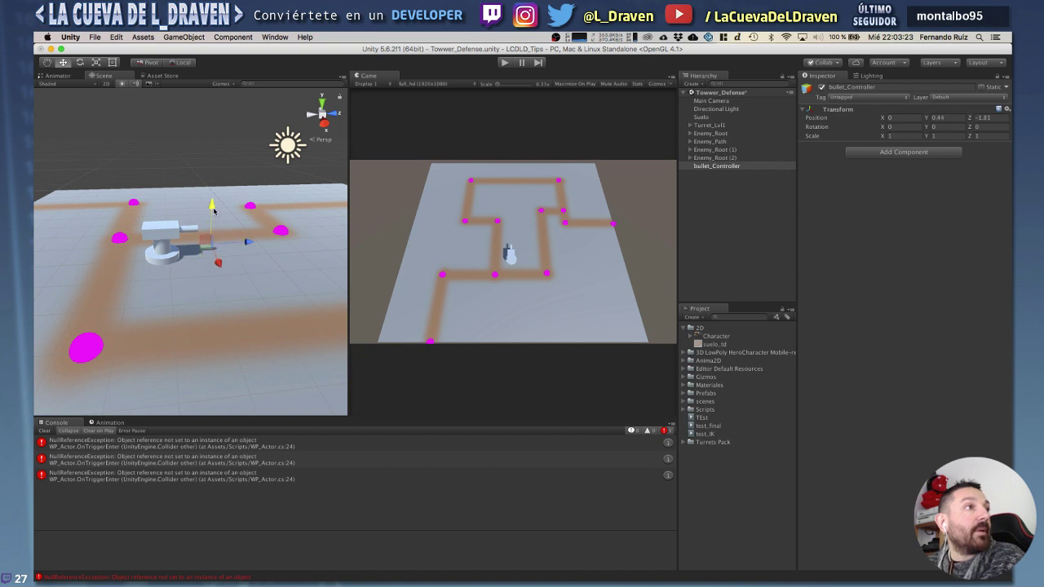
right_click_drag(215, 187, 174, 260)
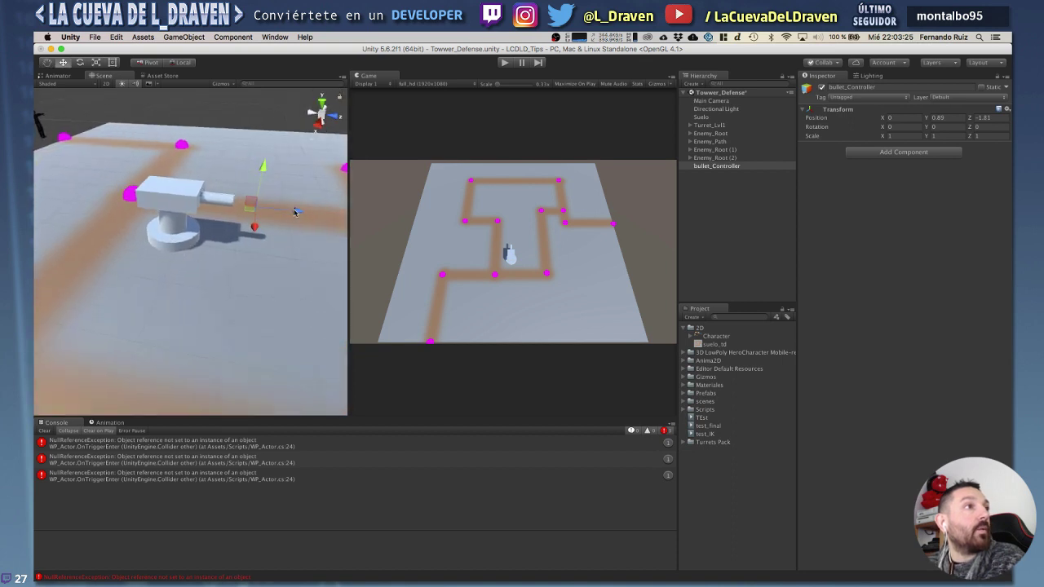
left_click_drag(293, 211, 282, 207)
right_click_drag(282, 207, 106, 259)
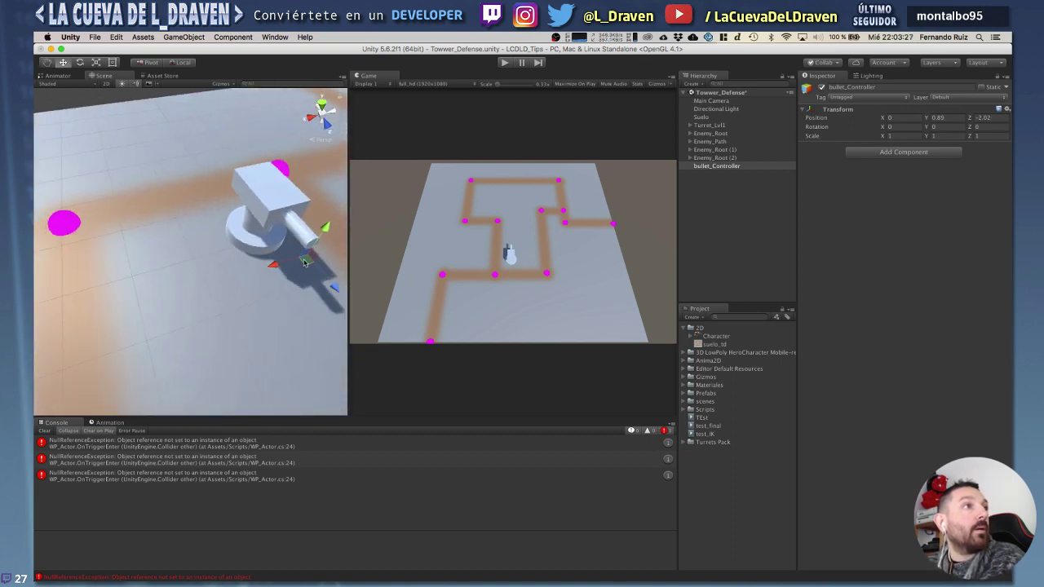
key("f")
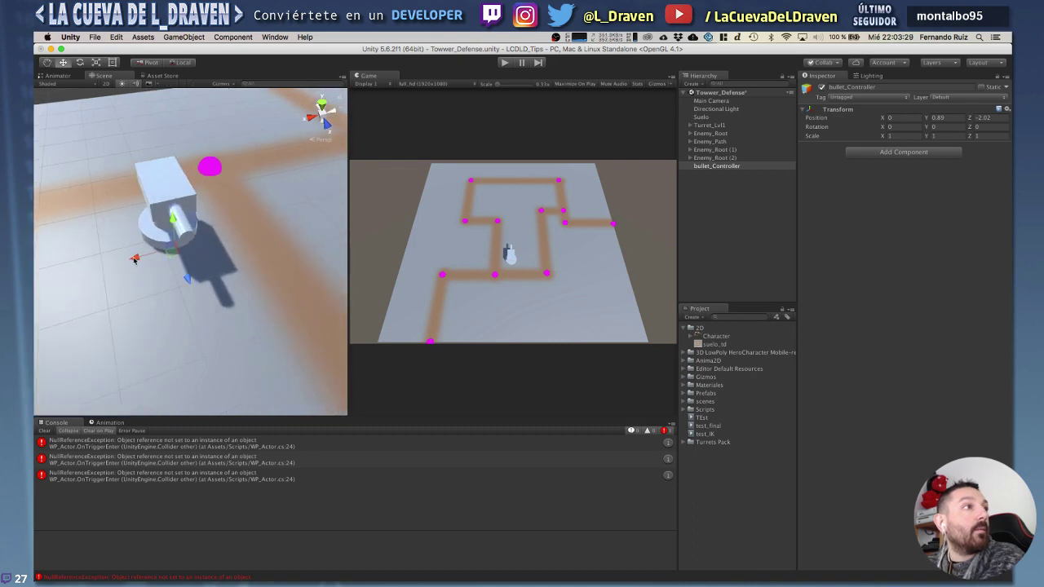
left_click_drag(135, 260, 148, 257)
right_click_drag(148, 258, 341, 182)
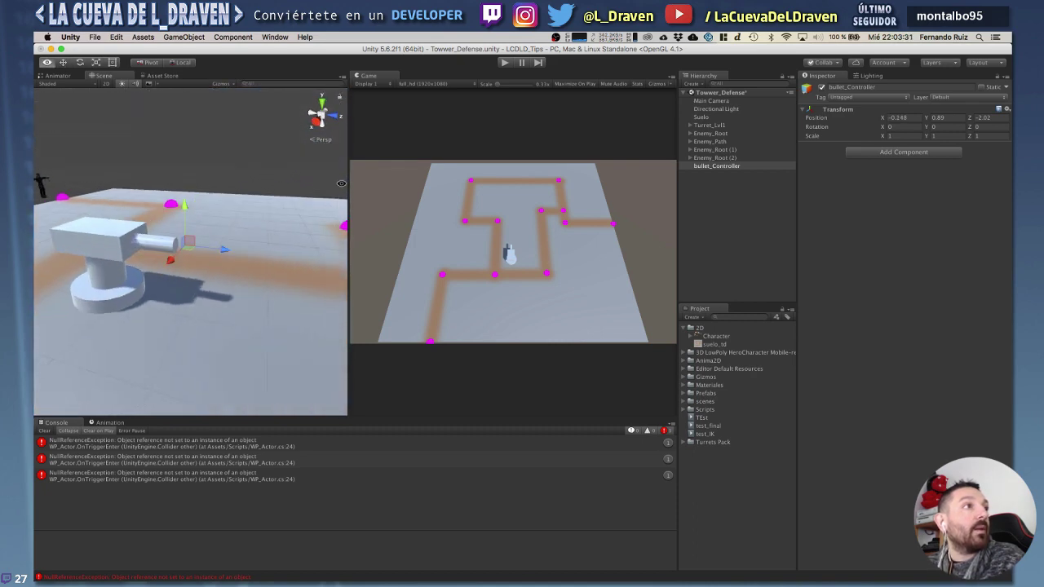
Add a Sphere as a child of bullet_Controller.
right_click(731, 168)
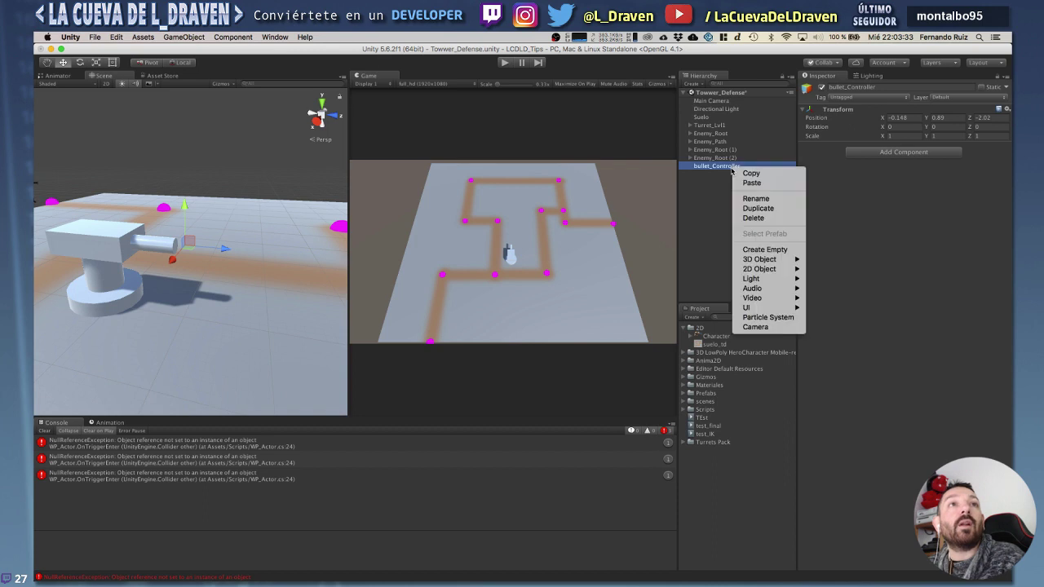
mouse_move(788, 260)
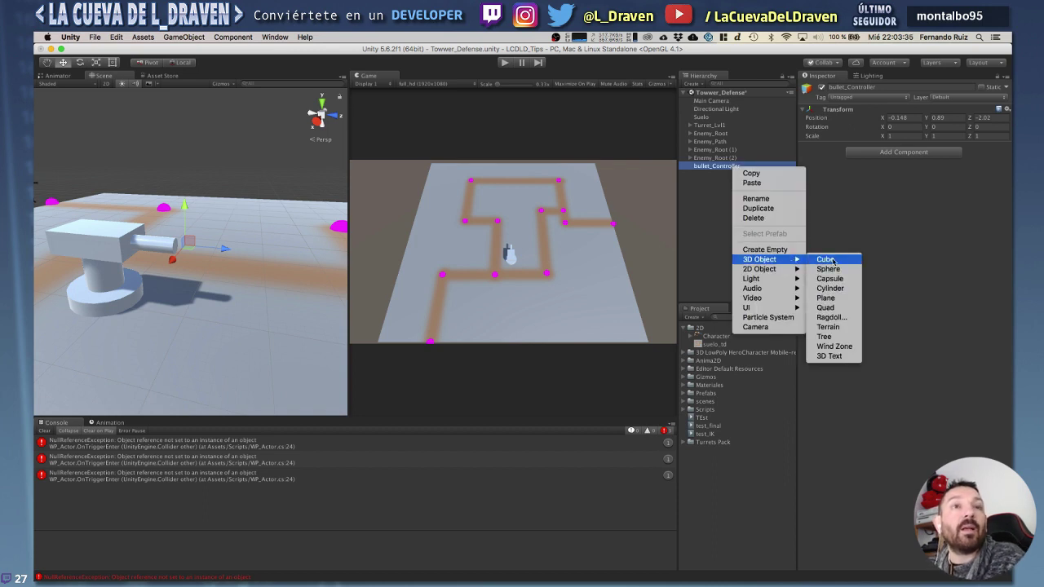
left_click(828, 268)
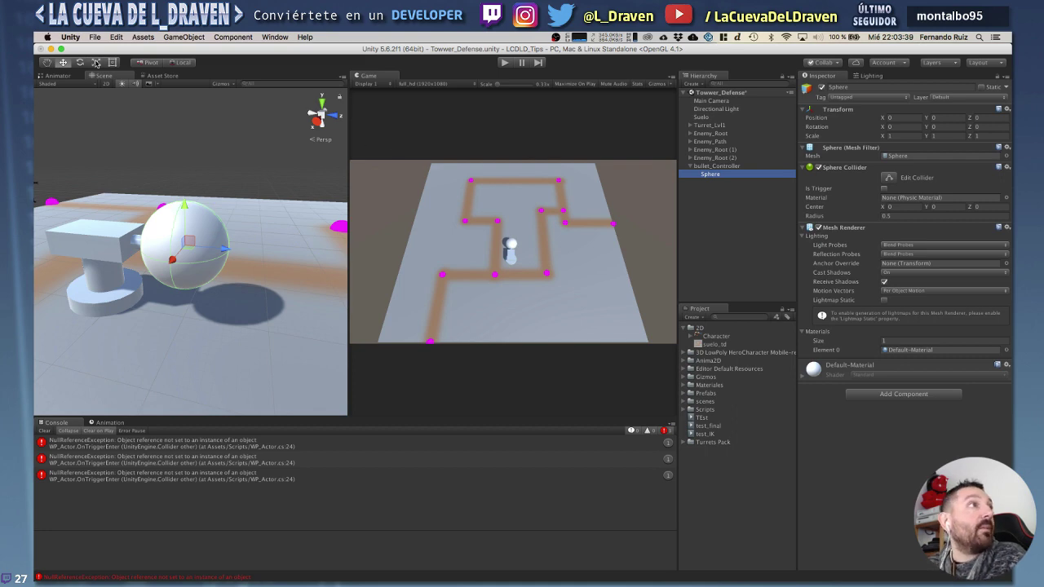
Scale the sphere down to about 0.19 so it sits at the barrel tip as a bullet.
key("t")
left_click(717, 165)
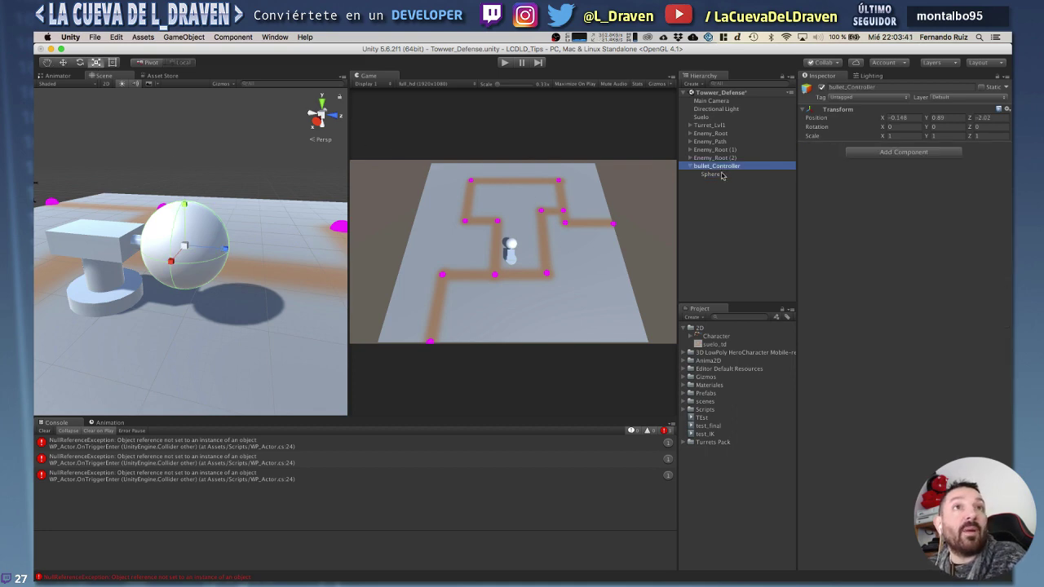
left_click(710, 174)
left_click_drag(184, 246, 181, 287)
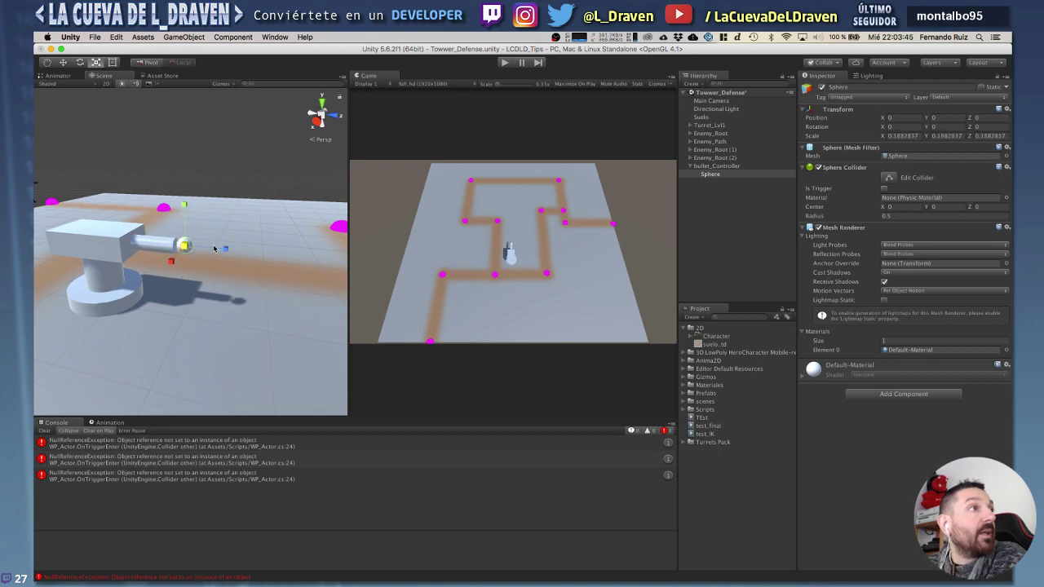
left_click_drag(217, 249, 275, 259)
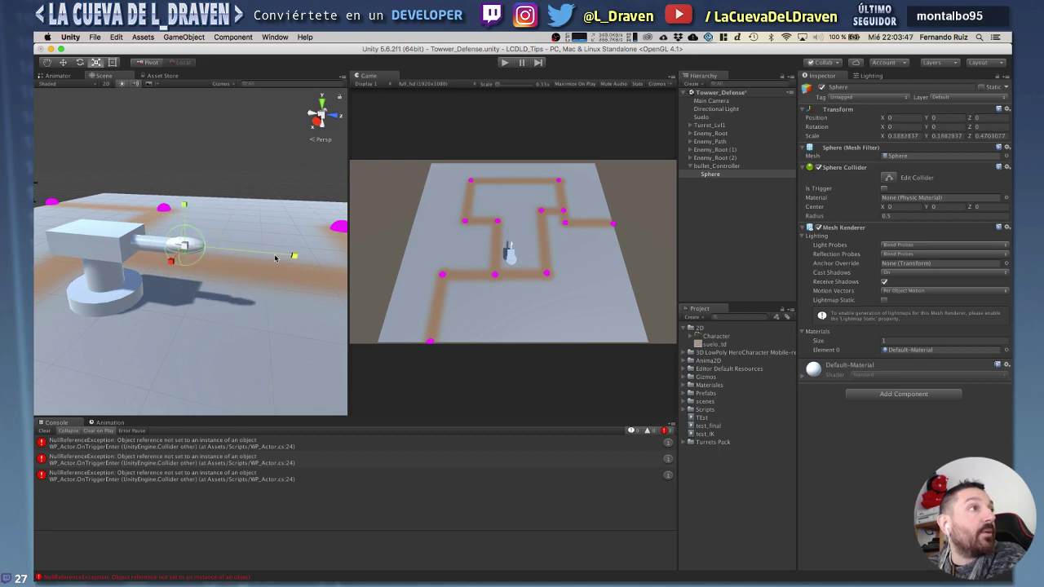
scroll(188, 256, "up", 3)
left_click_drag(176, 238, 176, 252)
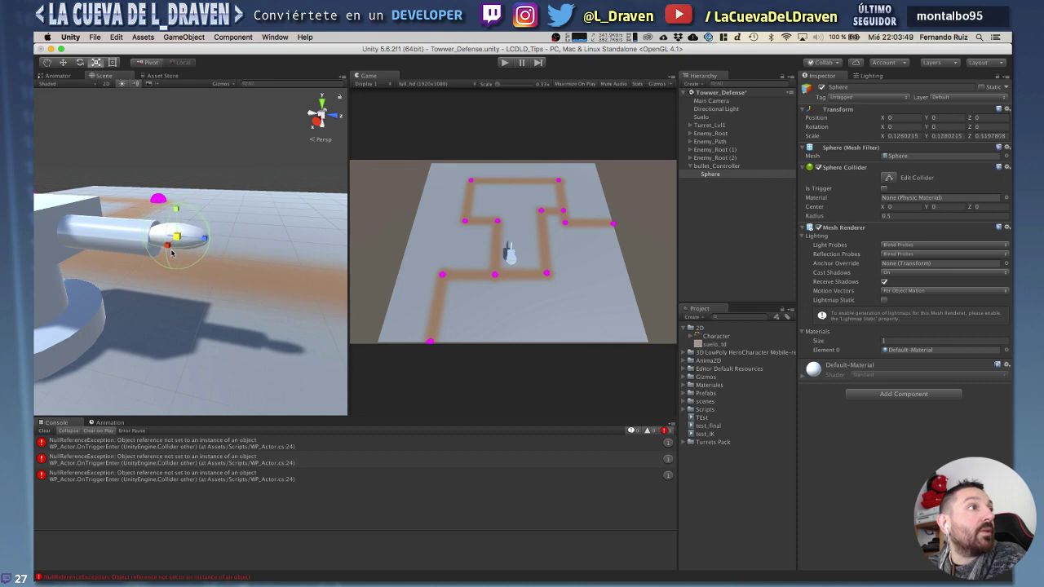
scroll(176, 252, "down", 2)
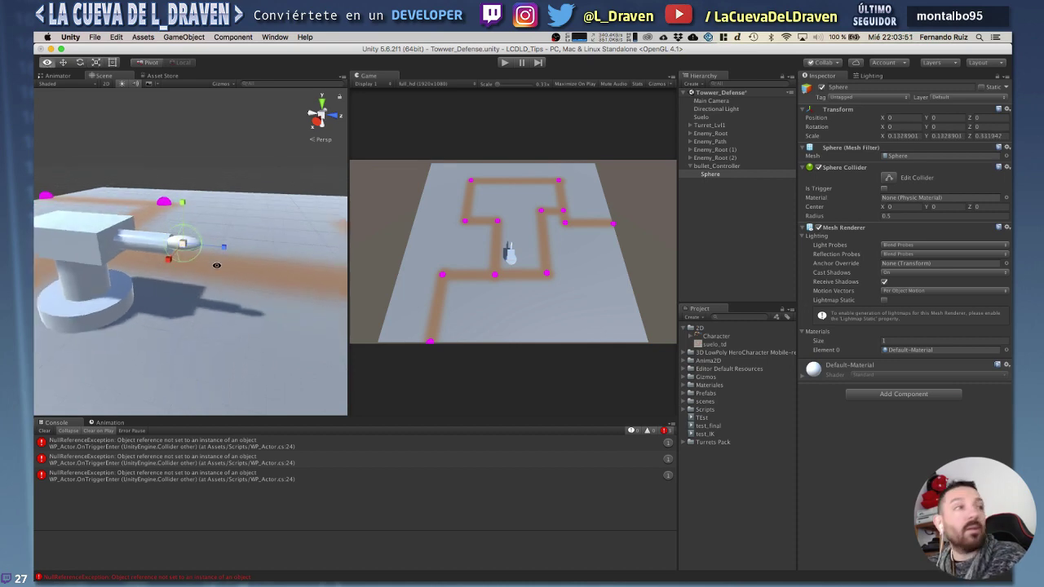
left_click_drag(176, 253, 217, 264, "alt")
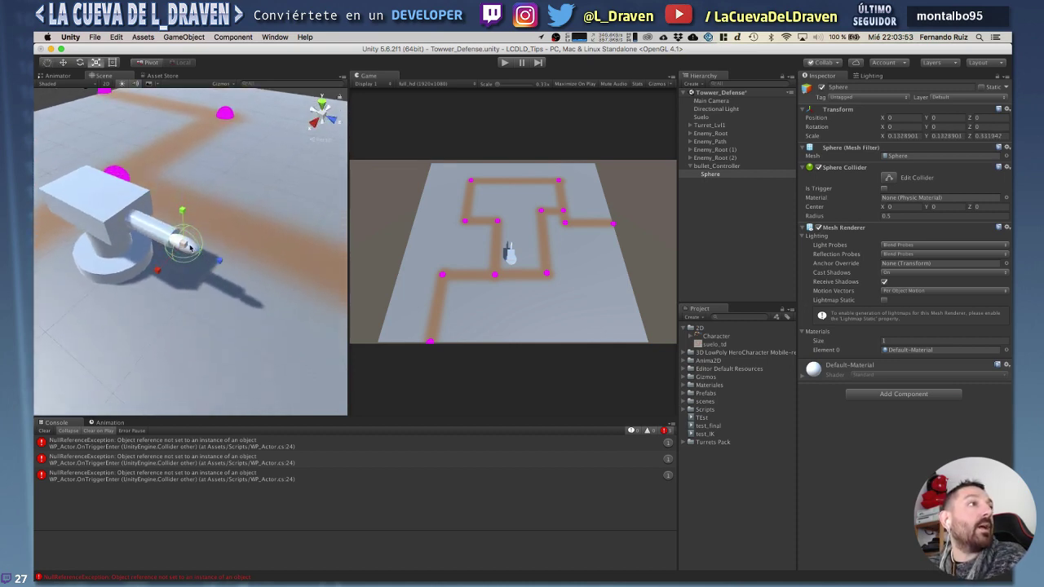
key("super+z")
mouse_move(189, 246)
left_mouse_down()
mouse_move(196, 295)
mouse_move(242, 231)
mouse_move(166, 247)
mouse_move(184, 233)
left_mouse_up()
scroll(196, 269, "up", 3)
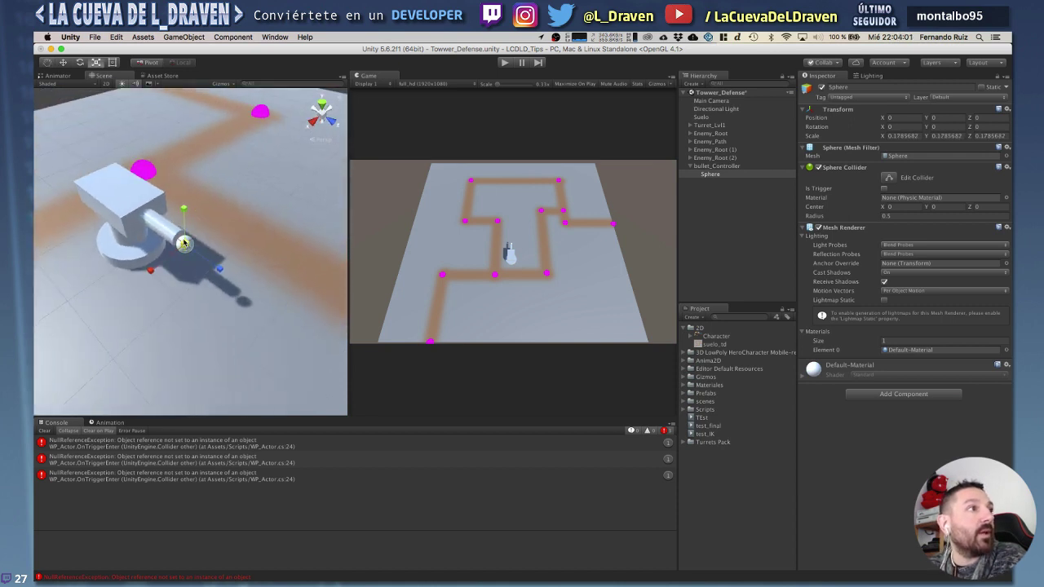
left_click(64, 63)
left_click(703, 167)
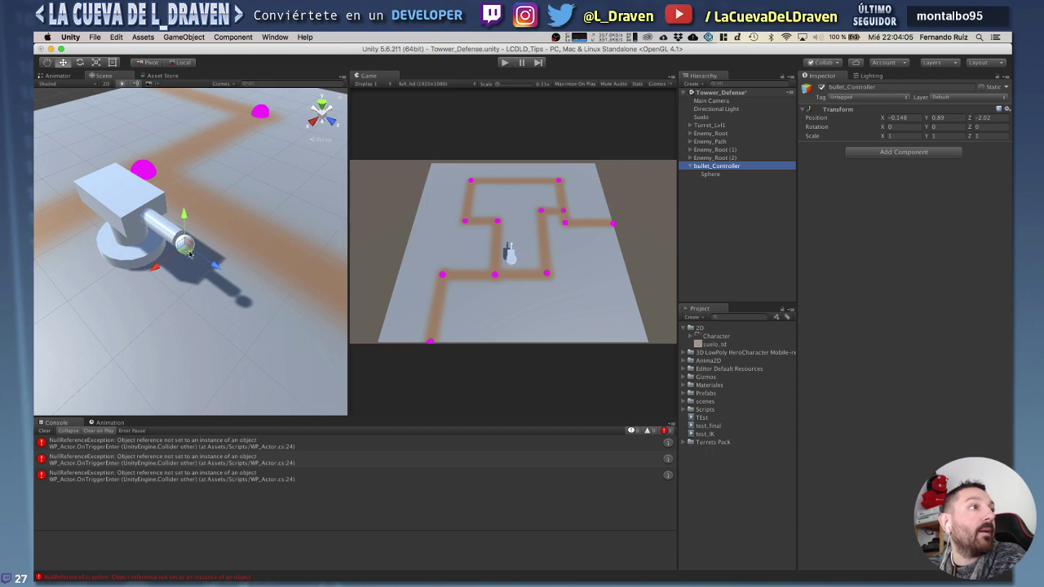
Move bullet_Controller to X -0.172, Y 0.89, Z -1.953, placing the bullet at the cannon mouth.
mouse_move(190, 254)
left_mouse_down()
mouse_move(272, 292)
mouse_move(196, 248)
mouse_move(341, 148)
mouse_move(331, 175)
left_mouse_up()
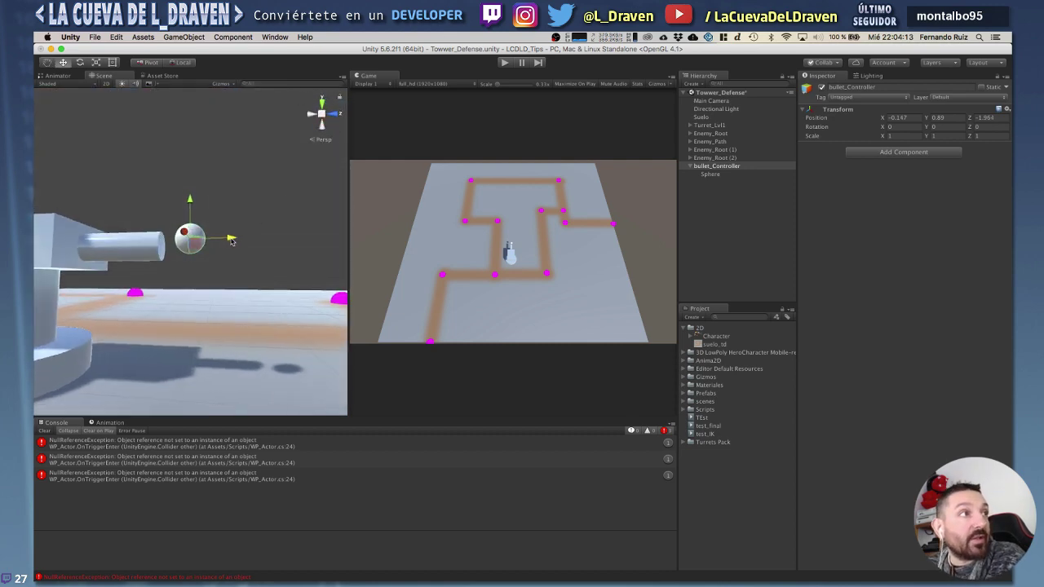
left_click_drag(231, 241, 278, 239)
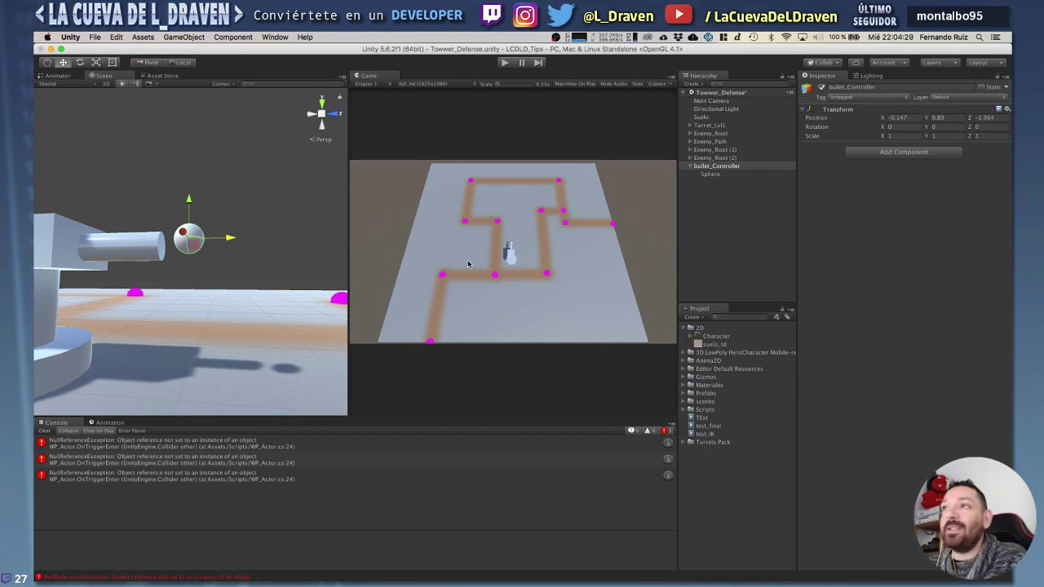
scroll(273, 240, "down", 3)
left_click_drag(236, 212, 193, 254, "alt")
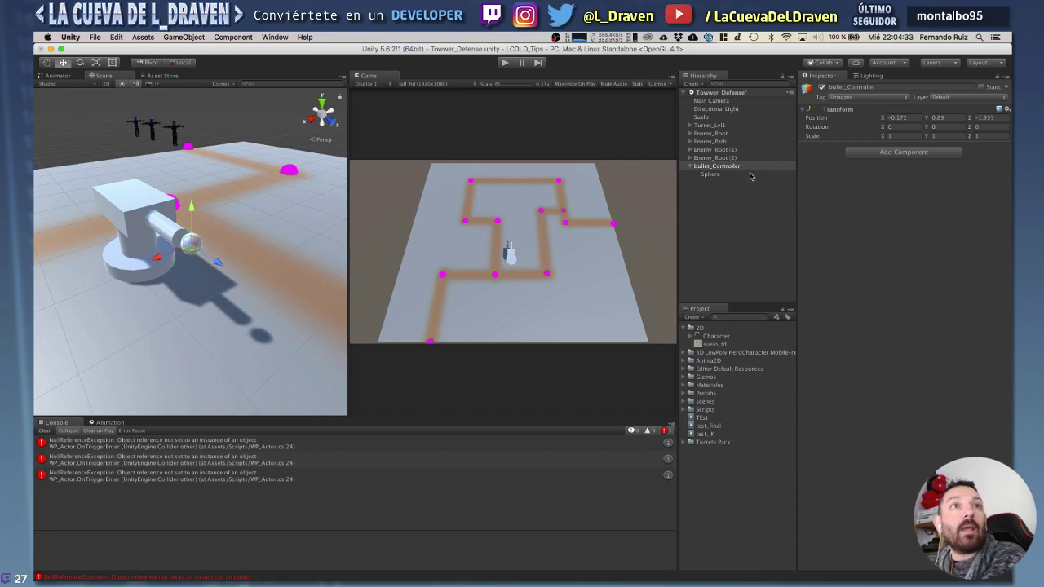
Rename the Sphere child of bullet_Controller to 'modelo_bala'.
left_click(719, 174)
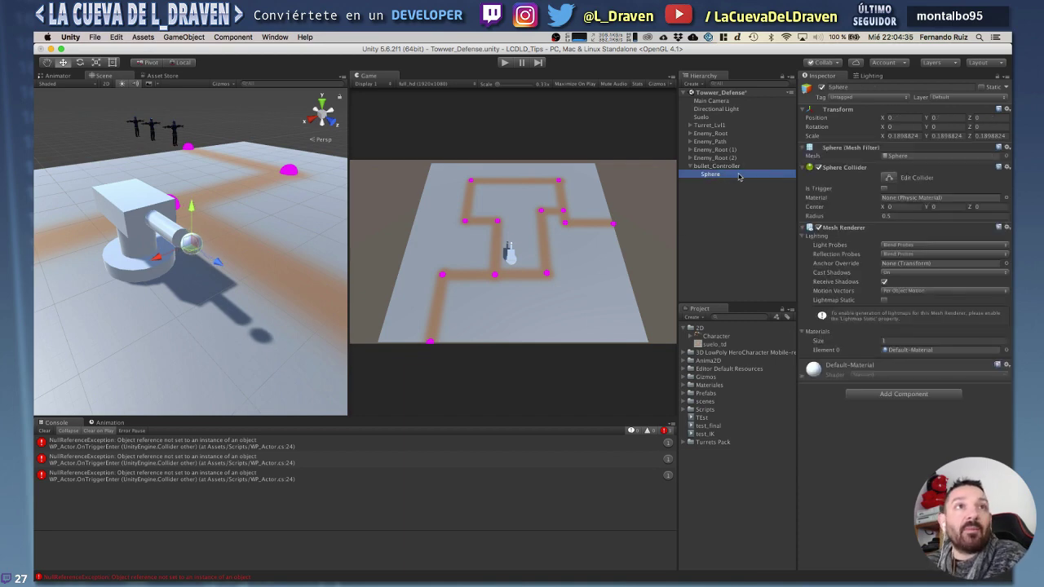
key("Return")
type("modelo_ba")
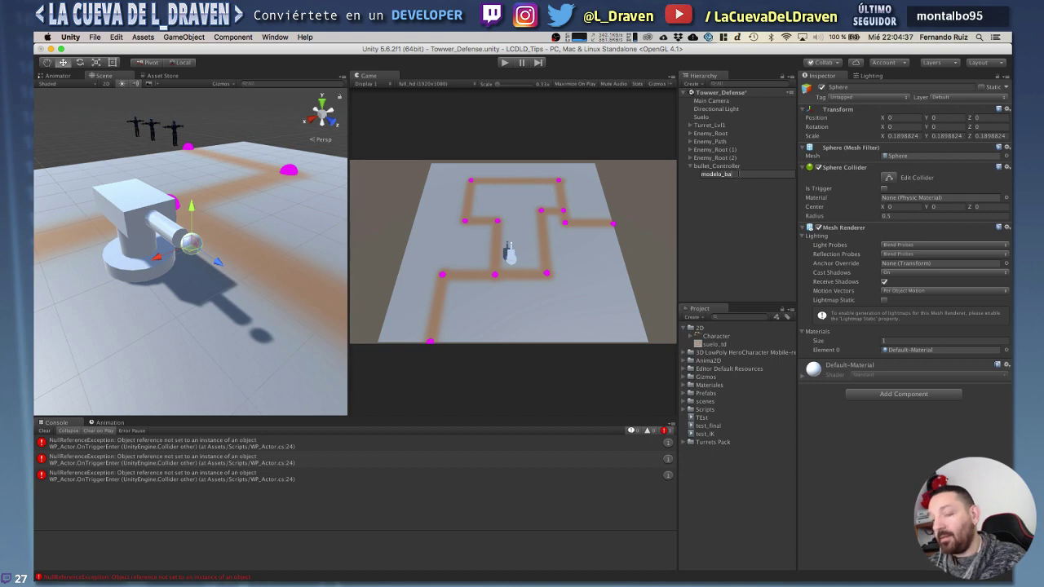
type("la")
key("Return")
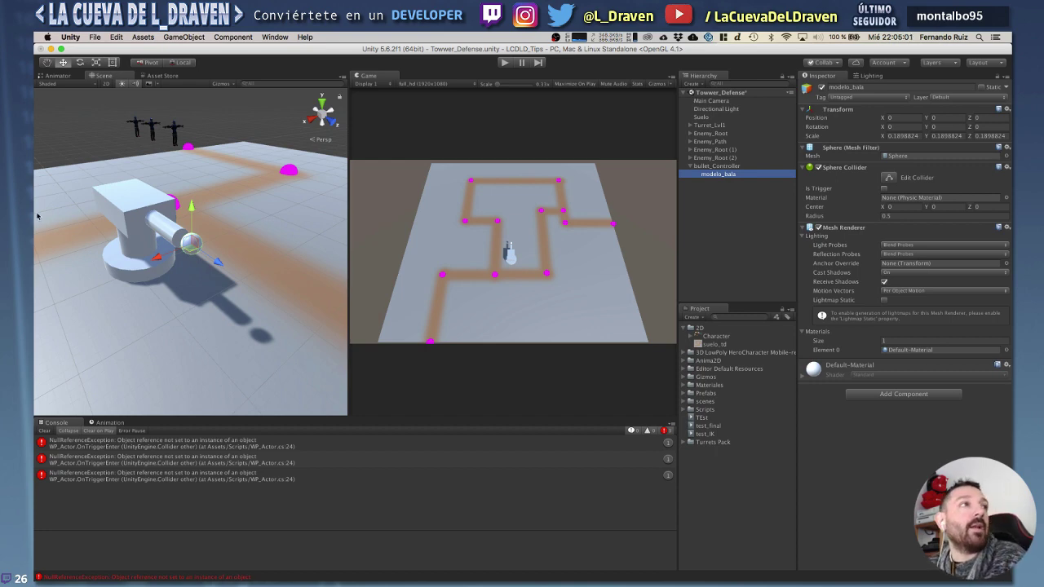
scroll(171, 248, "down", 2)
scroll(188, 261, "down", 2)
scroll(204, 271, "down", 2)
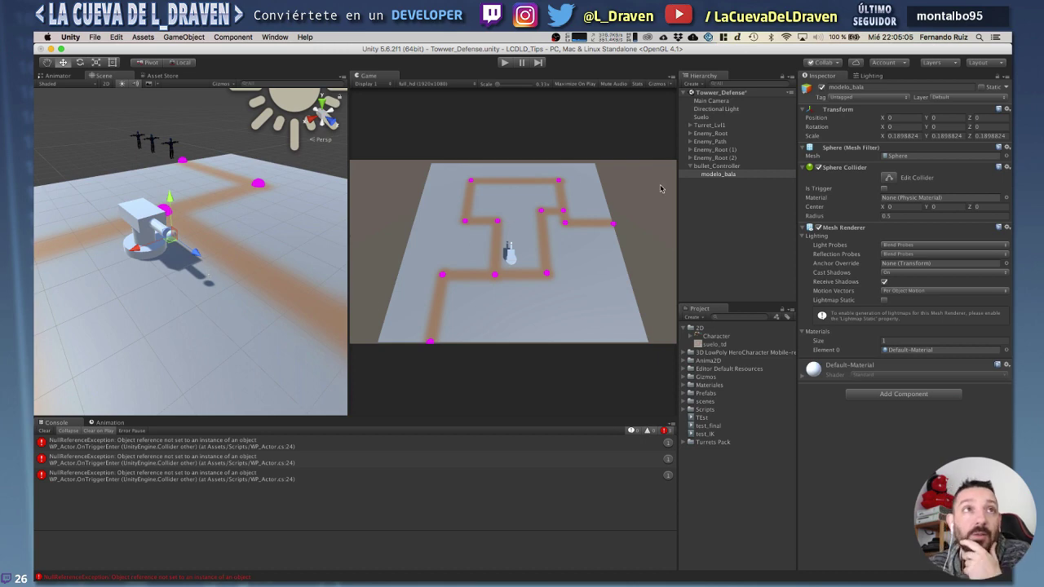
Create a C# script named BulletController in the Scripts folder and open it in VS Code.
left_click(686, 409)
right_click(699, 411)
mouse_move(722, 399)
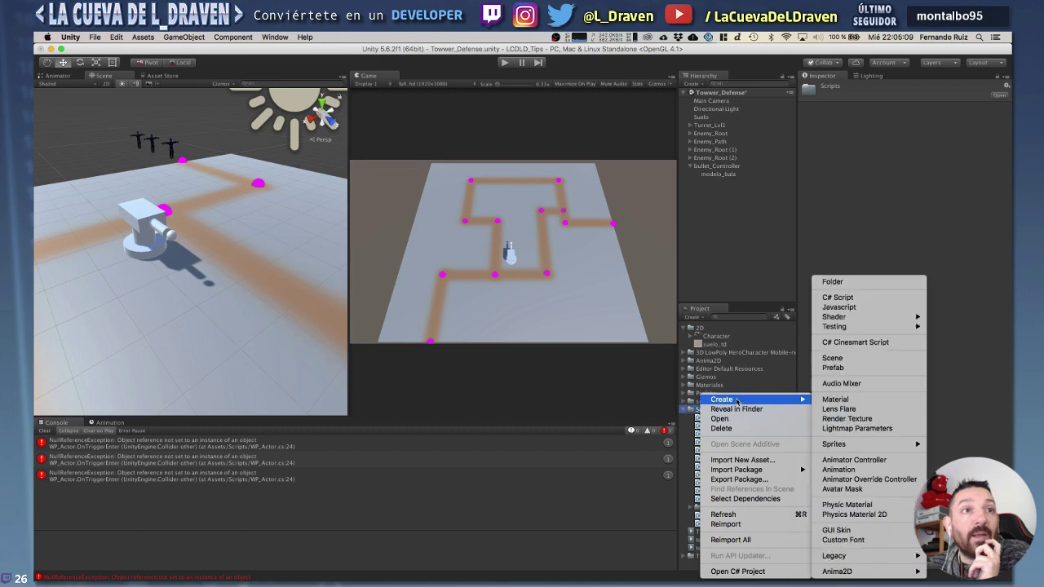
left_click(856, 297)
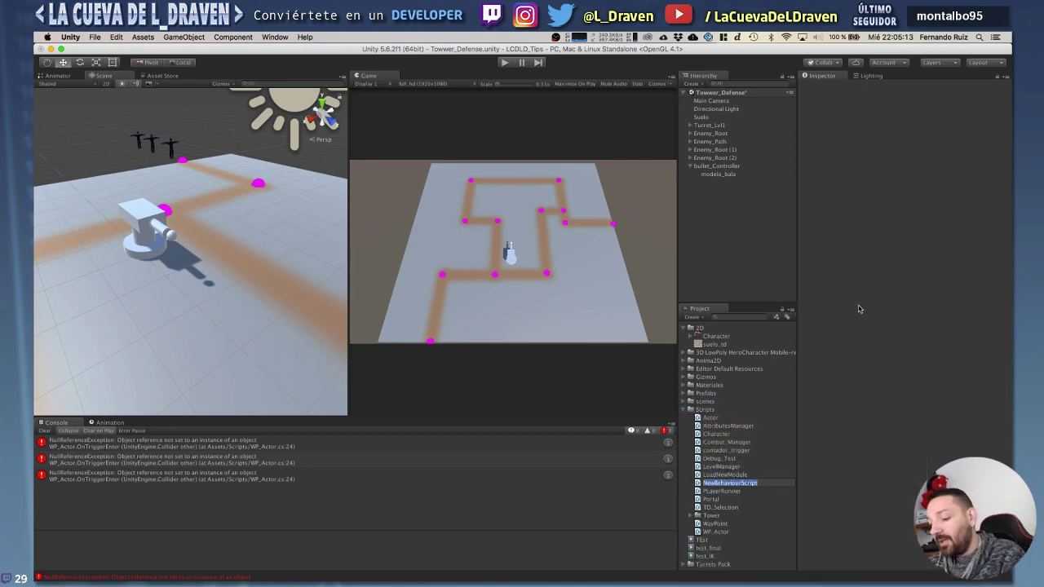
type("BulletController")
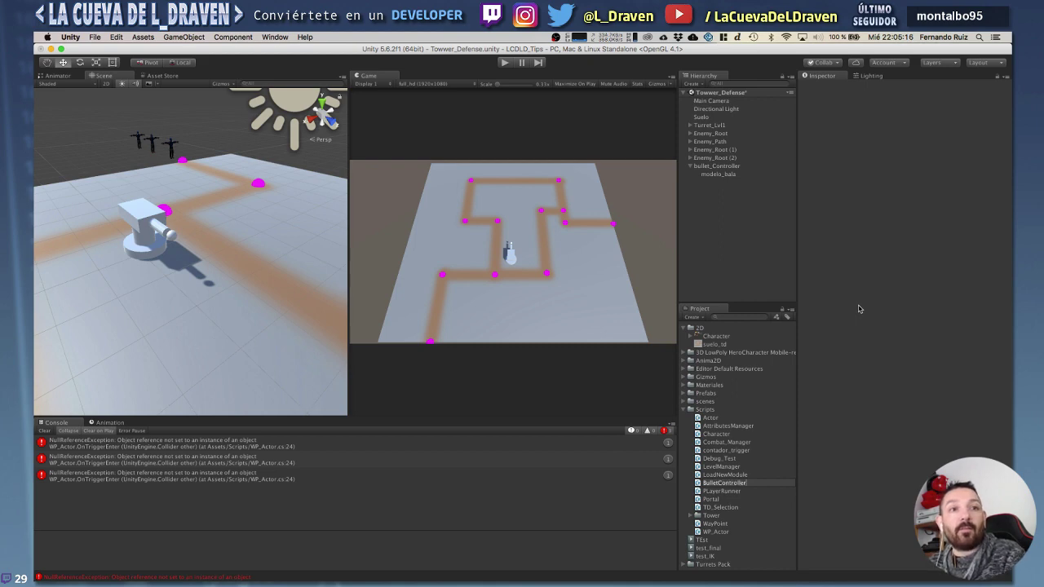
key("Return")
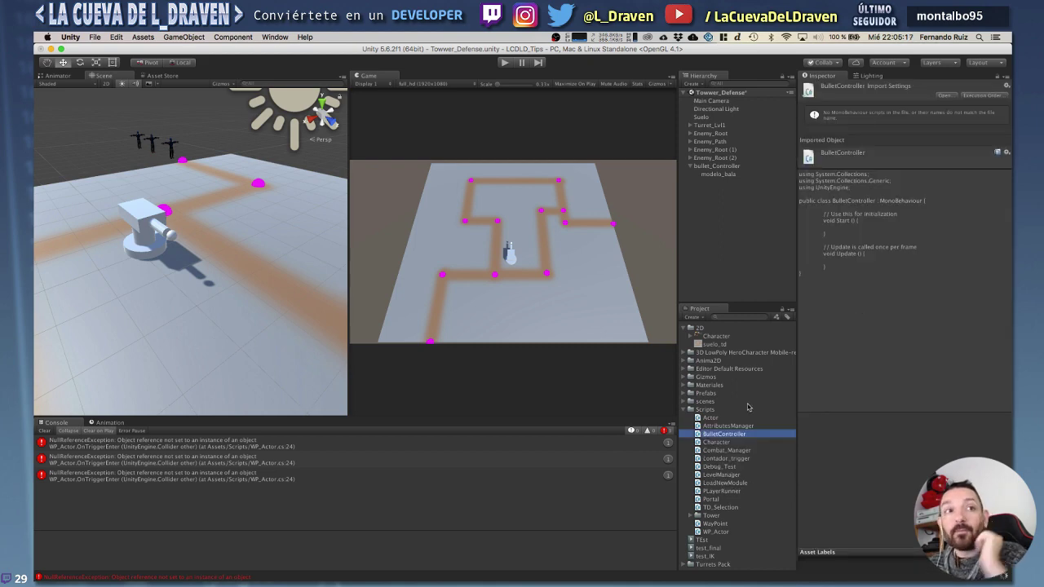
double_click(701, 438)
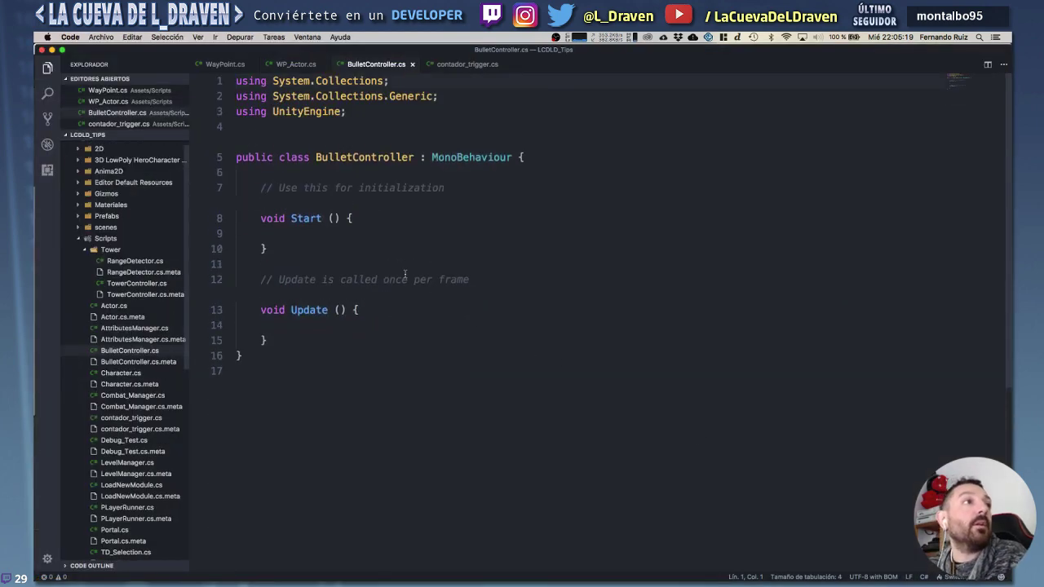
Add a 'public float speed;' field to the BulletController class and save.
left_click(313, 324)
left_click(311, 173)
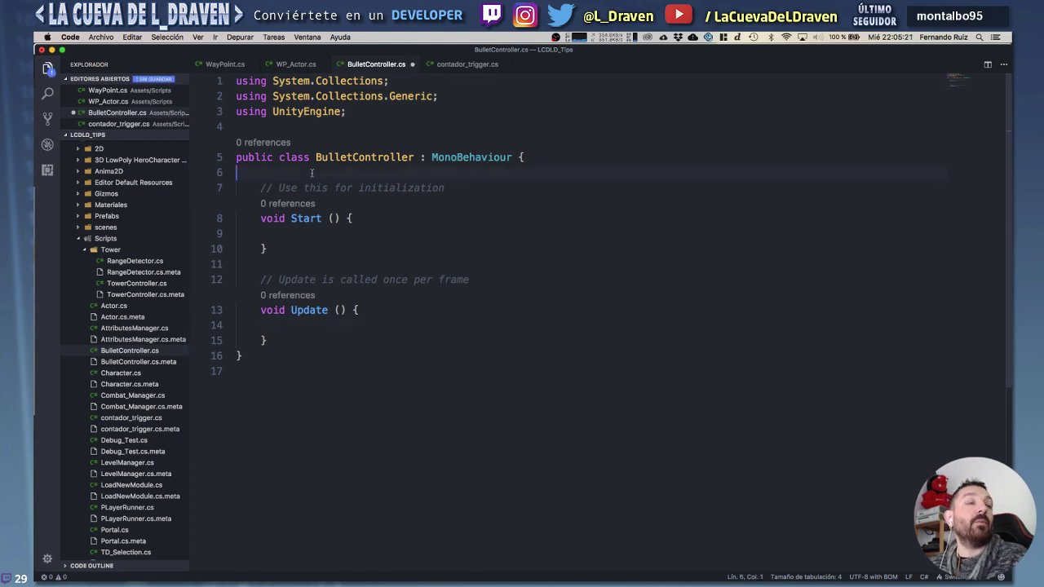
key("Return")
key("Return")
key("Up")
type("p")
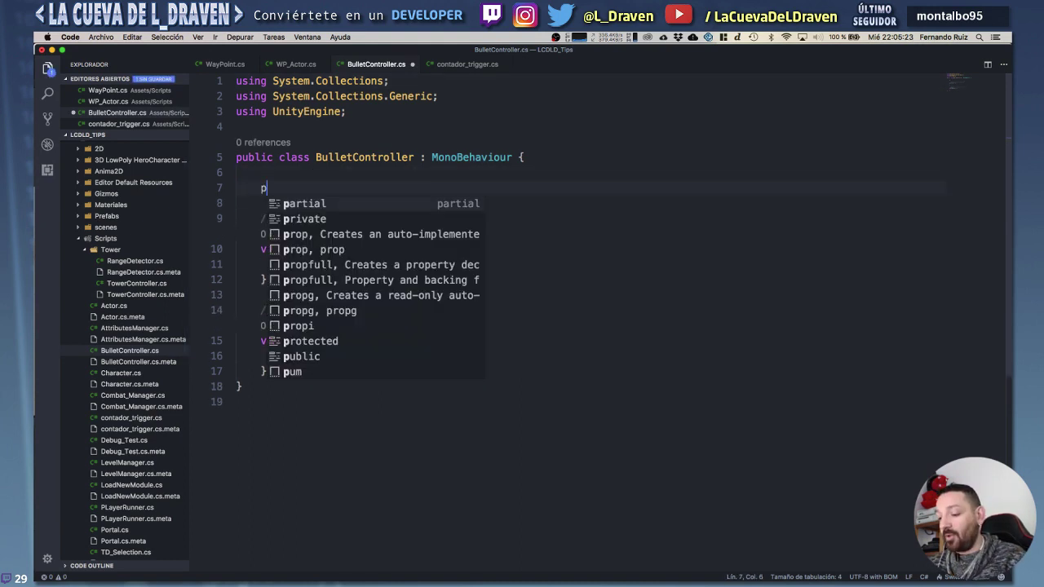
type("ublic float ")
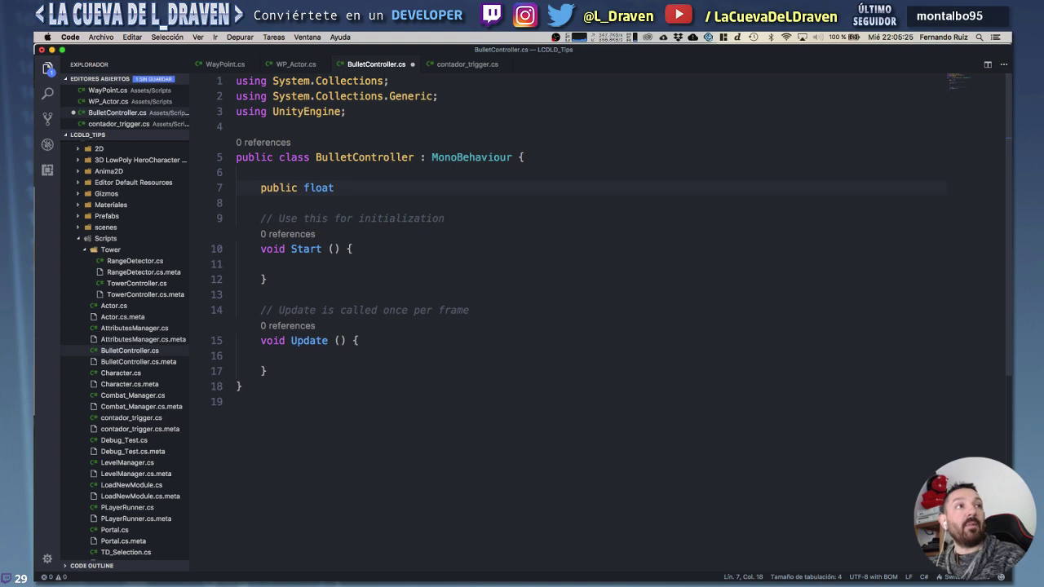
type("speed;")
key("super+s")
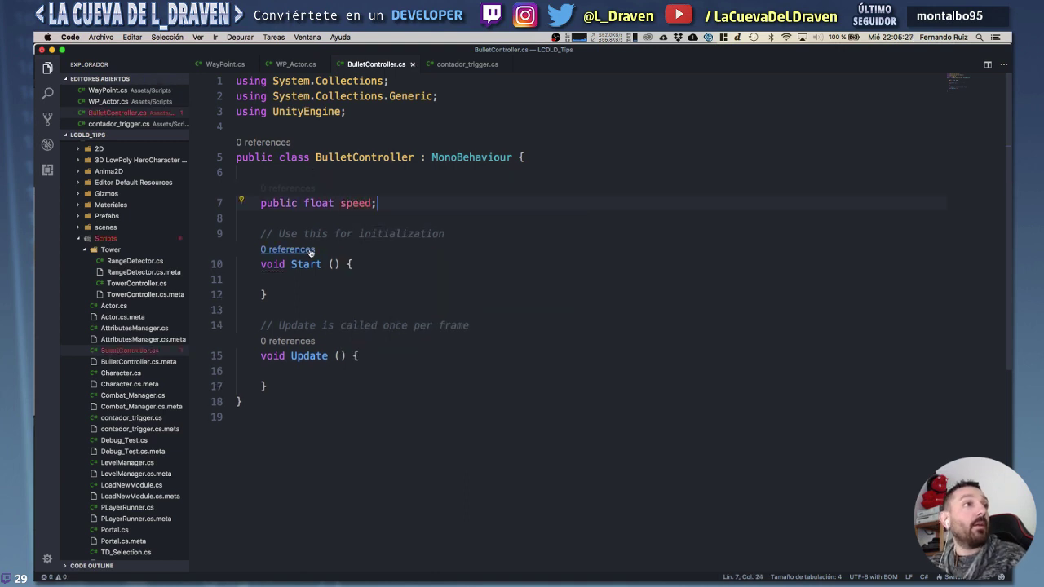
Start a transform.Translate() call inside the Update method.
left_click(347, 368)
key("Tab")
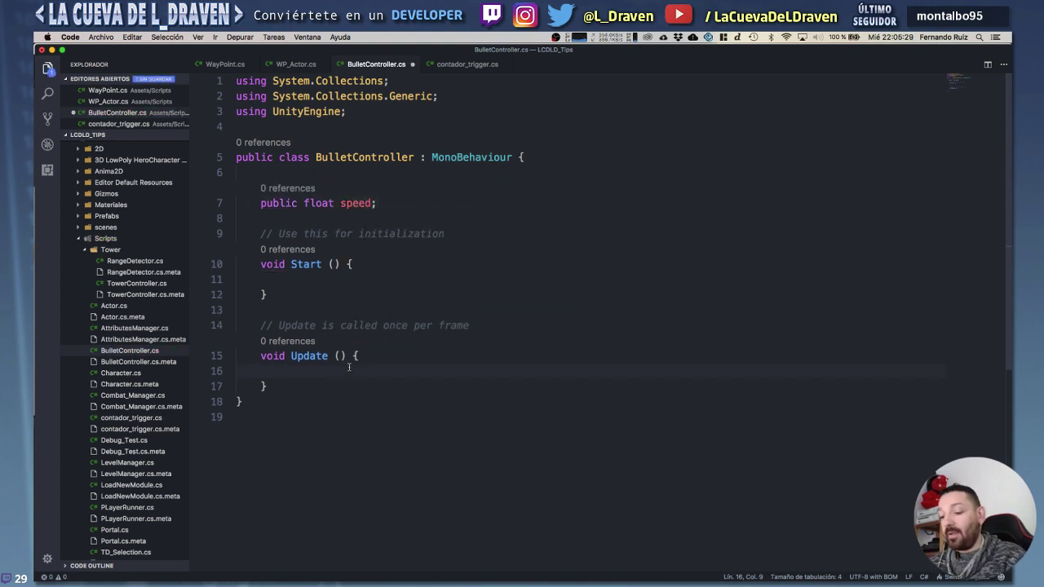
type("transform")
key("Escape")
type(".TRa")
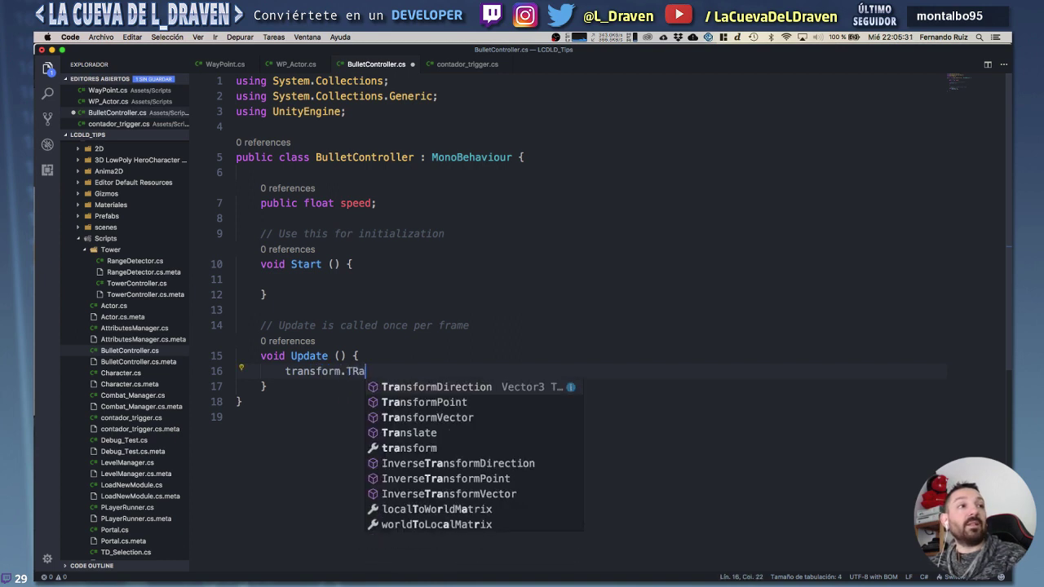
type("ns")
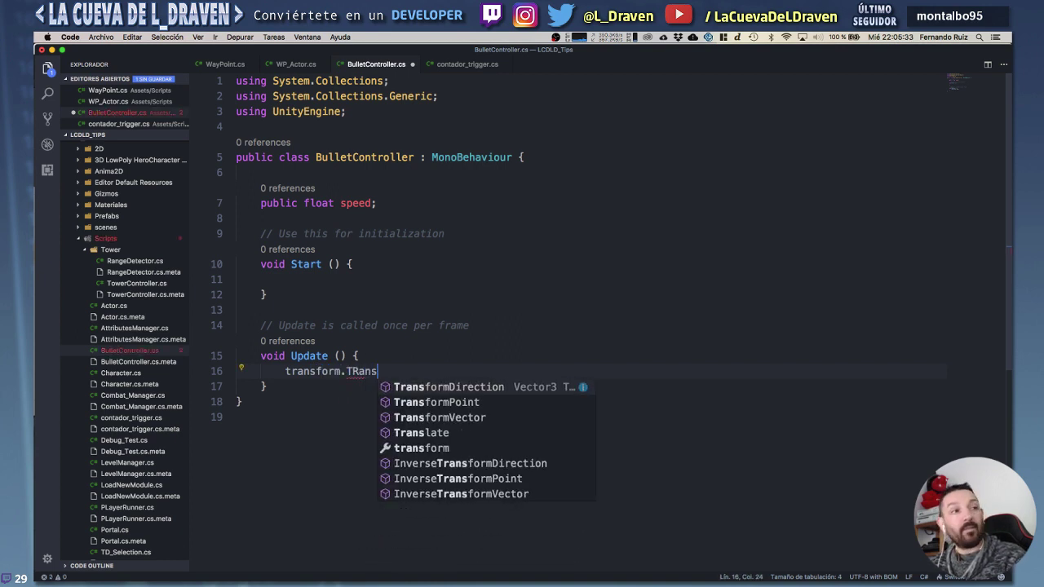
type("la")
key("Tab")
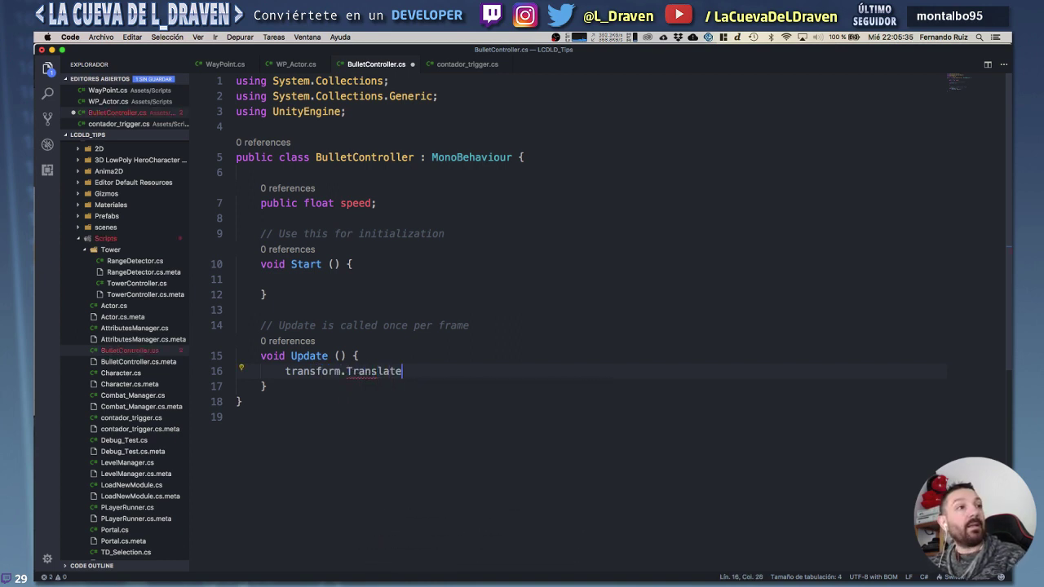
type("();")
Fill Translate's arguments with 0,0,speed*Time.deltaTime, save the script, and return to Unity.
left_click(408, 371)
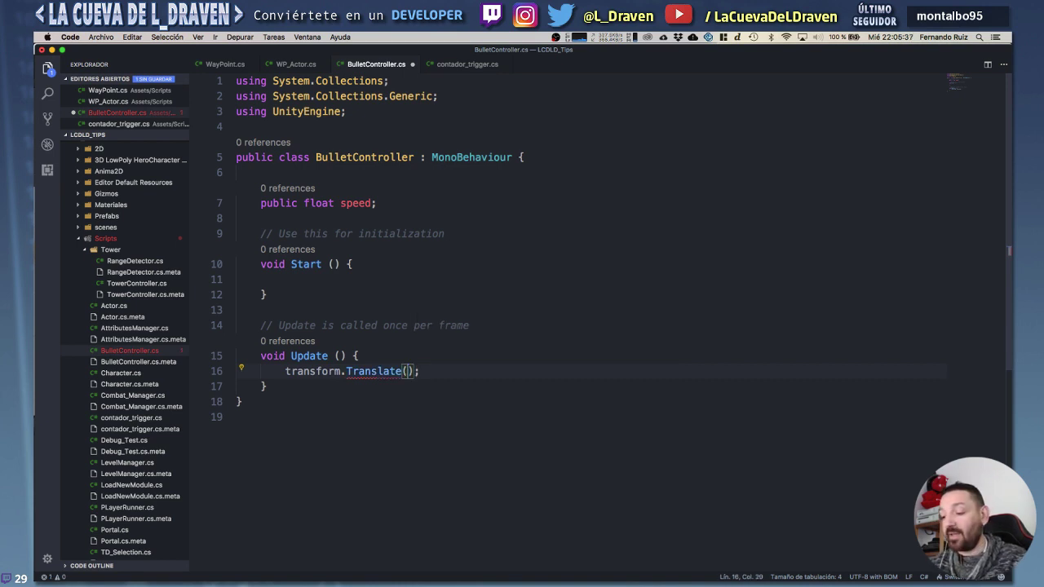
type("0,0,")
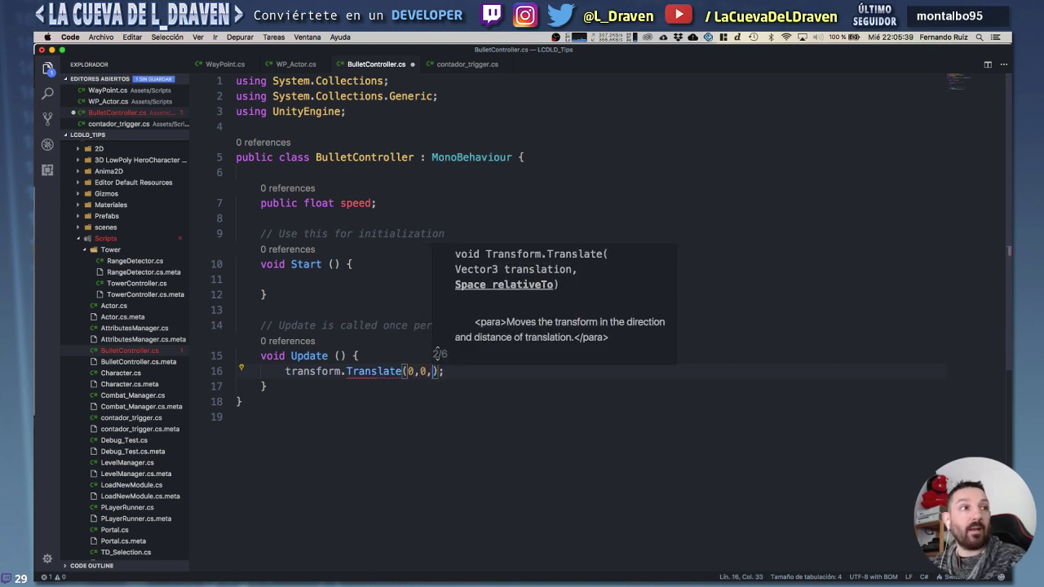
key("Down")
type("eed")
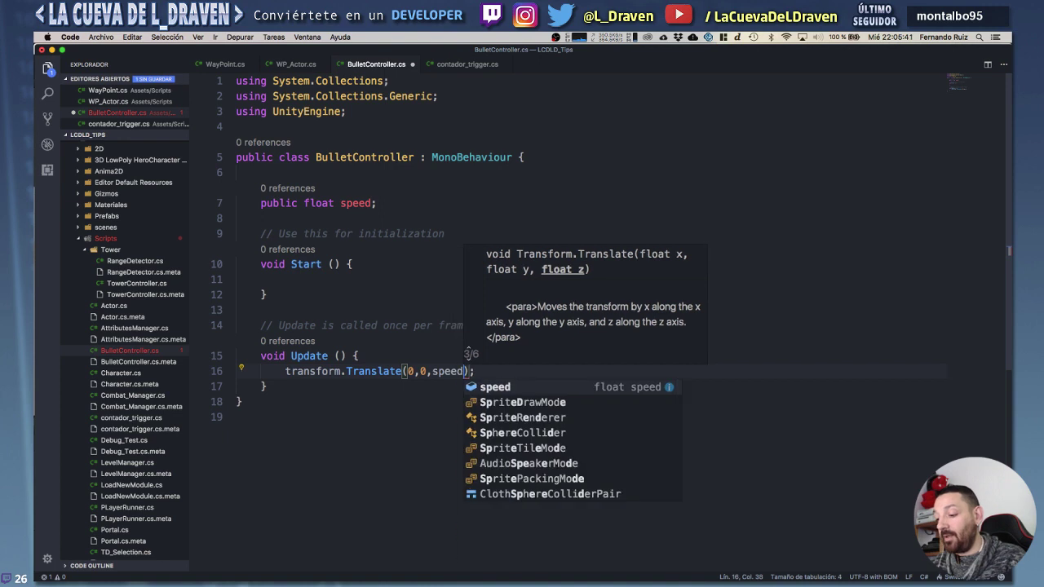
type("*Time.")
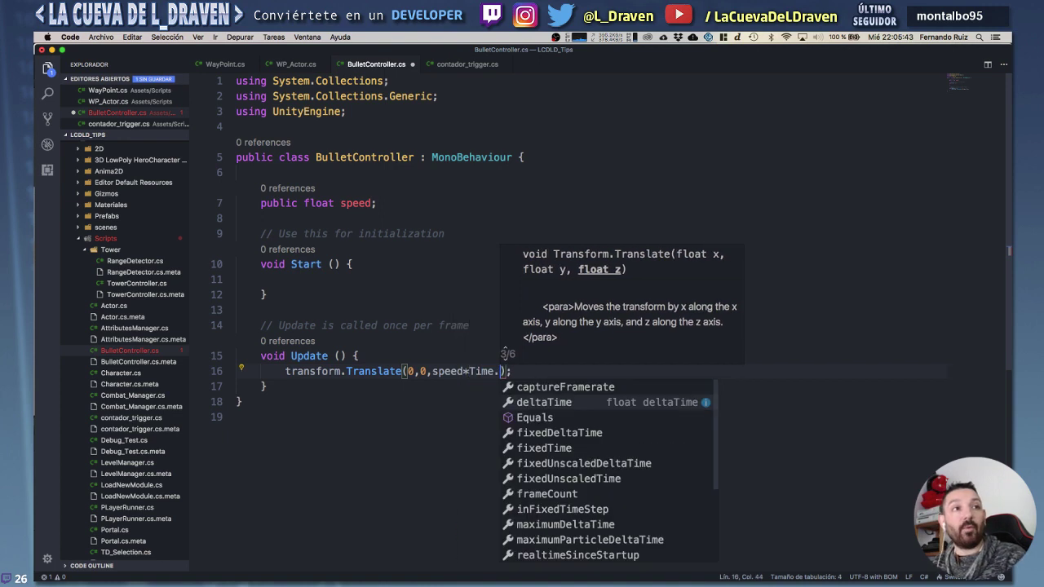
type("del")
key("Return")
key("super+s")
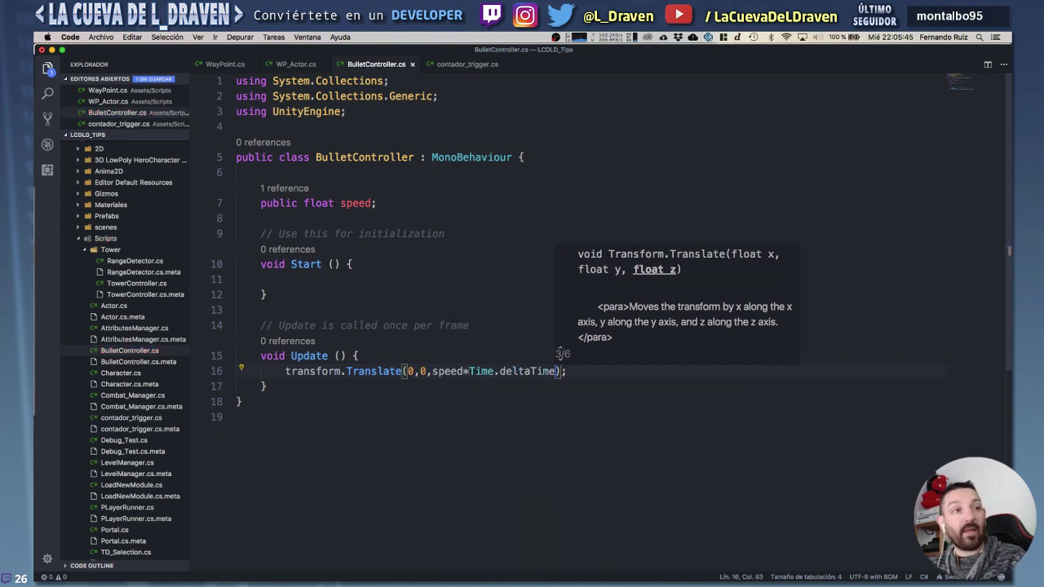
mouse_move(349, 371)
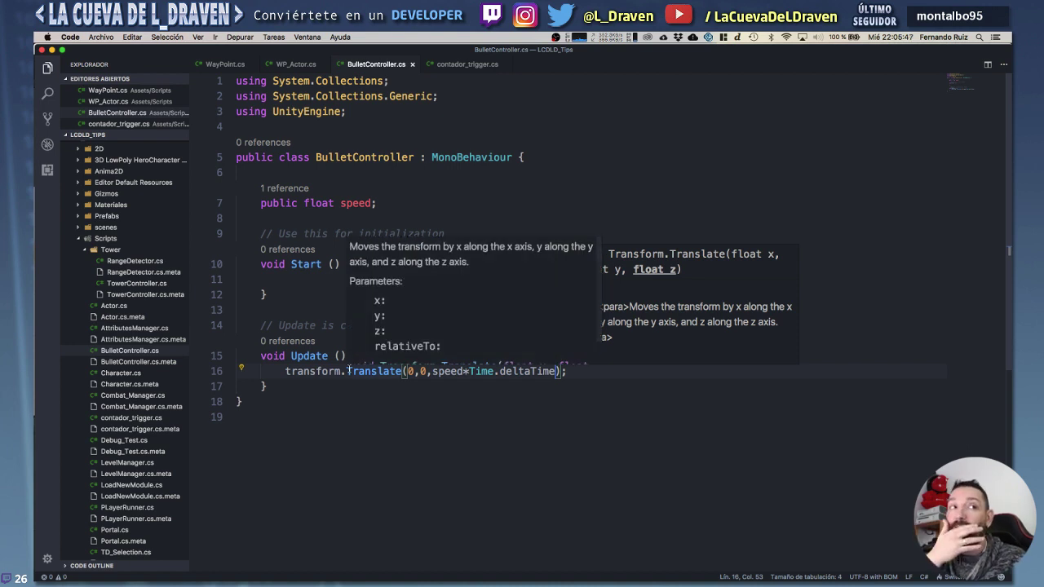
key("Escape")
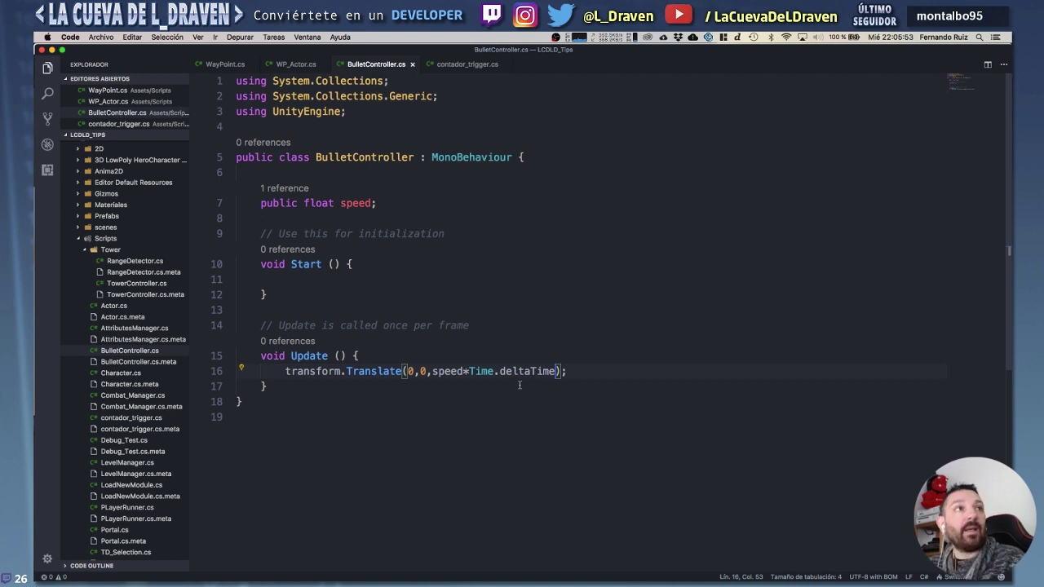
key("super+Tab")
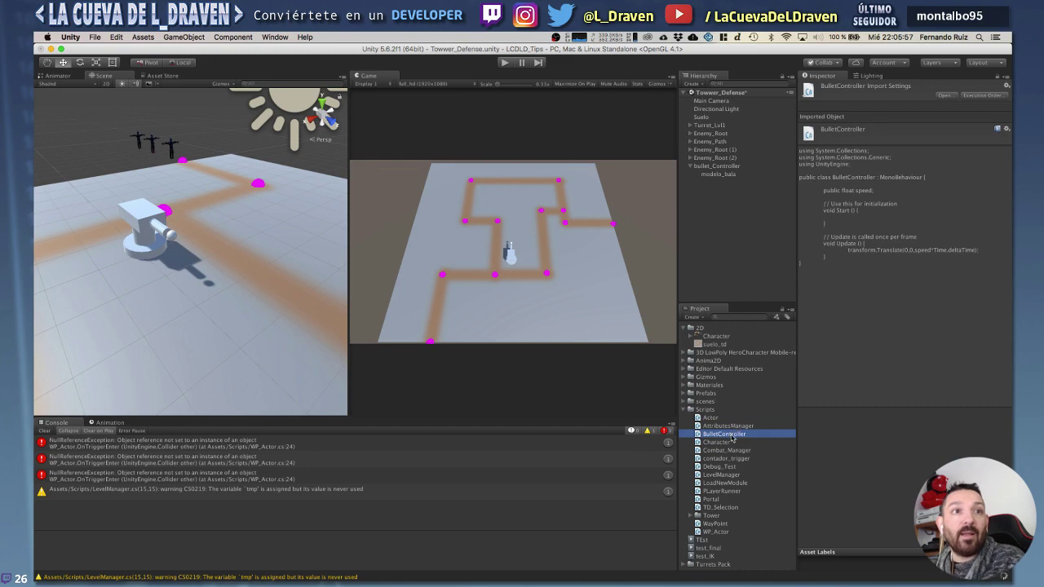
Attach the BulletController script to bullet_Controller and clear the Console.
left_click_drag(724, 255, 714, 170)
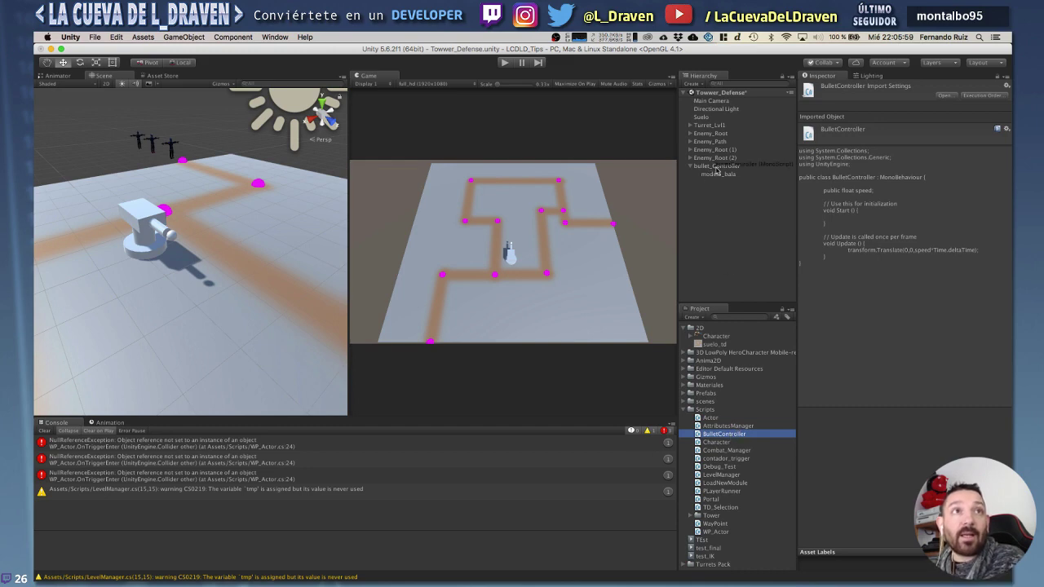
left_click(716, 166)
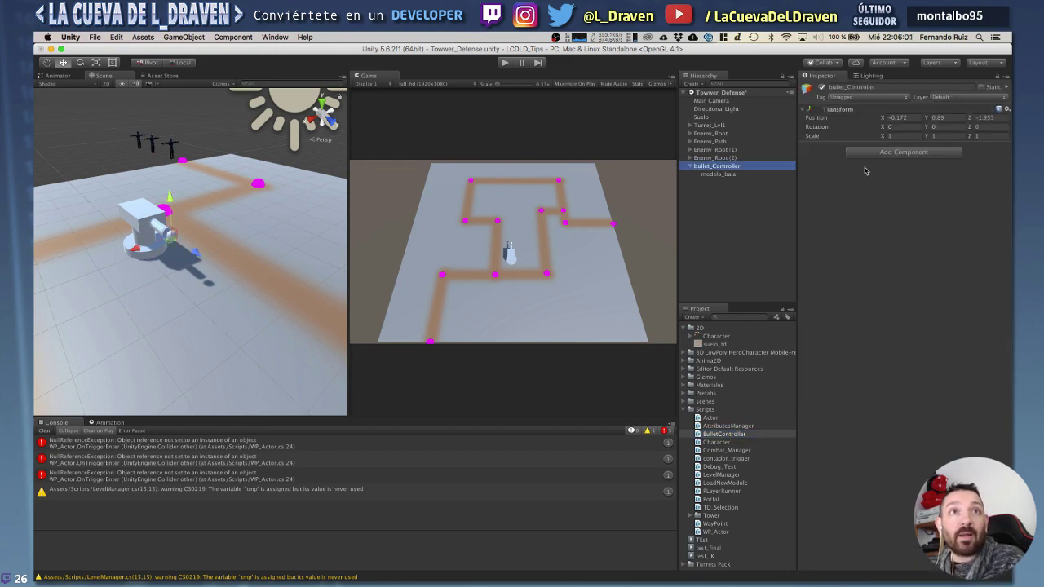
left_click_drag(726, 435, 871, 319)
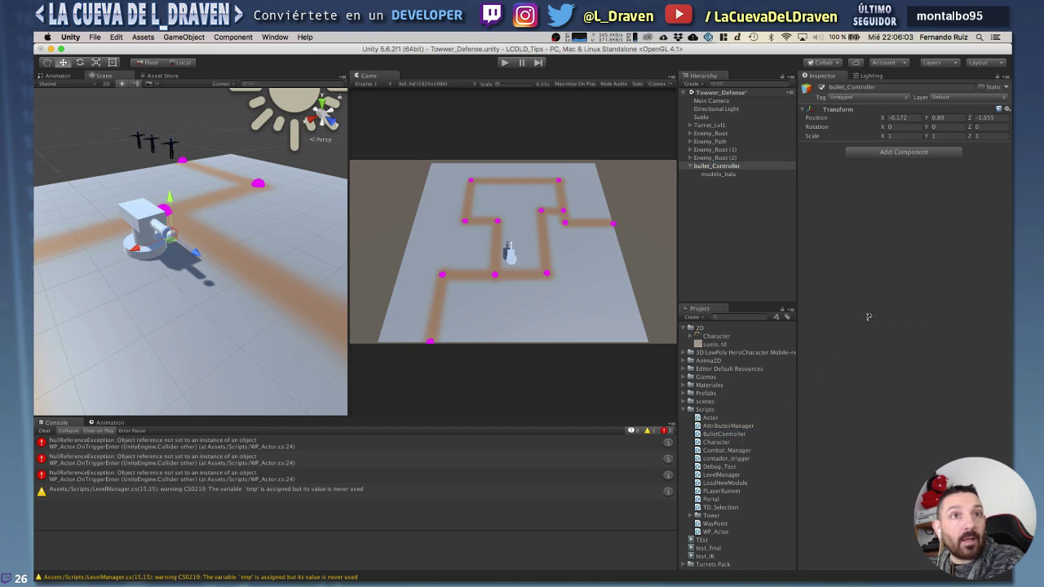
left_click(45, 431)
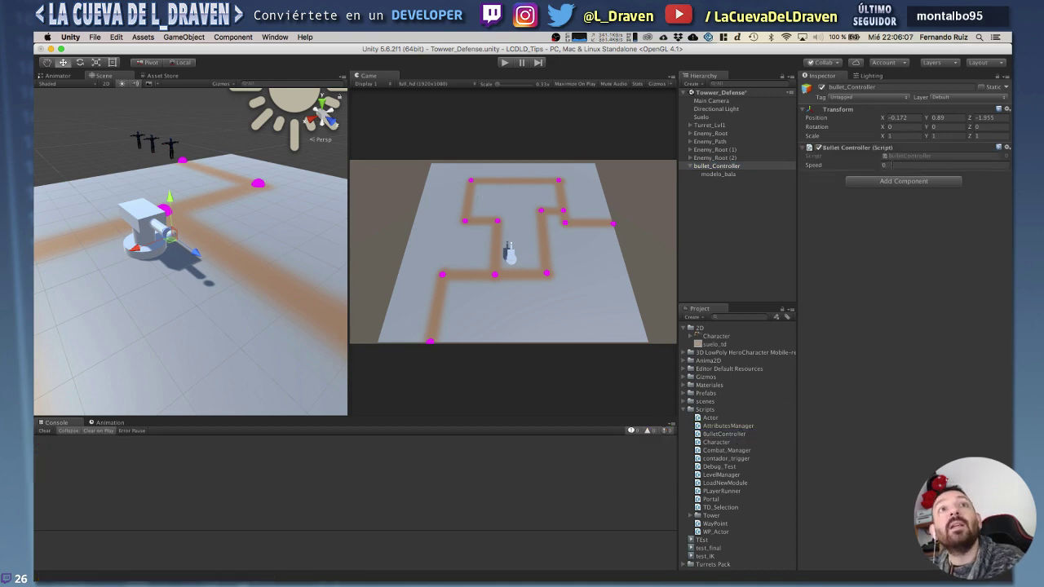
Test-run the bullet with Speed set to 1, then to 2.
left_click(894, 166)
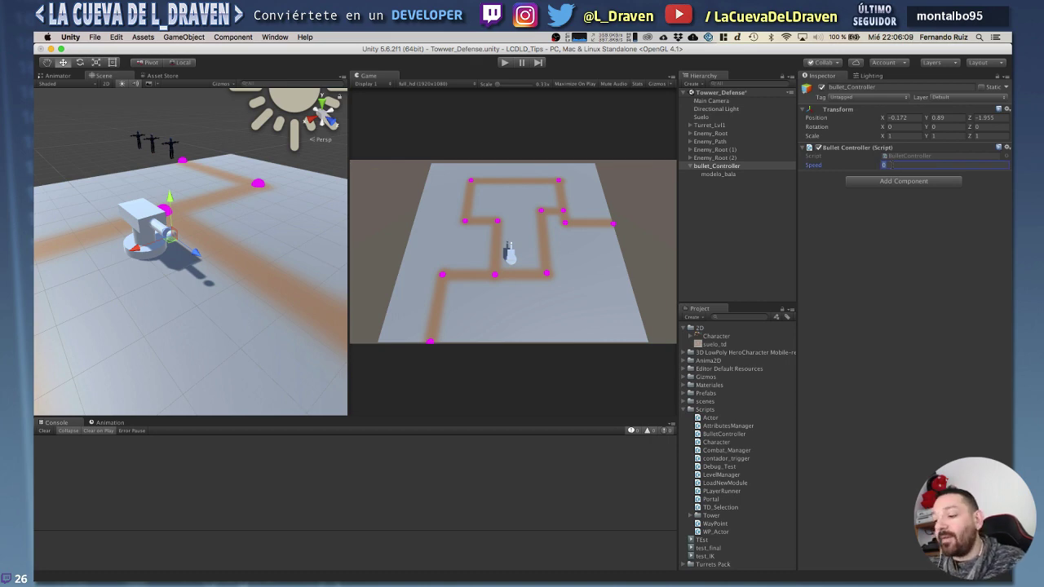
type("1")
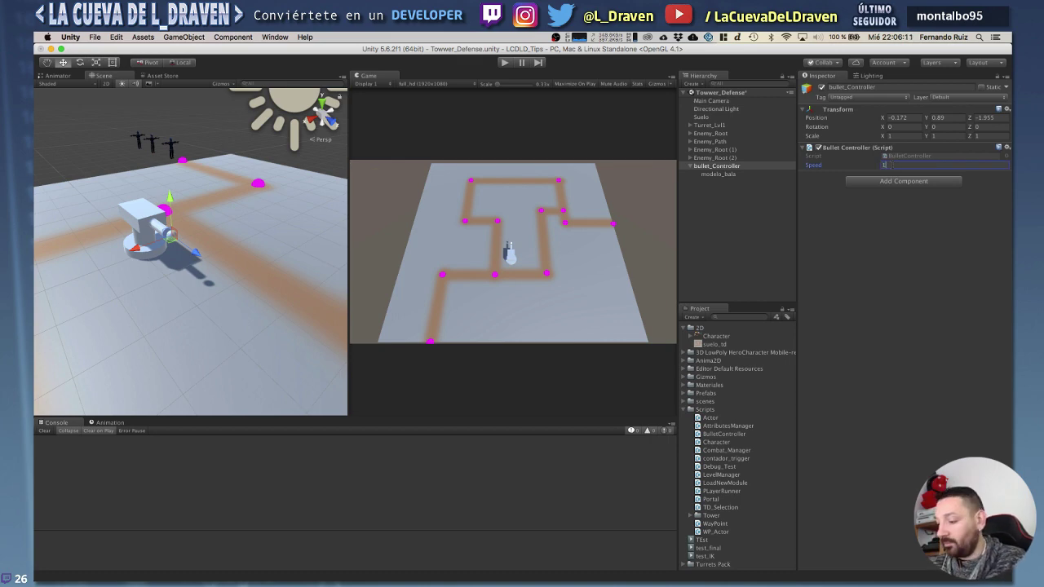
left_click(505, 63)
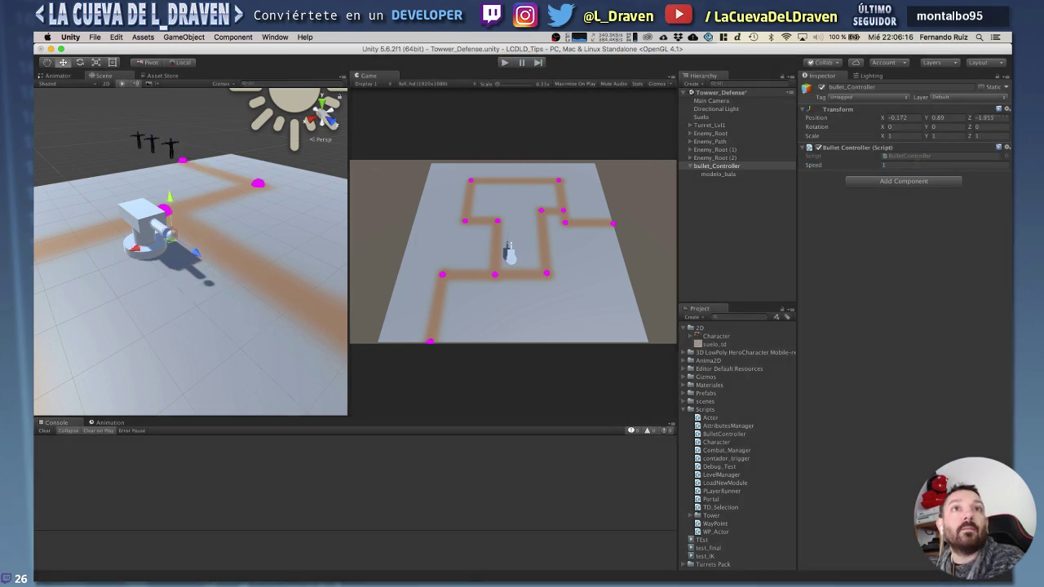
left_click(923, 165)
type("2")
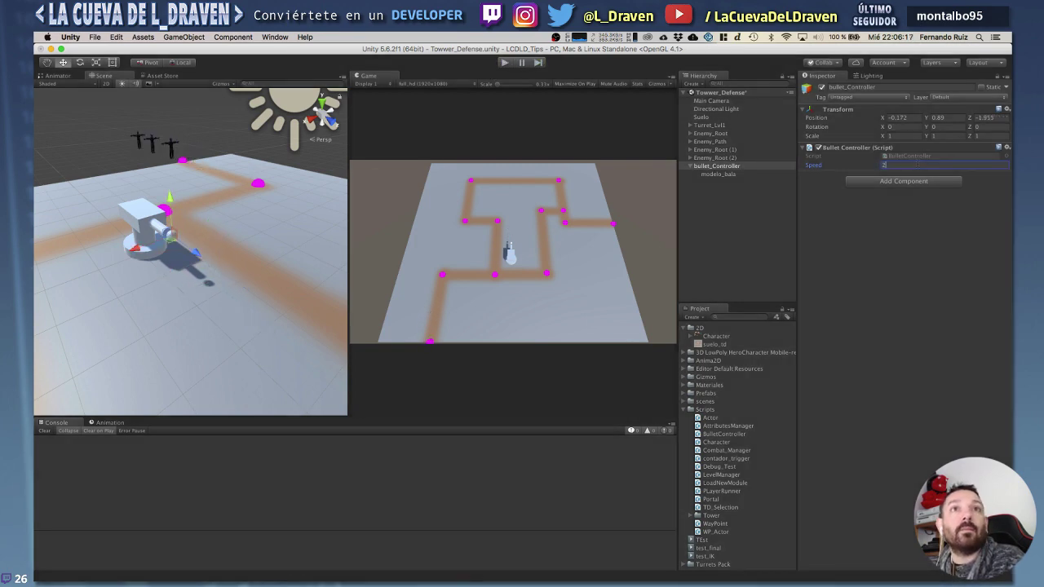
left_click(505, 63)
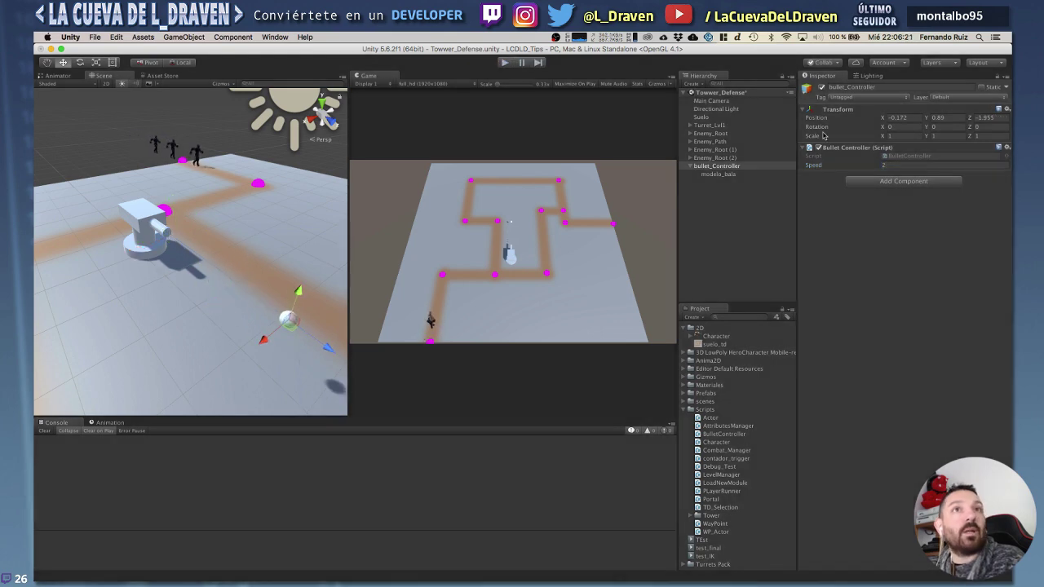
Set Speed to 4, test-run it, and show modelo_bala under bullet_Controller.
left_click(910, 165)
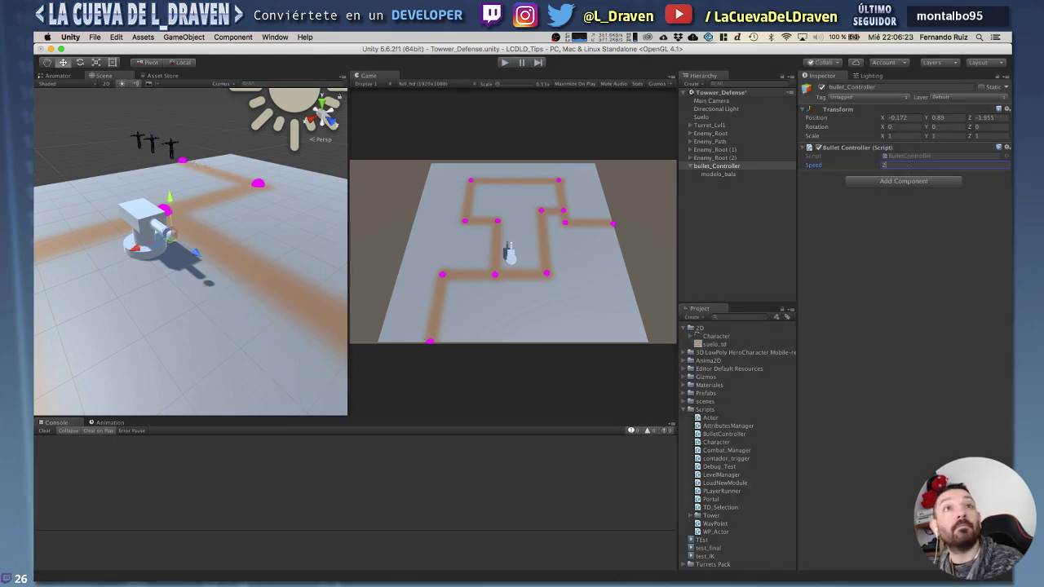
type("4")
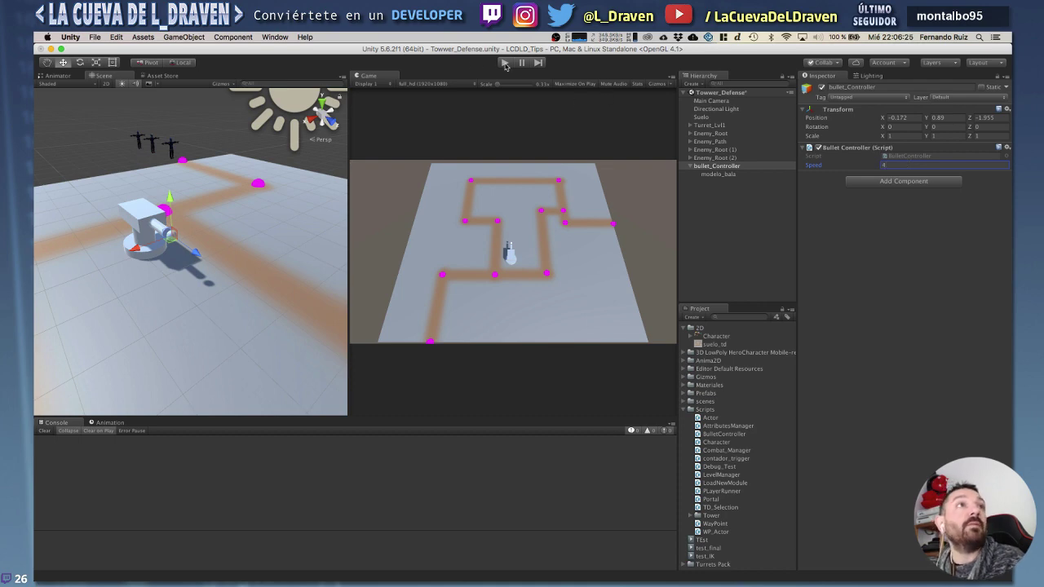
left_click(505, 63)
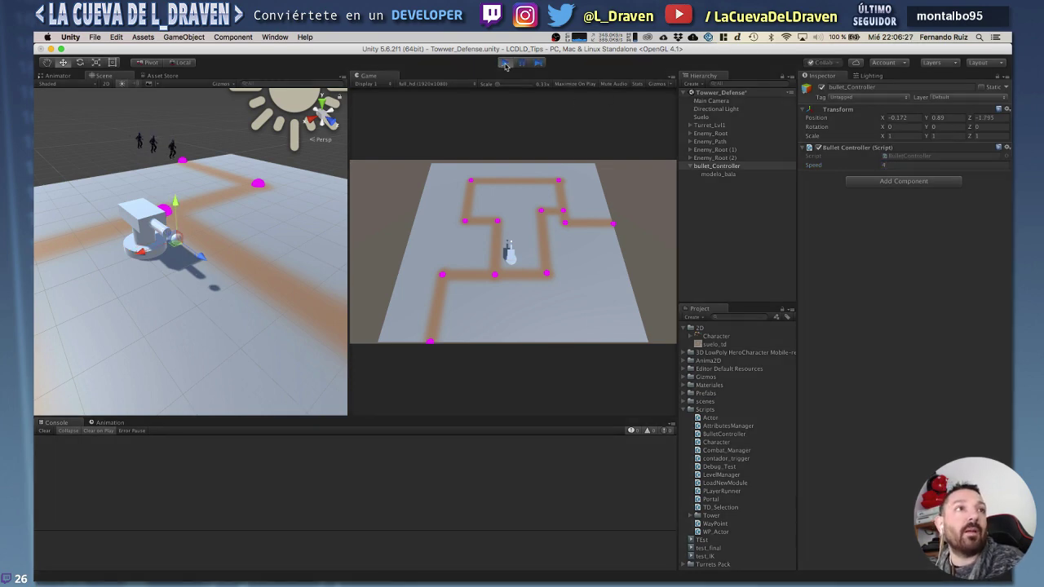
left_click(505, 63)
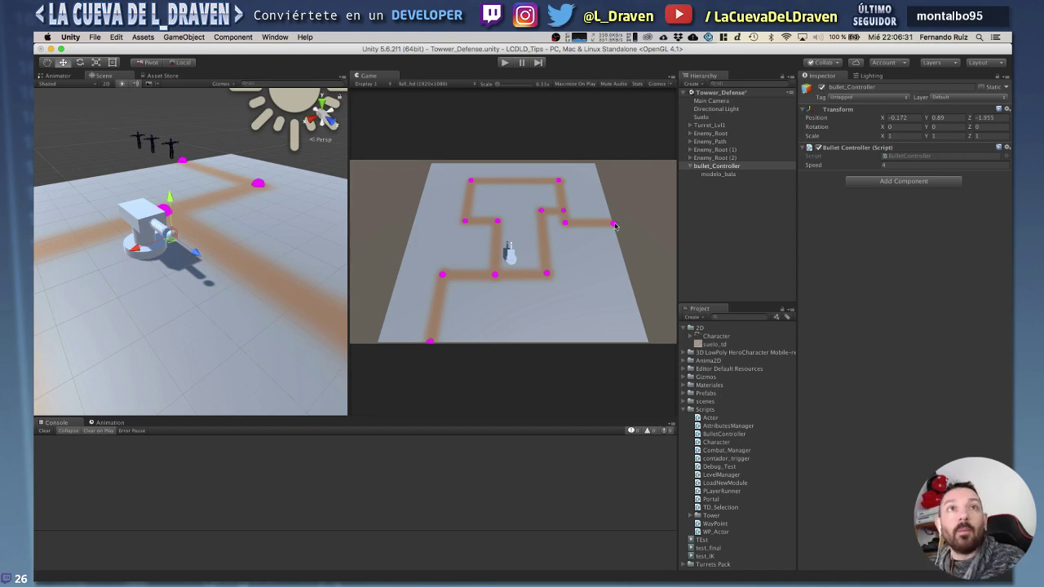
left_click(690, 166)
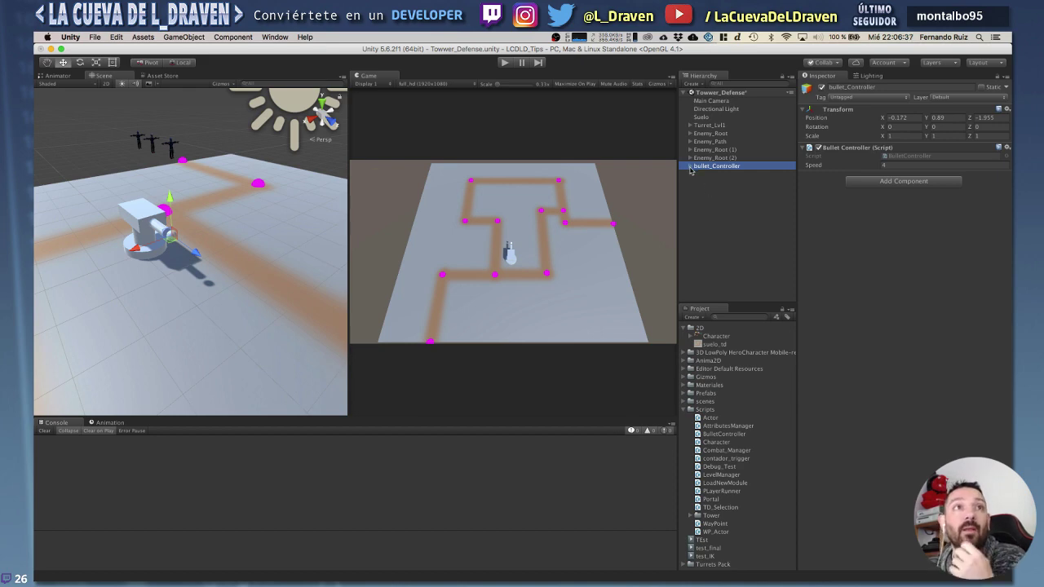
left_click(690, 167)
Remove the Sphere Collider from the modelo_bala child object.
left_click(725, 175)
right_click(831, 168)
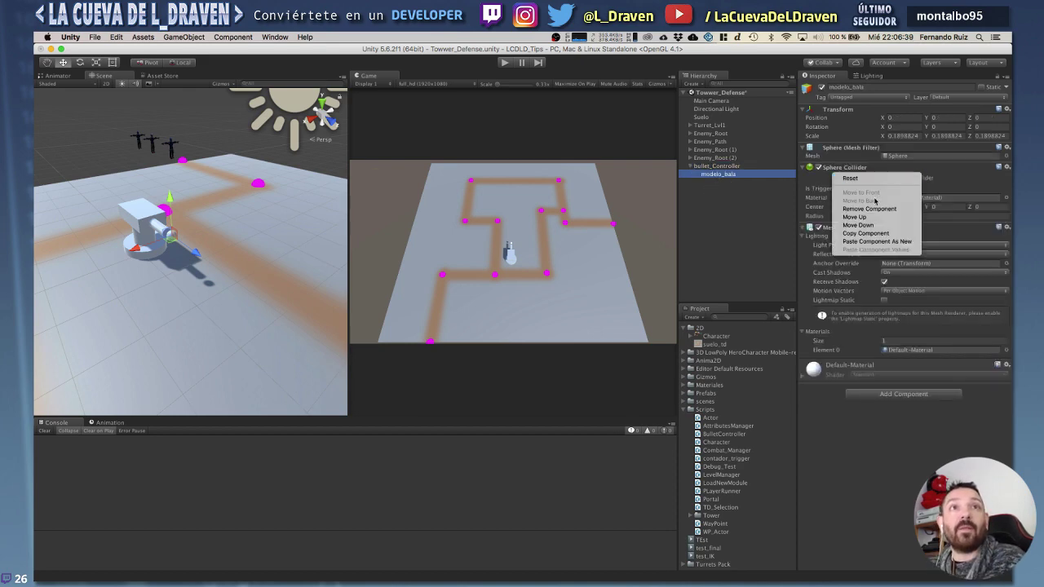
left_click(880, 207)
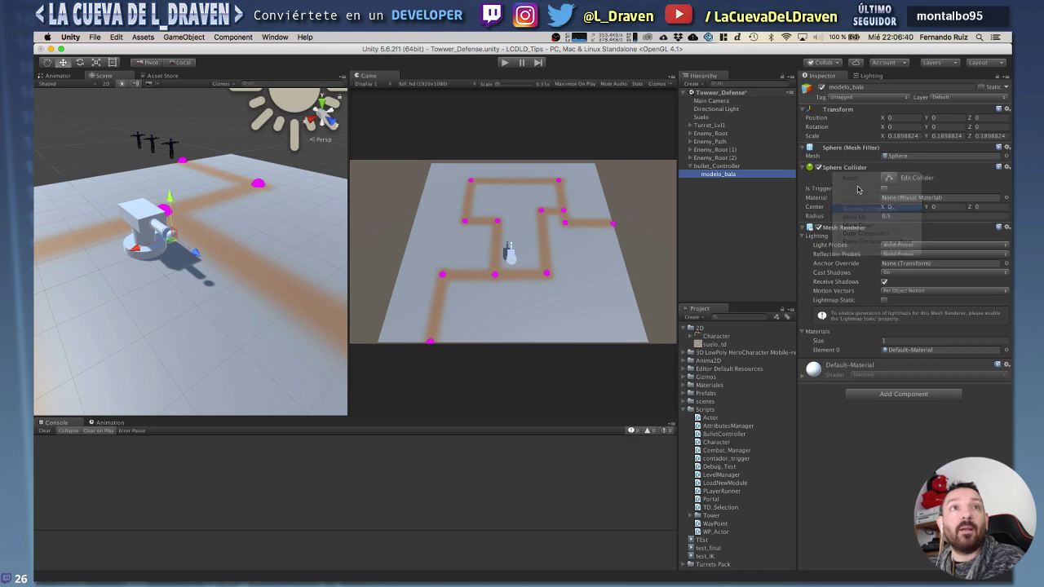
Add a Rigidbody to bullet_Controller with gravity turned off.
left_click(725, 167)
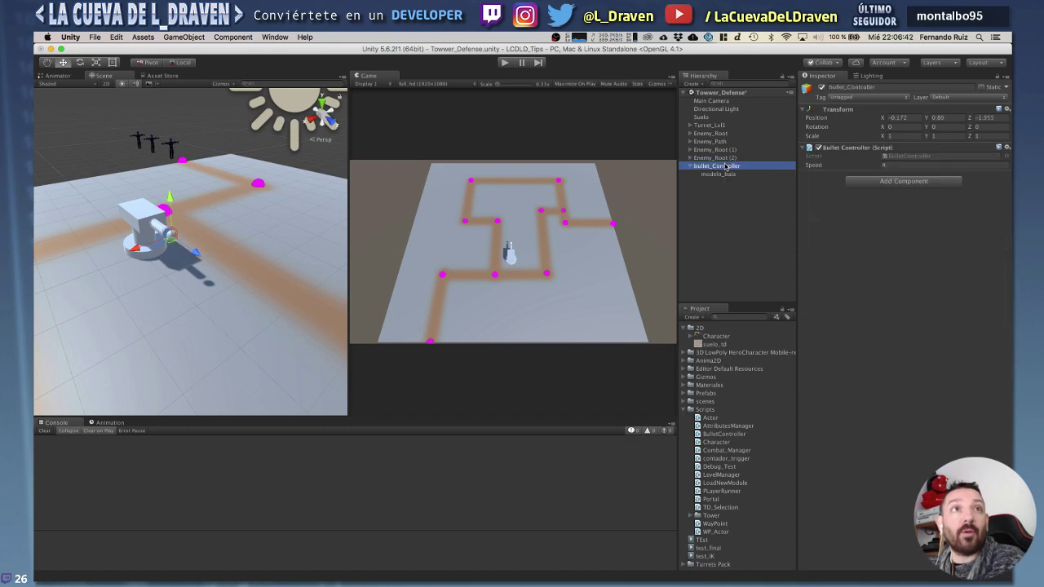
left_click(938, 182)
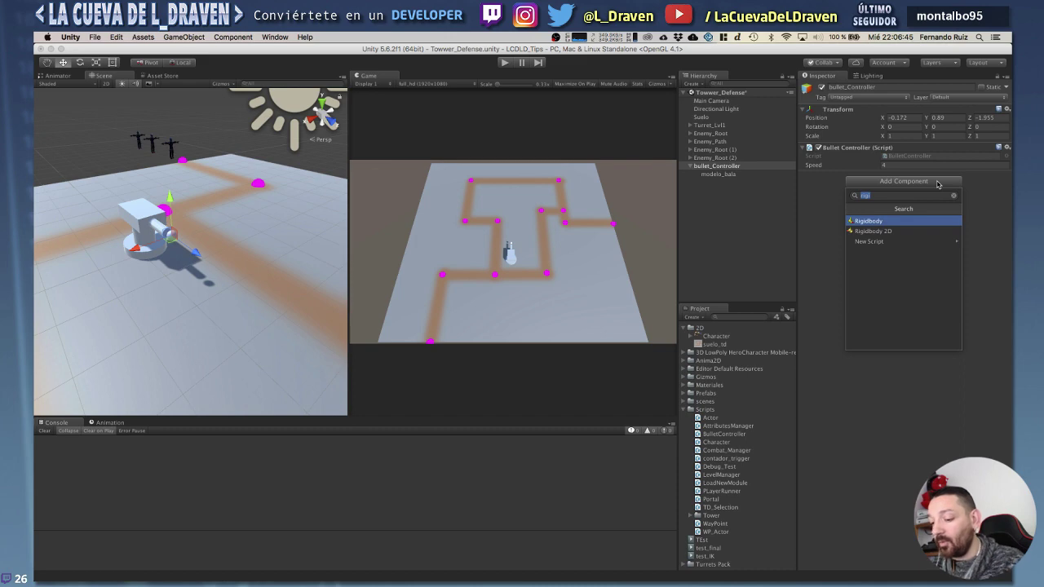
key("Return")
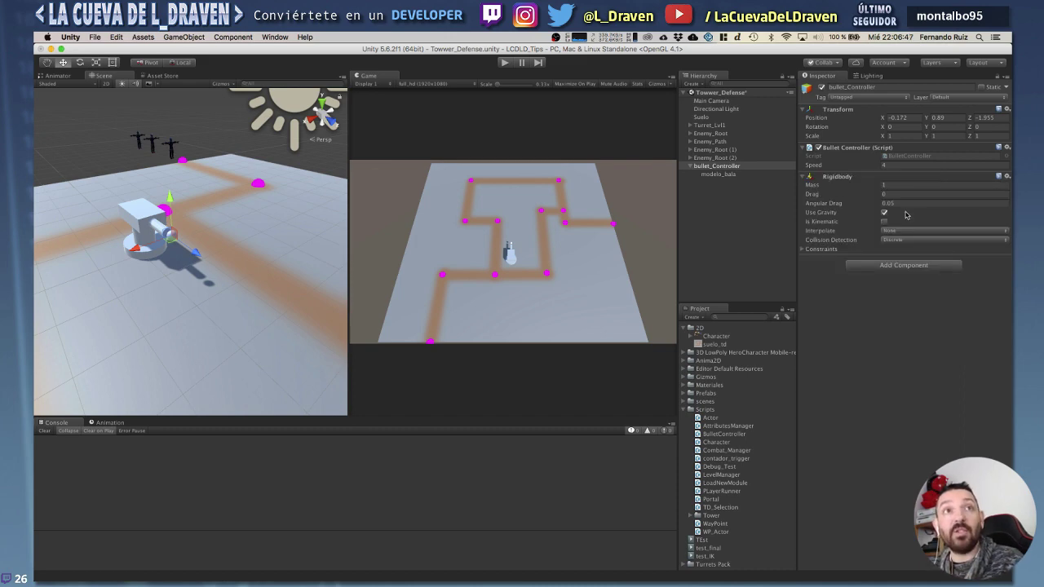
left_click(883, 213)
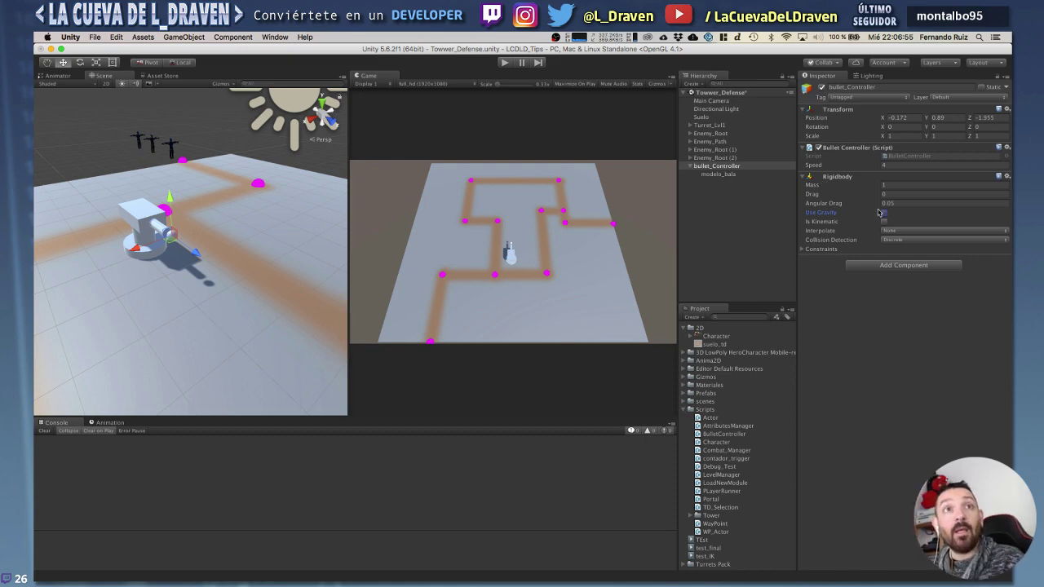
left_click(881, 213)
Add a Sphere Collider to bullet_Controller and shrink its radius to 0.1.
left_click(875, 266)
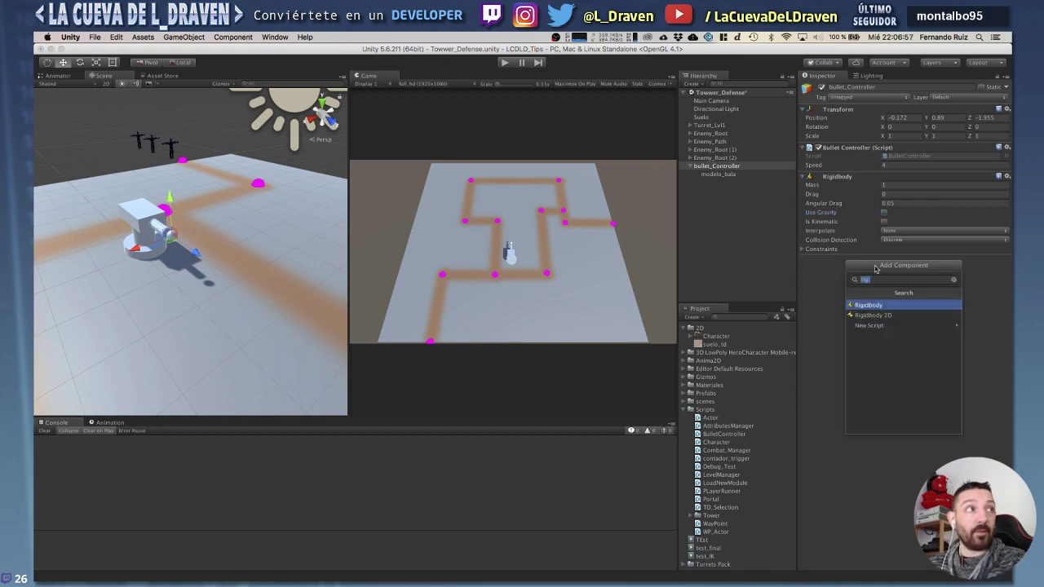
type("sphe")
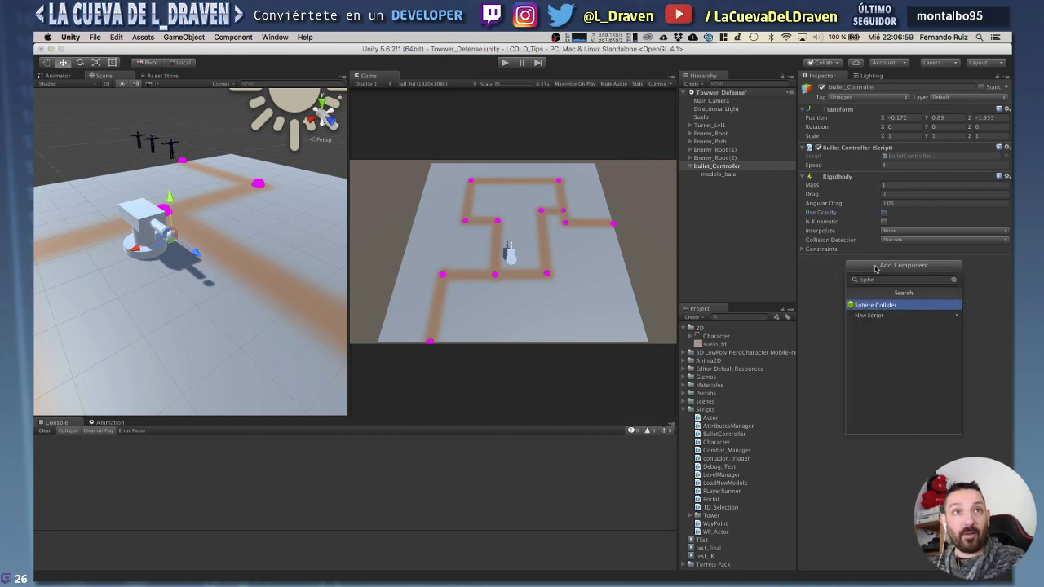
key("Return")
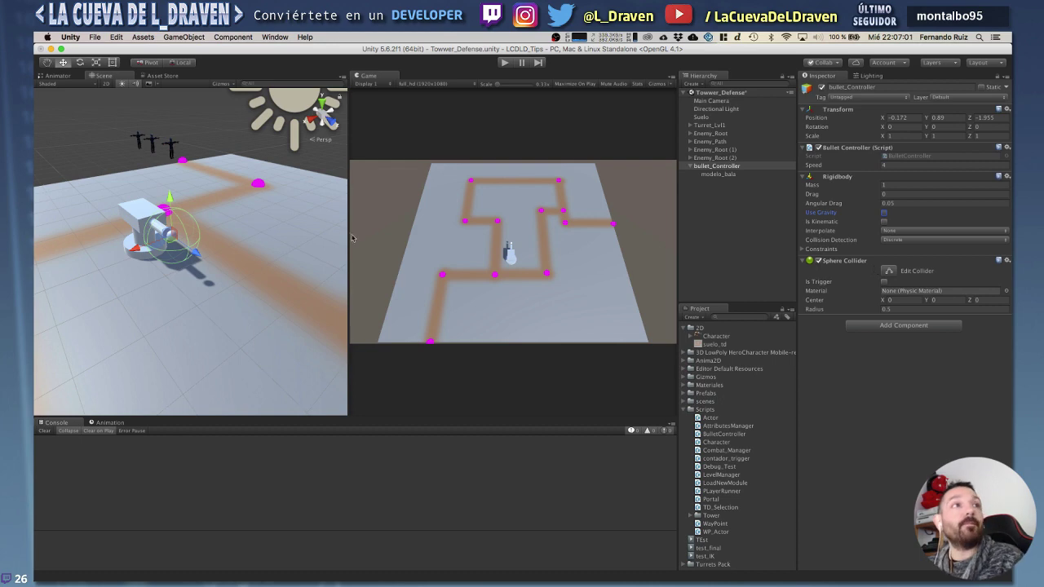
scroll(155, 253, "up", 3)
scroll(149, 235, "up", 2)
scroll(149, 235, "up", 2)
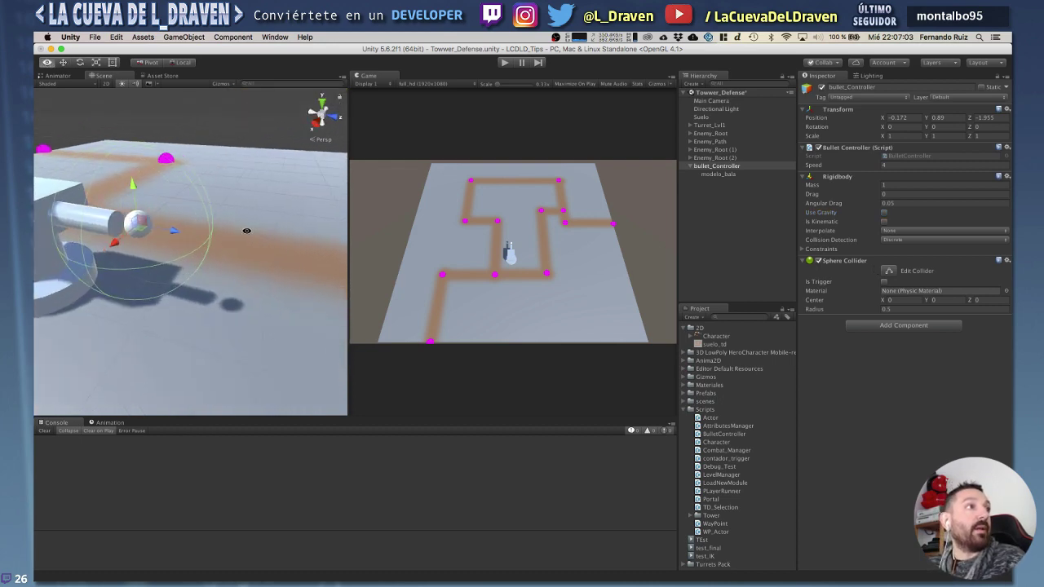
scroll(149, 235, "up", 1)
left_click_drag(806, 310, 804, 317)
scroll(295, 283, "down", 2)
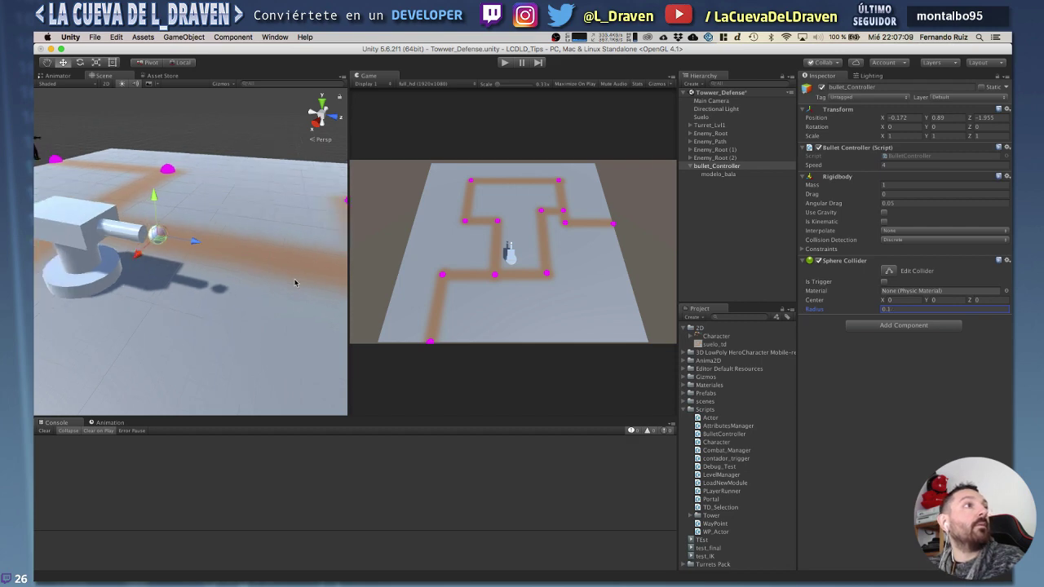
scroll(296, 283, "down", 2)
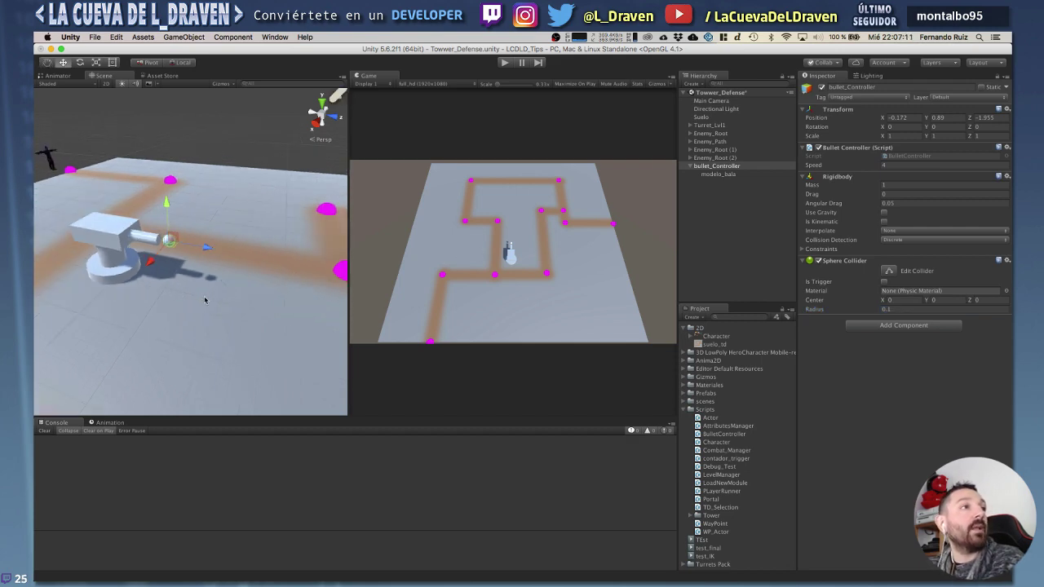
Frame the bullet sphere model in the scene view and orbit around the turret.
left_click(194, 299)
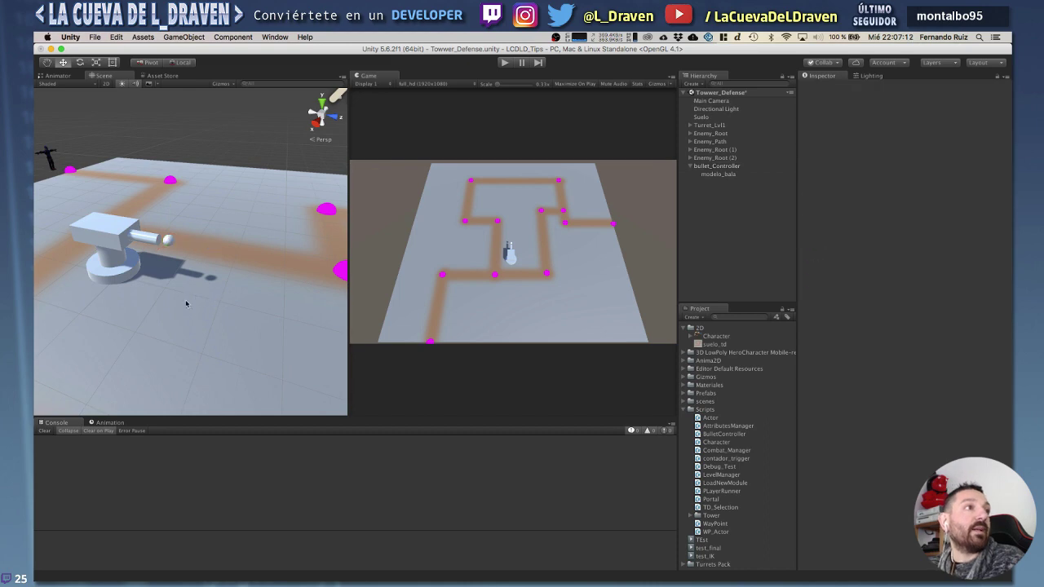
left_click(169, 245)
key("f")
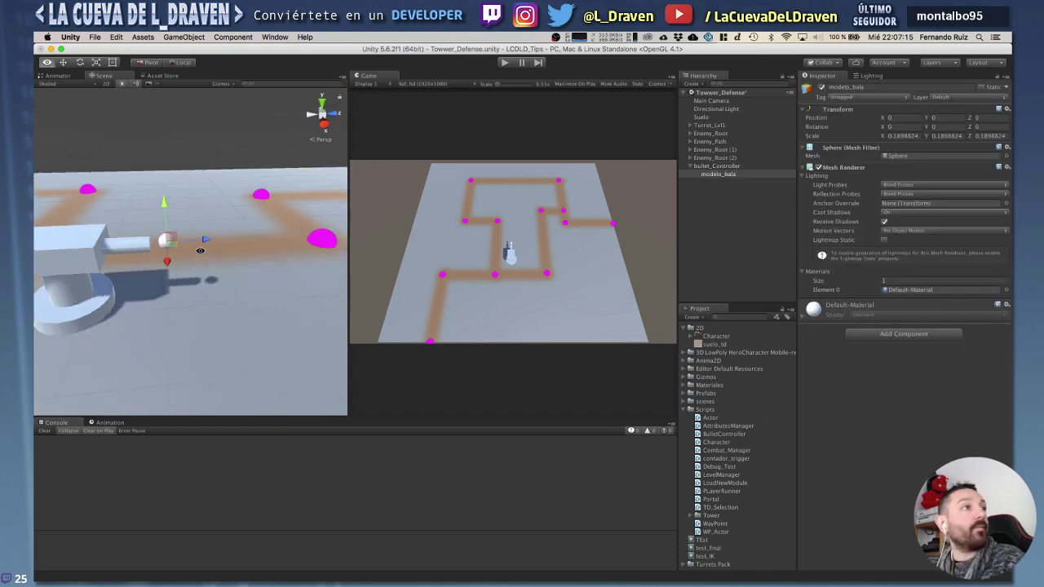
left_click_drag(200, 250, 228, 249, "alt")
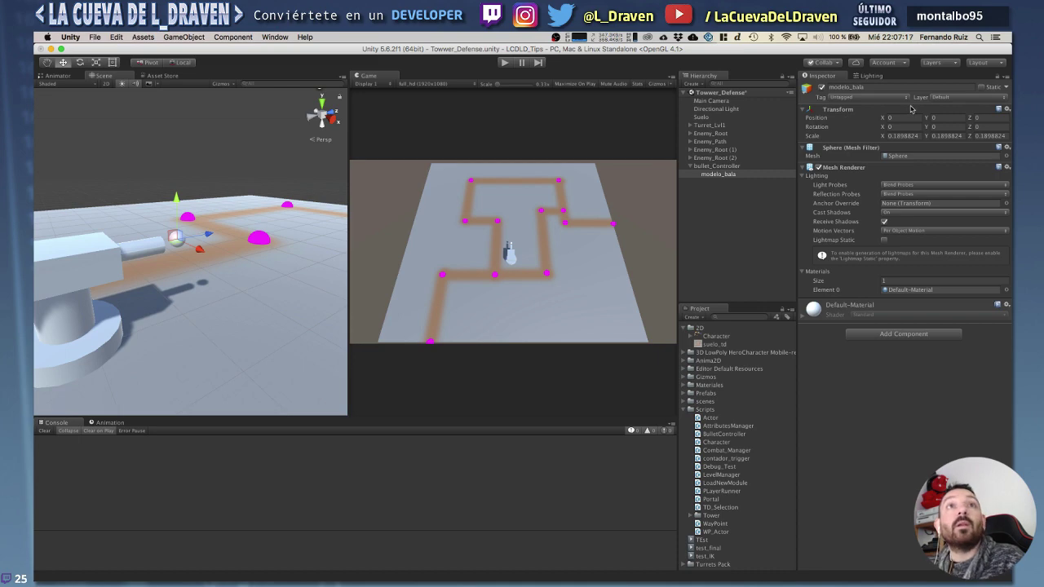
Create a new tag named Bullet in the Tags list.
left_click(730, 166)
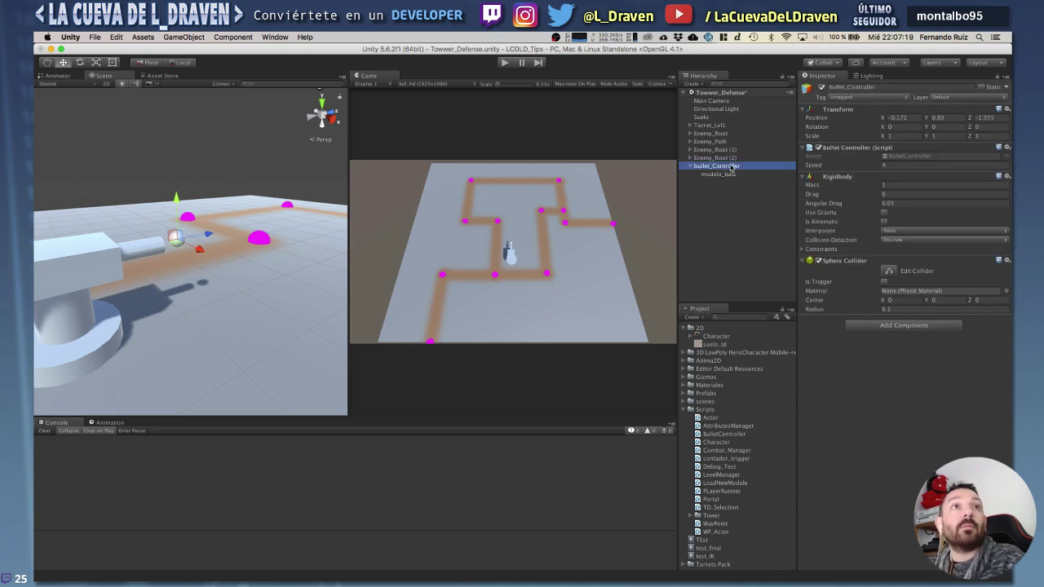
left_click(734, 173)
left_click(734, 166)
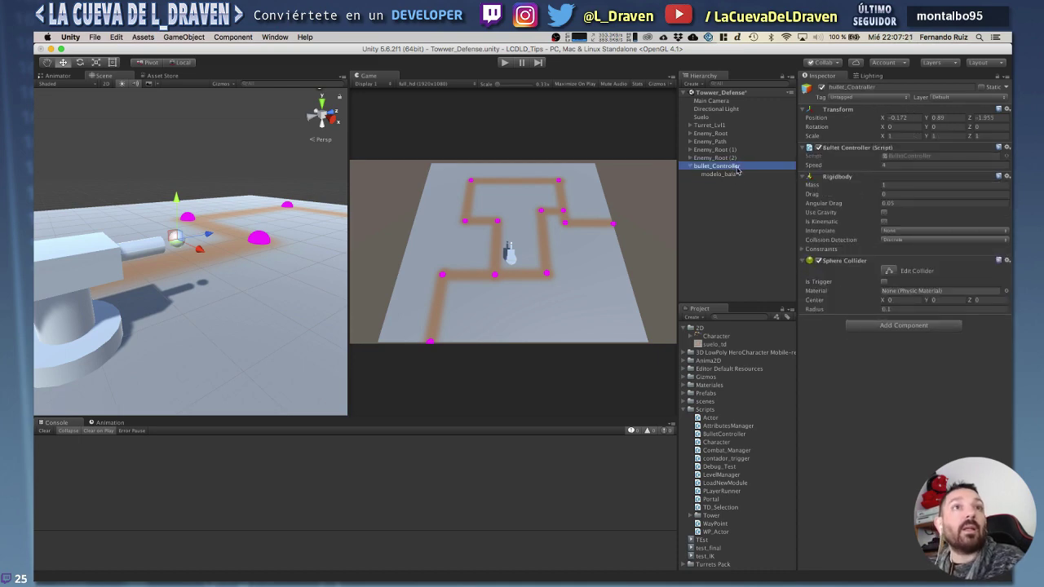
left_click(865, 98)
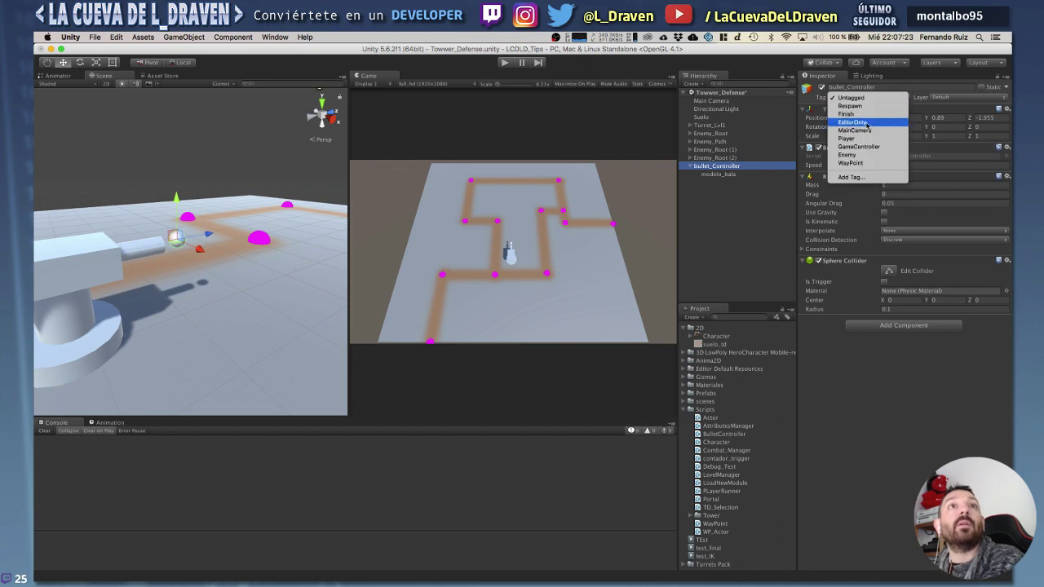
left_click(869, 177)
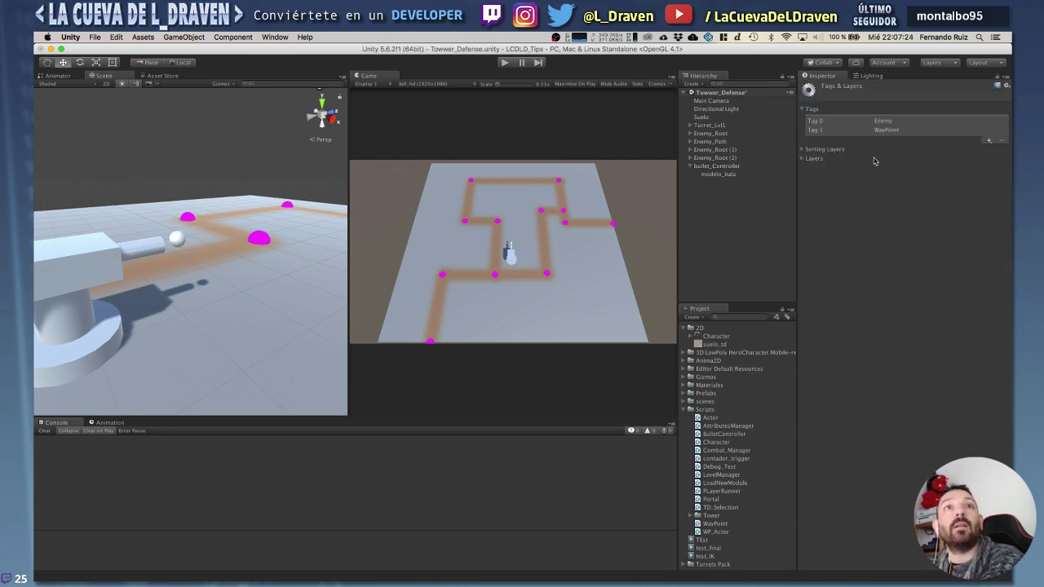
left_click(989, 140)
type("Bullet")
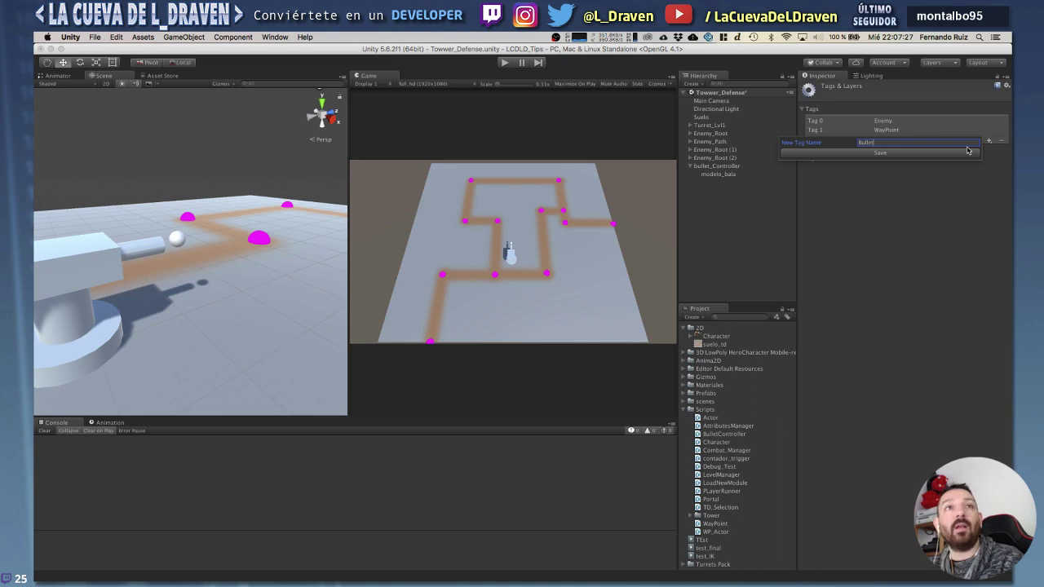
left_click(969, 152)
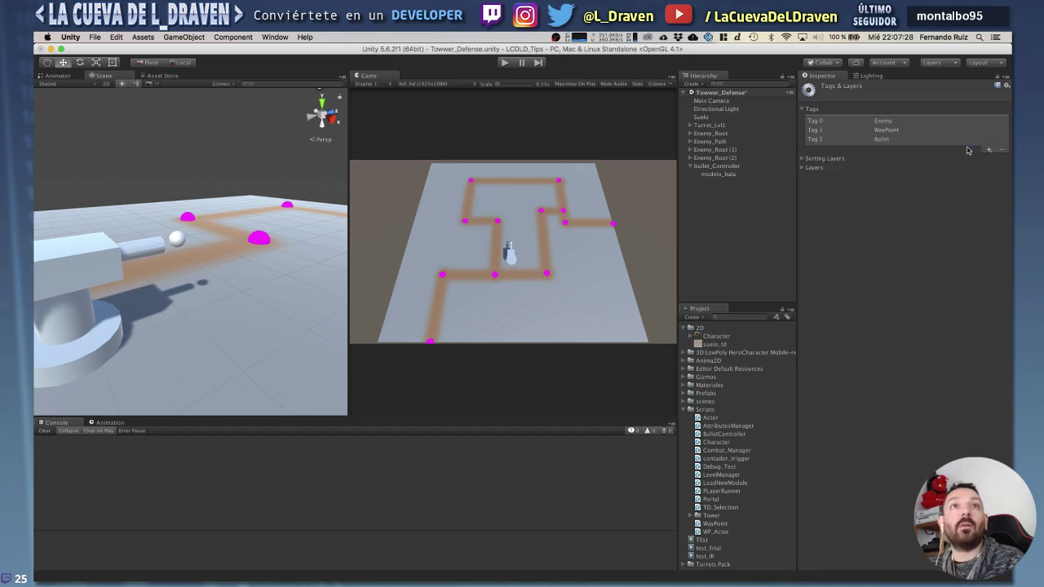
Set bullet_Controller's Tag to Bullet.
left_click(757, 165)
left_click(870, 98)
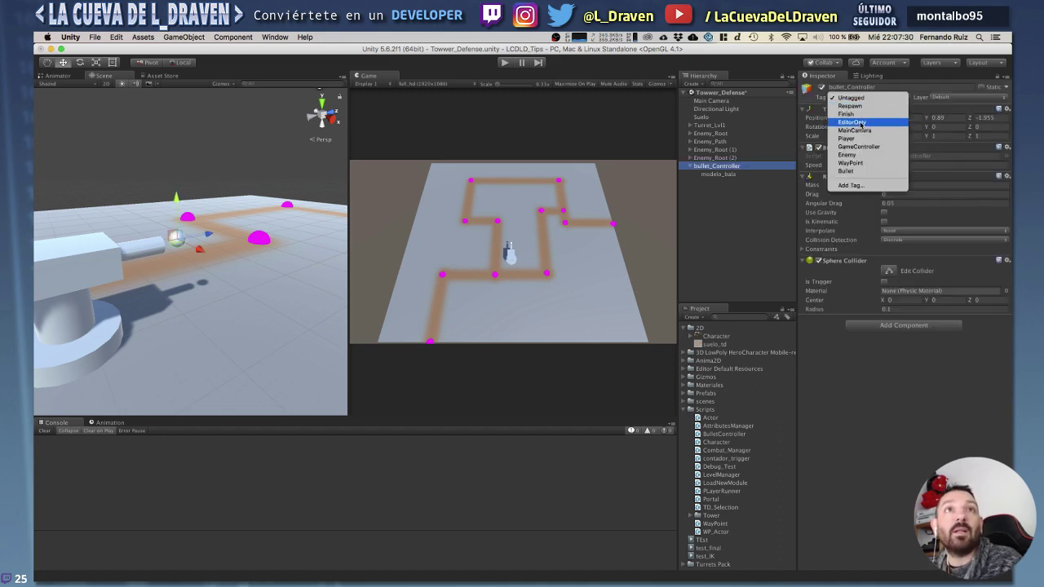
left_click(871, 171)
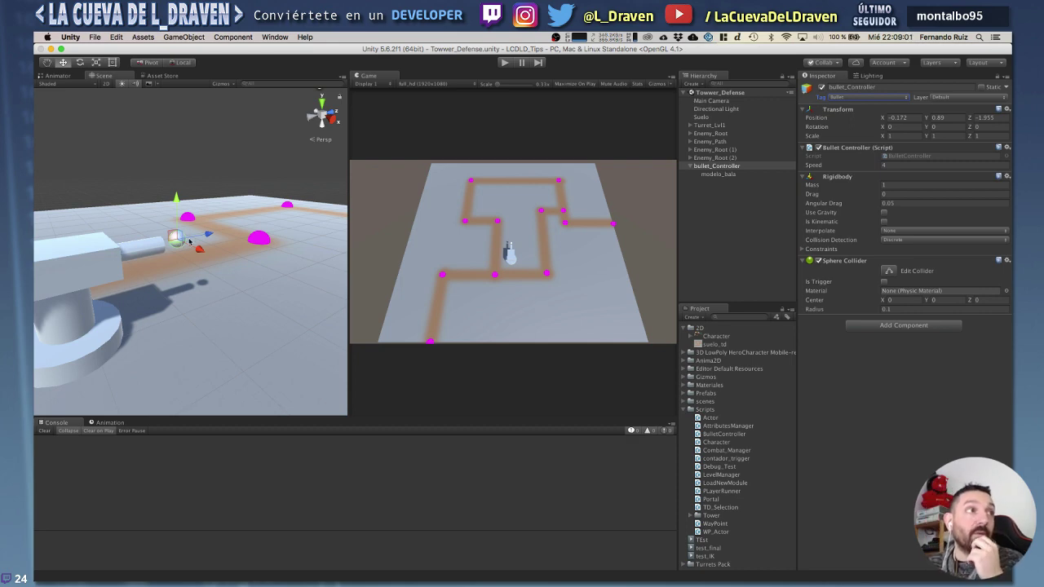
Nudge the bullet forward along Z and select Turret_Lvl1's Cannon > Bullet_Spawn point.
left_click_drag(219, 236, 257, 228)
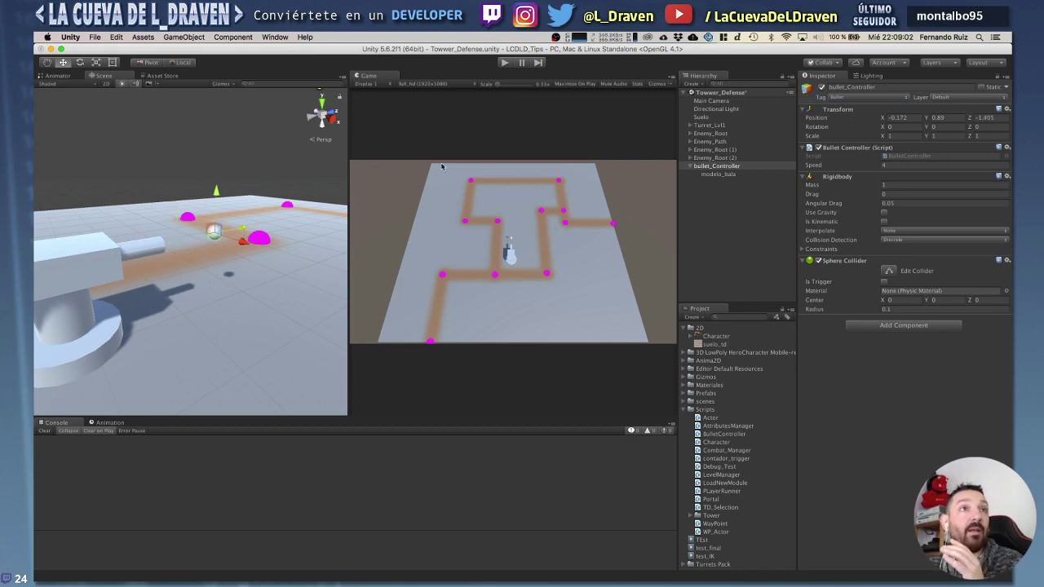
left_click(691, 125)
left_click(698, 142)
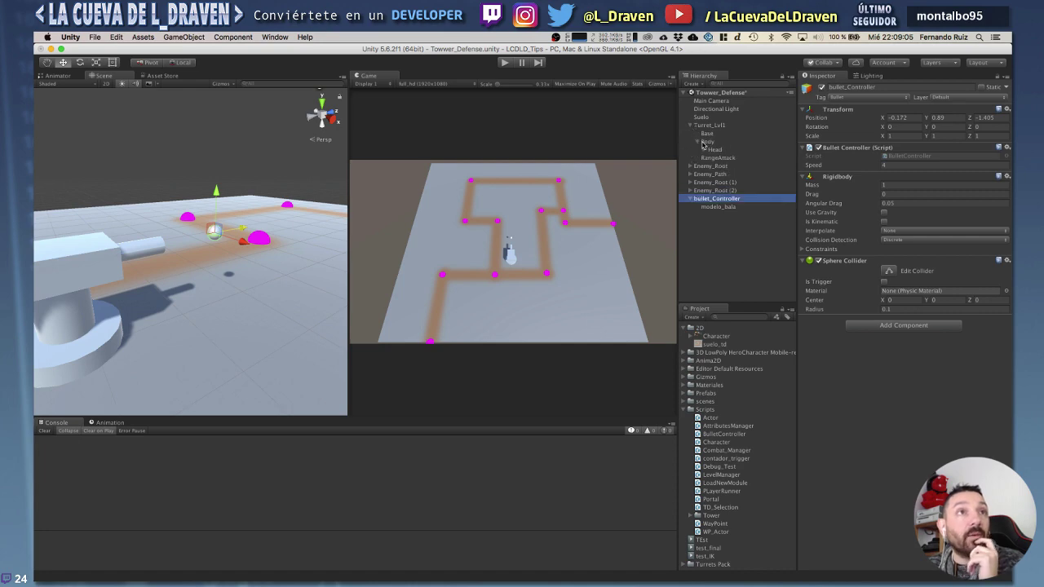
left_click(704, 150)
left_click(715, 158)
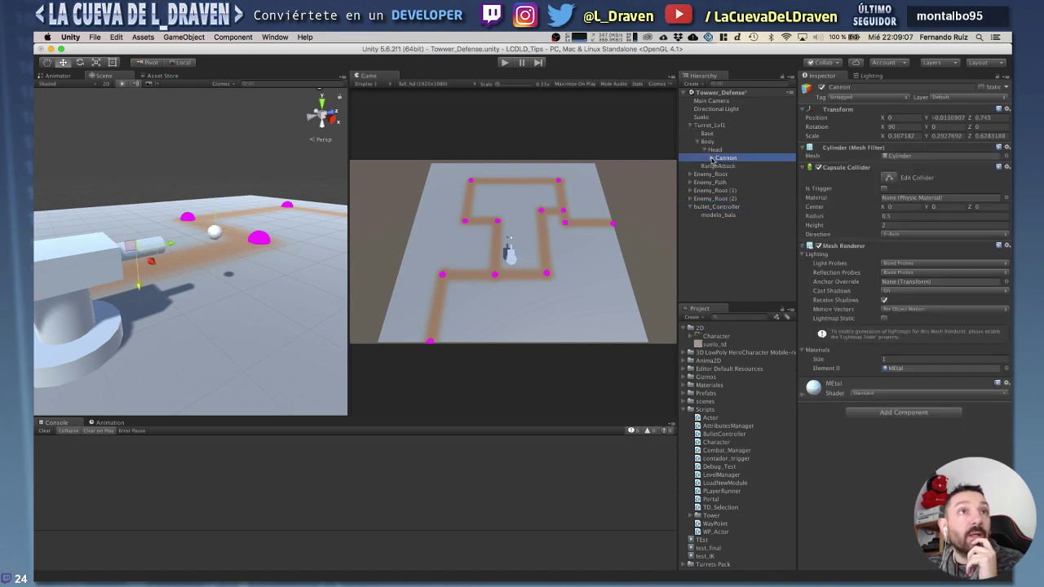
left_click(709, 158)
left_click(724, 165)
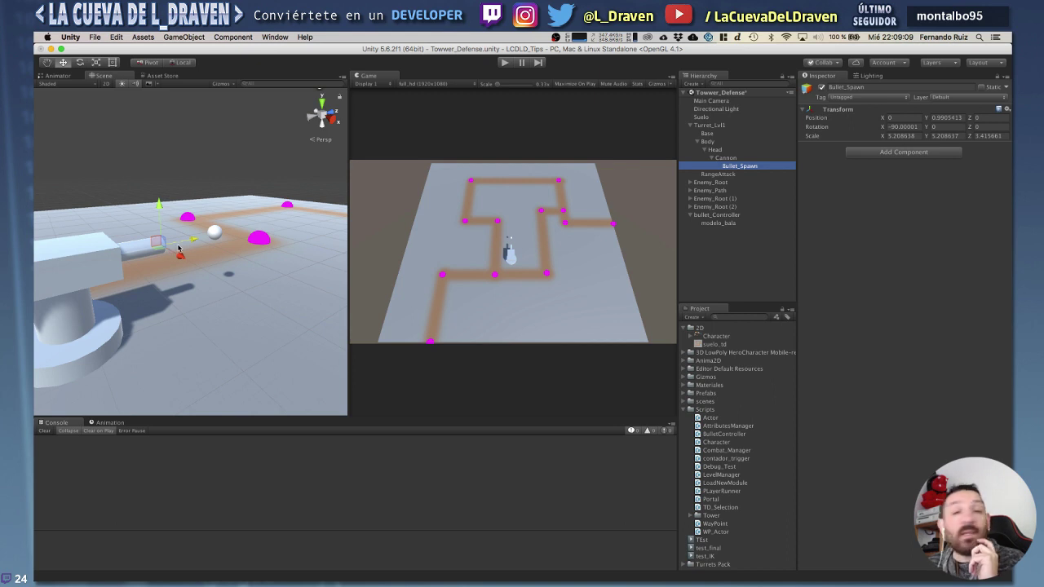
Push Bullet_Spawn out to the cannon's mouth, bringing its position Y to 1.27.
left_click_drag(180, 249, 82, 271, "alt")
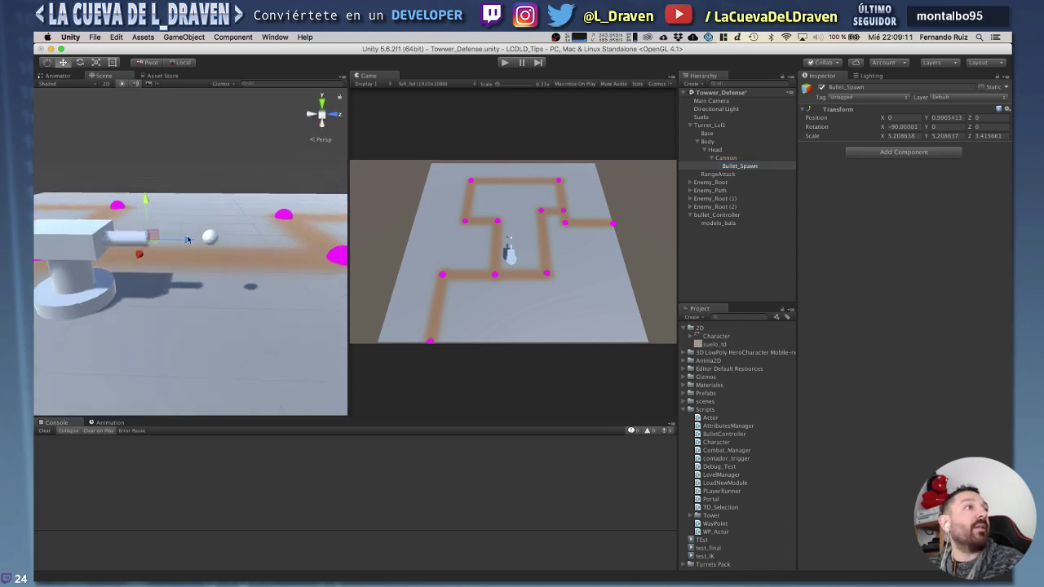
left_click_drag(187, 239, 193, 243)
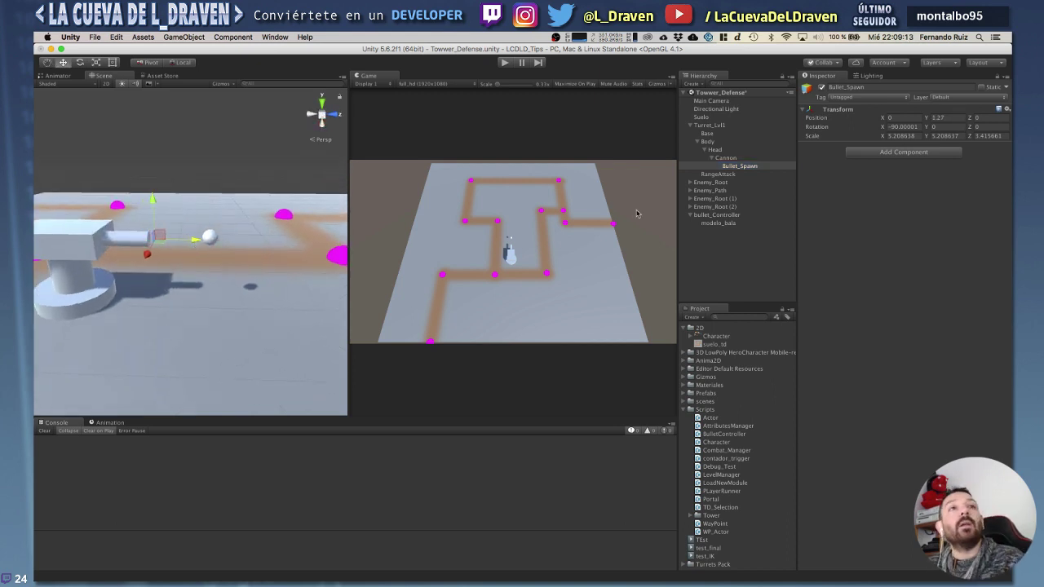
left_click(714, 126)
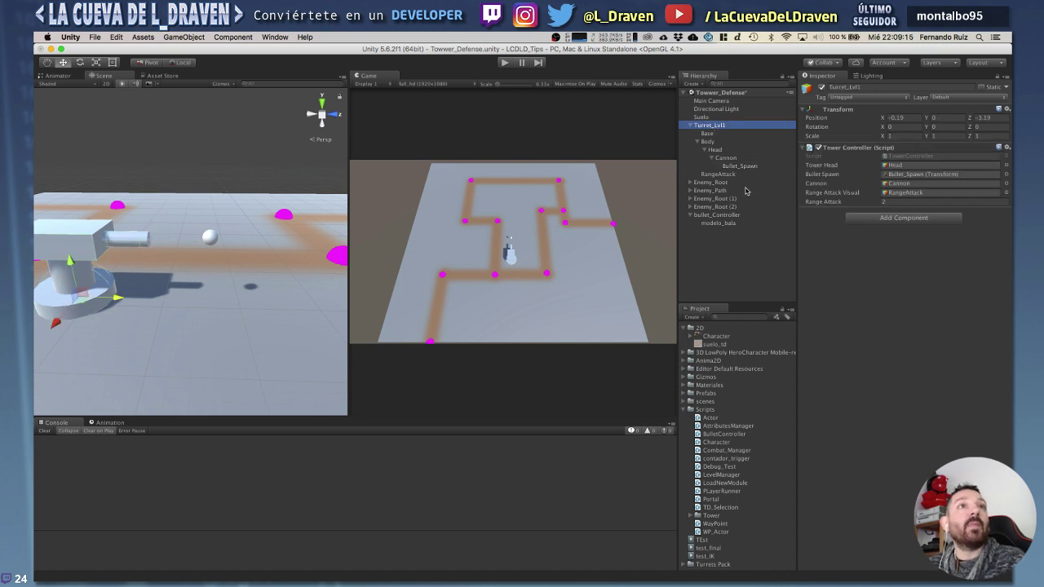
left_click(728, 215)
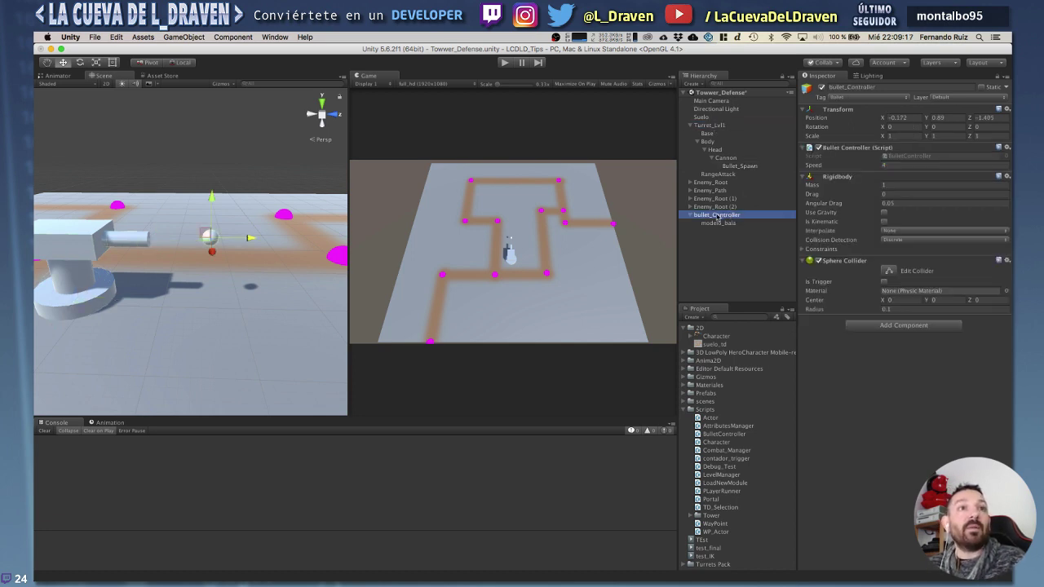
Save bullet_Controller as a prefab in the Prefabs folder.
left_click(686, 409)
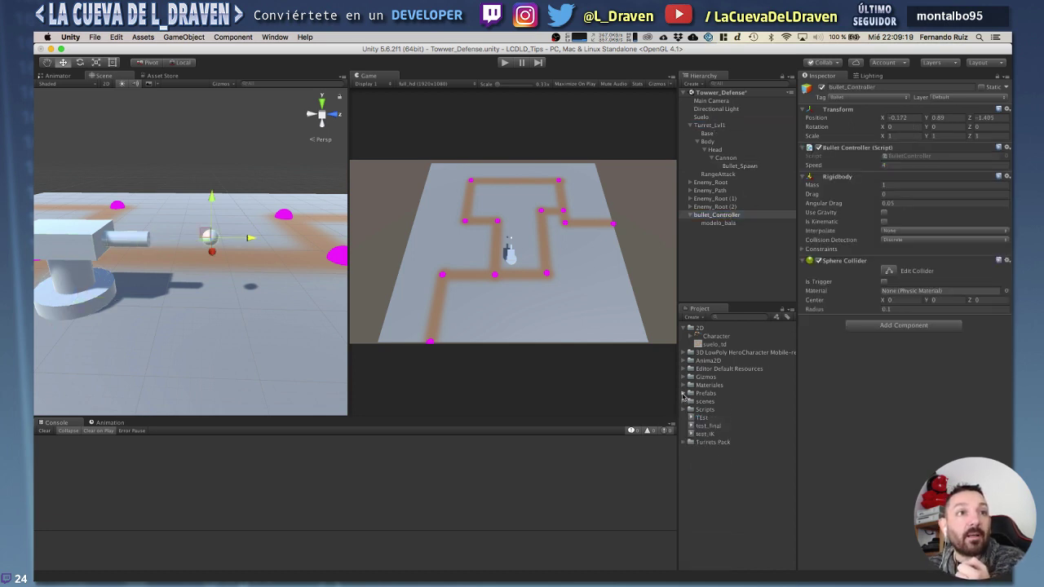
left_click(685, 393)
left_click(721, 215)
left_click_drag(721, 217, 713, 396)
Delete the bullet_Controller instance from the scene and view the level from above.
left_click(727, 216)
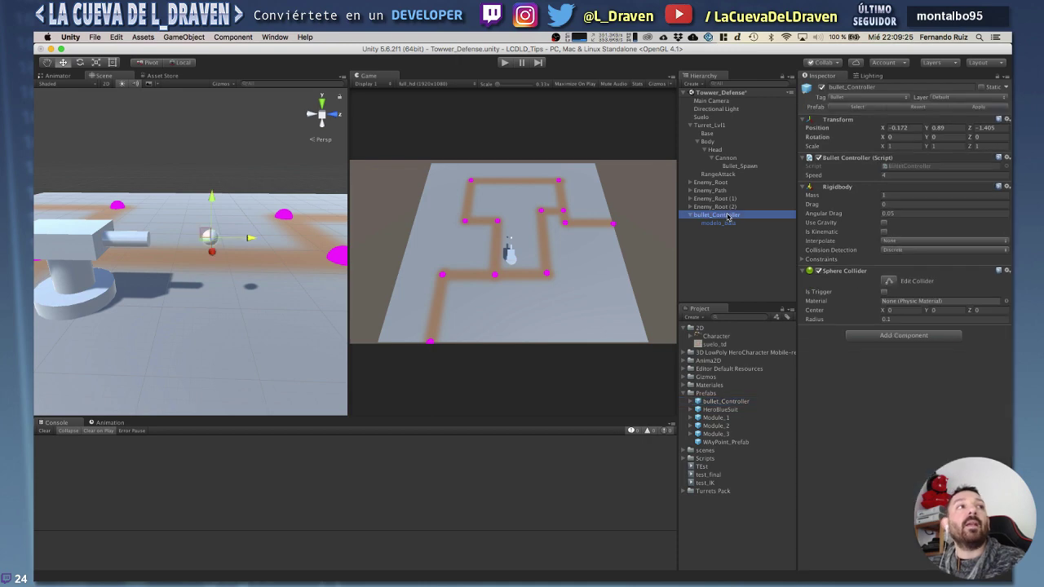
key("super+BackSpace")
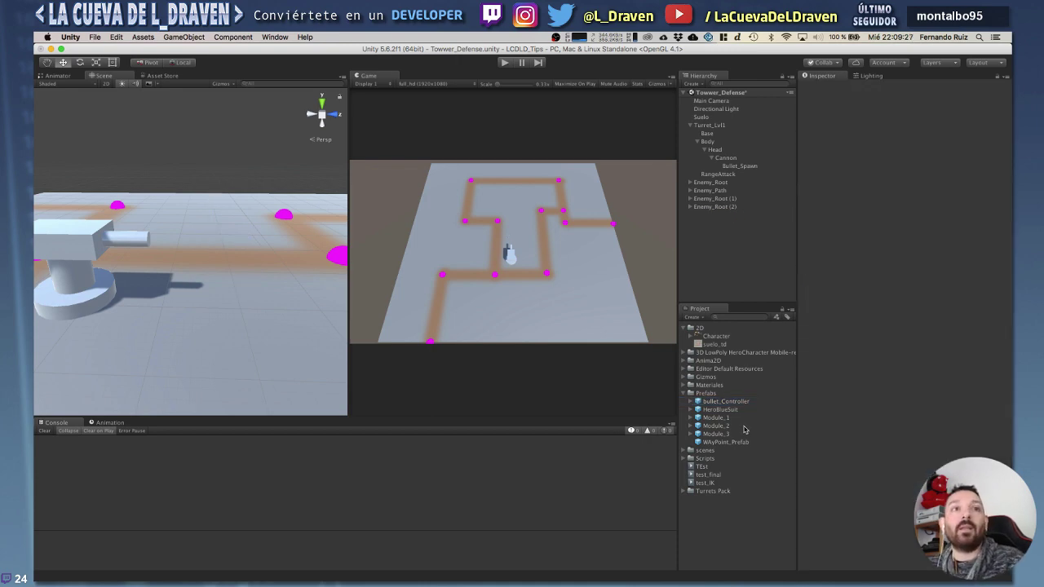
left_click(740, 403)
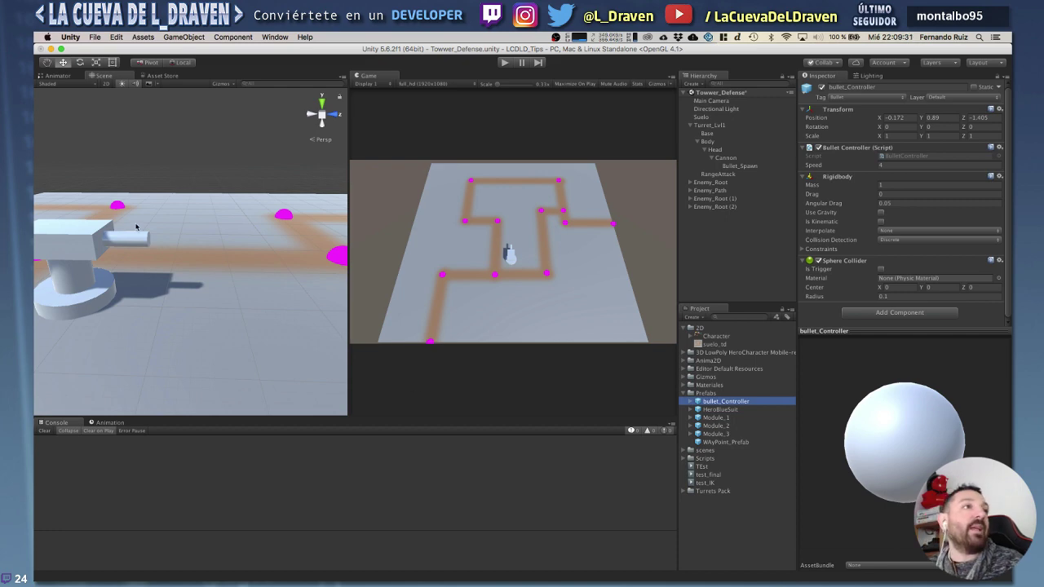
scroll(137, 230, "down", 3)
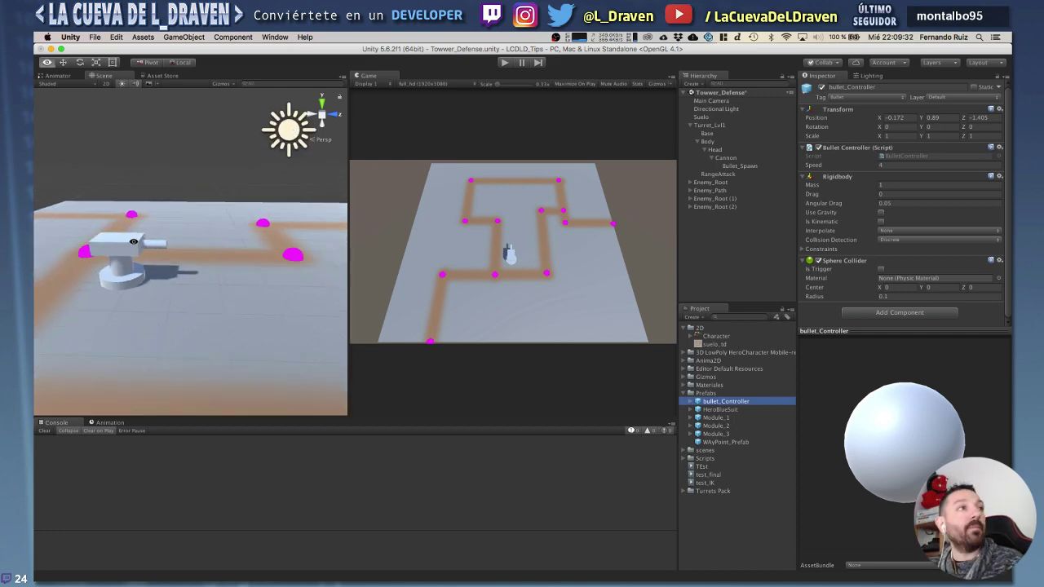
left_click_drag(140, 233, 225, 273, "alt")
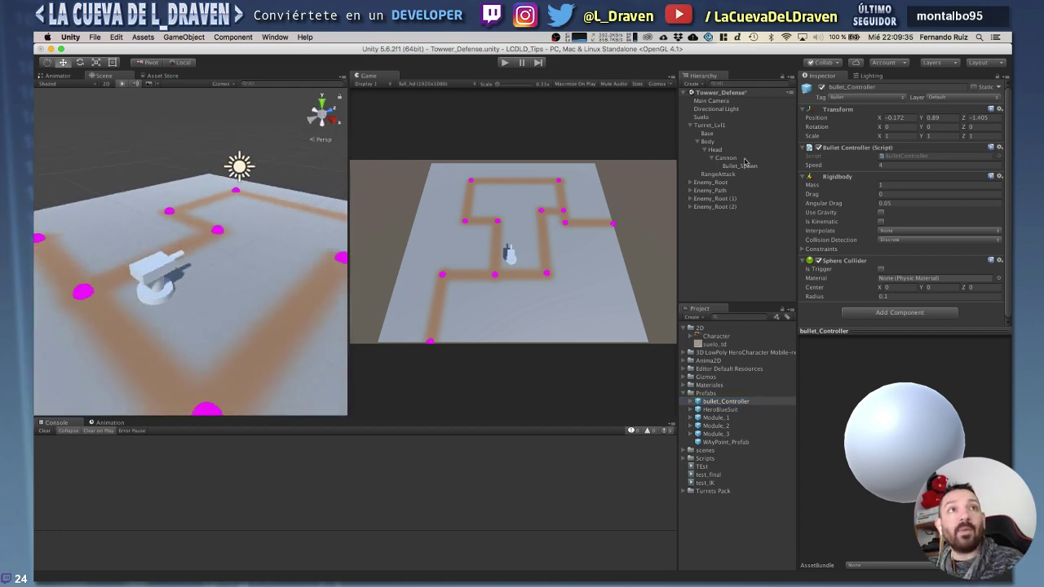
left_click(720, 126)
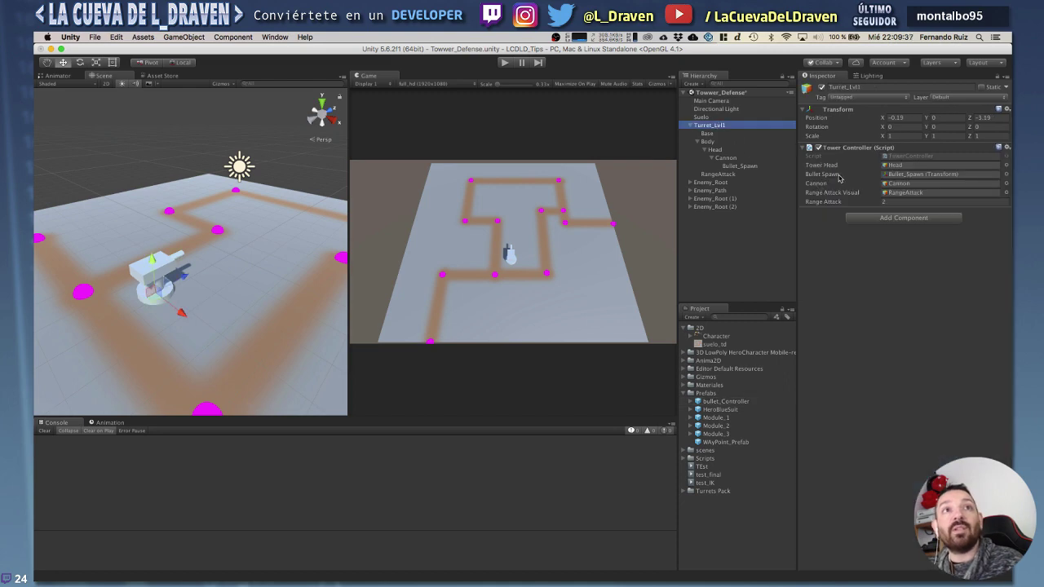
Open TowerController.cs from Turret_Lvl1's Tower Controller component via Edit Script.
left_click(900, 174)
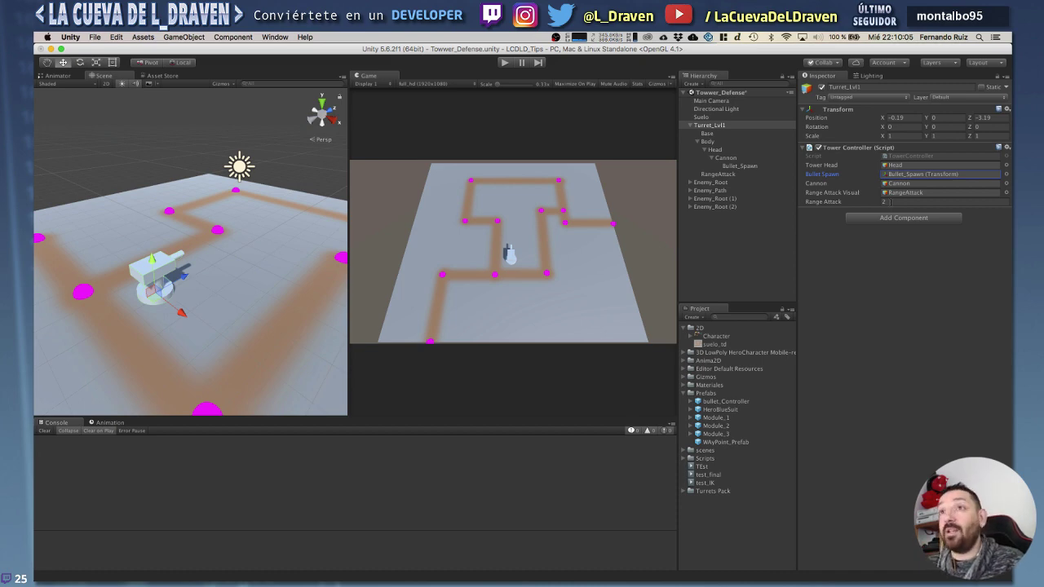
key("super+Tab")
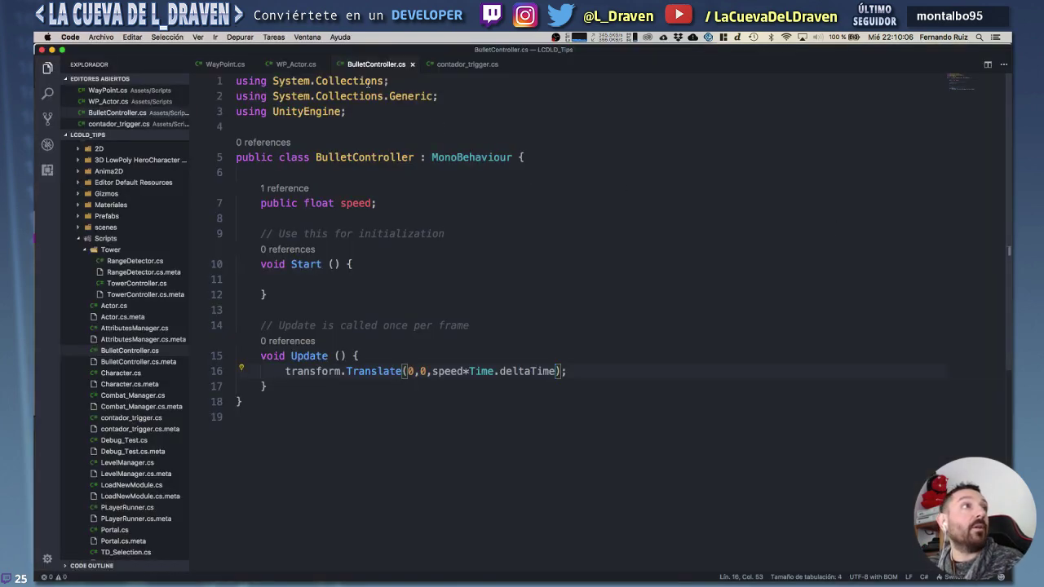
key("super+Tab")
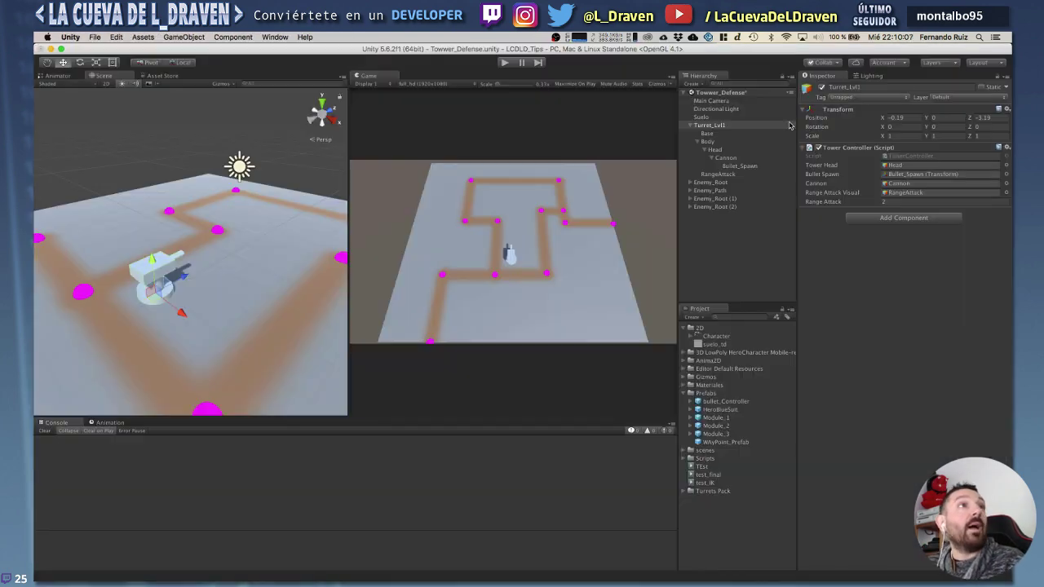
right_click(860, 149)
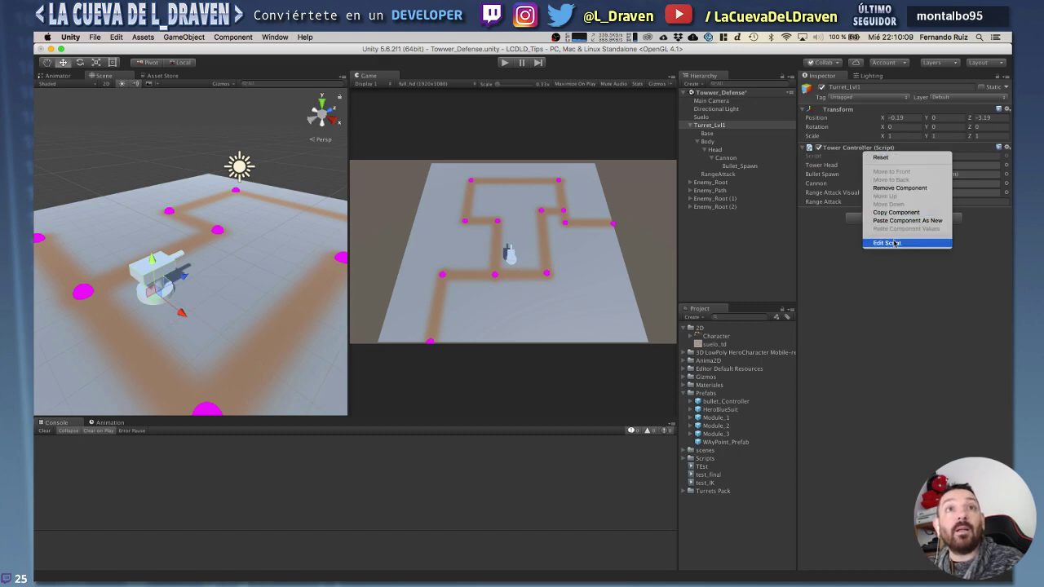
left_click(887, 243)
Open RangeDetector.cs and add a new line after the LookAt call in the Enemy case.
scroll(361, 360, "down", 2)
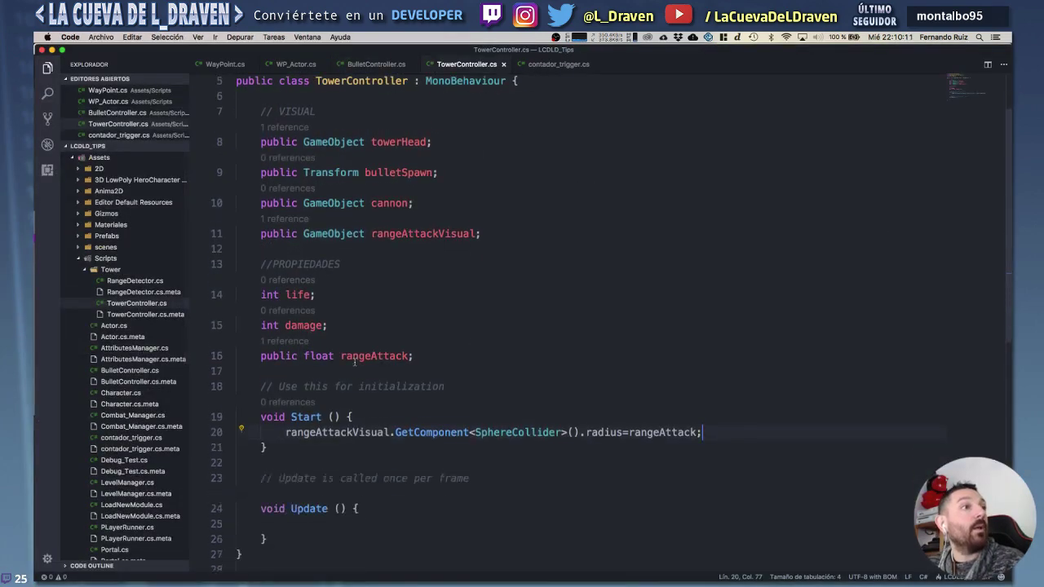
scroll(351, 371, "down", 3)
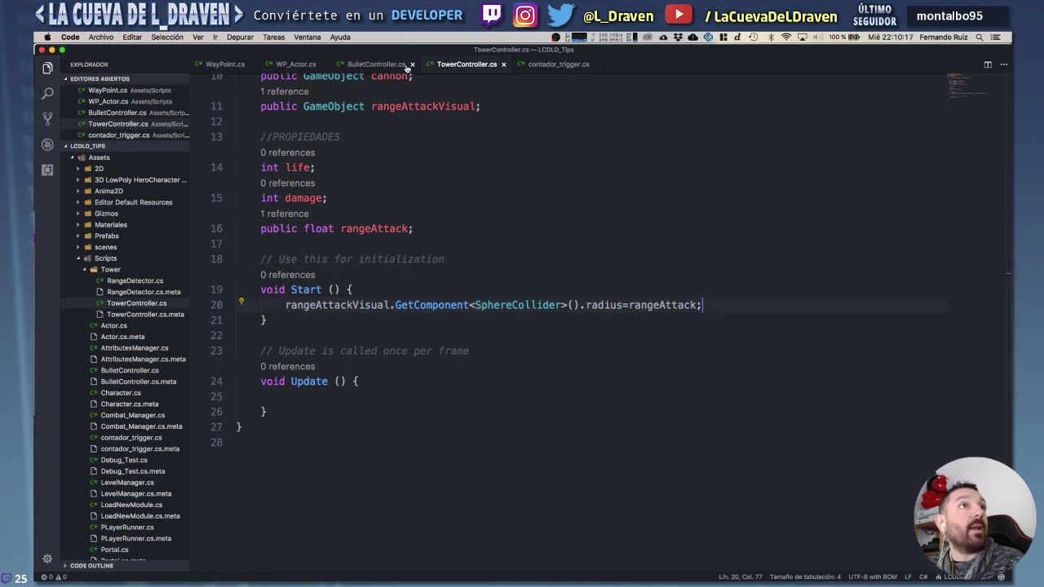
key("super+Tab")
left_click(728, 175)
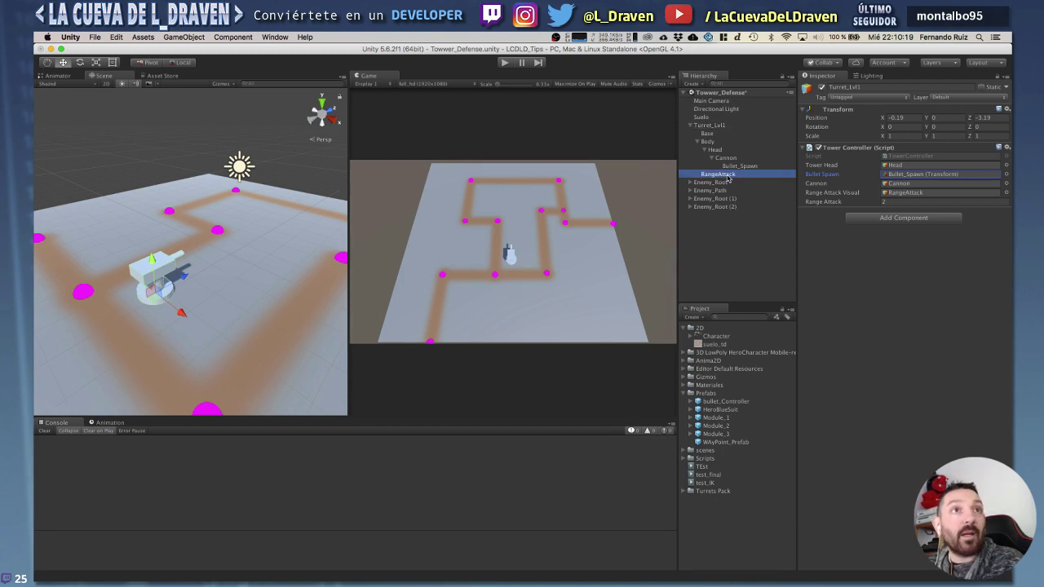
right_click(836, 215)
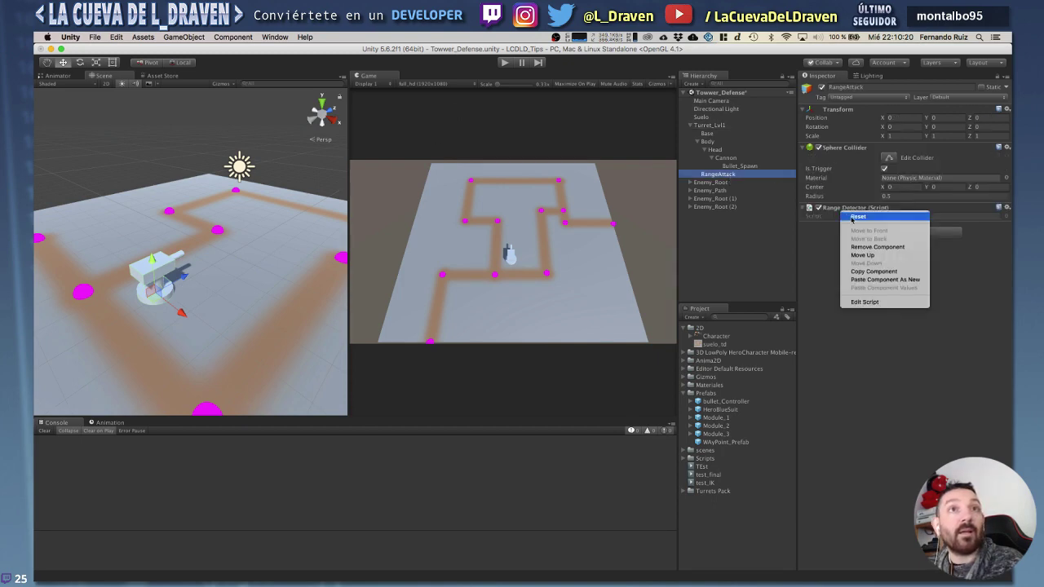
left_click(843, 301)
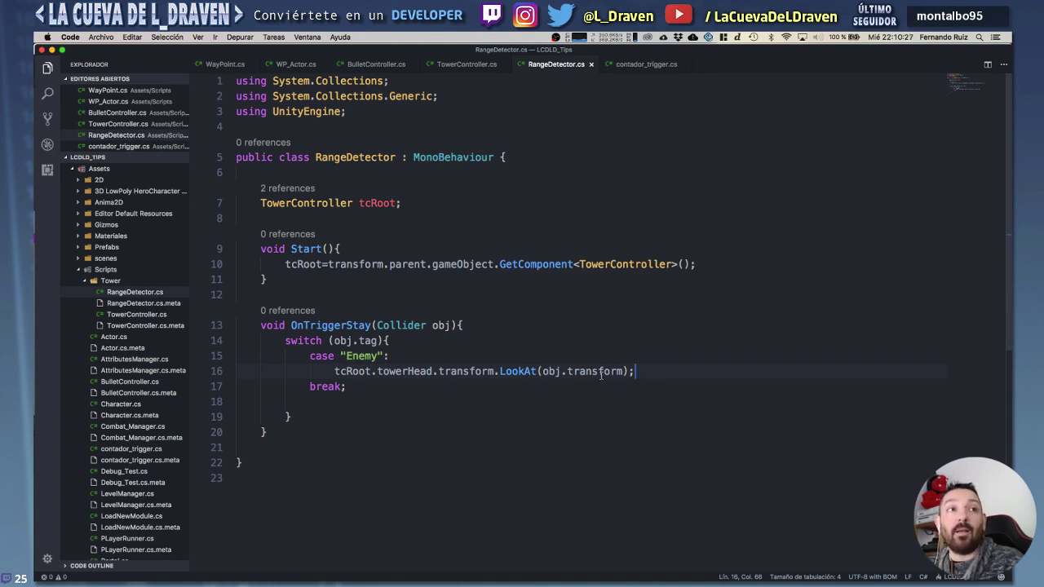
double_click(302, 264)
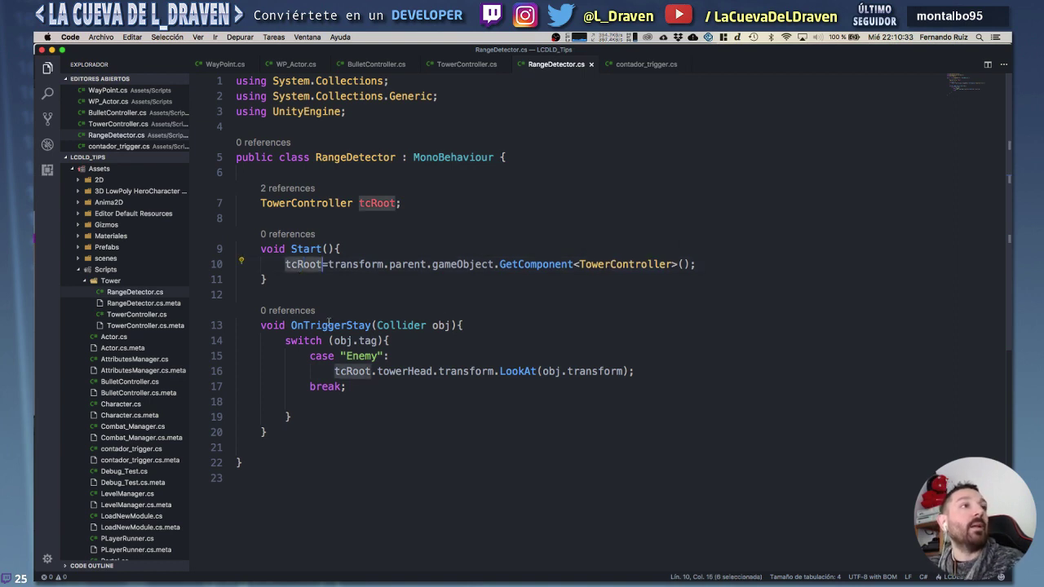
left_click(645, 371)
key("Return")
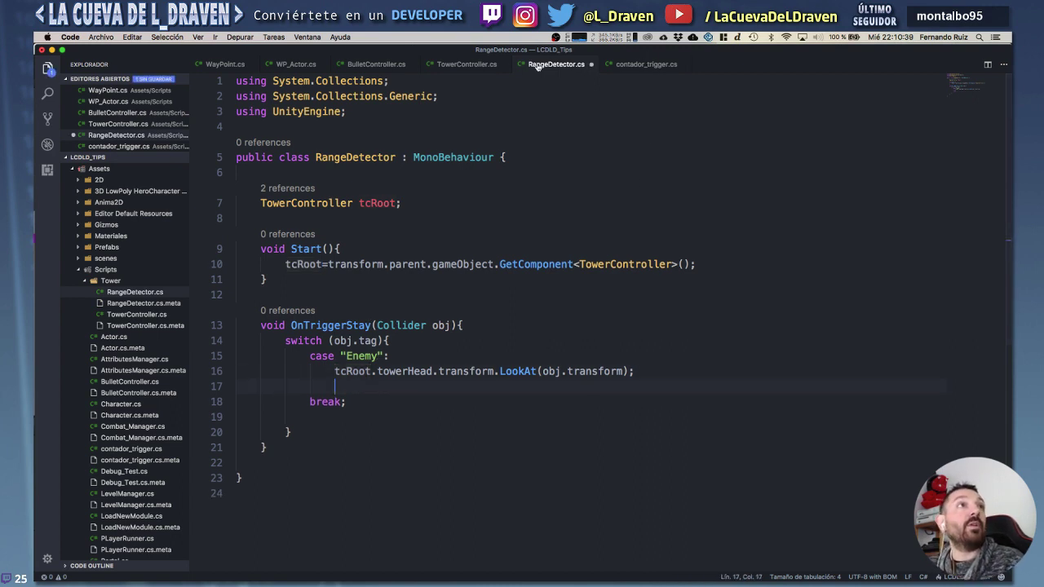
Add 'public GameObject bulletReference;' after rangeAttackVisual in TowerController.cs and save.
left_click(466, 65)
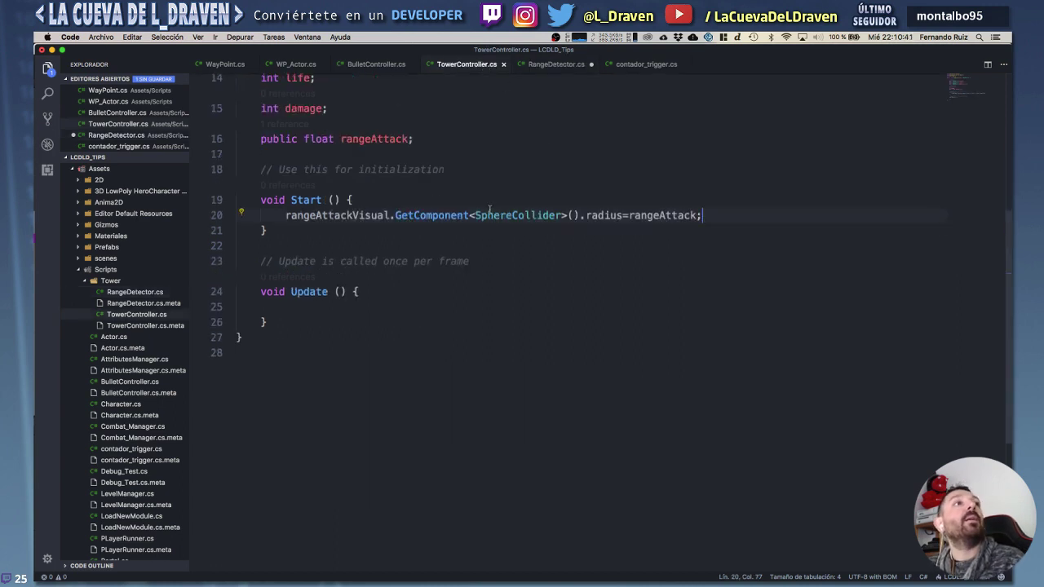
scroll(447, 118, "up", 3)
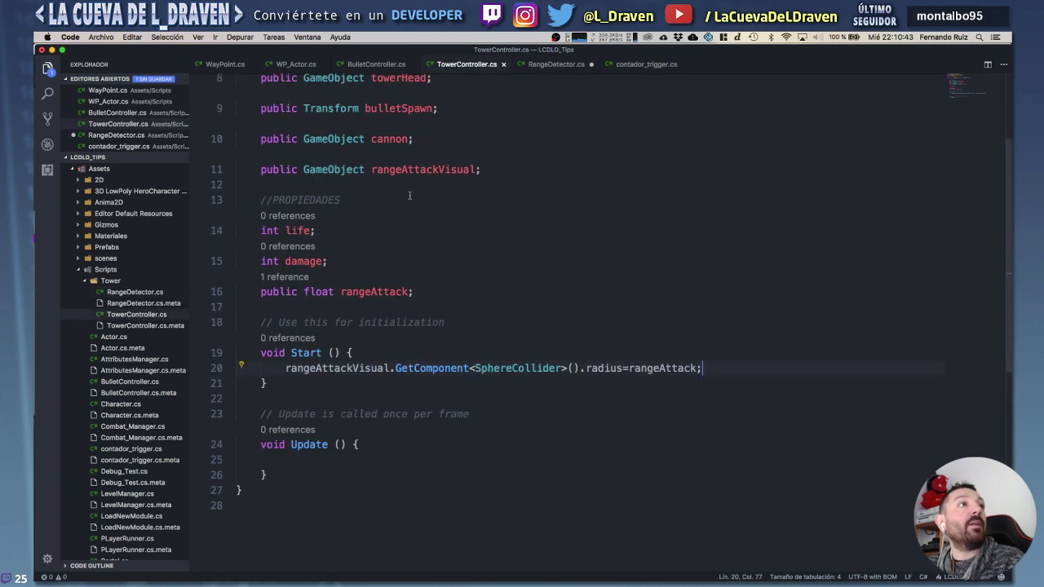
left_click(494, 166)
key("Return")
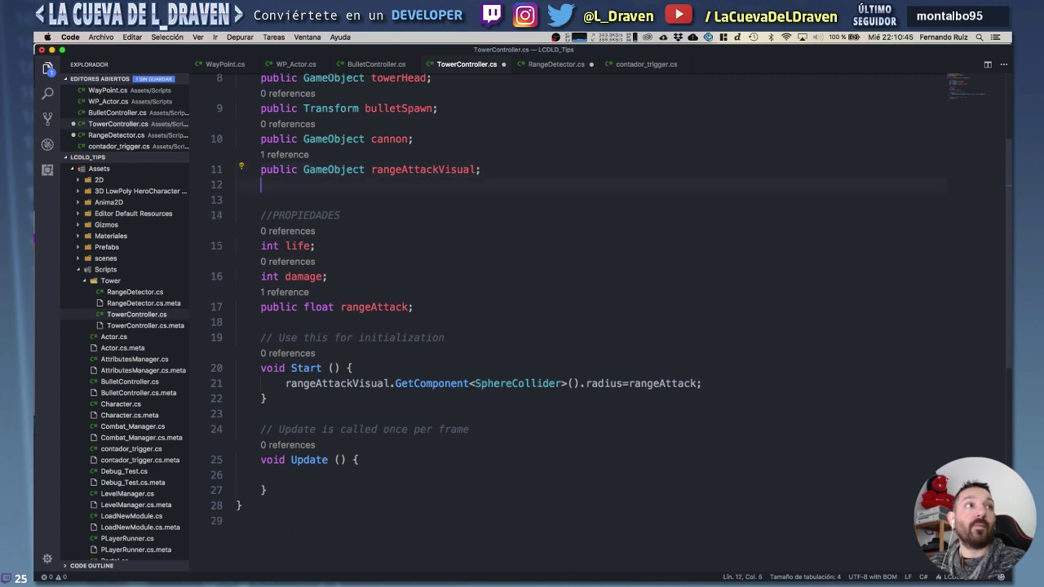
key("Return")
type("public Gam")
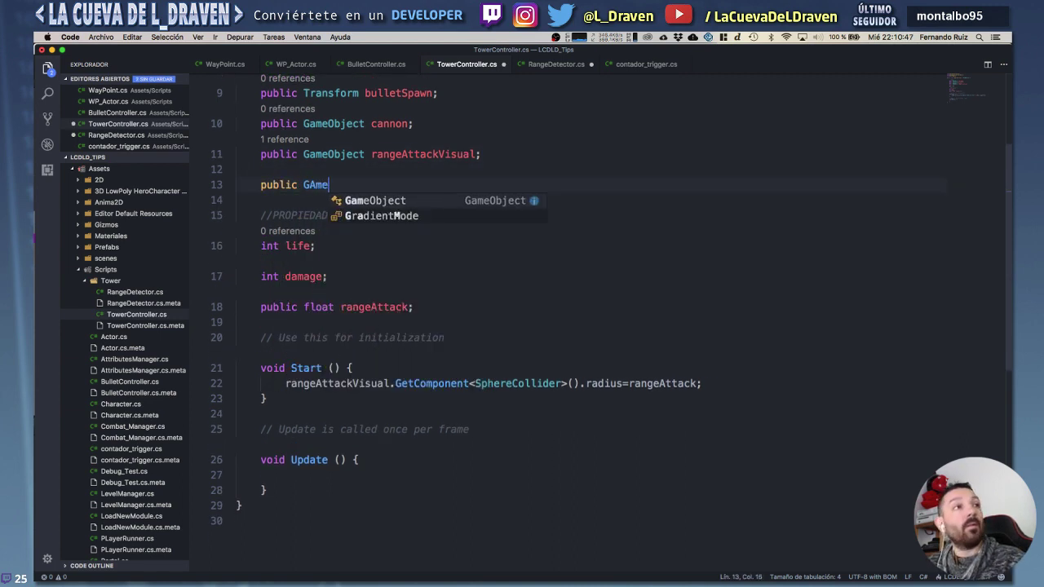
type("eObject bulle")
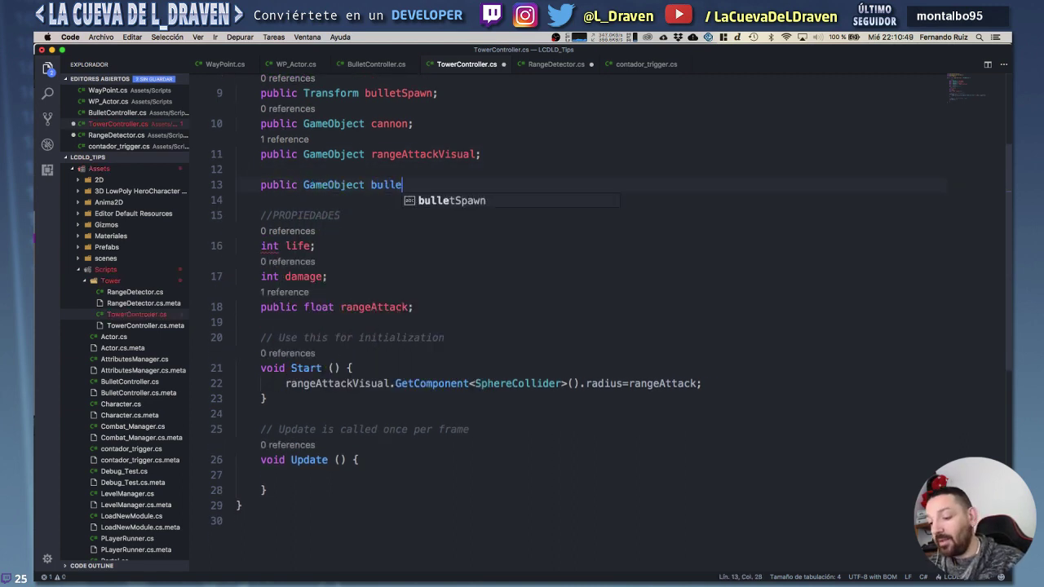
type("tReference;")
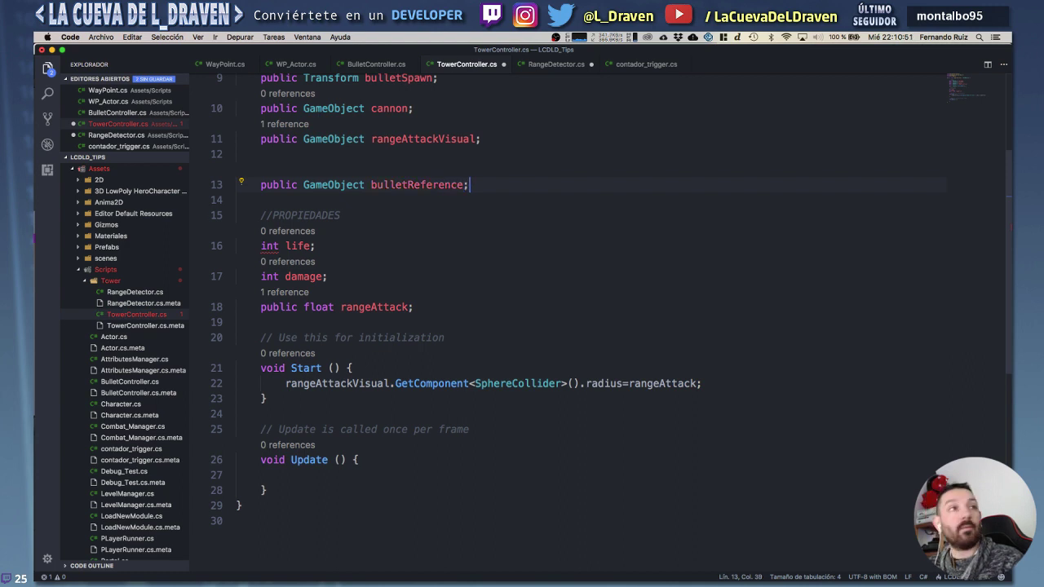
key("super+s")
key("super+Tab")
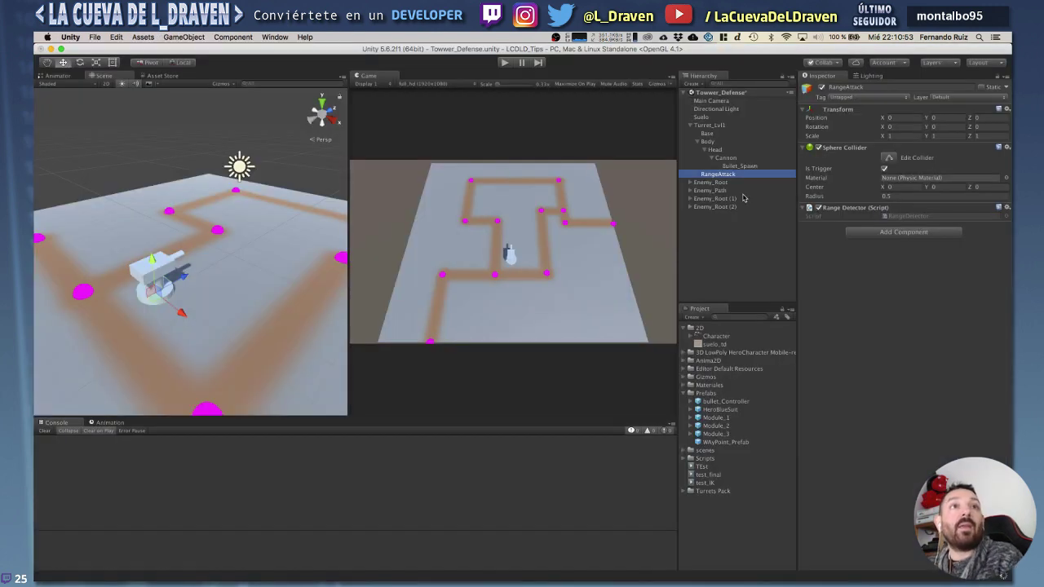
Drag the bullet_Controller prefab into Turret_Lvl1's Bullet Reference field.
left_click(718, 126)
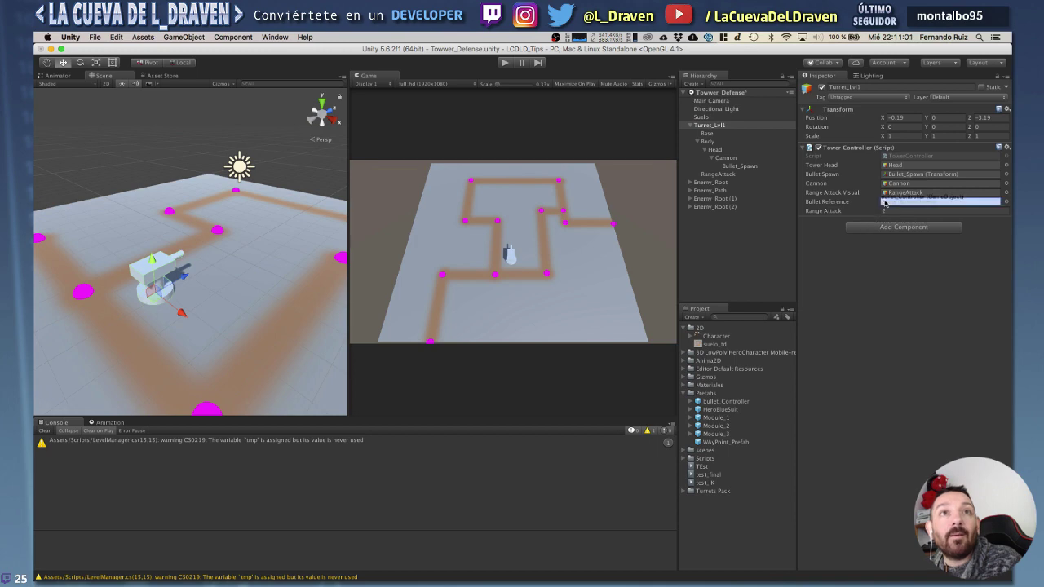
left_click_drag(715, 400, 890, 204)
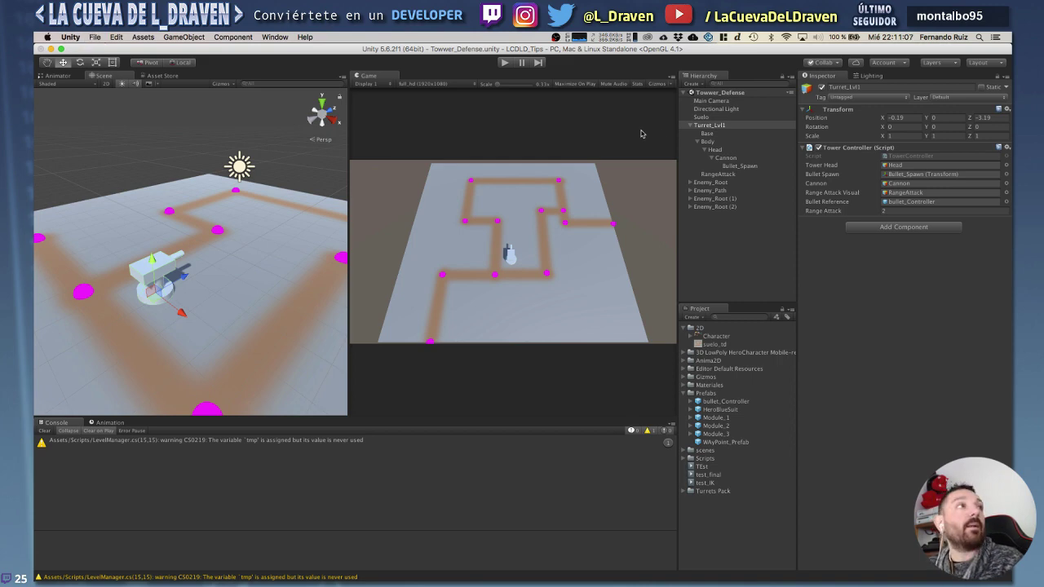
key("super+Tab")
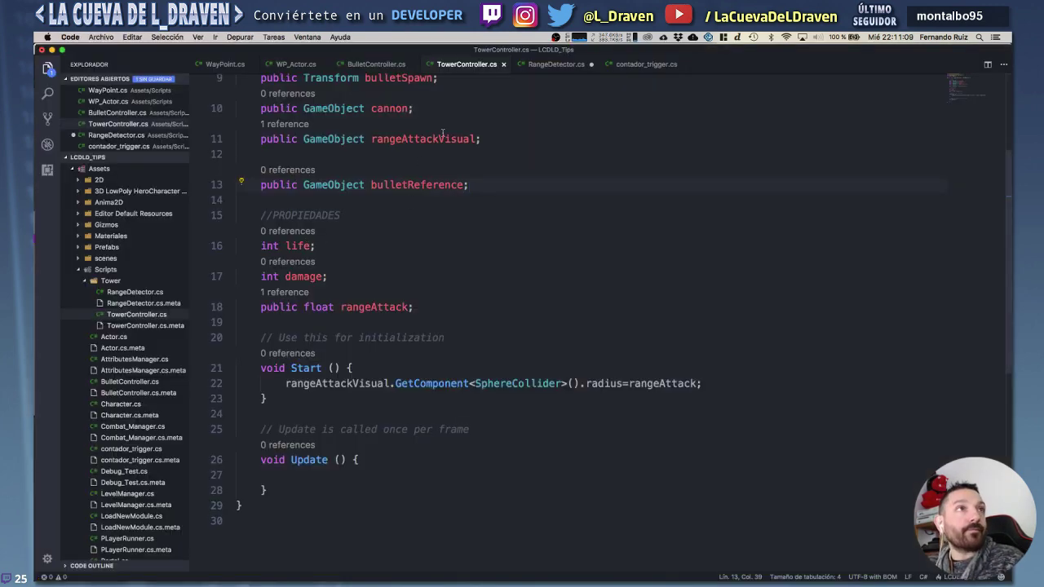
In RangeDetector.cs, start an Instantiate call spawning tcRoot.bulletReference.
left_click(557, 64)
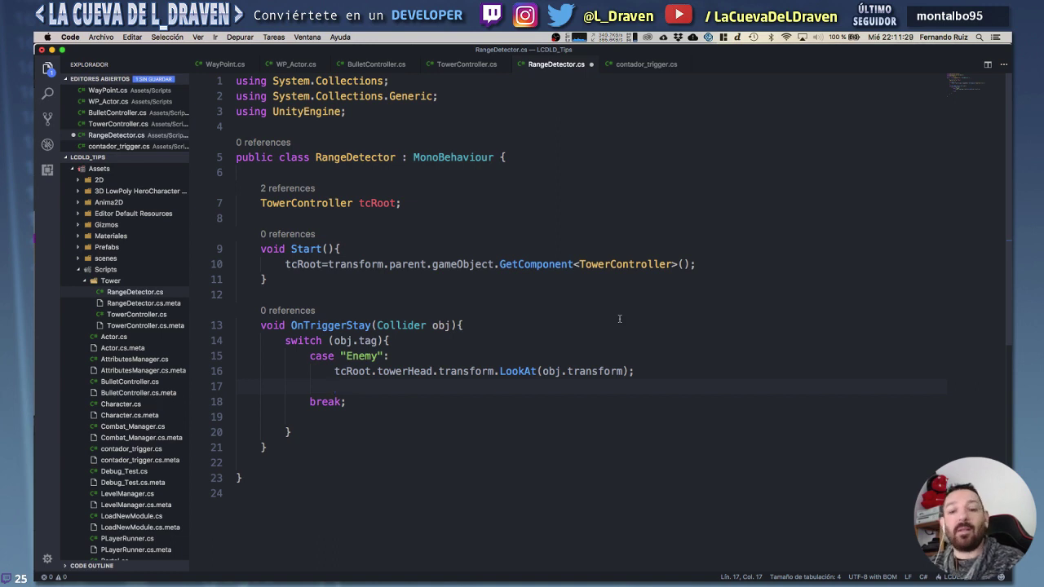
type("Insta")
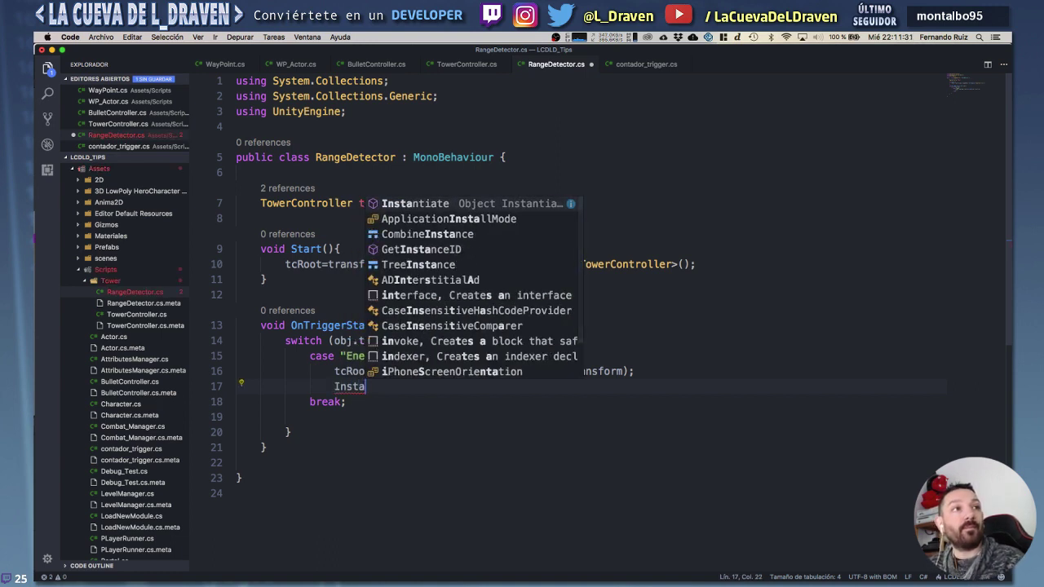
key("Return")
type("();")
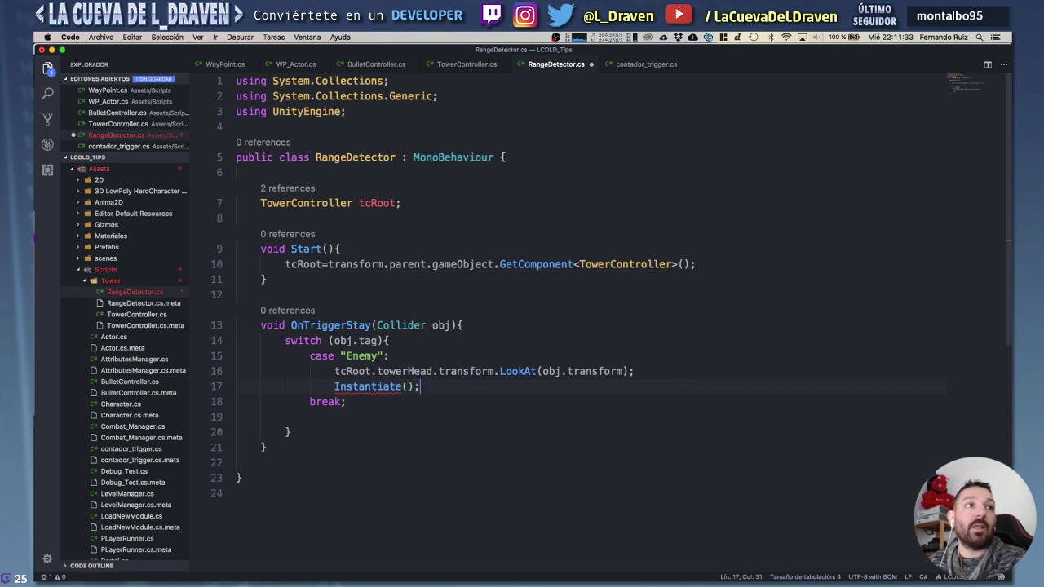
key("Left")
key("Left")
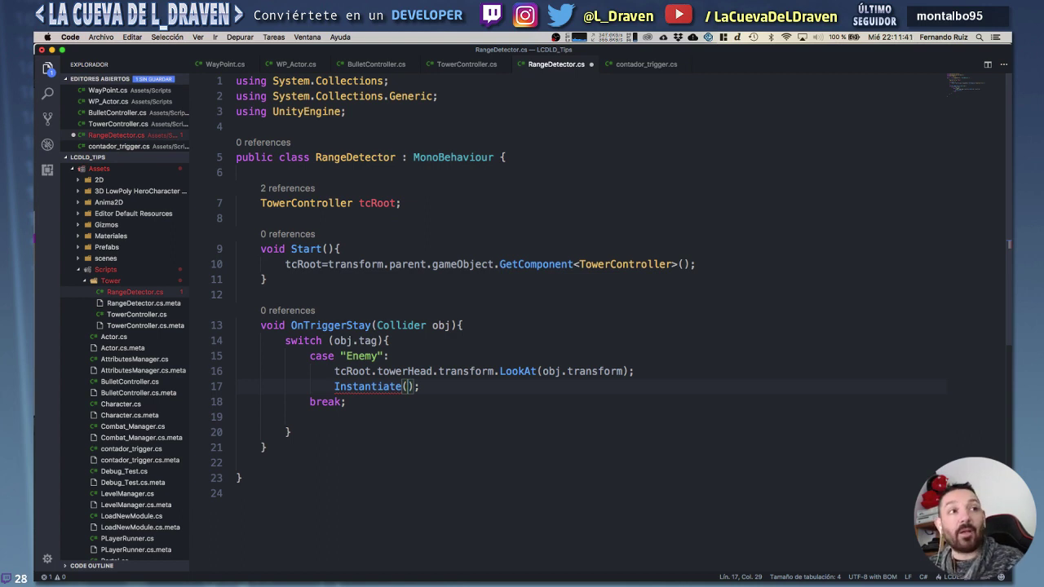
type("tcR")
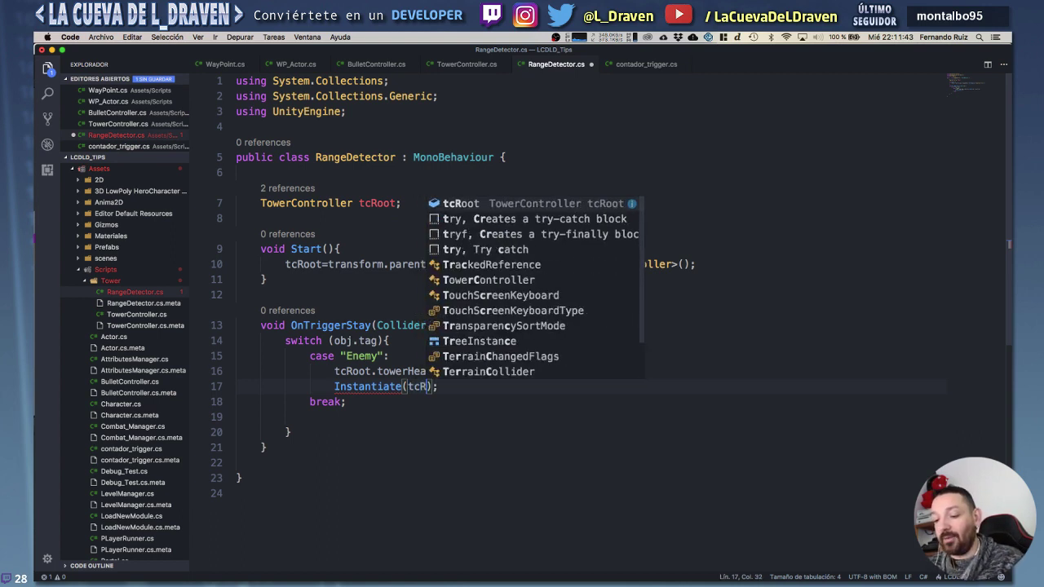
key("Return")
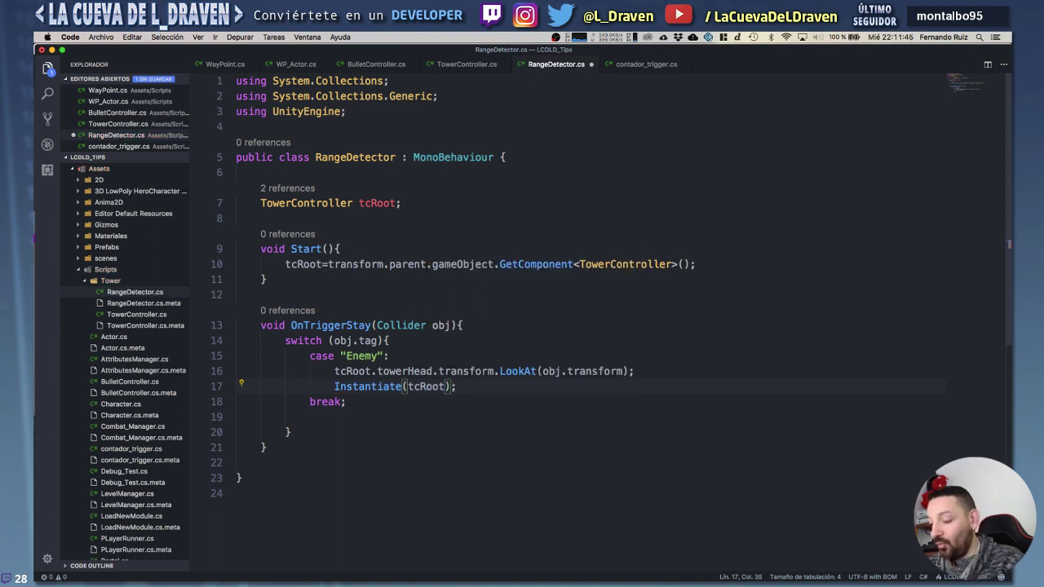
type(".")
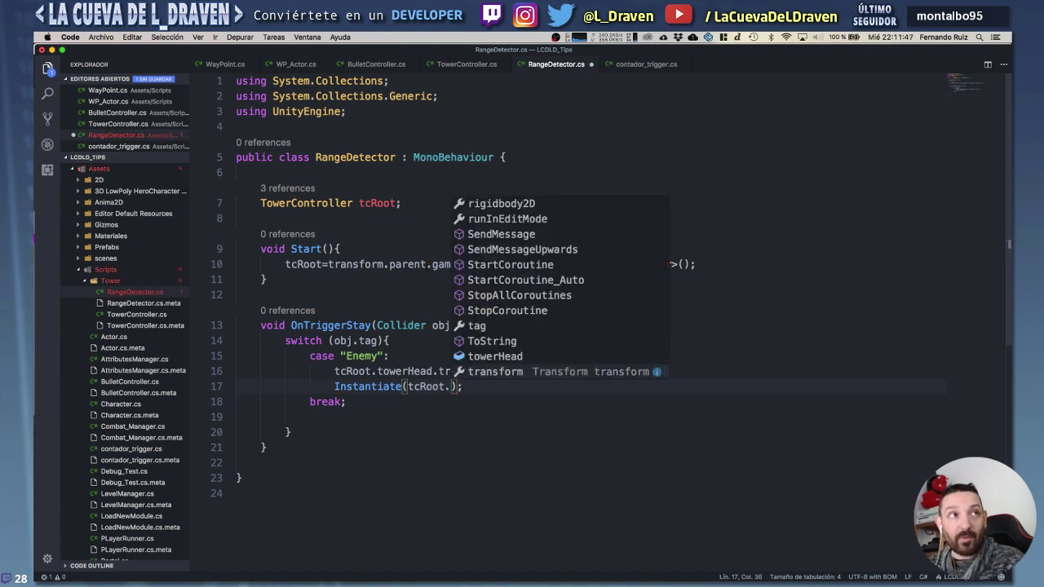
type("bull")
key("Return")
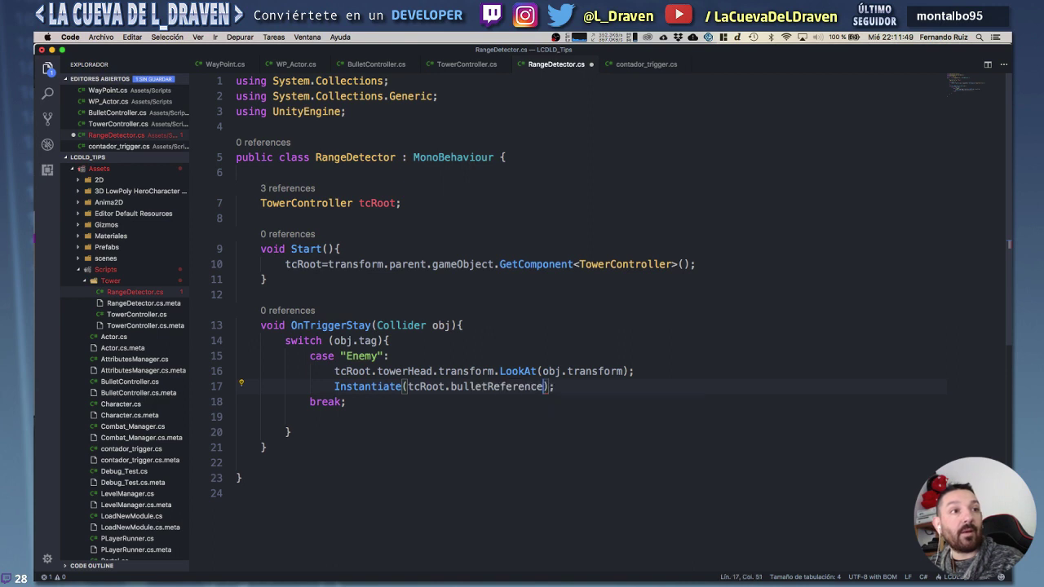
Pass tcRoot.bulletSpawn.position and tcRoot.bulletSpawn.rotation as Instantiate's spawn arguments.
type(",")
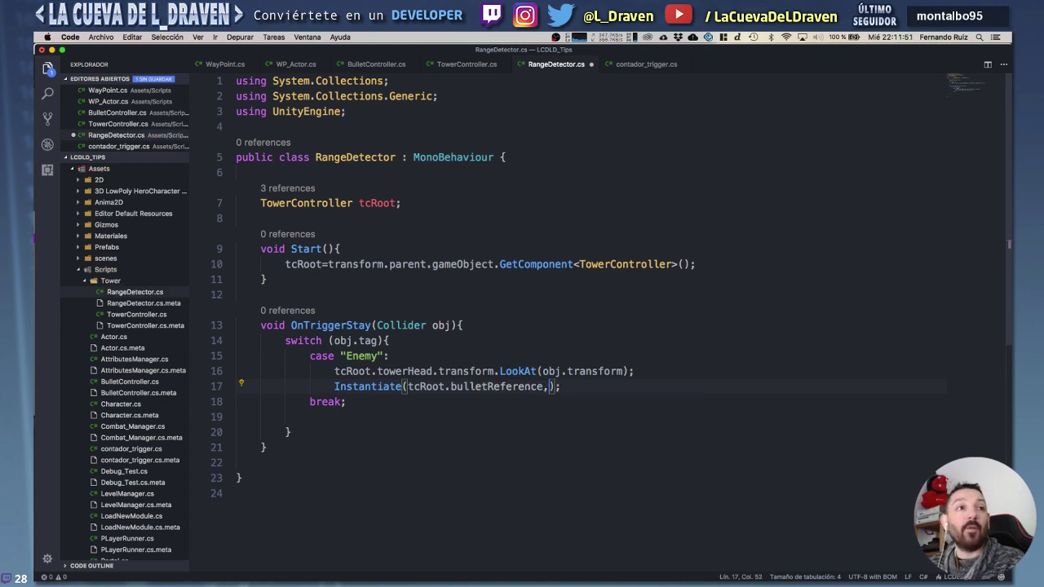
type("t")
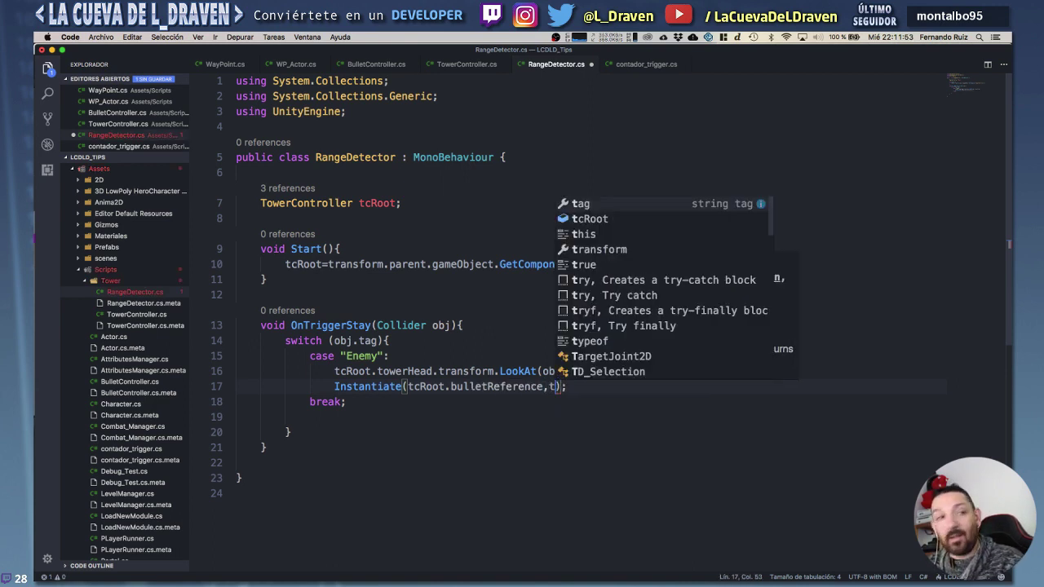
type("c")
key("Return")
type(".")
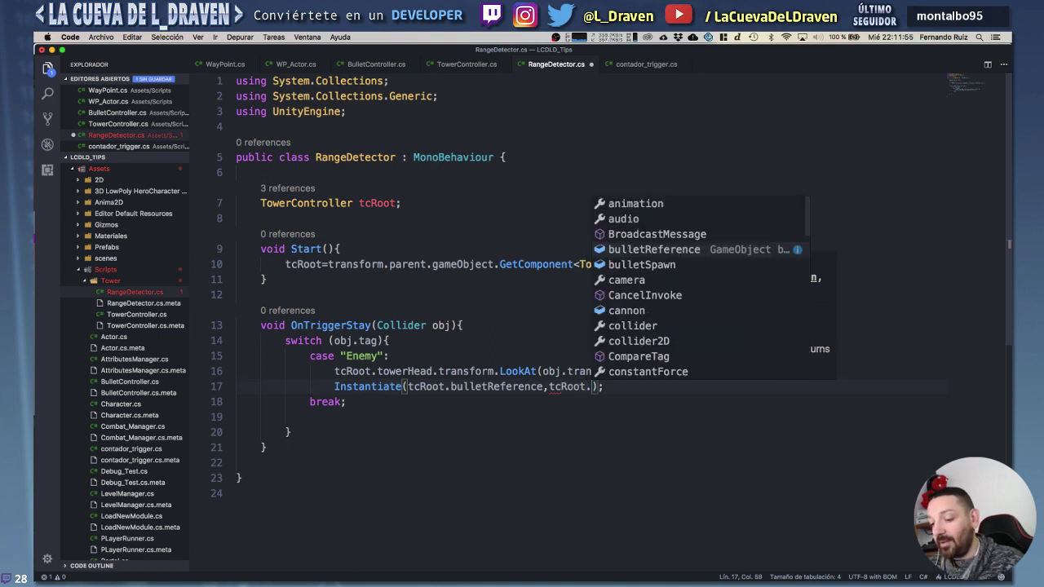
type("sp")
key("Return")
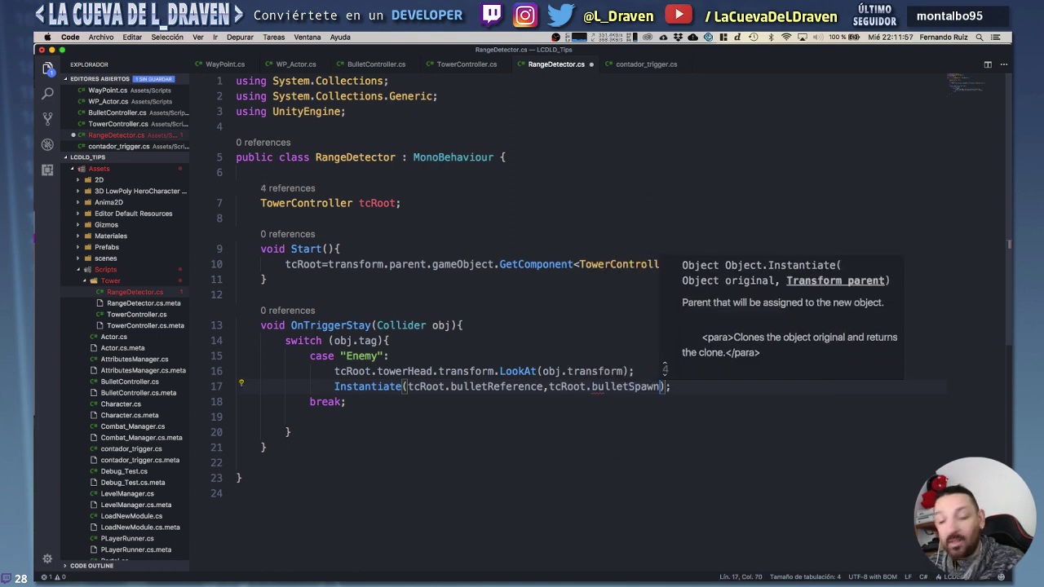
type(".pos")
key("Return")
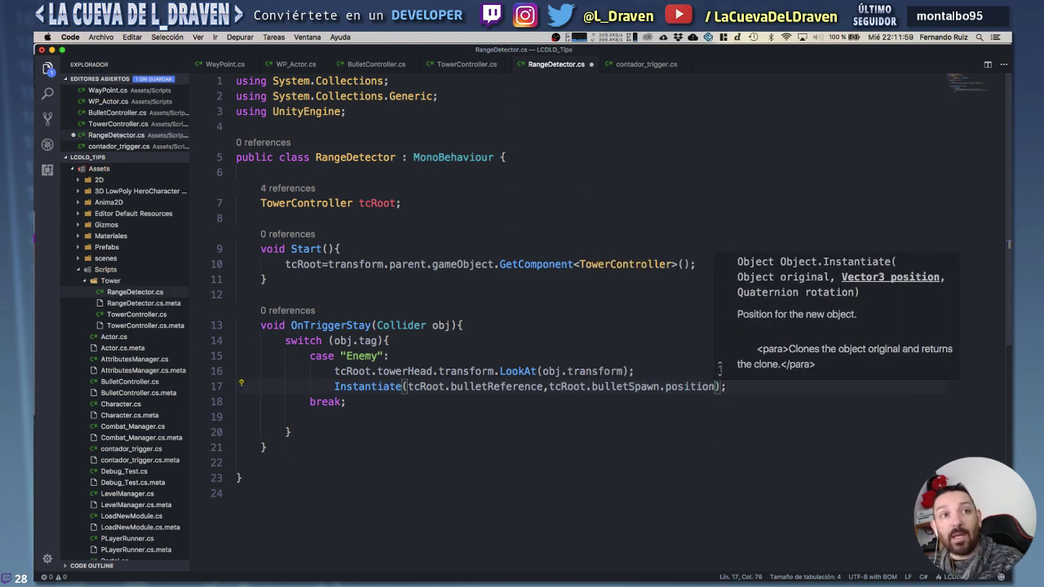
type(",")
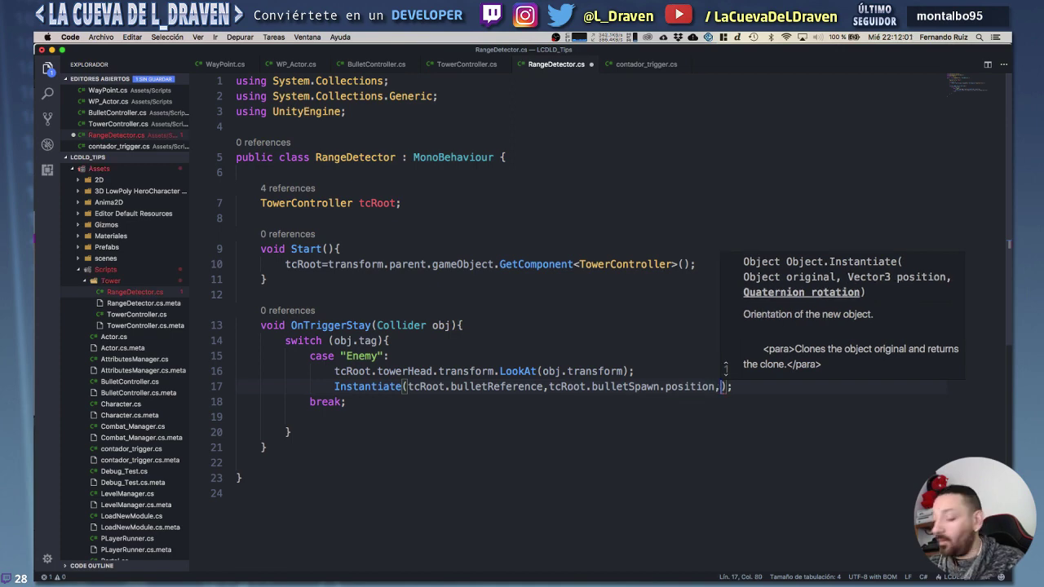
type("tcRo")
key("Return")
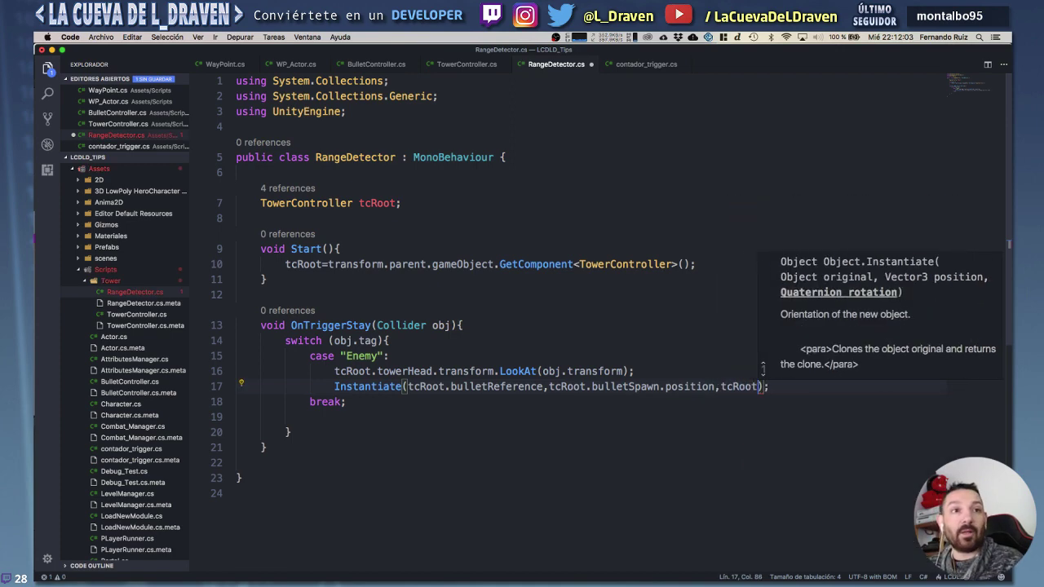
type(".bull")
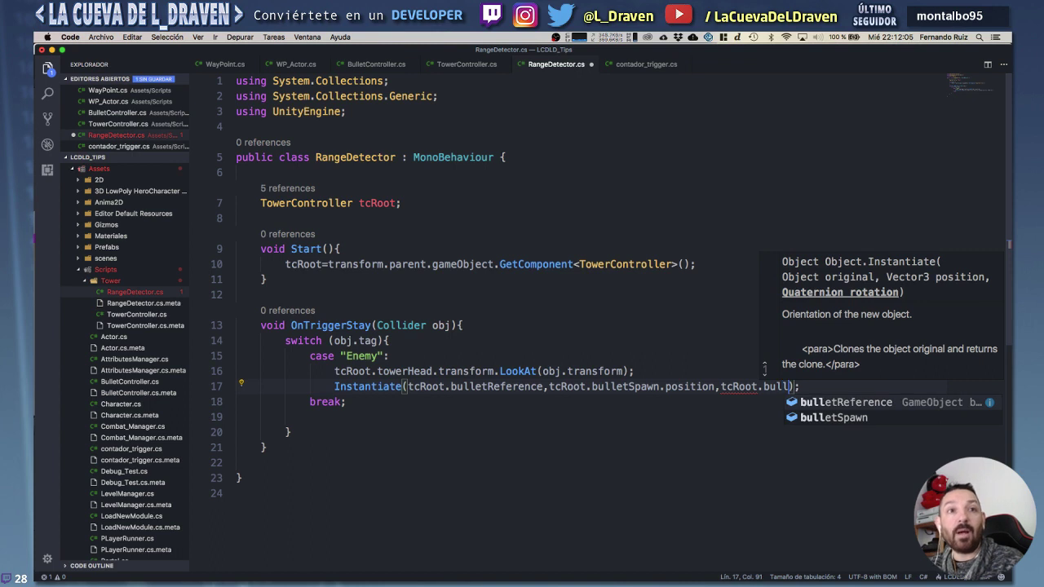
key("Return")
key("BackSpace")
key("BackSpace")
key("BackSpace")
key("BackSpace")
key("BackSpace")
key("BackSpace")
key("BackSpace")
key("BackSpace")
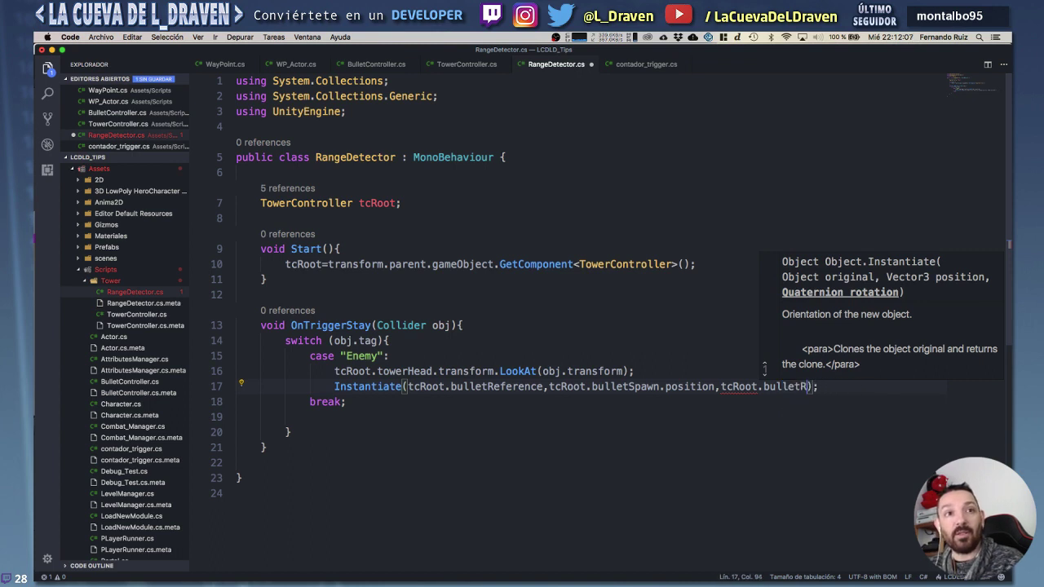
key("BackSpace")
type("Spawn.")
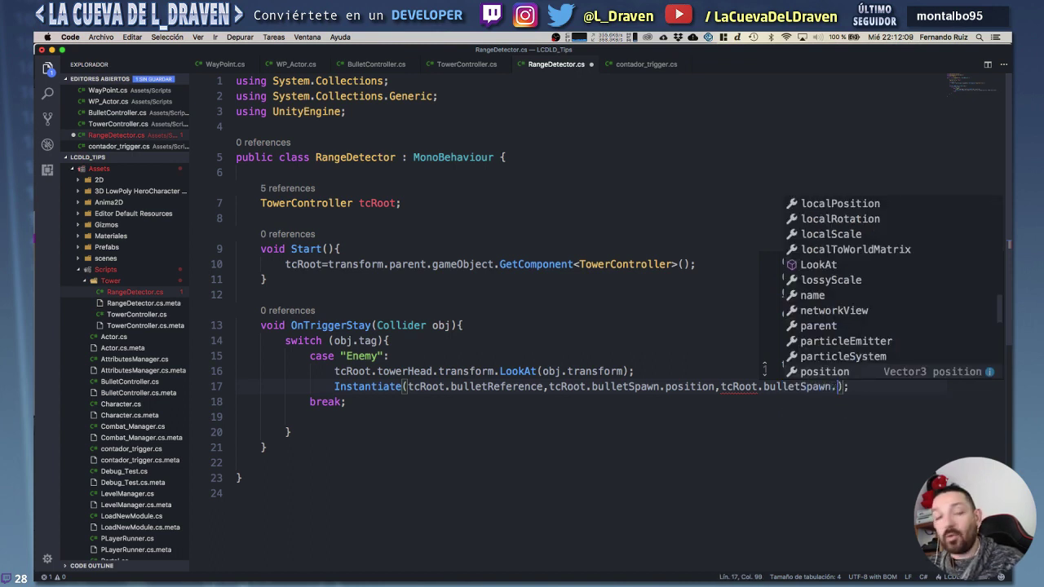
type("ro")
key("Down")
key("Return")
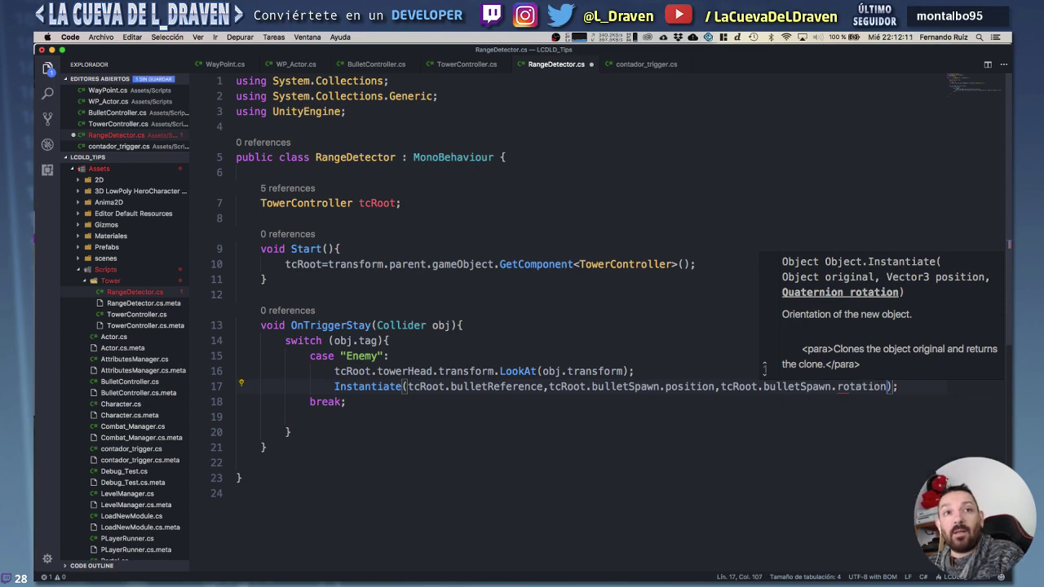
key("Right")
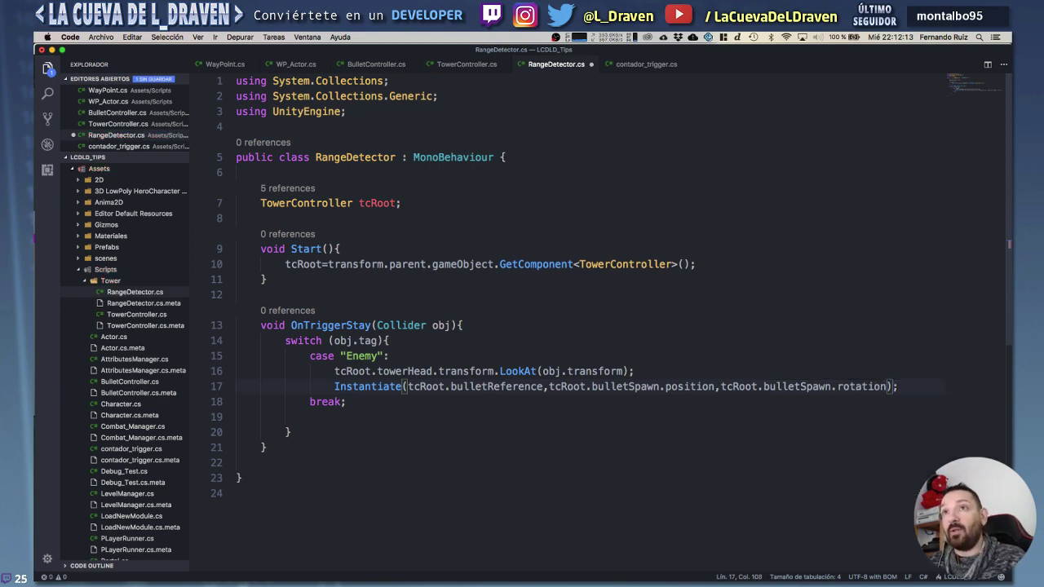
key("super+Tab")
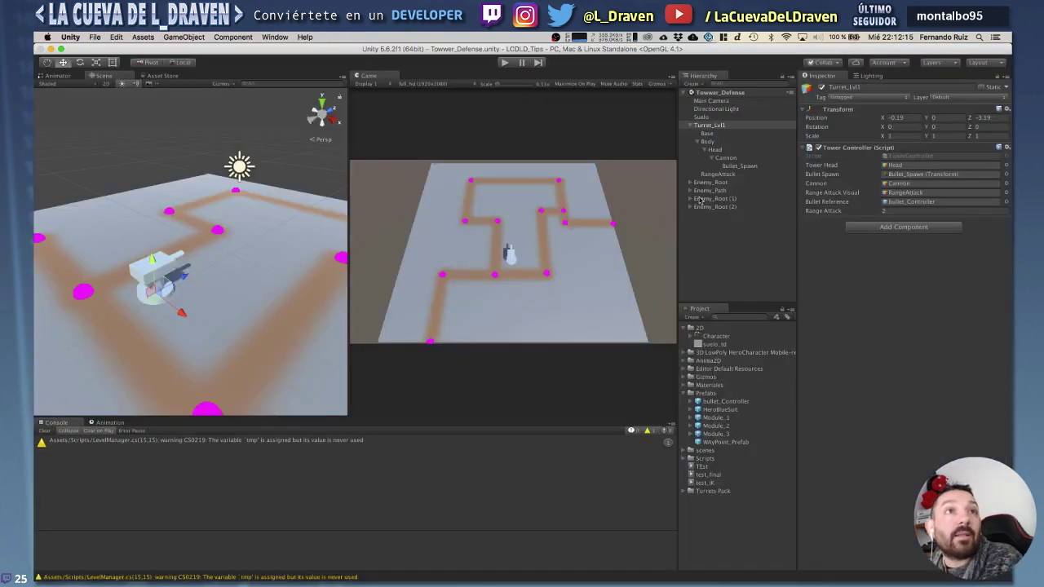
Save the updated RangeDetector.cs script.
left_click(756, 166)
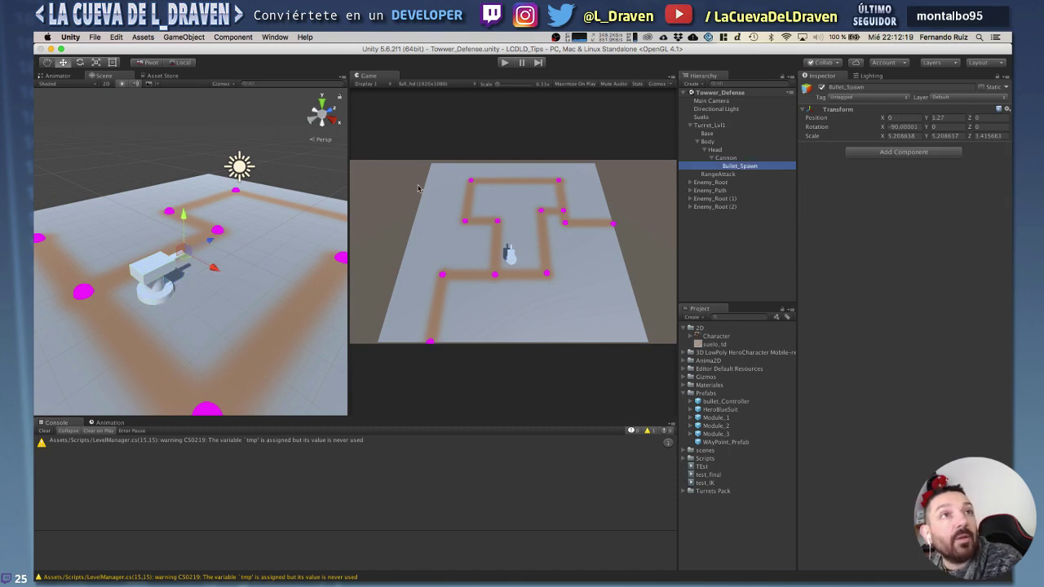
key("super+Tab")
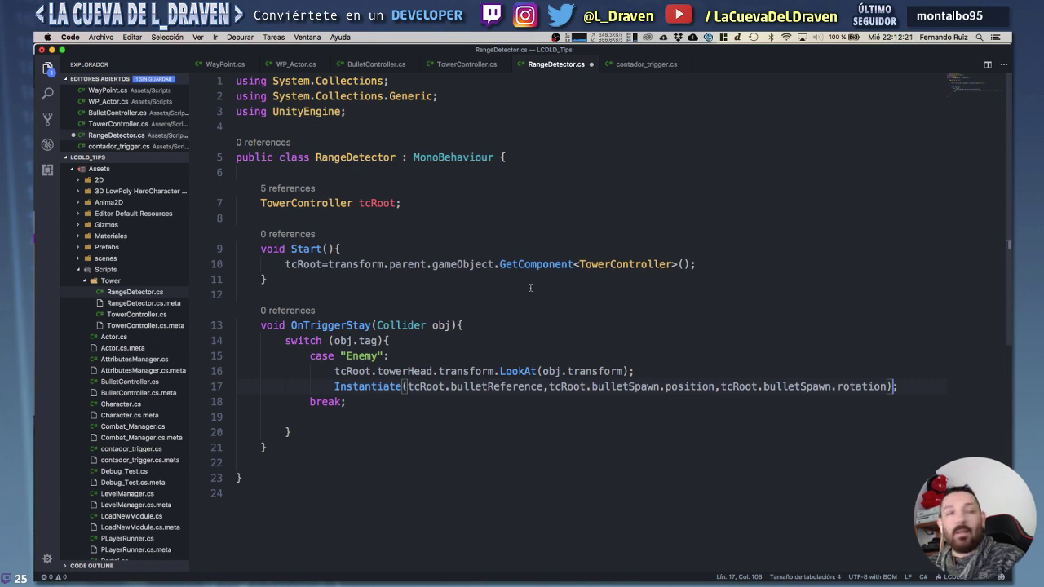
key("super+s")
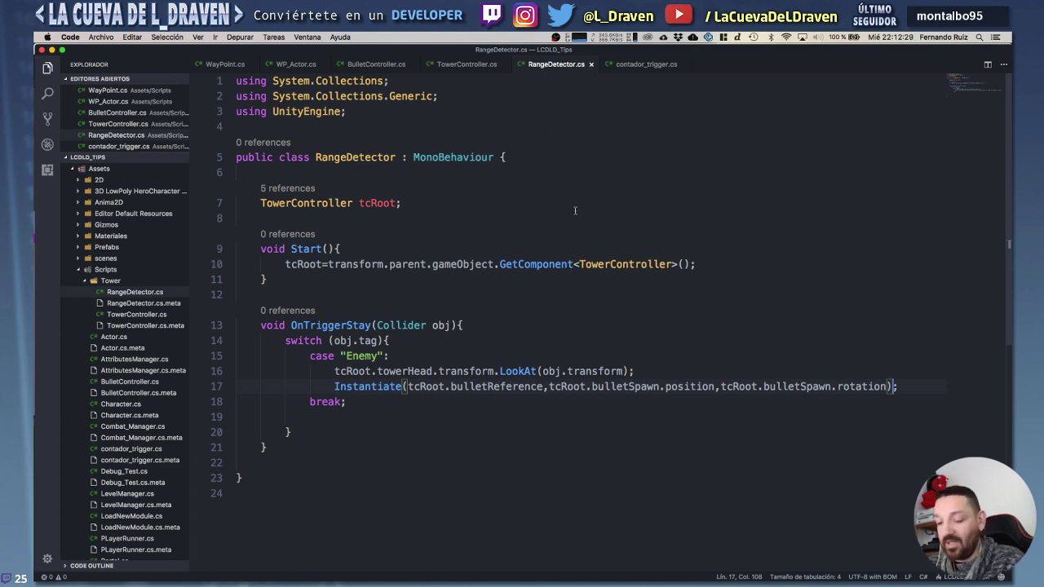
key("super+Tab")
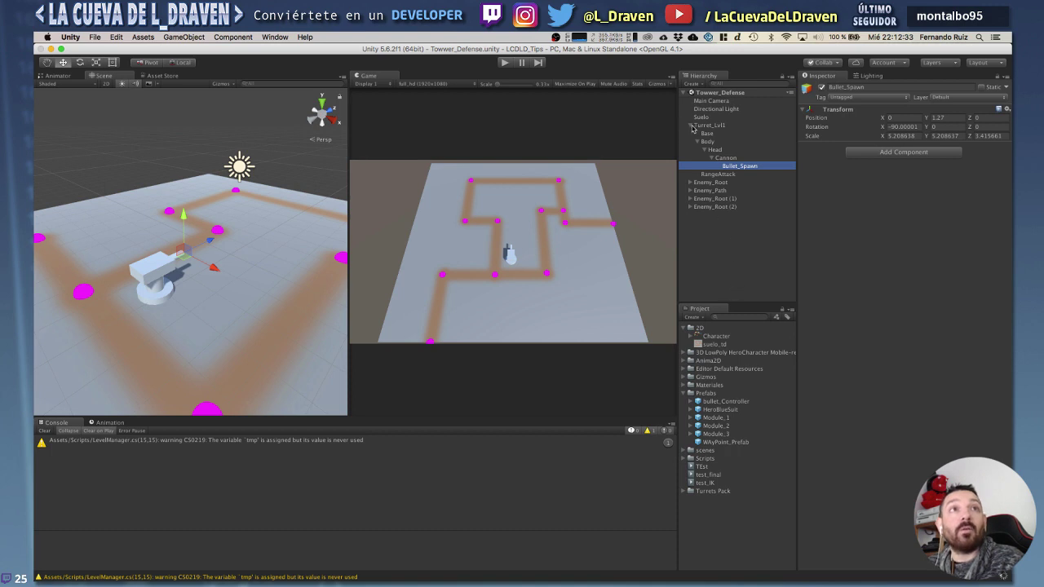
Collapse Turret_Lvl1's children and select Enemy_Root (1) and Enemy_Root (2).
left_click(690, 126)
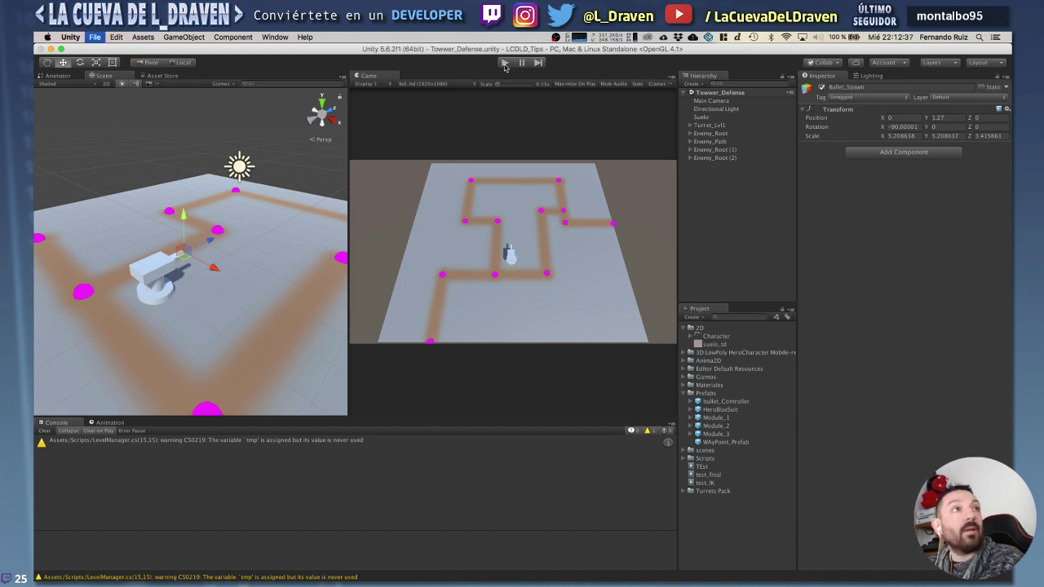
left_click(732, 155)
left_click(731, 155, "shift")
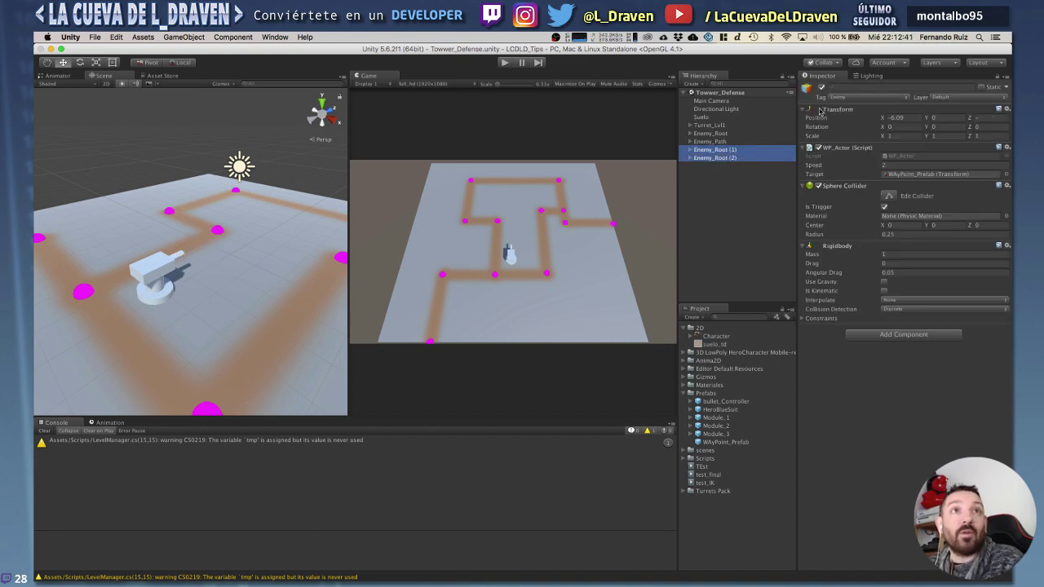
Play the game, pause and resume to watch bullet clones fire, then stop.
left_click(505, 64)
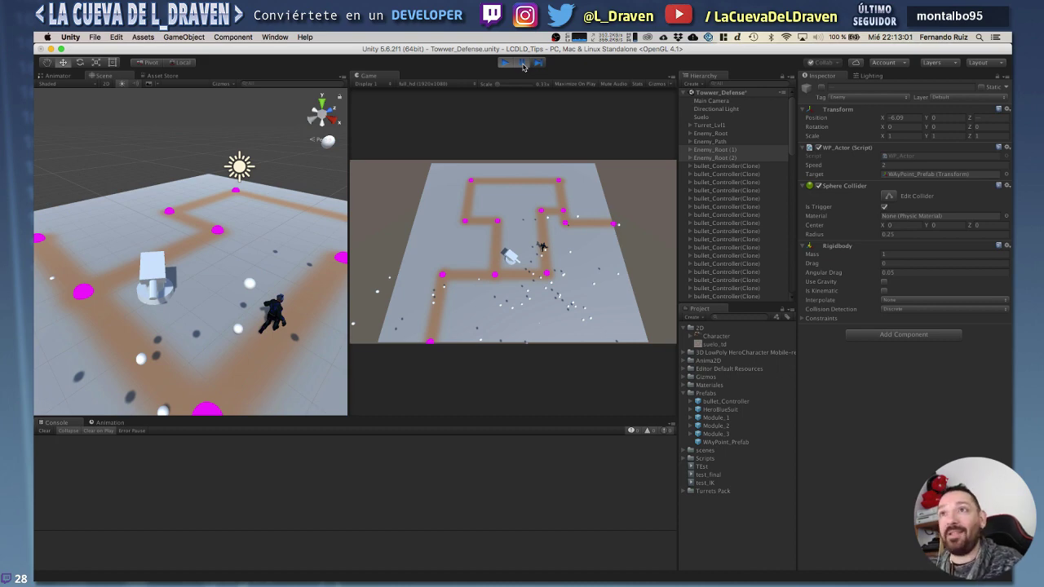
left_click(522, 64)
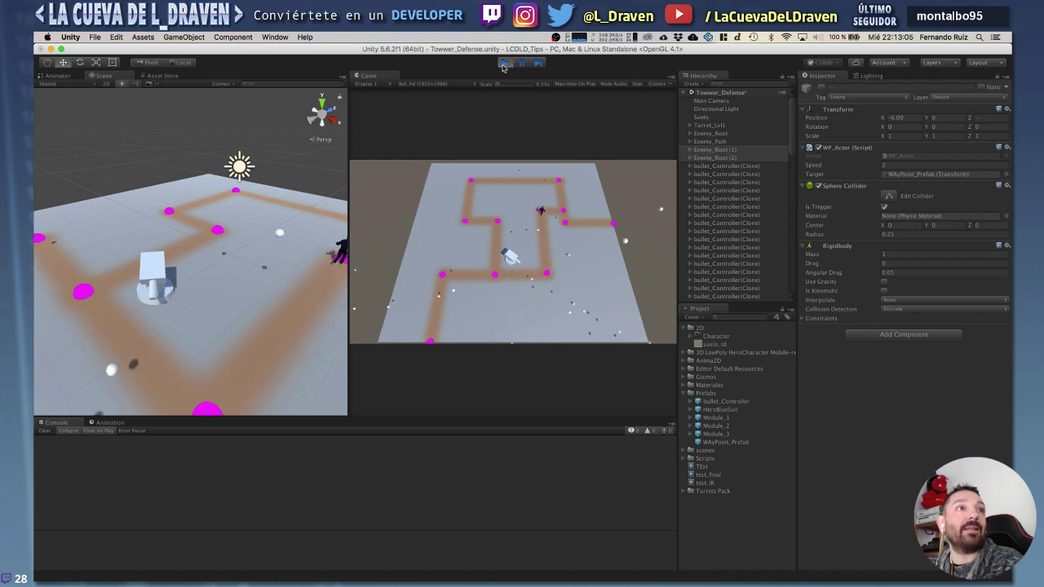
left_click(504, 63)
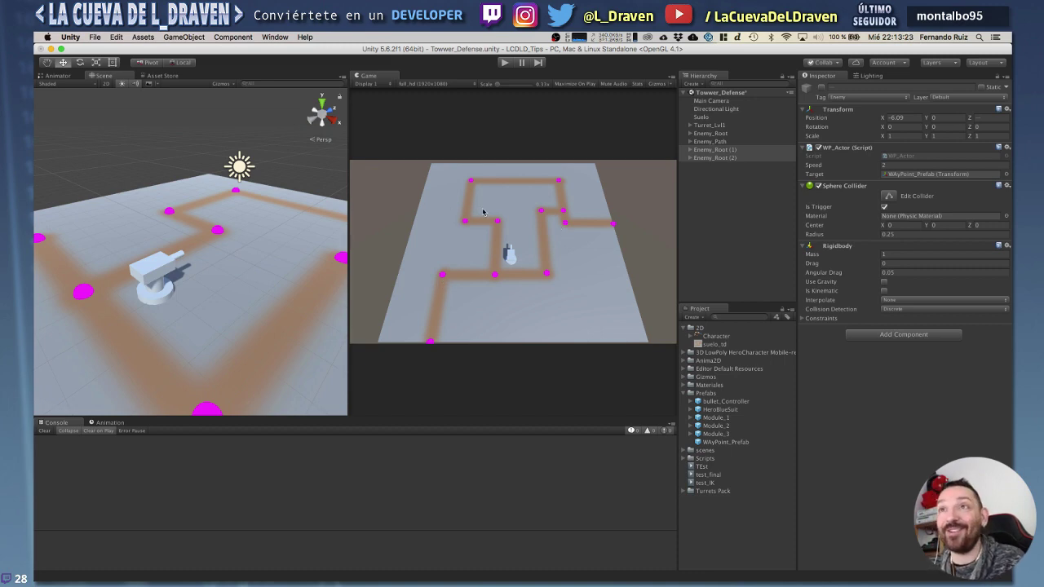
Bring up TowerController.cs in Visual Studio Code and find the bulletReference field.
key("super+Tab")
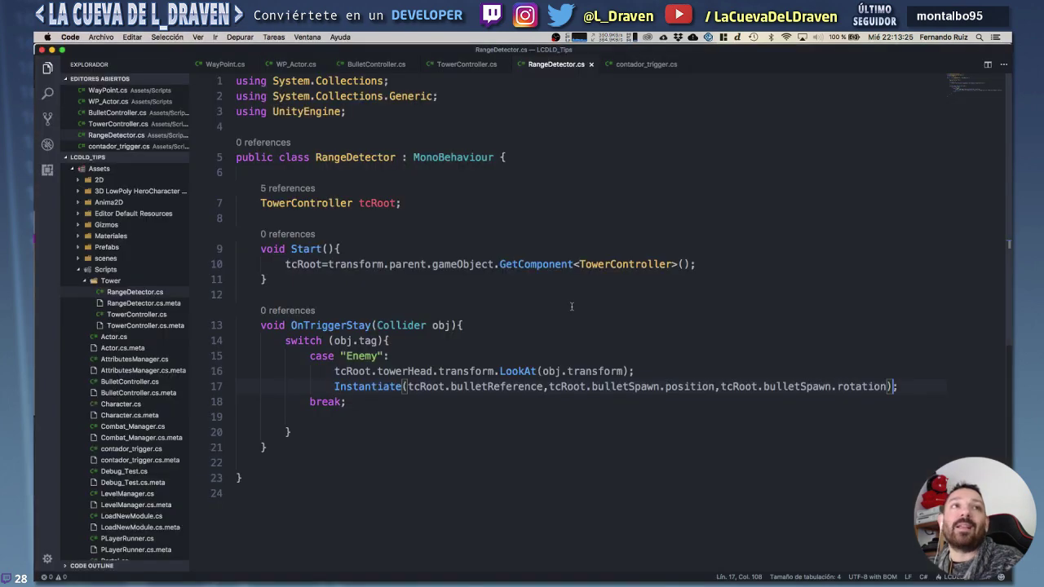
left_click(451, 67)
scroll(453, 225, "down", 2)
scroll(430, 263, "up", 1)
scroll(430, 264, "up", 1)
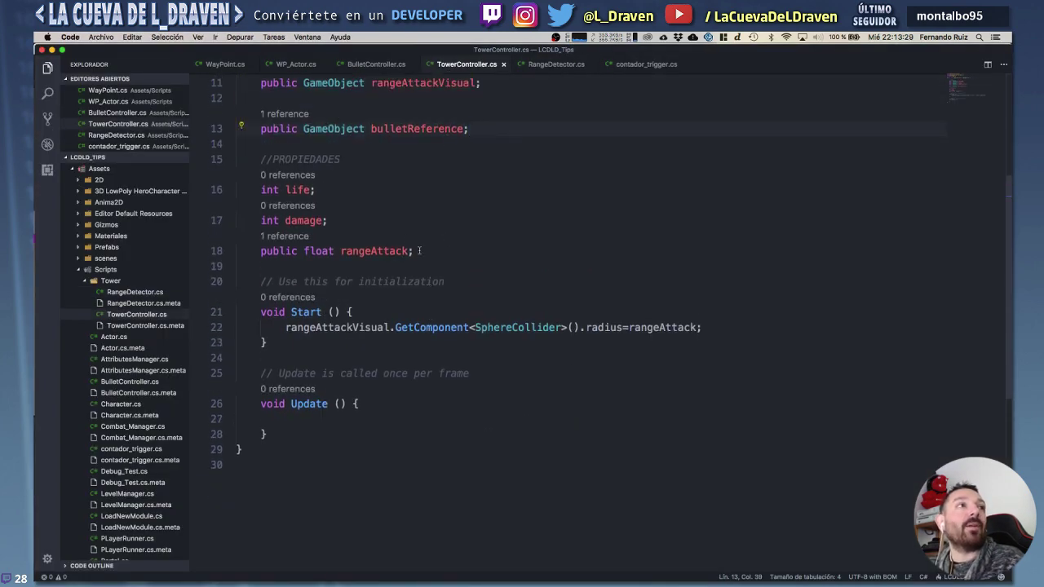
Add 'public float fireRate;' below bulletReference, save the script, and return to Unity.
key("Return")
key("Return")
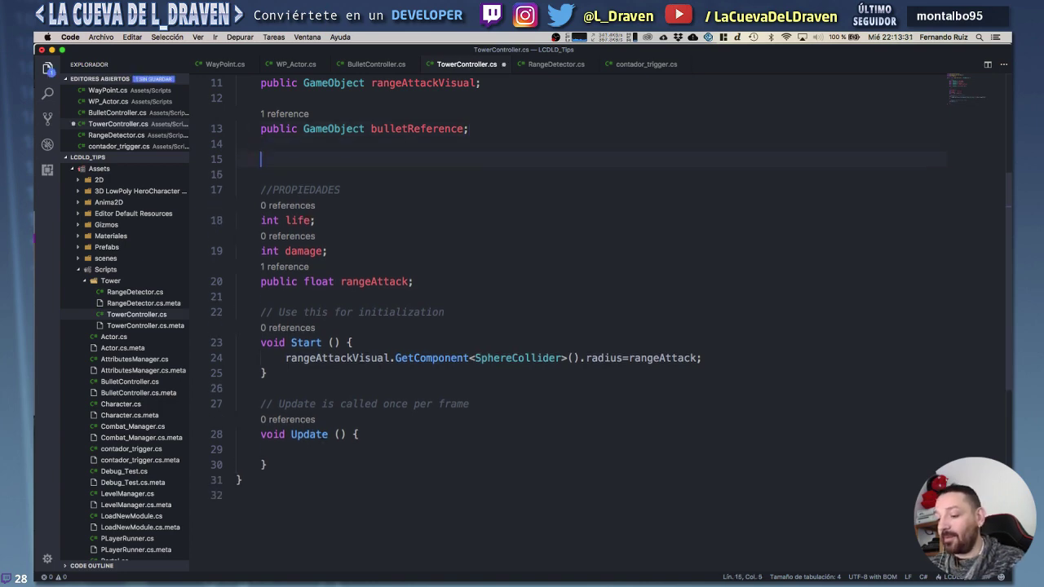
type("f")
key("BackSpace")
type("publi")
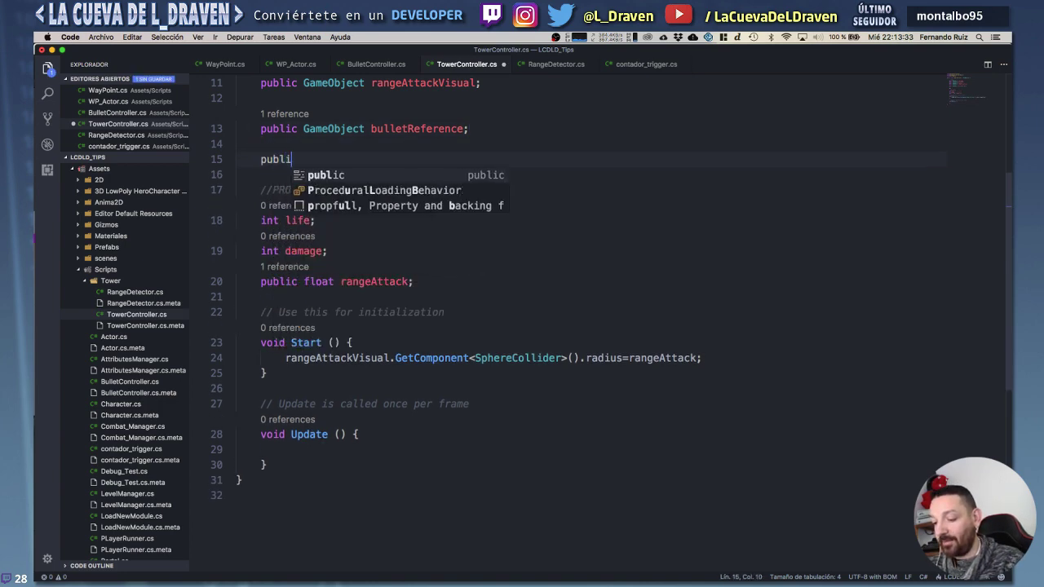
type("c float ")
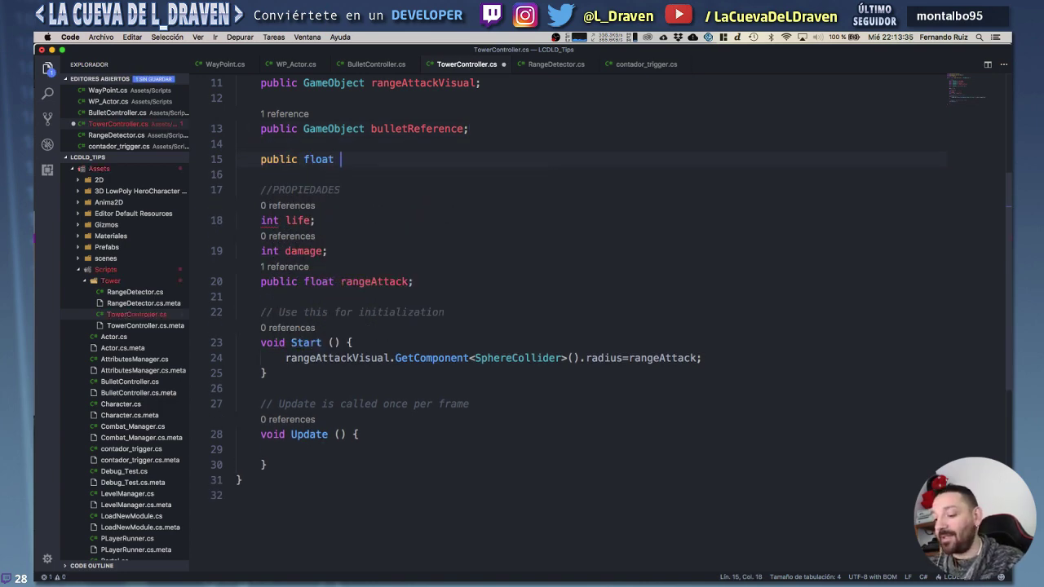
type("ca")
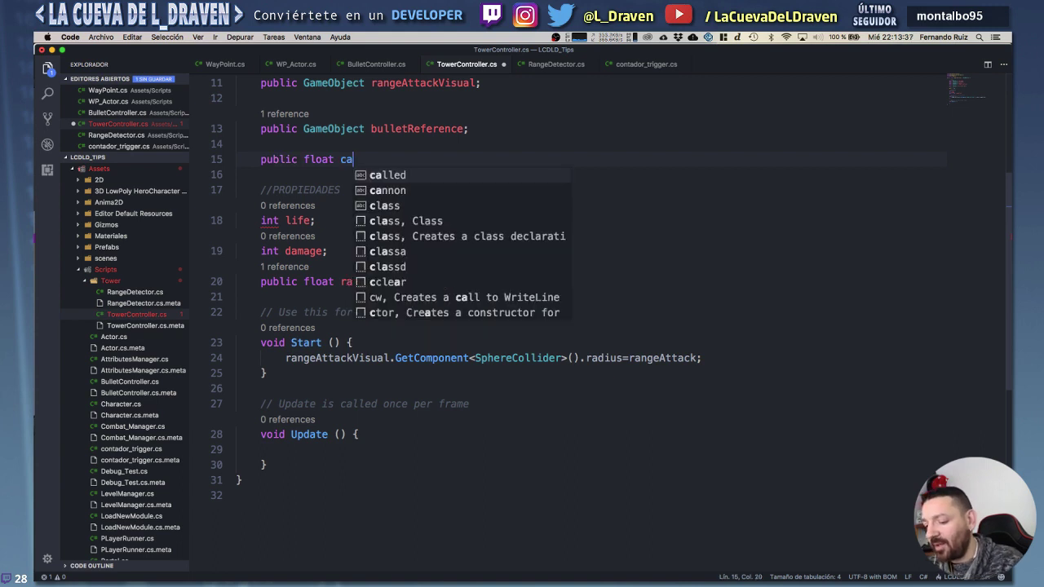
type("dency;")
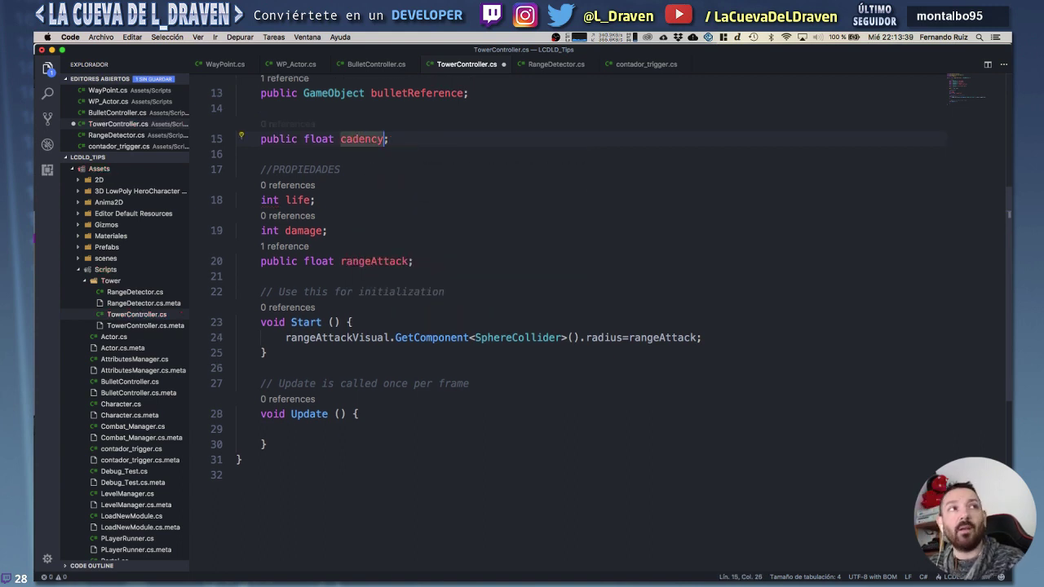
key("BackSpace")
key("BackSpace")
key("BackSpace")
key("BackSpace")
key("BackSpace")
key("BackSpace")
type("fir")
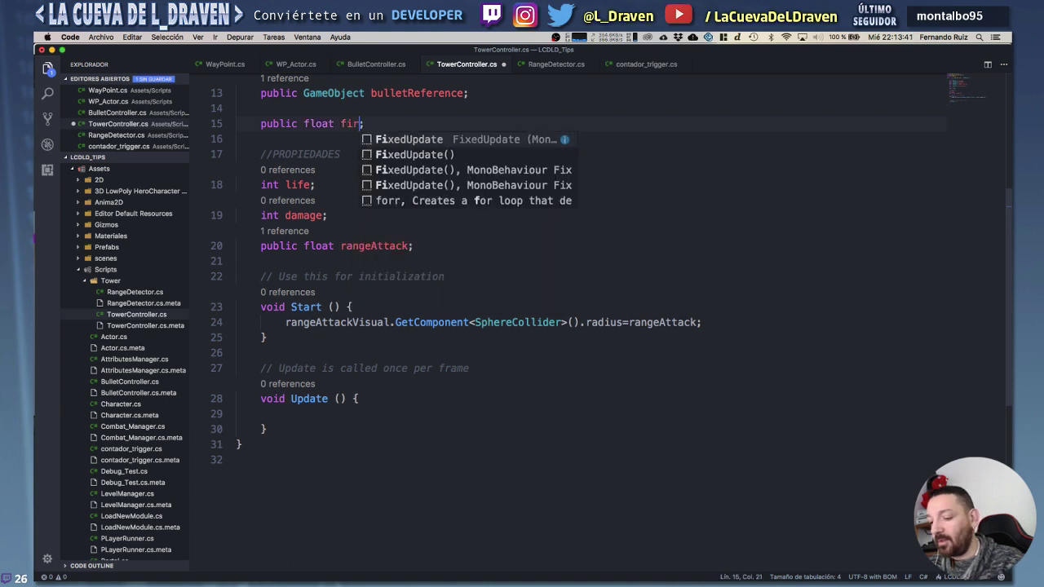
type("eRate")
key("ctrl+s")
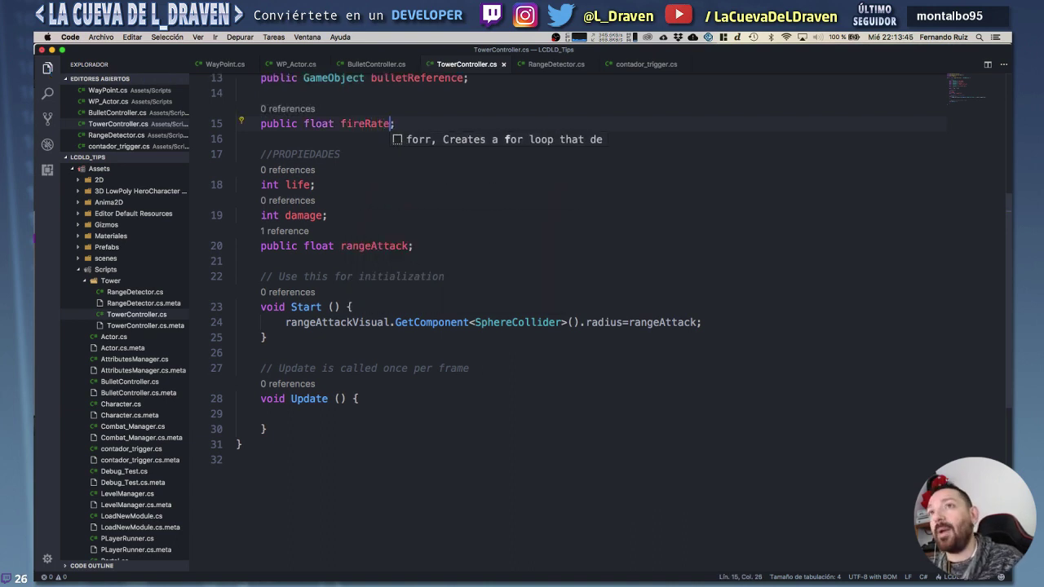
key("super+Tab")
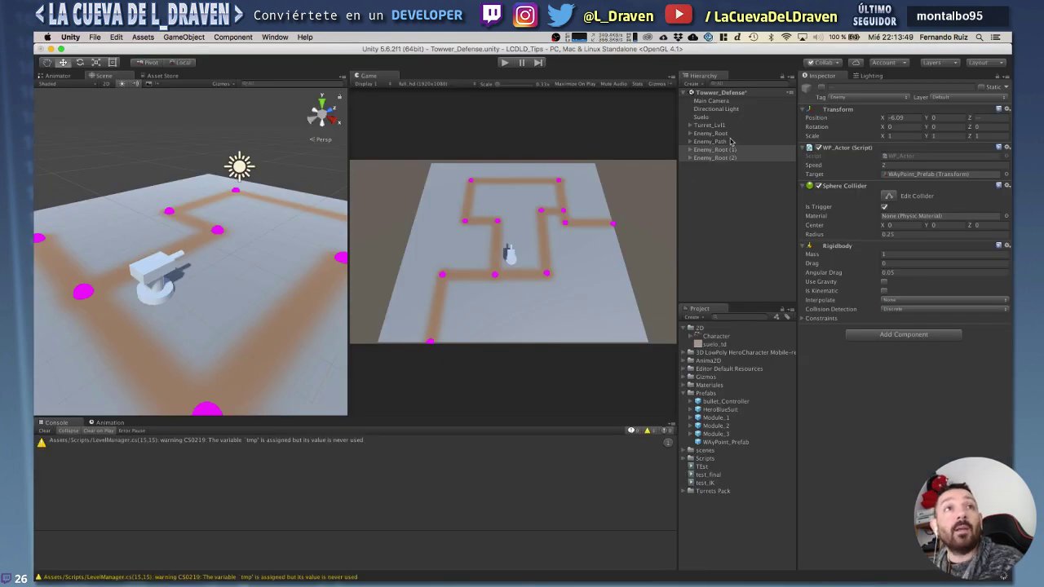
Select Turret_Lvl1 and enter 0.5 as its Tower Controller Fire Rate.
left_click(721, 132)
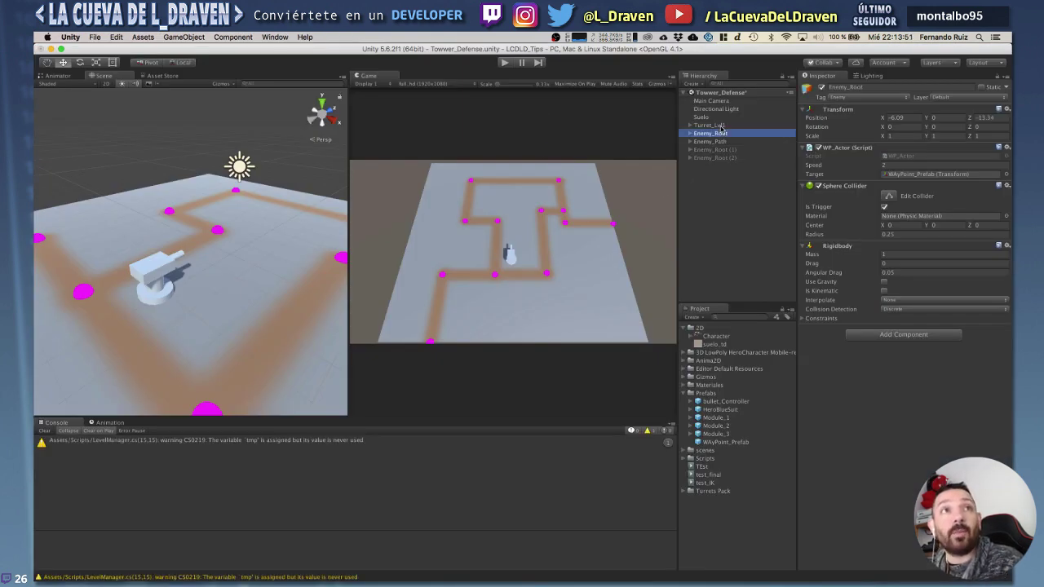
left_click(719, 126)
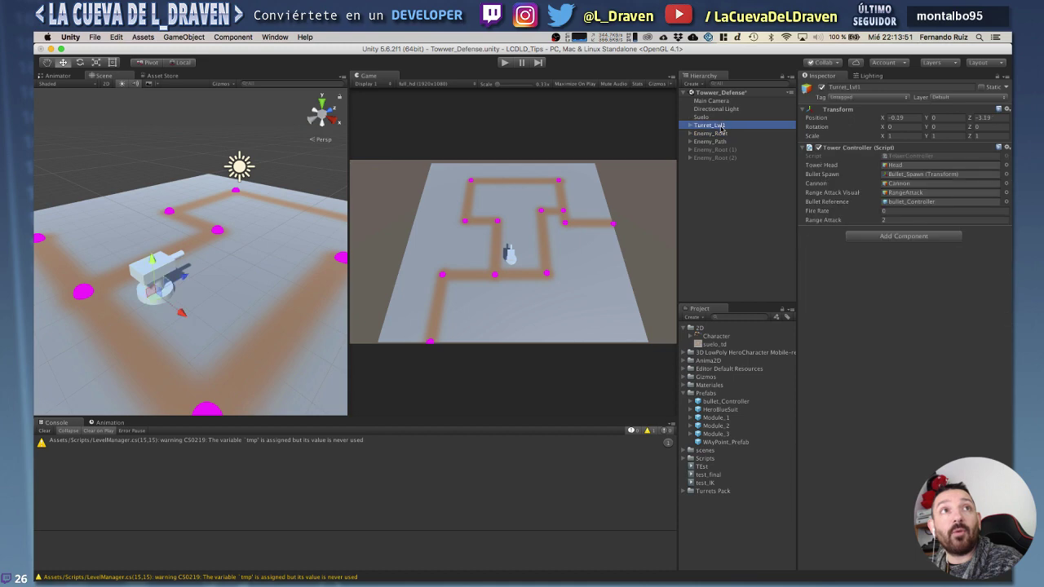
left_click(892, 211)
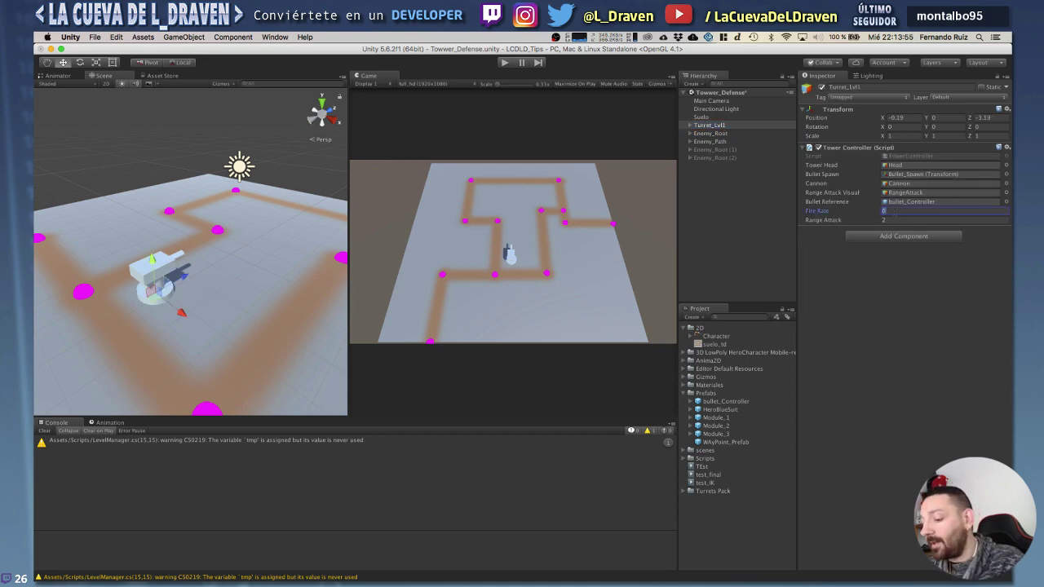
type("0.5")
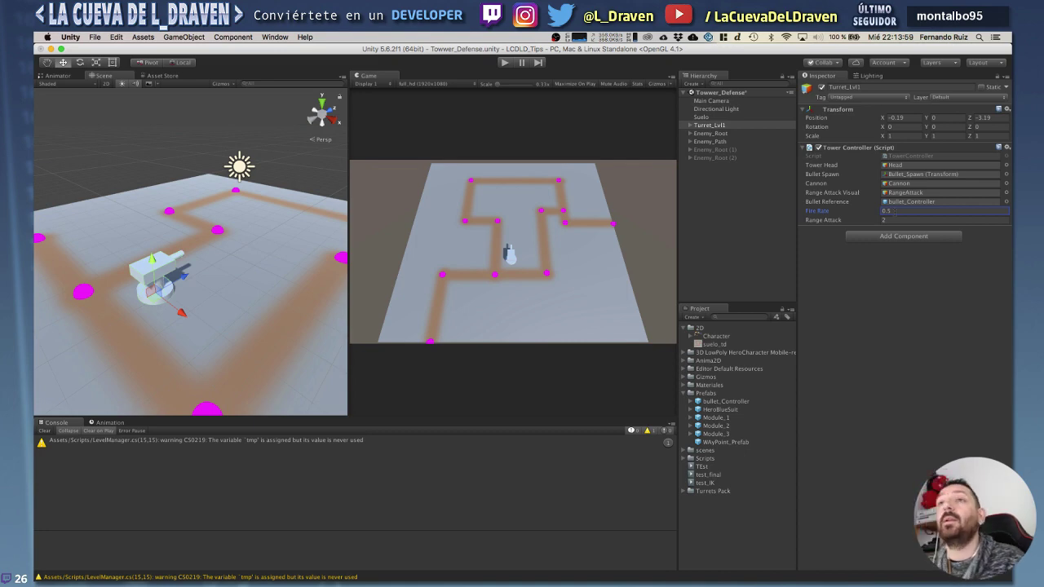
key("super+Tab")
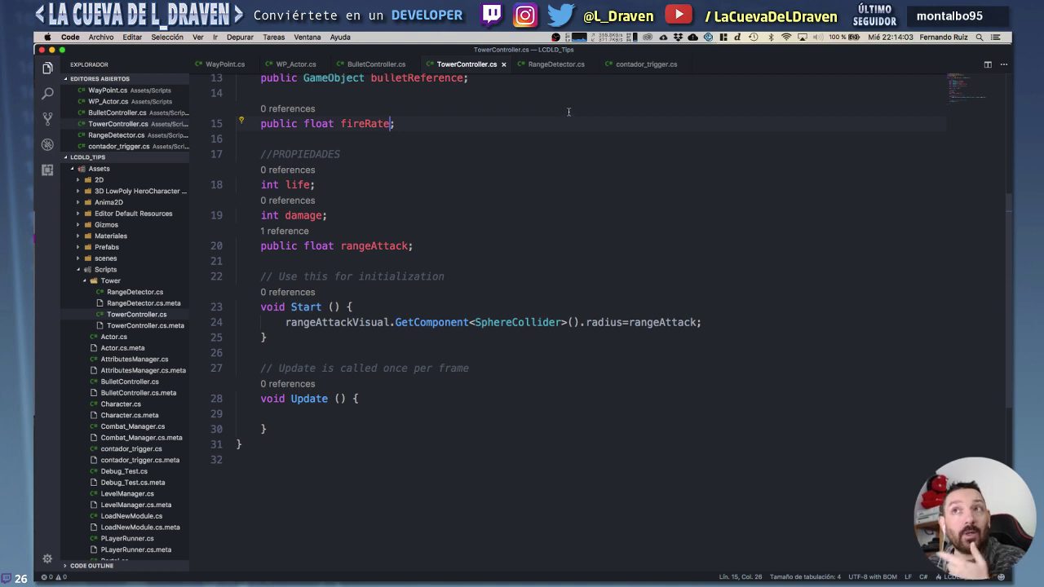
Declare 'float timeNextBullet;' below tcRoot in RangeDetector.cs, correcting the 'timeNect' typo.
left_click(562, 69)
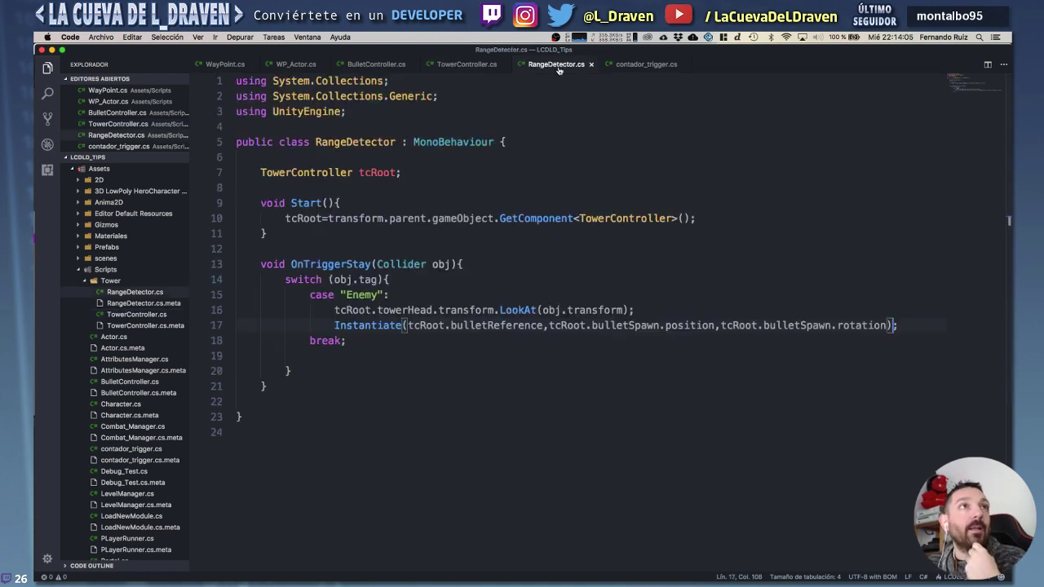
left_click(490, 209)
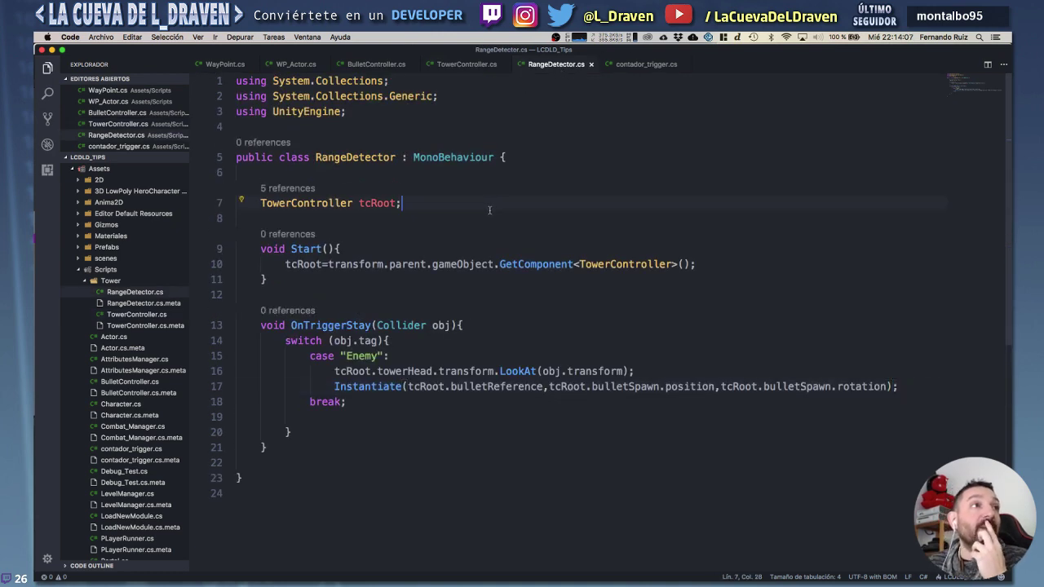
key("Return")
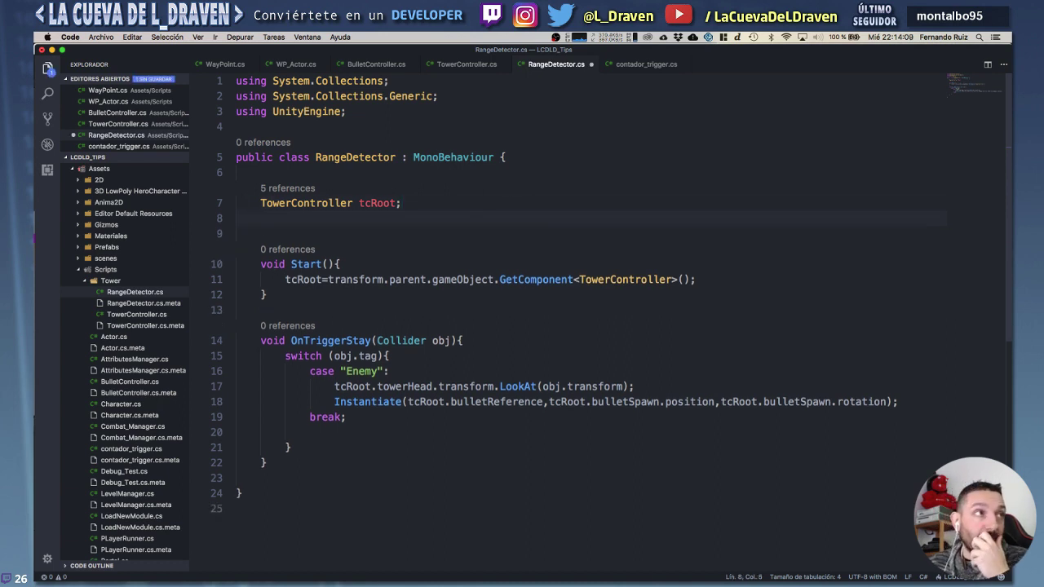
key("Return")
type("float ")
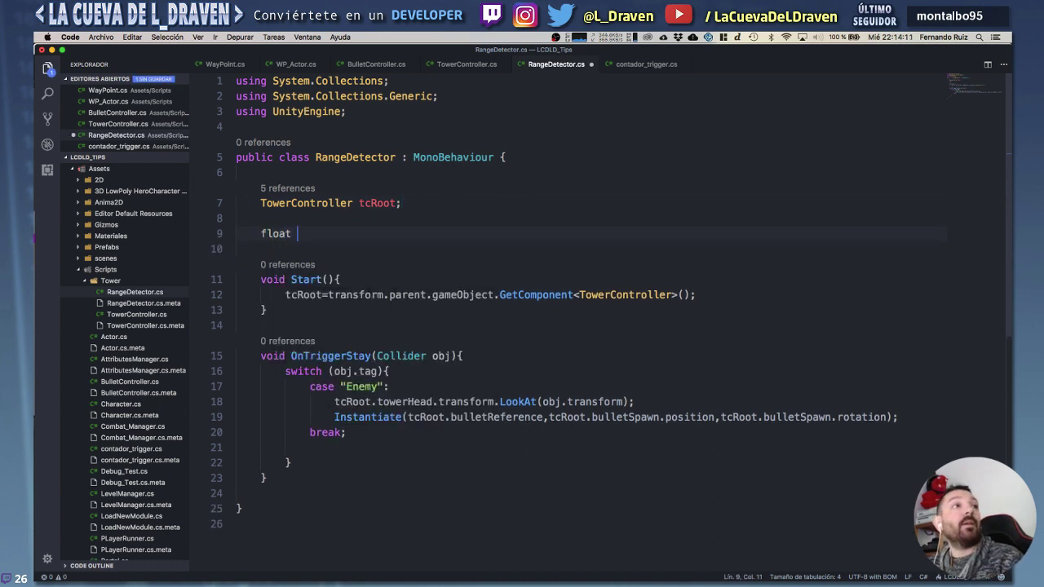
type("time")
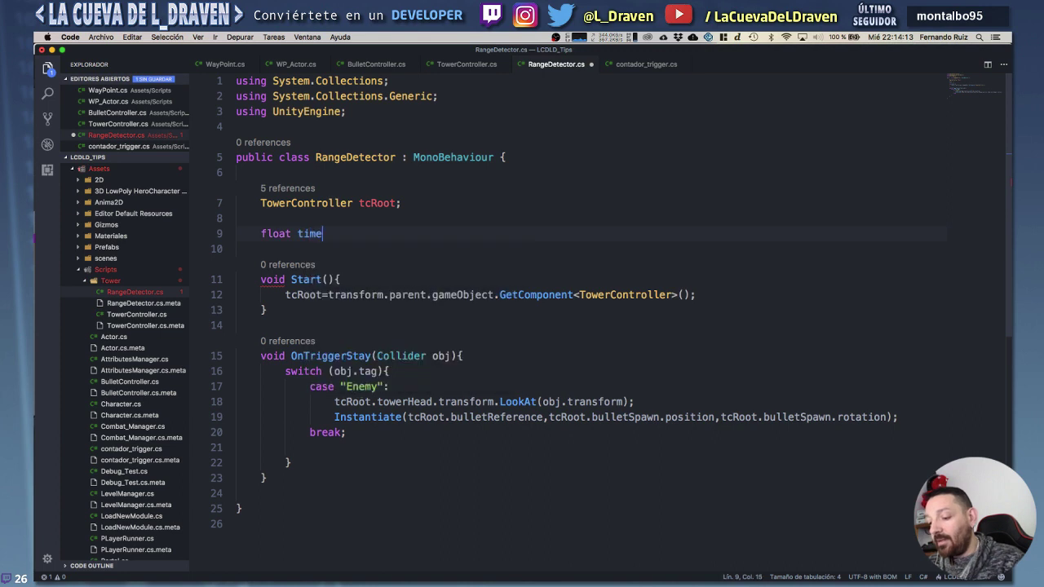
type("Nect")
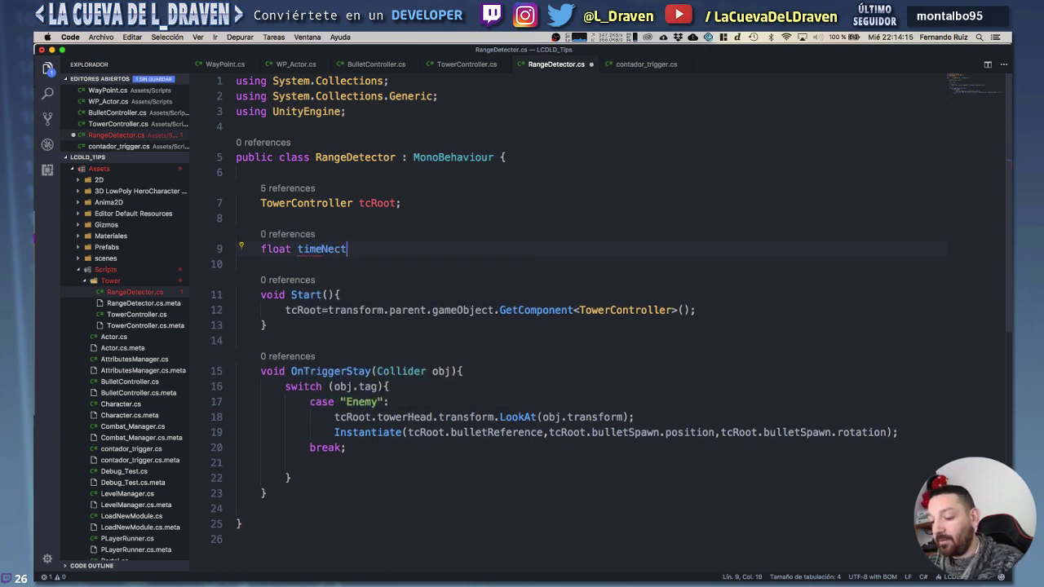
type("Bullet;")
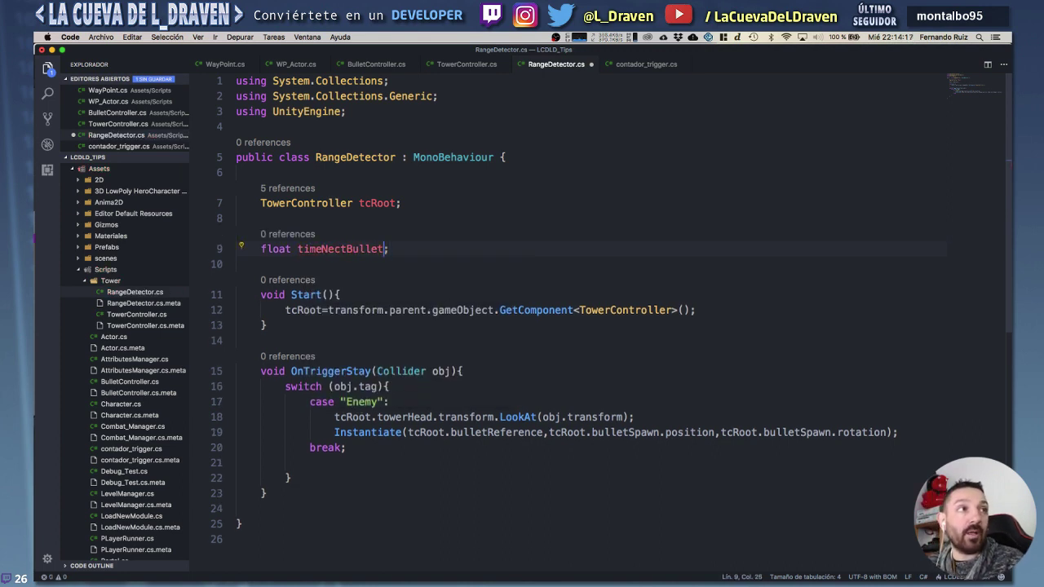
left_click(340, 249)
key("BackSpace")
type("x")
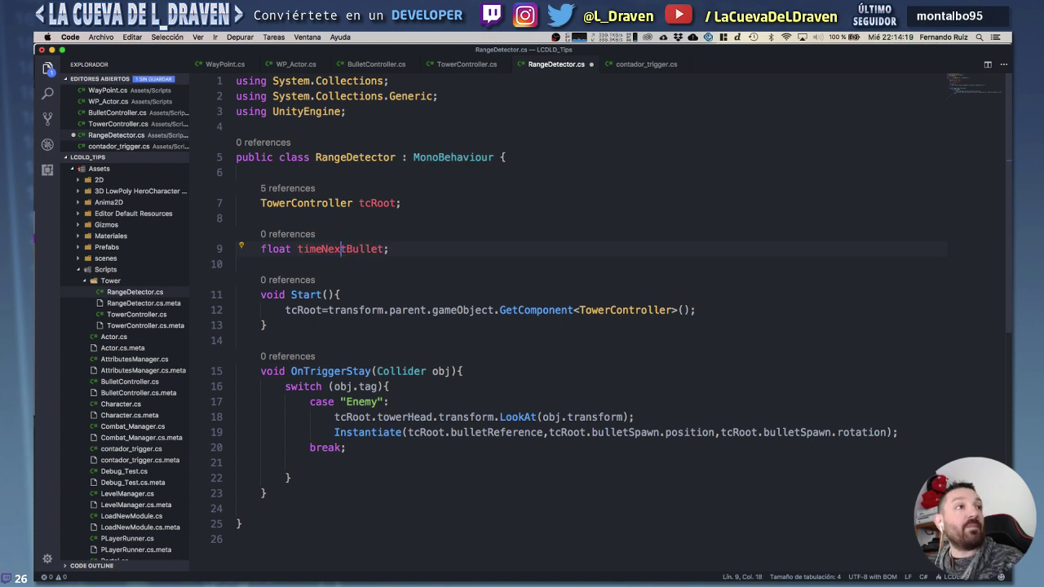
left_click(347, 249)
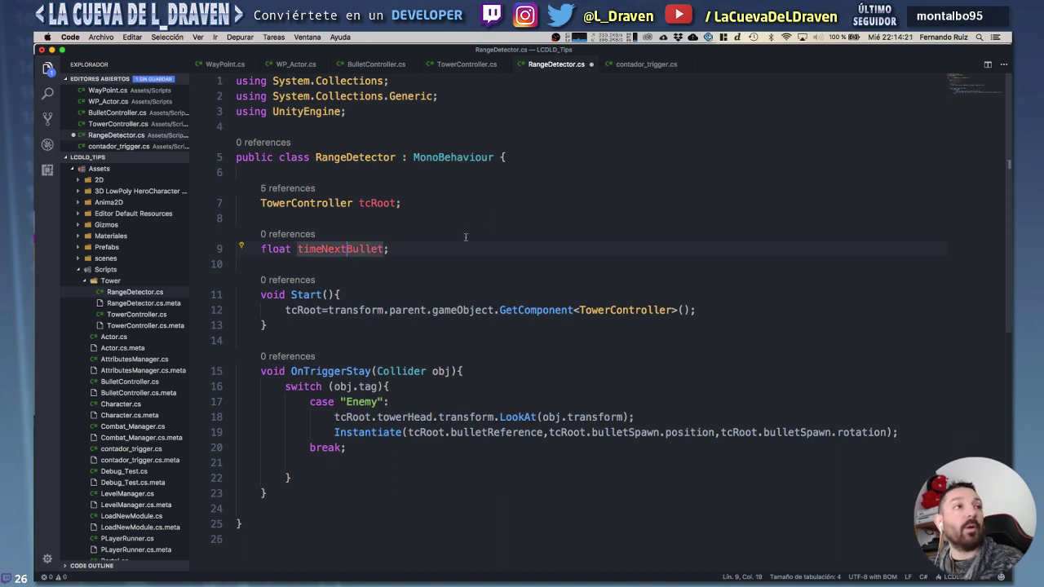
left_click(427, 248)
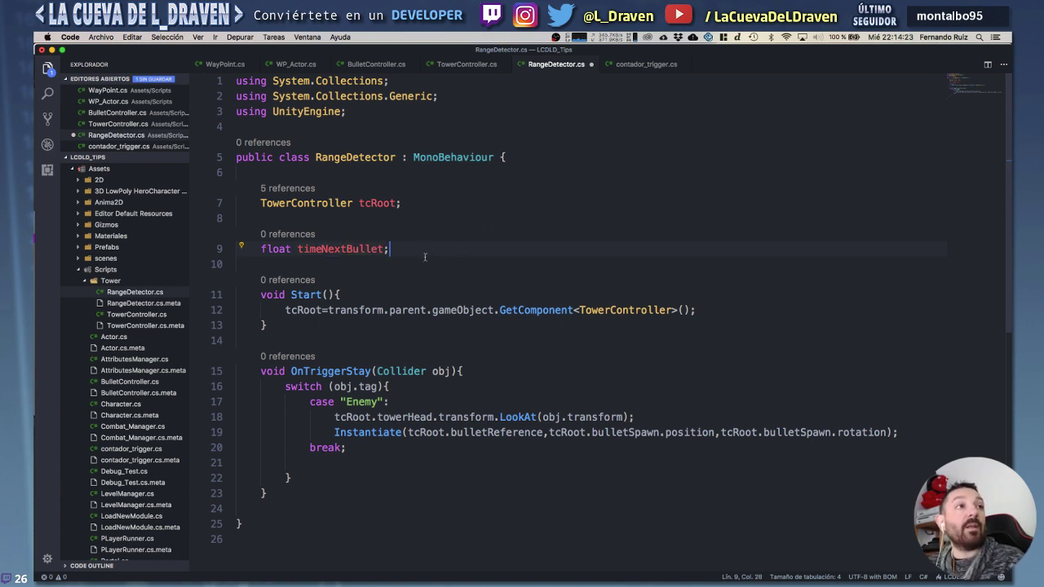
left_click(713, 312)
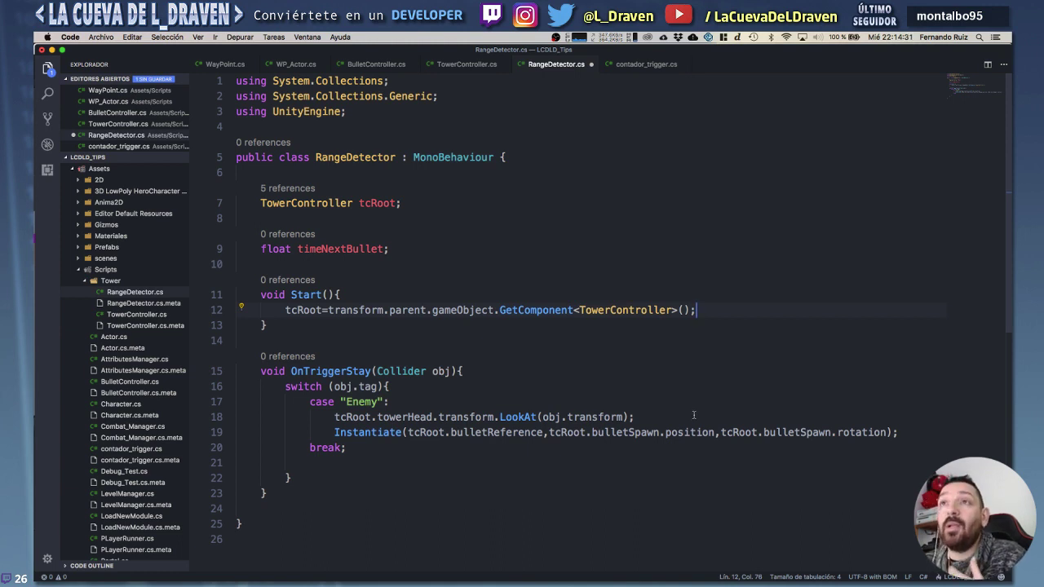
Add an empty 'if (Time.time>timeNextBullet)' block above the Instantiate call.
left_click(650, 420)
key("Return")
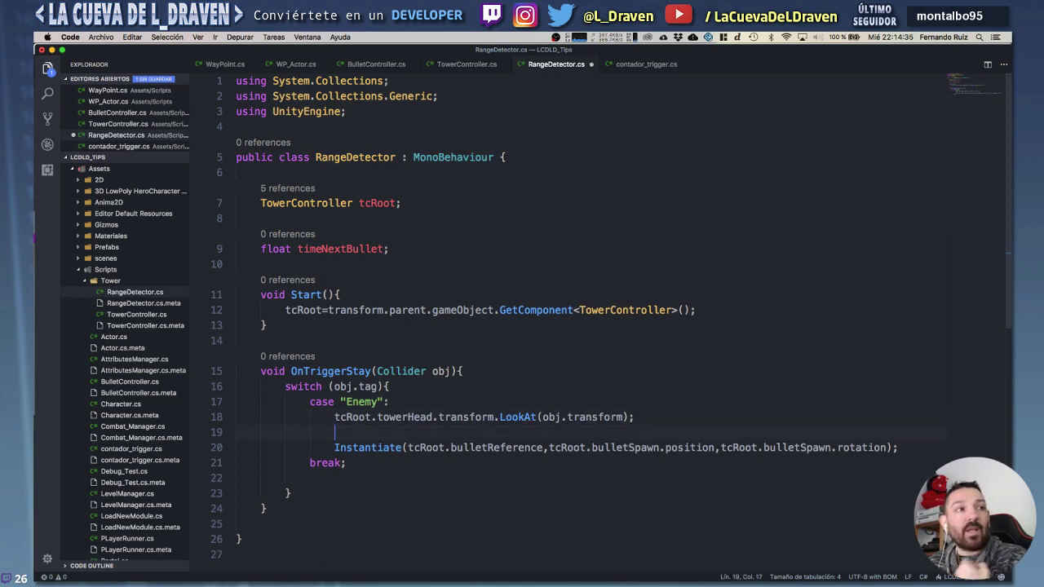
type("if ()")
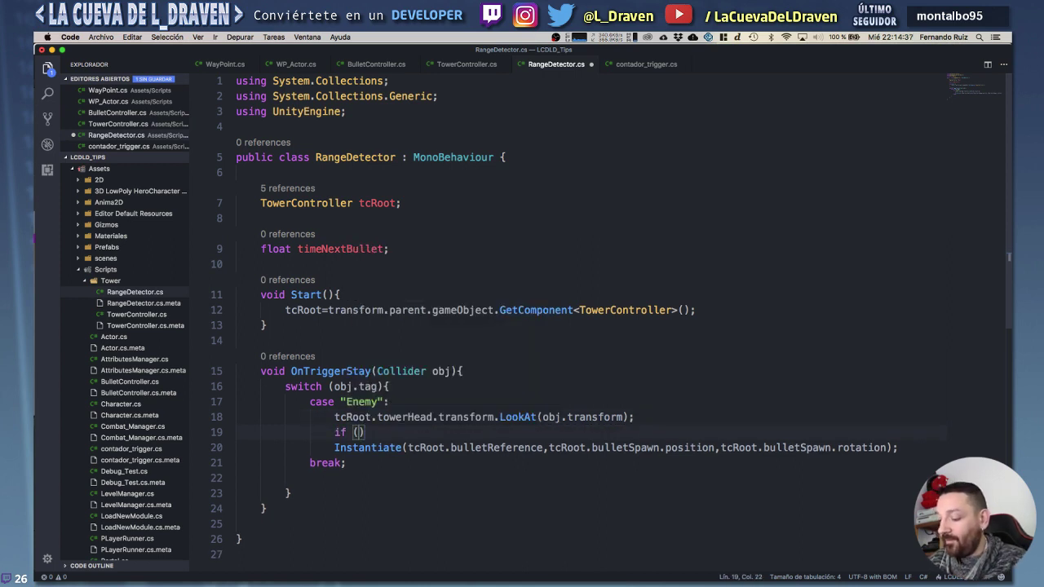
type("{")
key("Return")
left_click(359, 432)
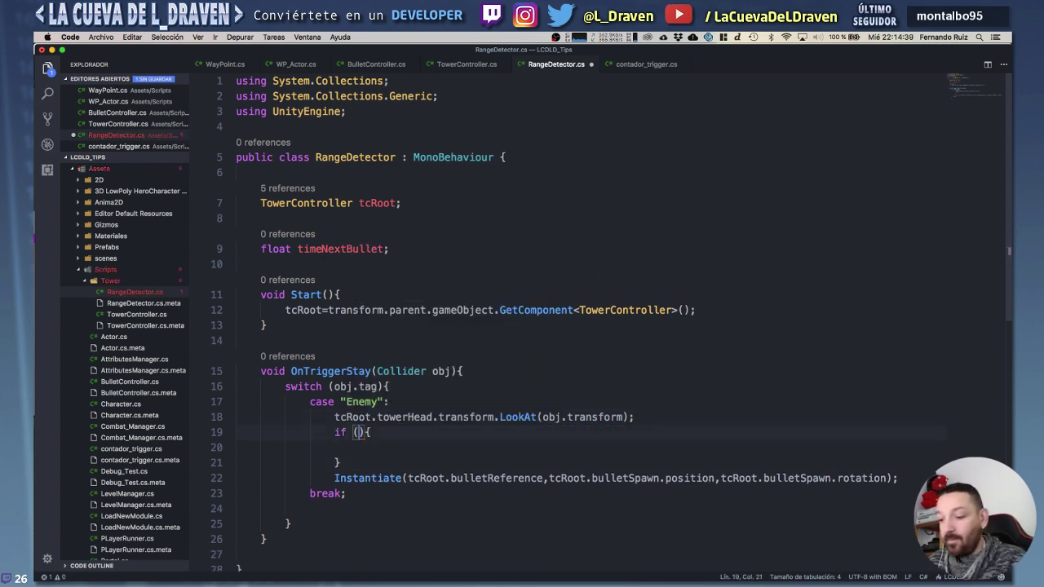
type("Time.time)")
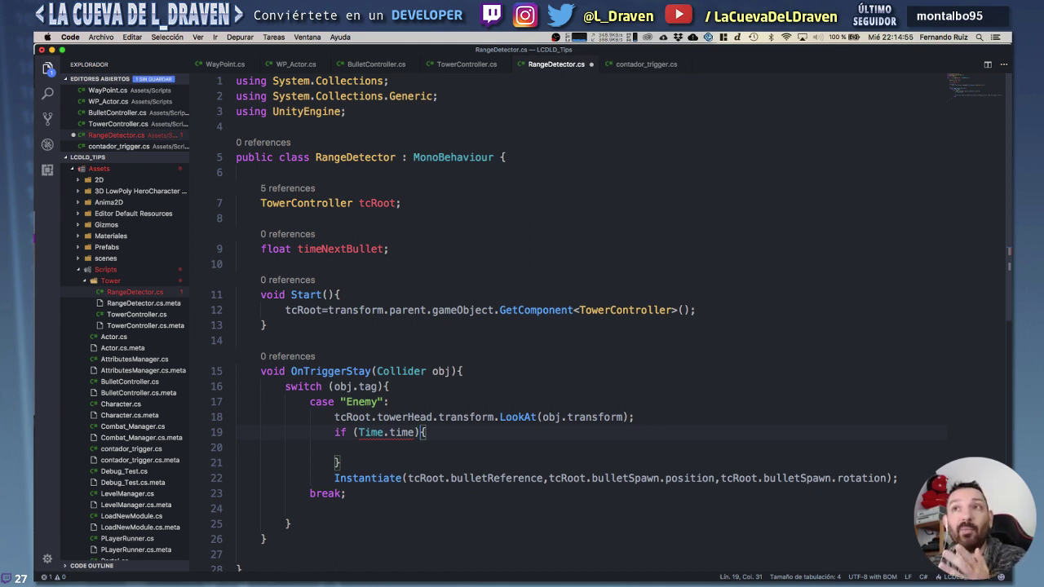
left_click(418, 433)
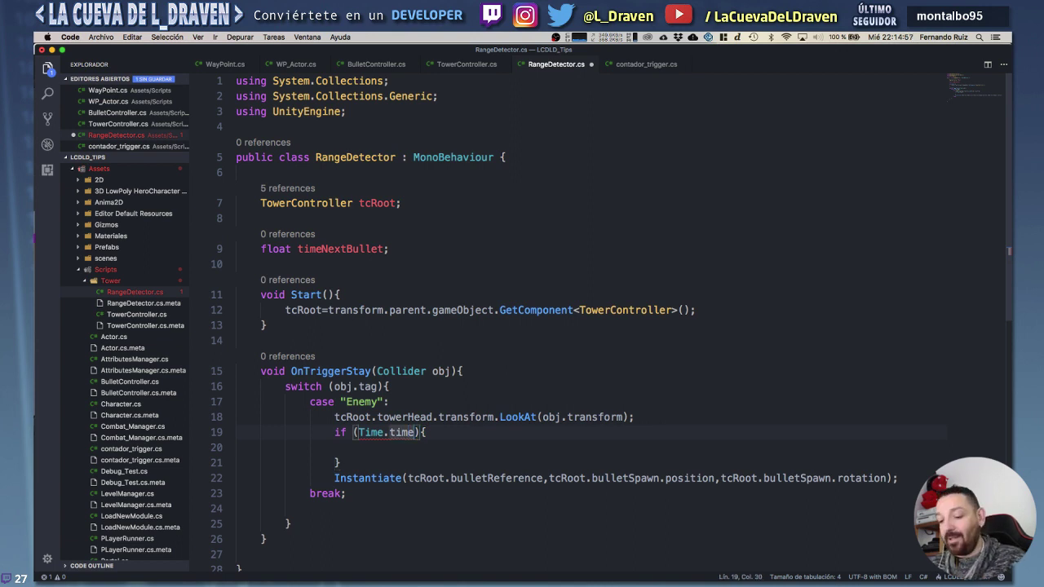
type(">")
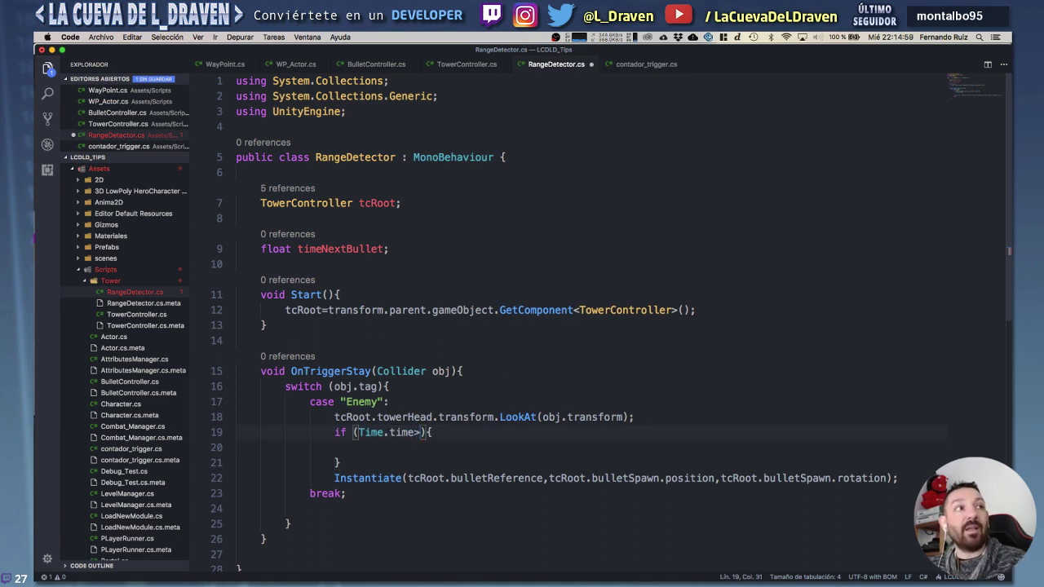
type("time")
key("Return")
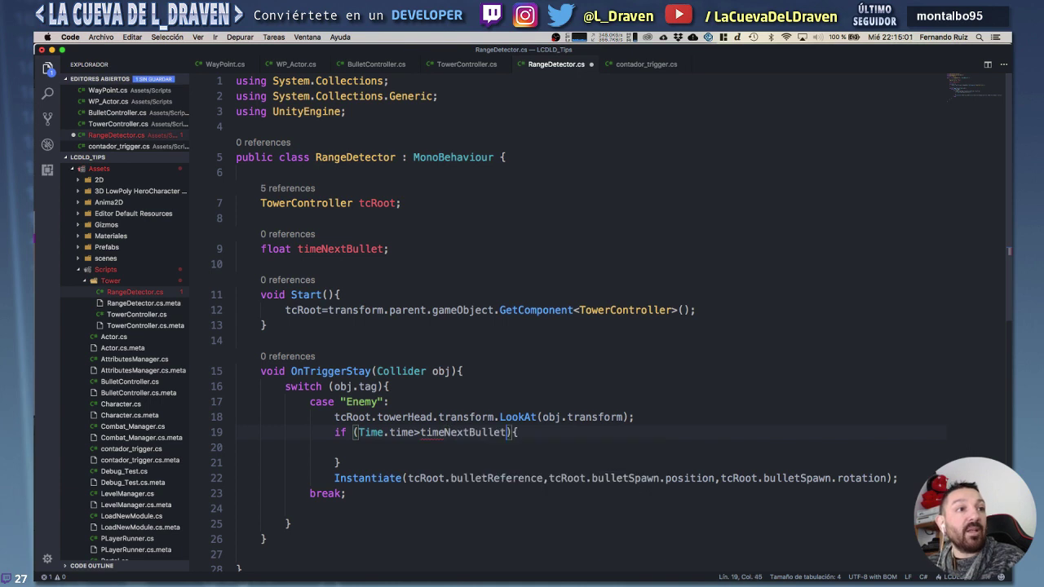
left_click(238, 447)
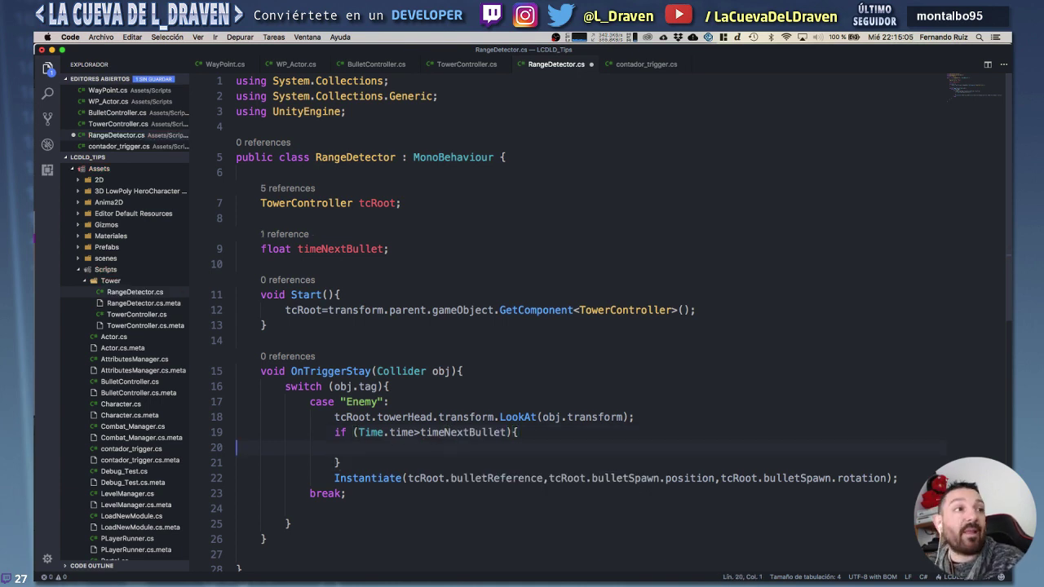
key("Tab")
key("Tab")
key("Tab")
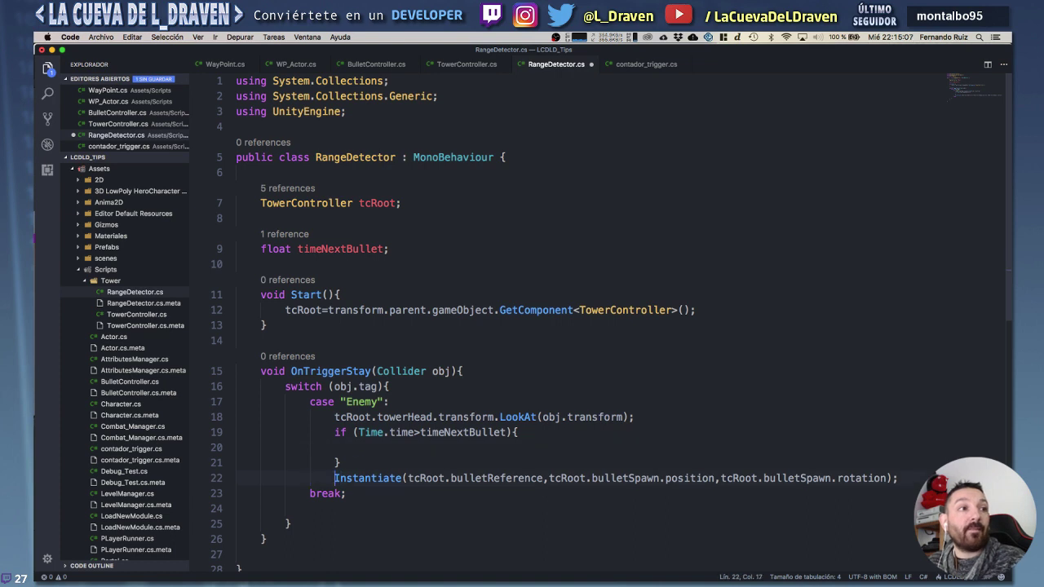
Move the Instantiate statement inside the if block.
left_click_drag(334, 478, 899, 478)
key("super+x")
key("Up")
key("Up")
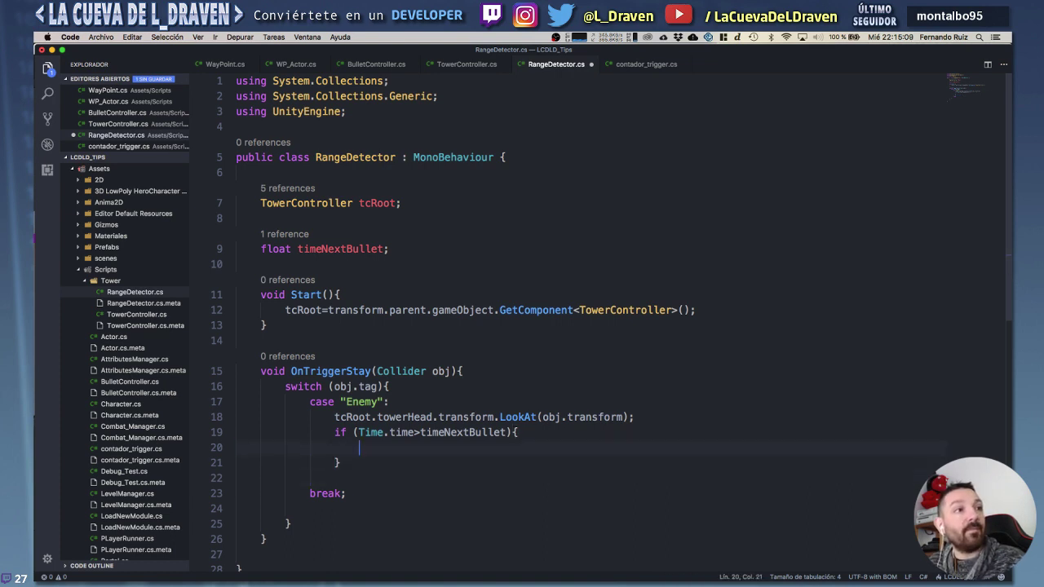
key("super+v")
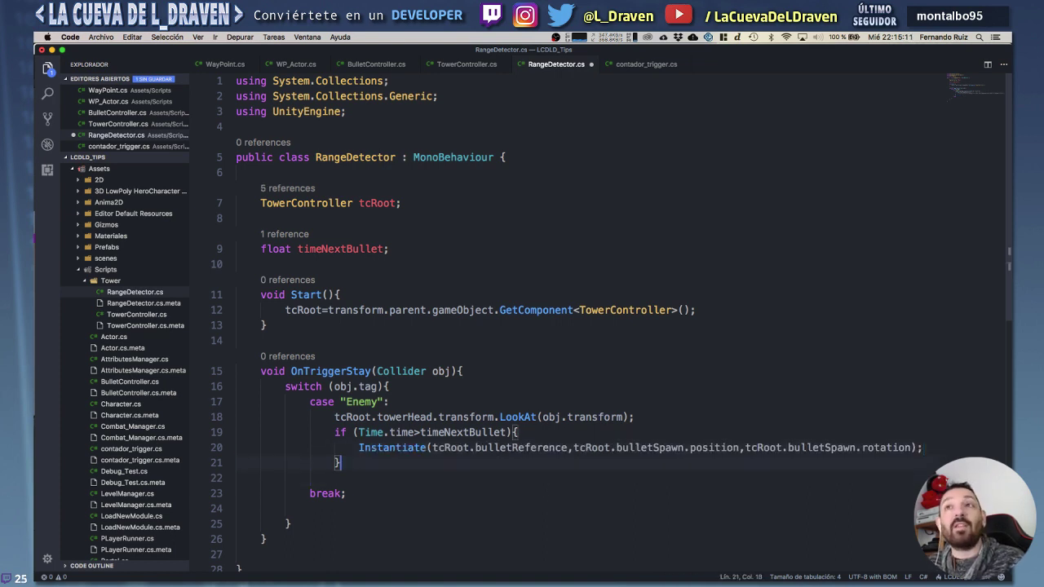
Add 'timeNextBullet=Time.time+tcRoot.fireRate;' after Instantiate, save, and remove the blank line before break.
key("Return")
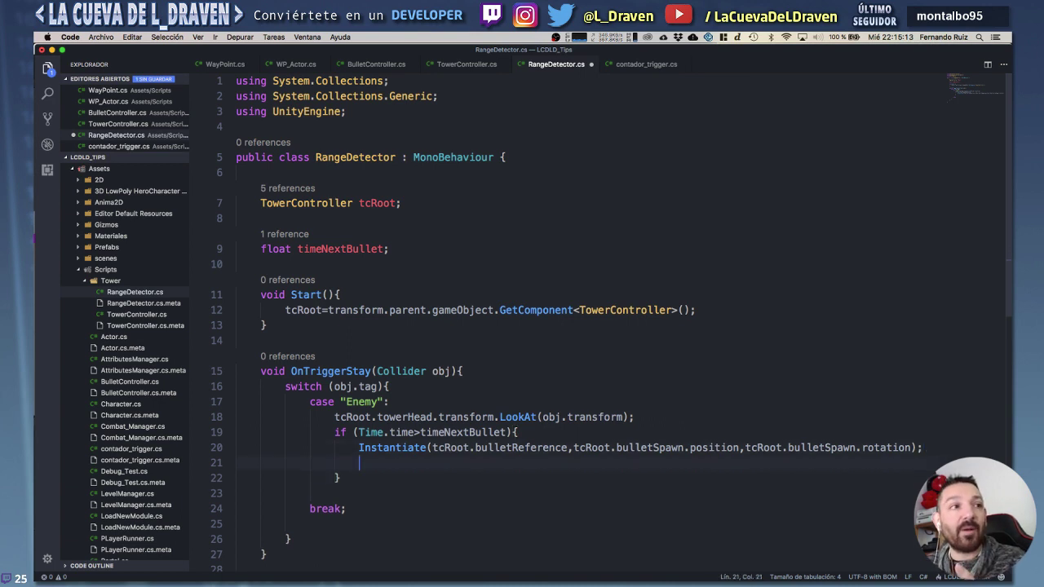
type("time")
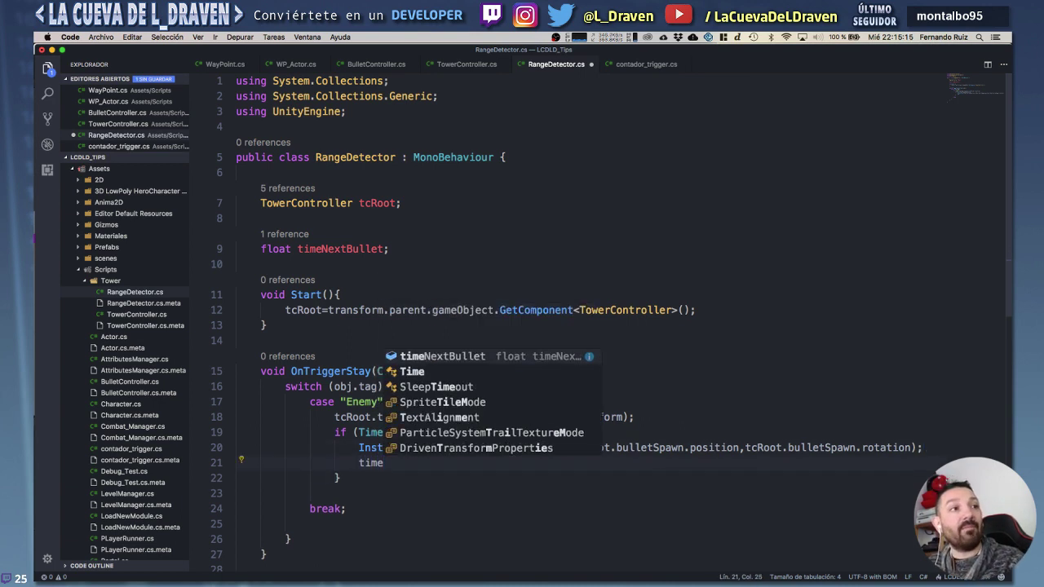
key("Tab")
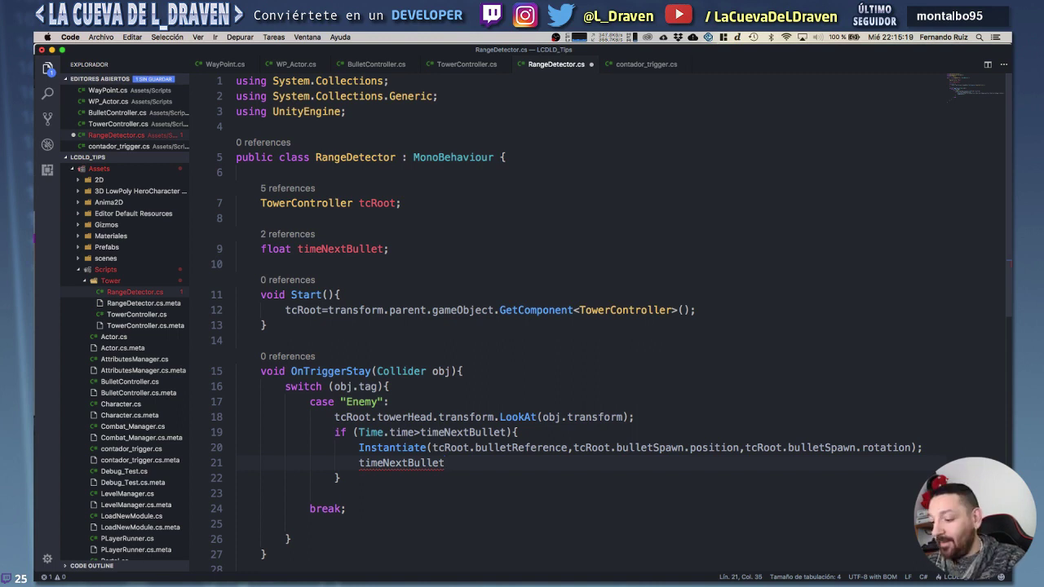
type("=Time.")
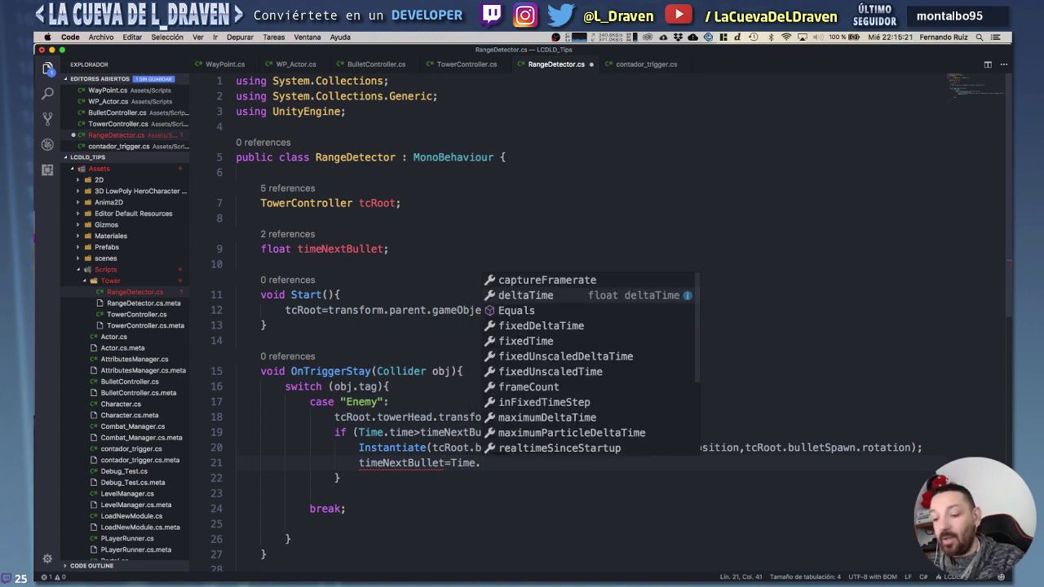
type("time+")
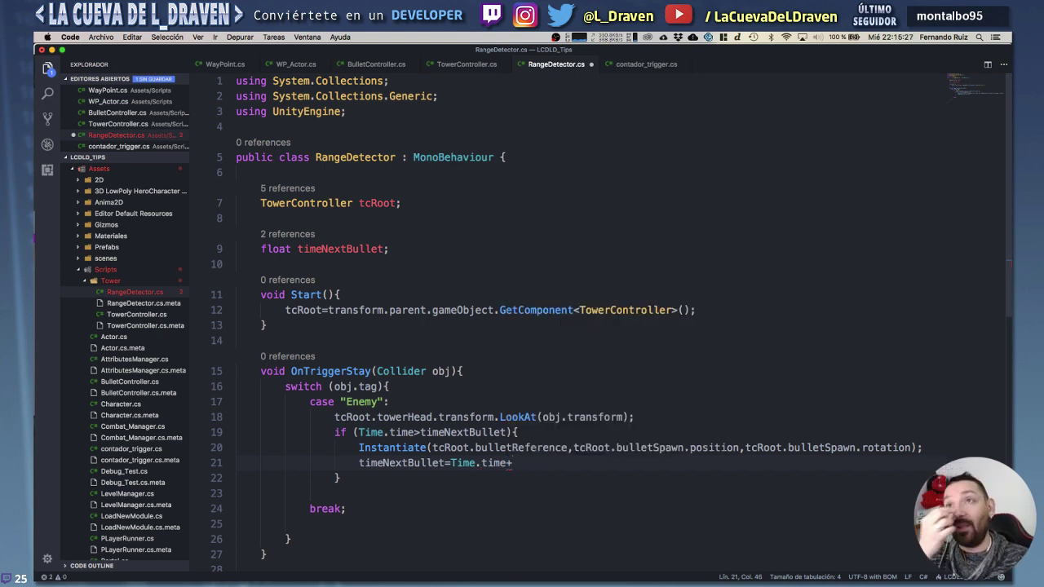
type("tc")
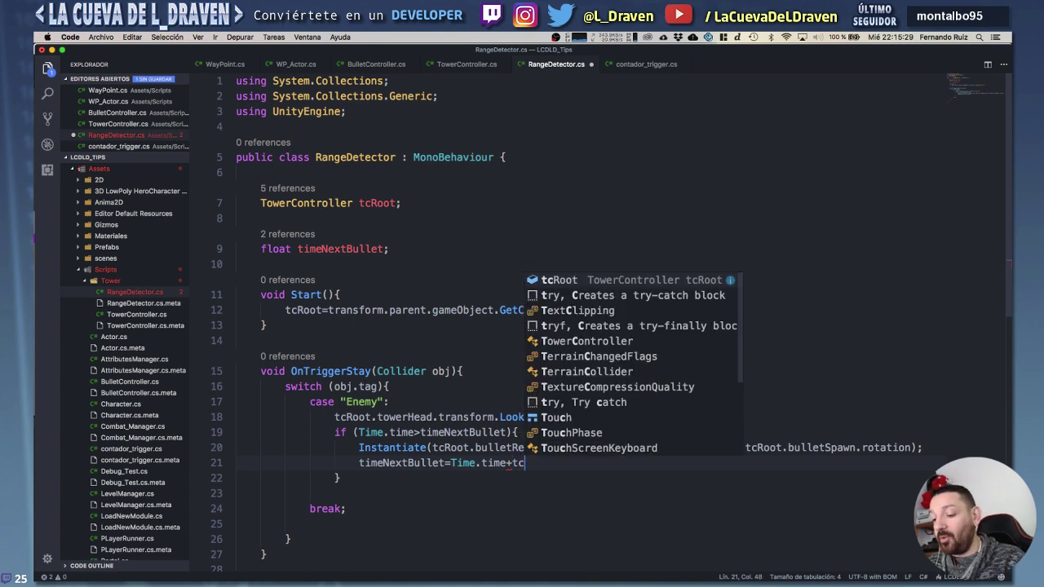
type("Root.")
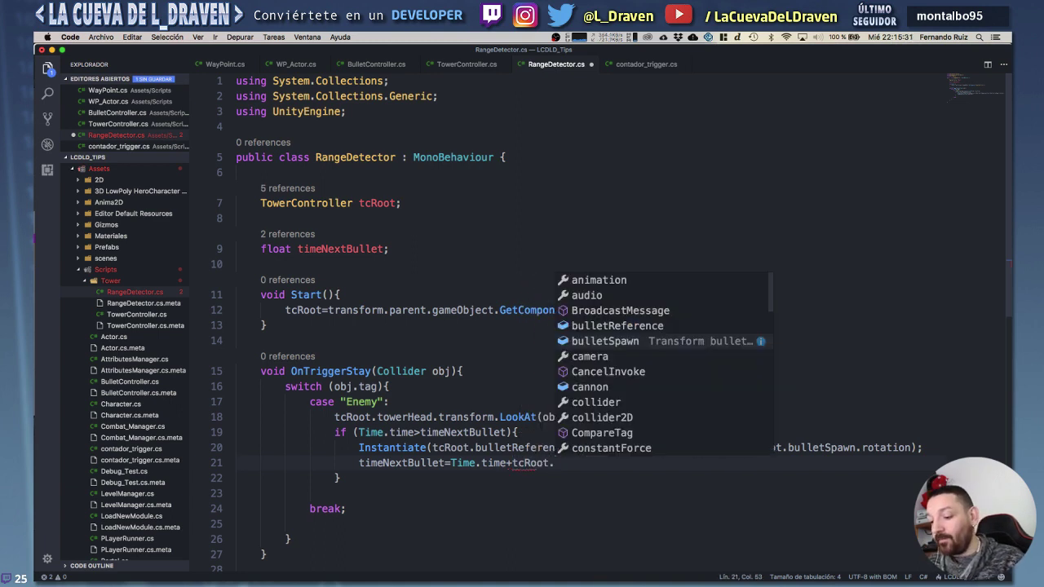
type("fire")
key("Tab")
type(";")
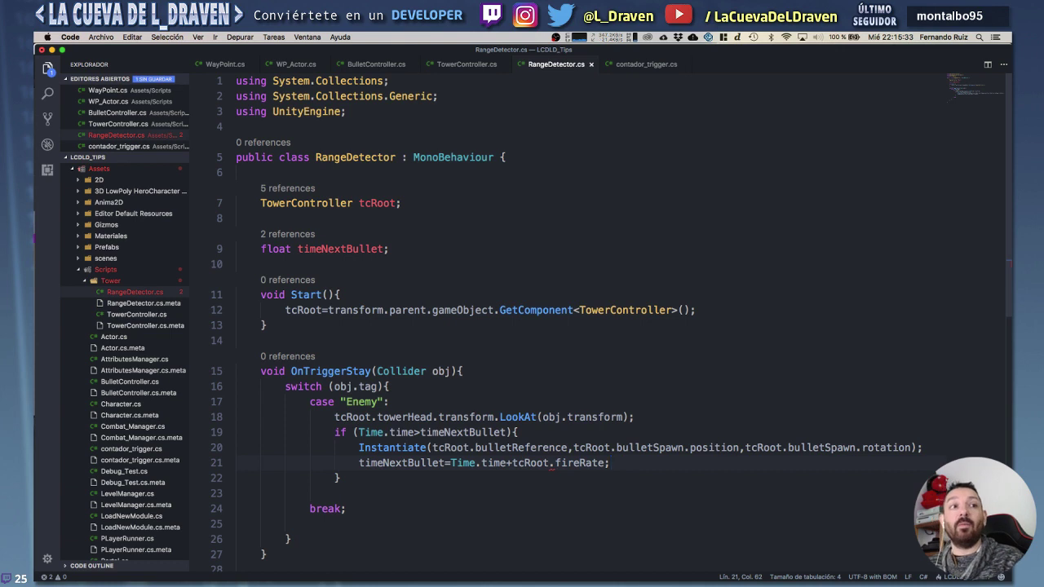
key("cmd+s")
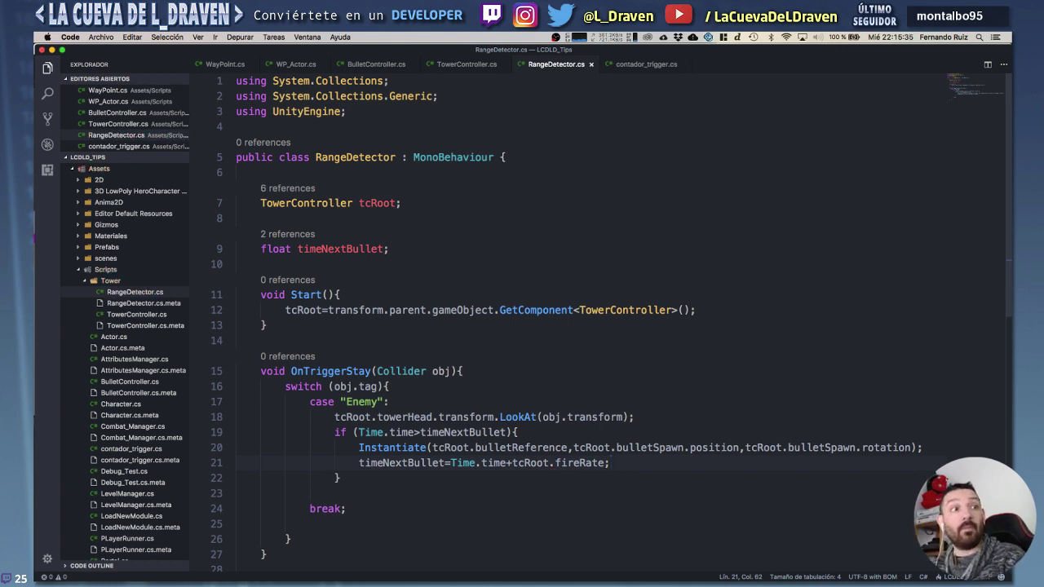
key("Down")
key("Down")
key("BackSpace")
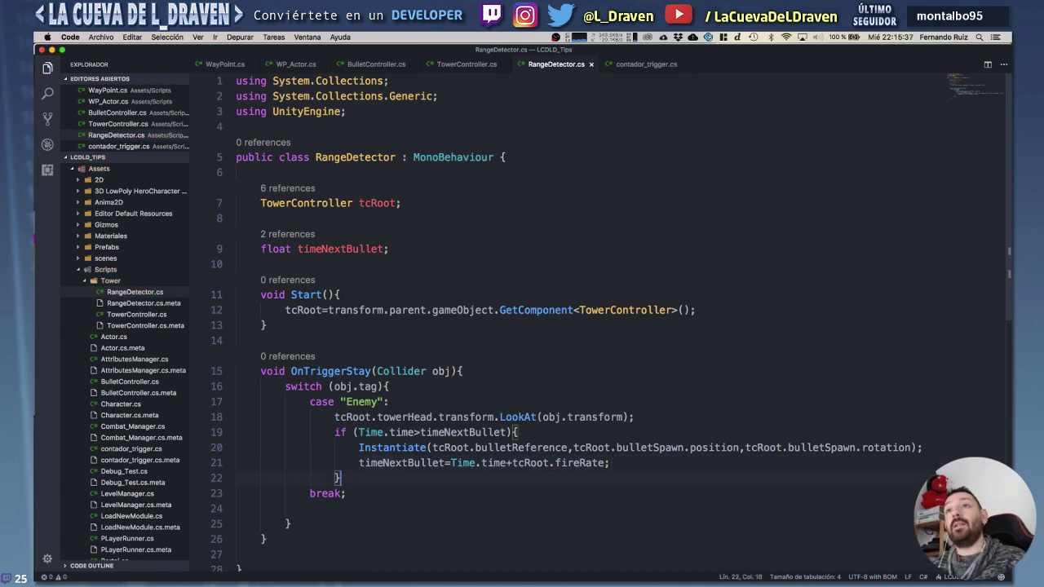
Play-test the turret in Unity at Fire Rate 0.5.
key("cmd+Tab")
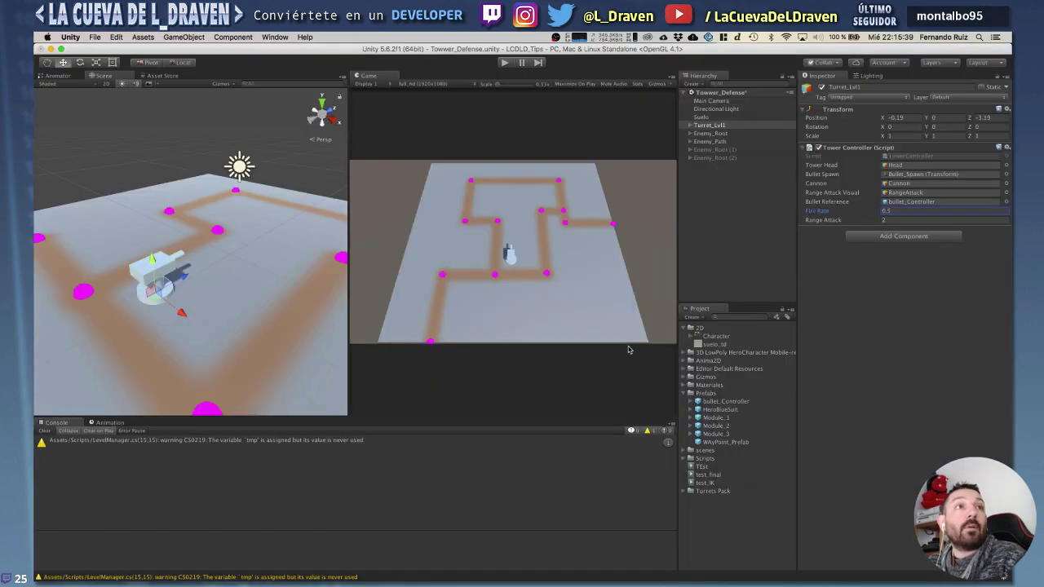
left_click(505, 64)
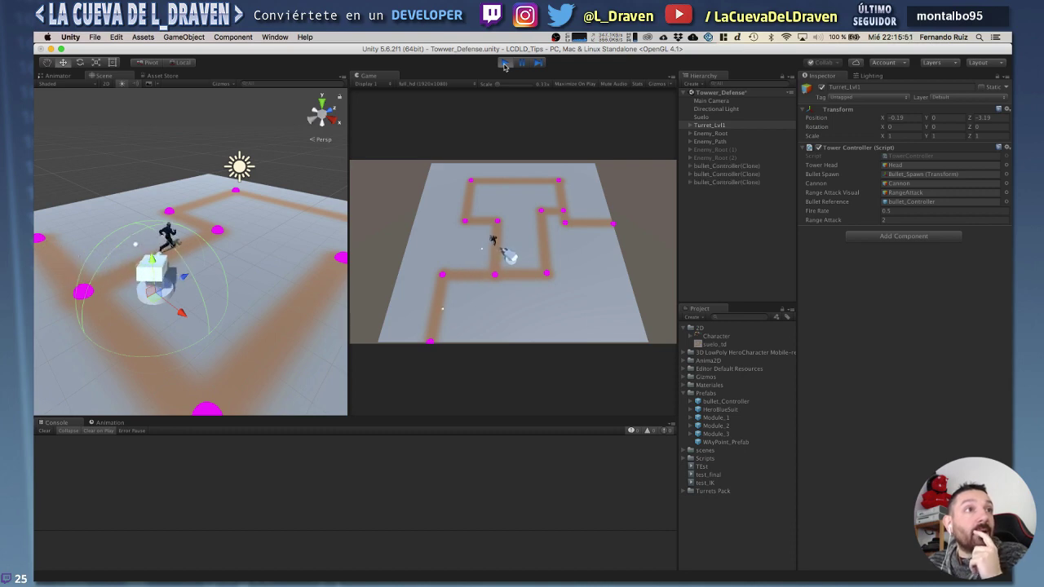
left_click(505, 64)
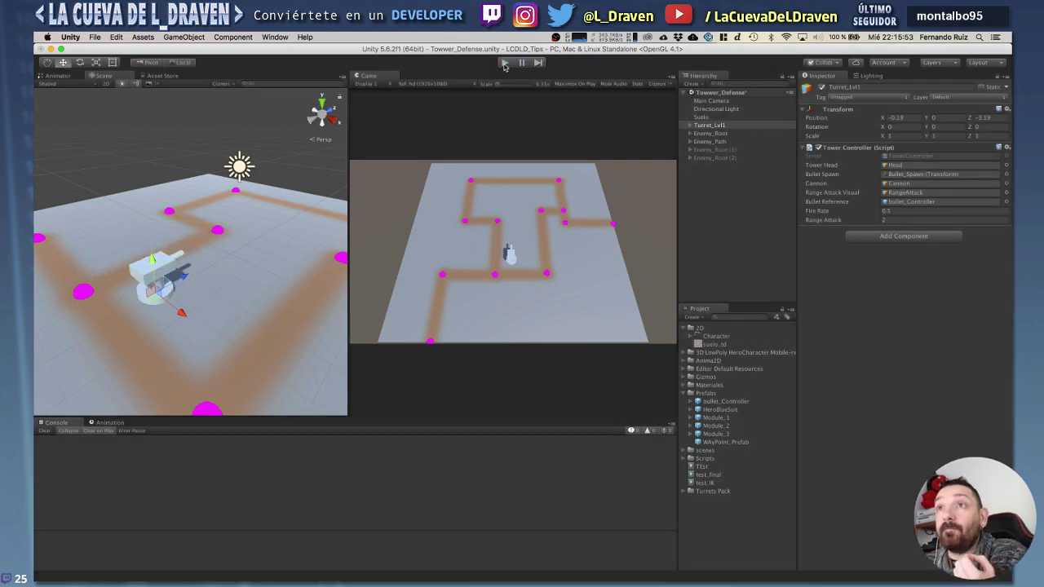
Change the turret's Fire Rate to 1 and run another play test.
left_click(894, 211)
type("1")
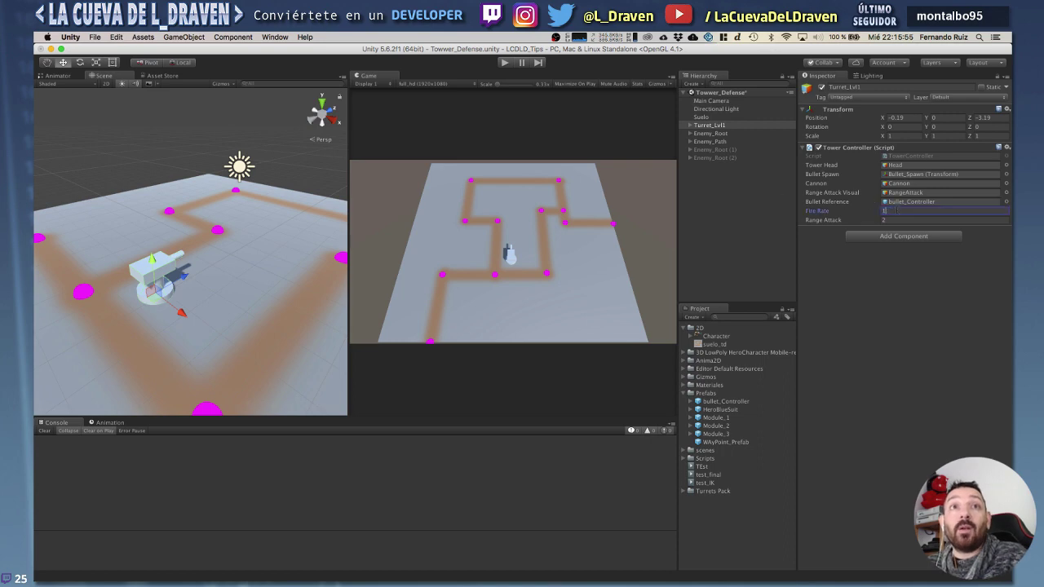
left_click(506, 66)
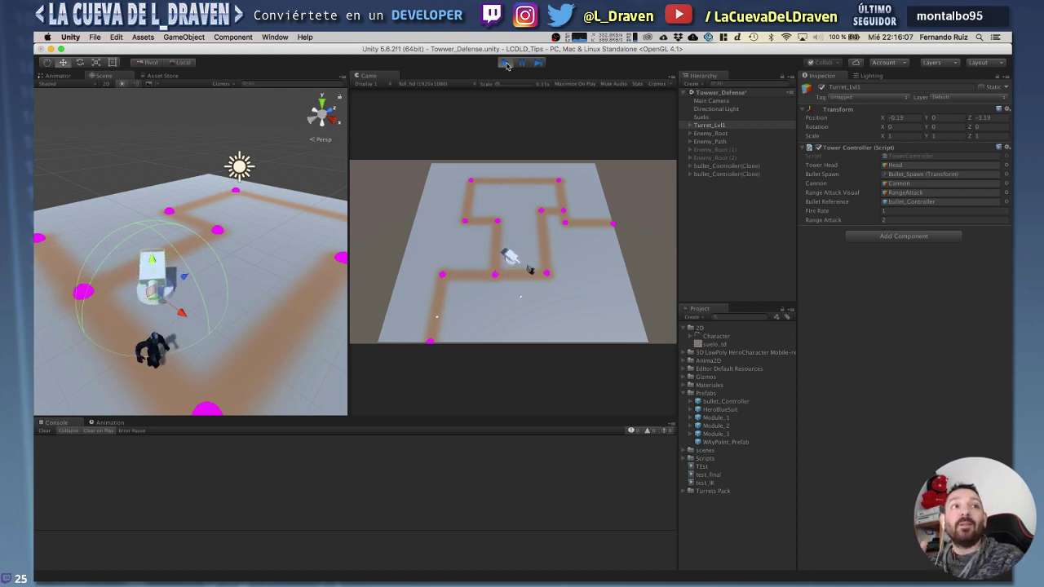
left_click(506, 63)
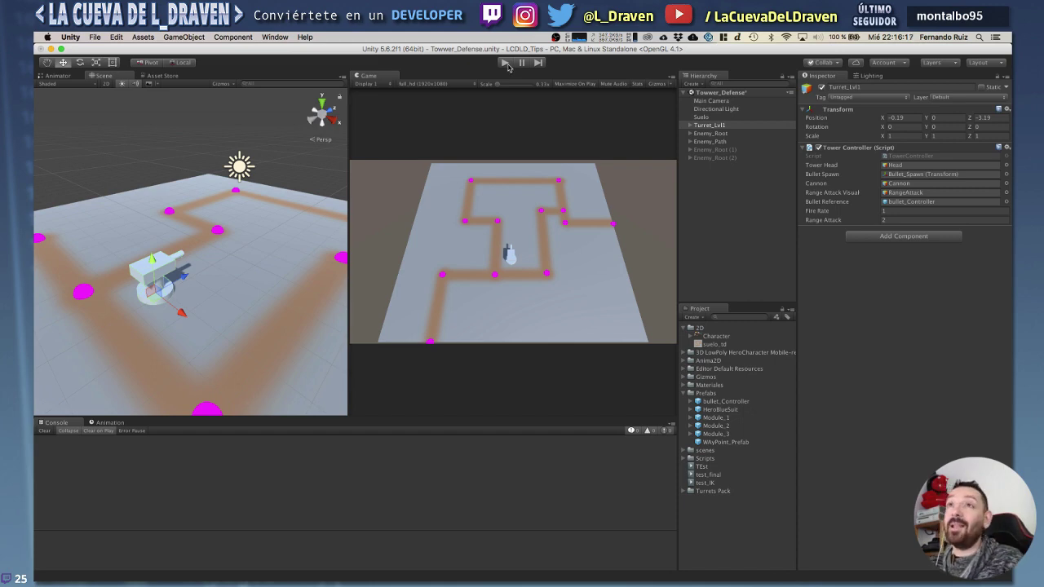
key("super+Tab")
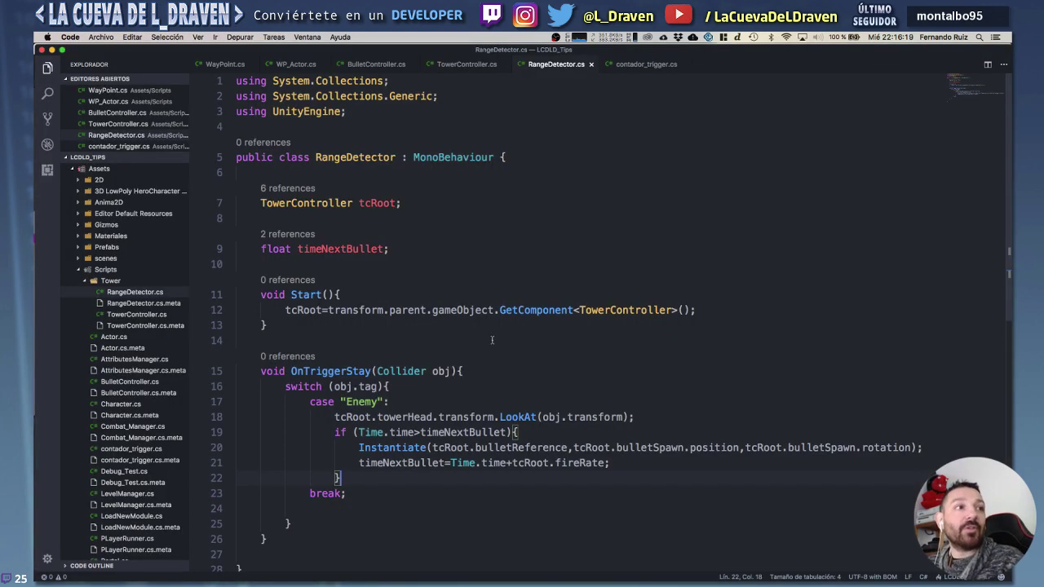
key("super+Tab")
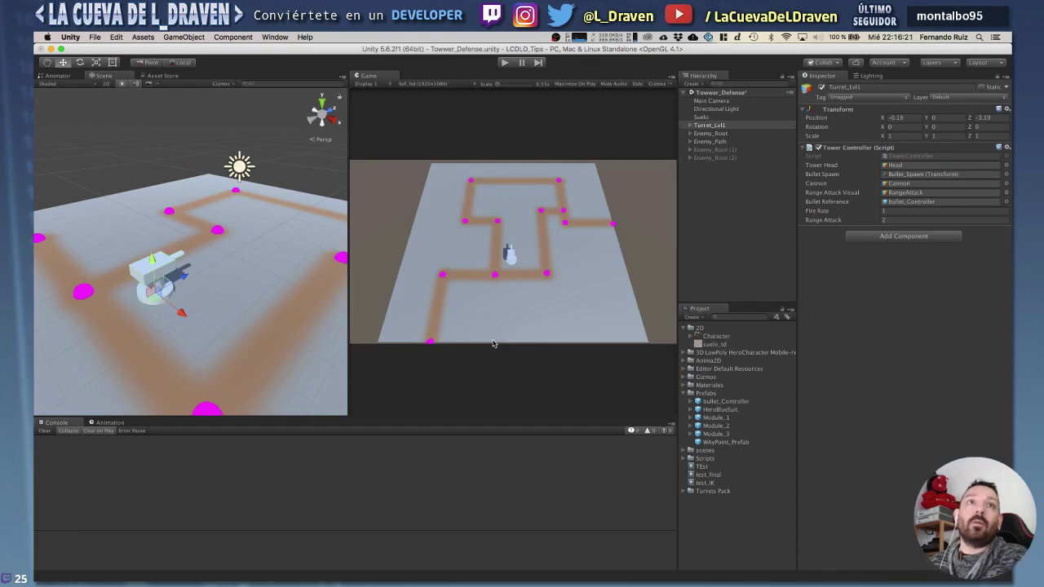
Enter 0,5 in the Tower Controller's Fire Rate field.
left_click(898, 210)
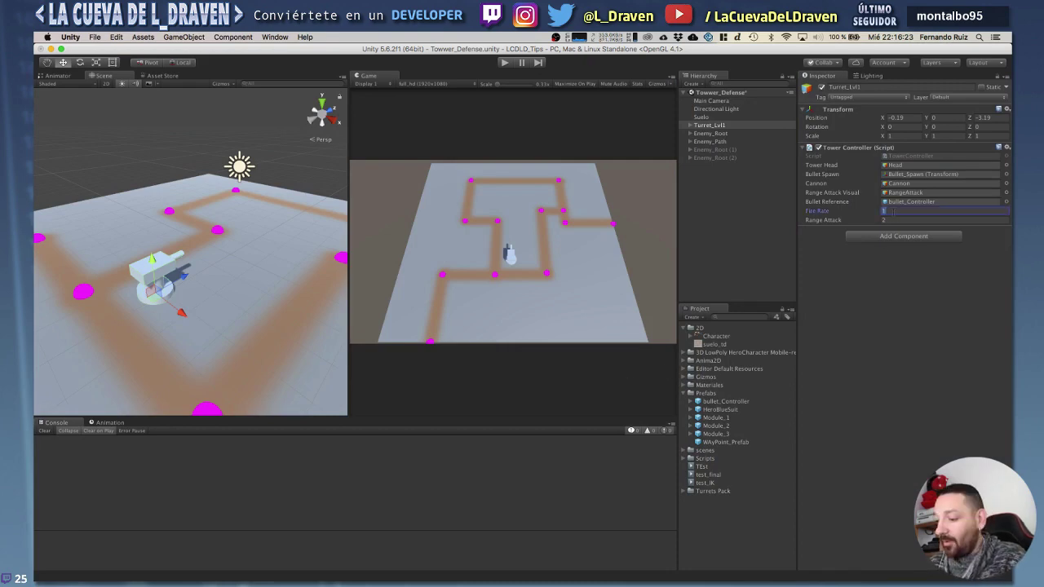
type("0,5")
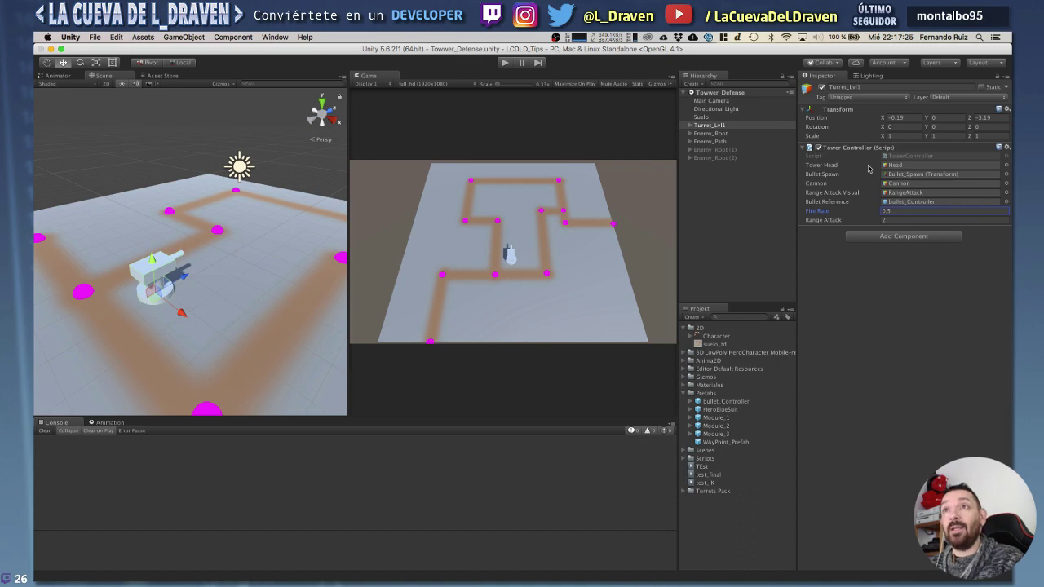
Duplicate Turret_Lvl1, move the copy beside the upper path, and give it Fire Rate 0,2.
left_click(715, 126)
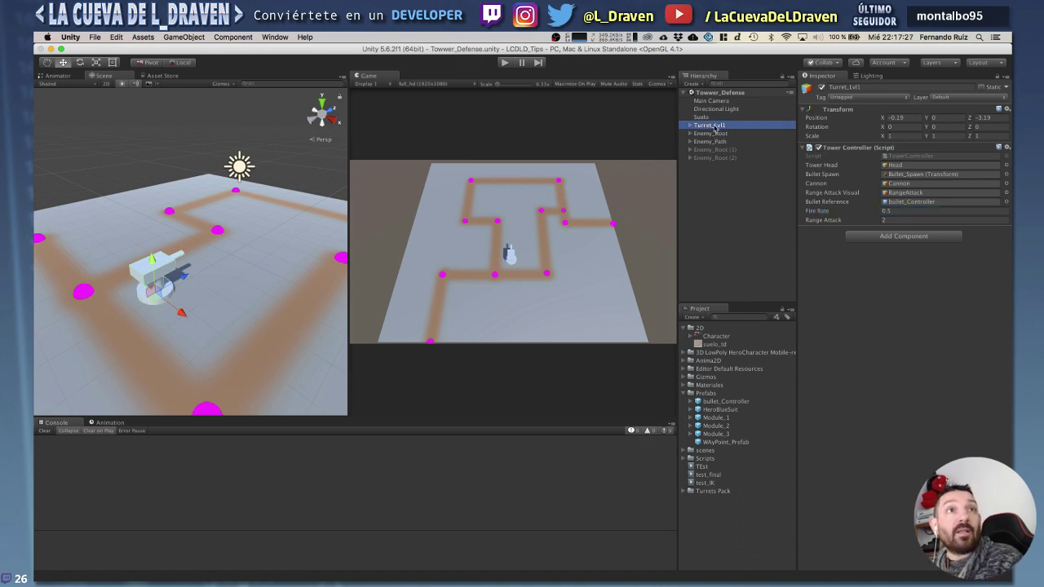
key("super+d")
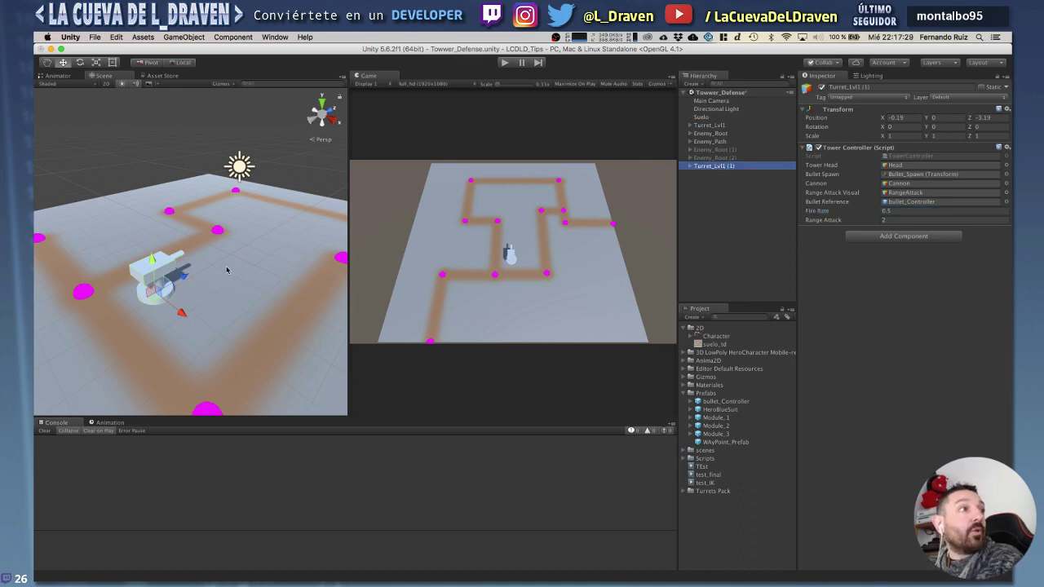
left_click_drag(159, 305, 204, 217)
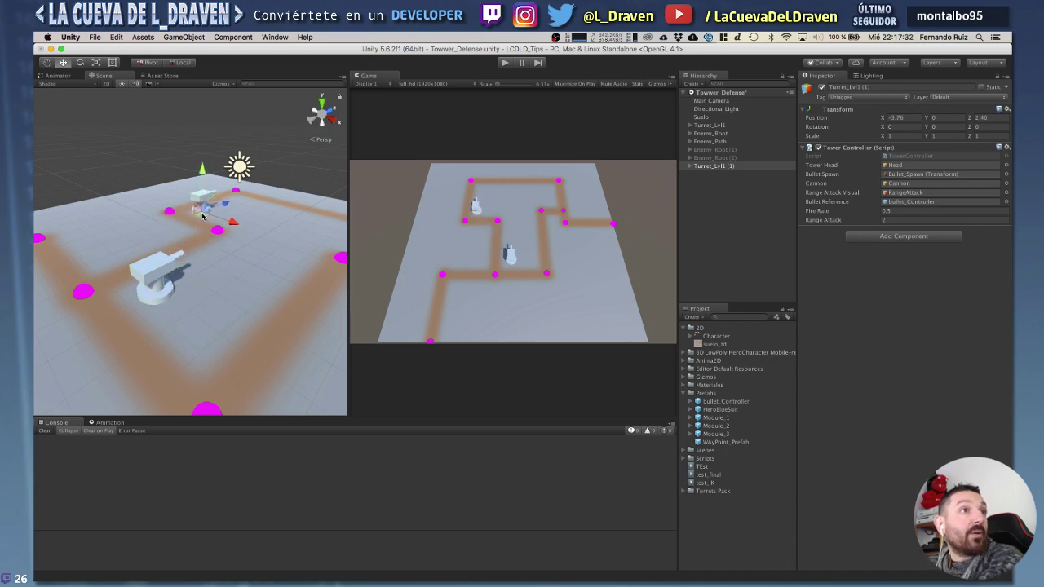
left_click(899, 212)
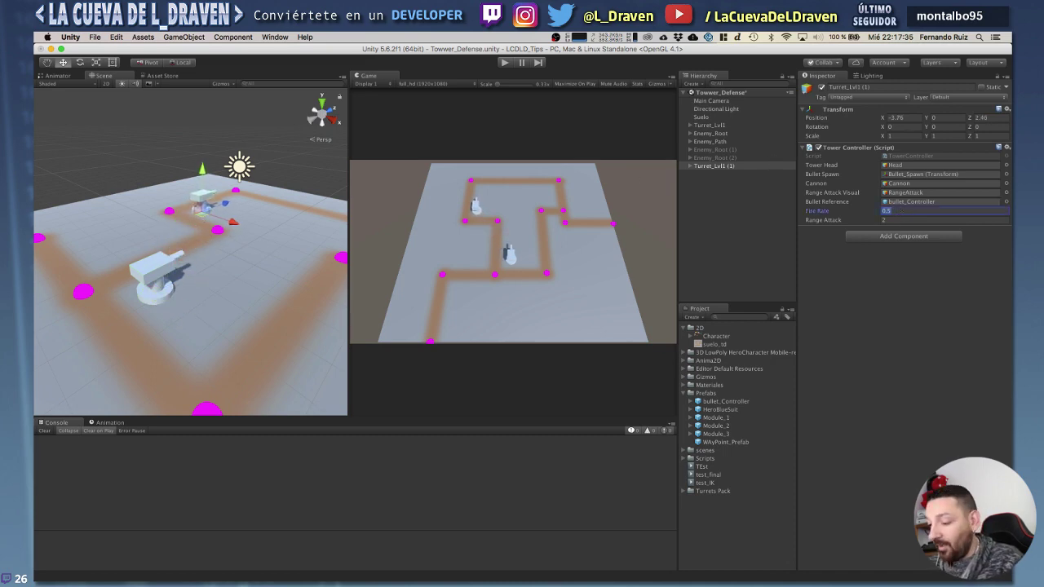
type("0,2")
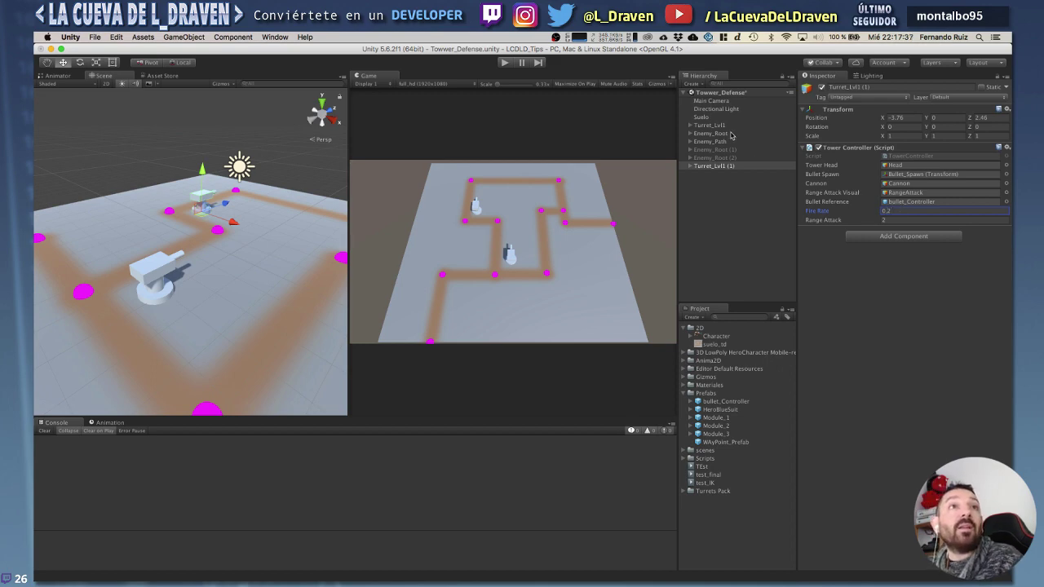
Change the original Turret_Lvl1's Fire Rate to 0.75.
left_click(731, 127)
left_click(909, 210)
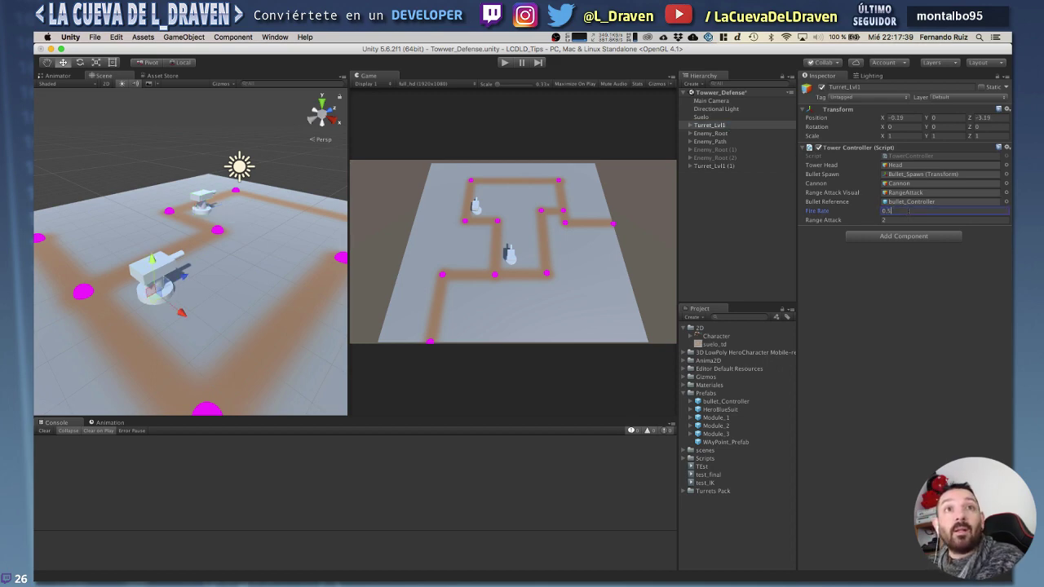
key("BackSpace")
type("75")
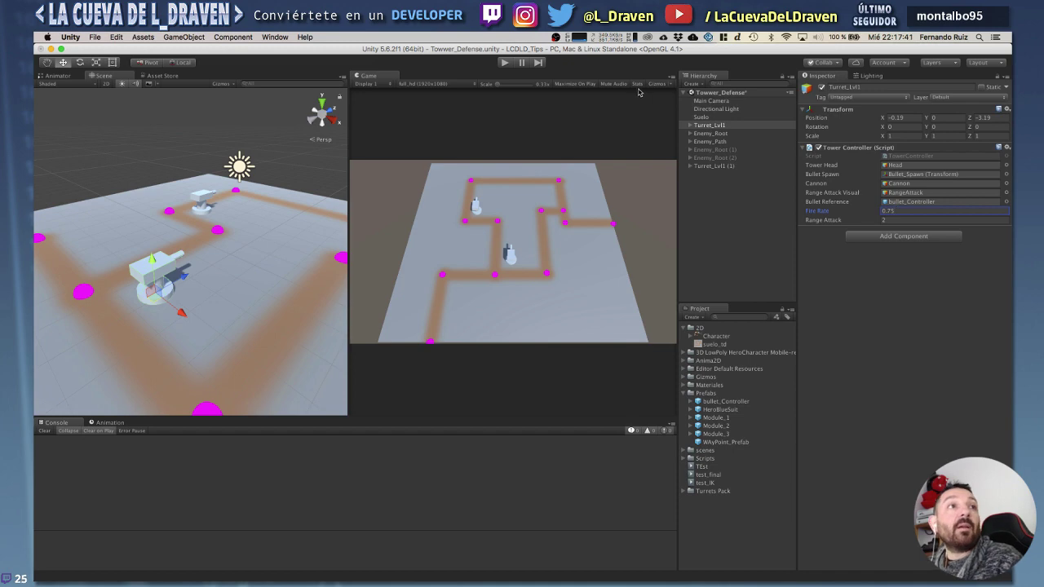
left_click(505, 63)
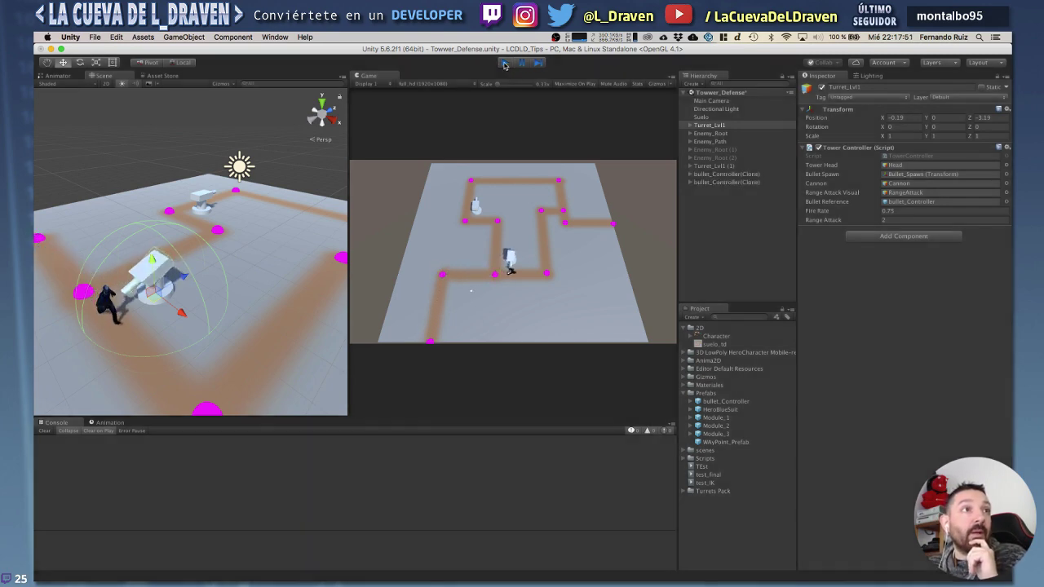
left_click(505, 64)
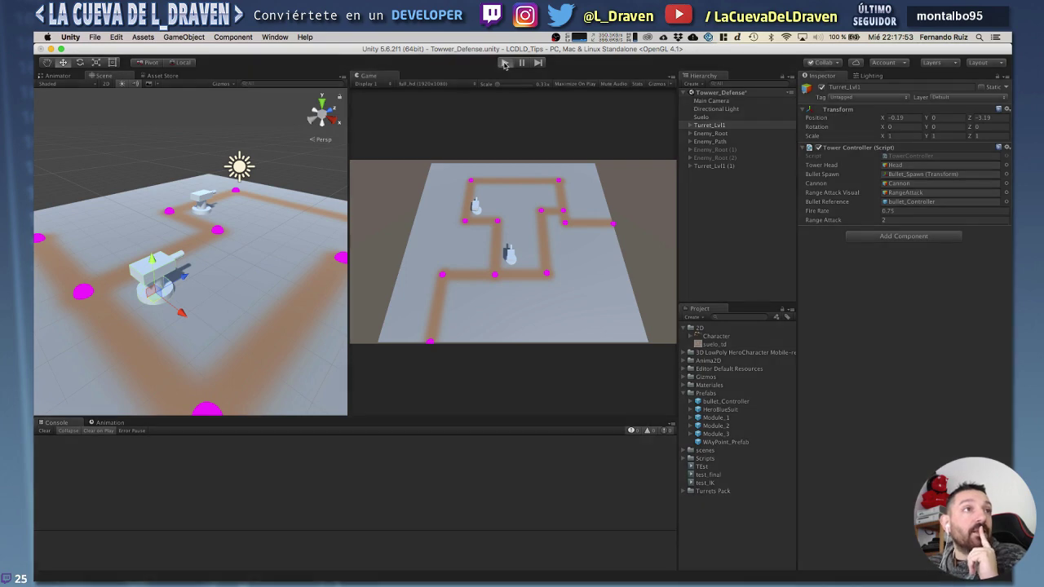
left_click(505, 64)
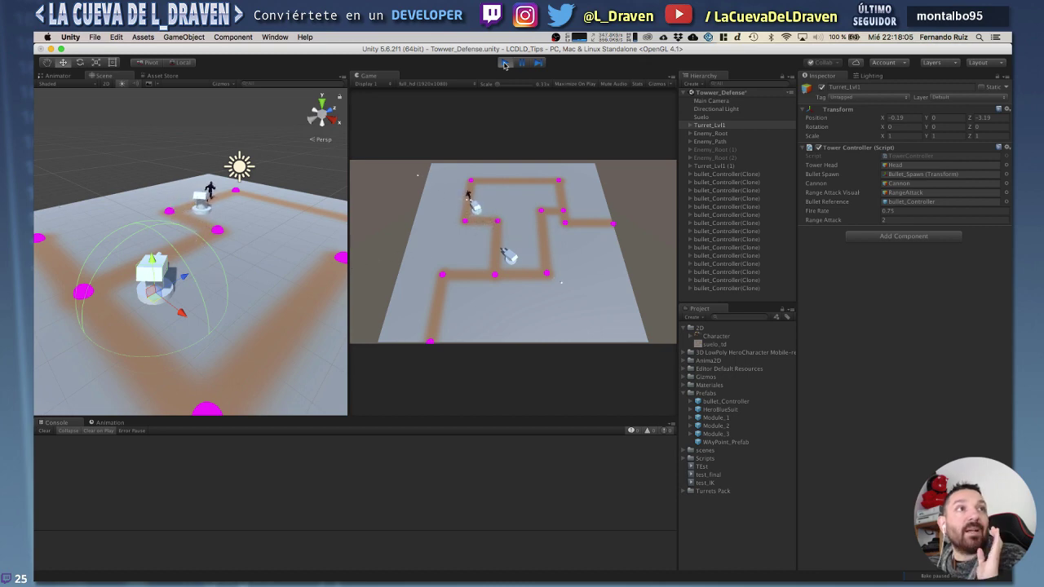
left_click(505, 64)
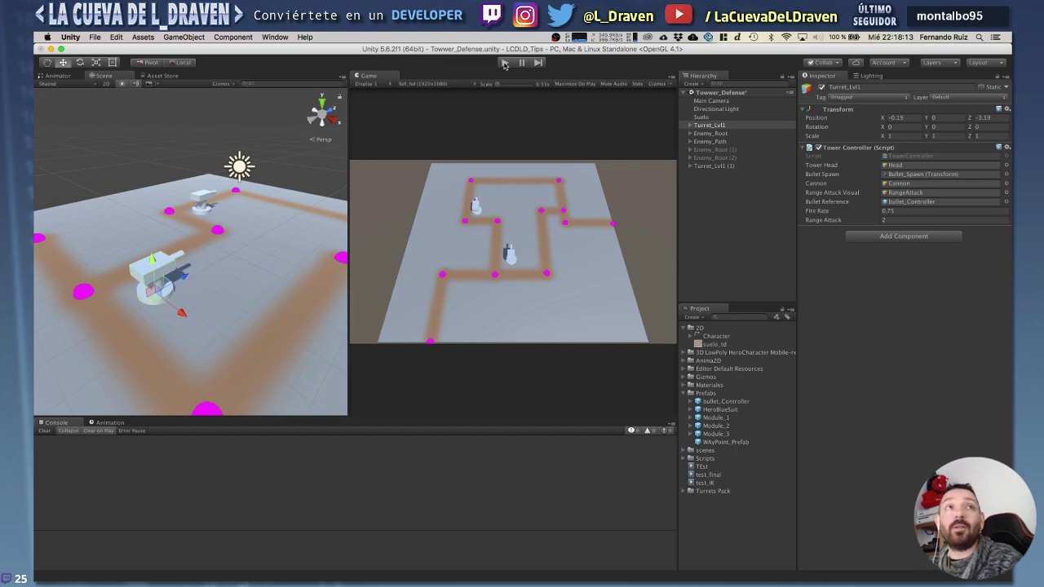
Delete Turret_Lvl1 (1) from the Hierarchy and save the scene.
left_click(724, 166)
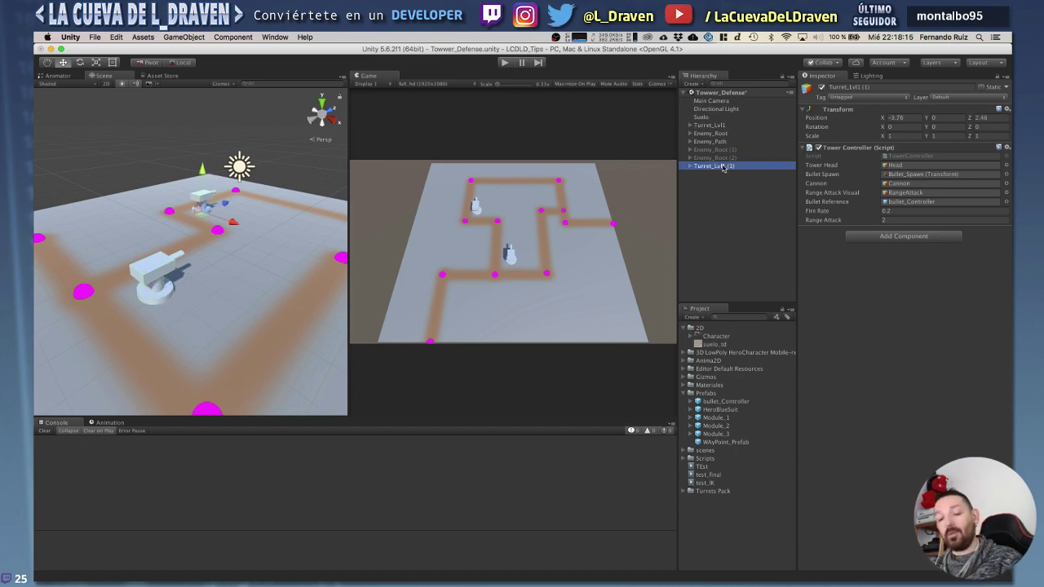
key("super+BackSpace")
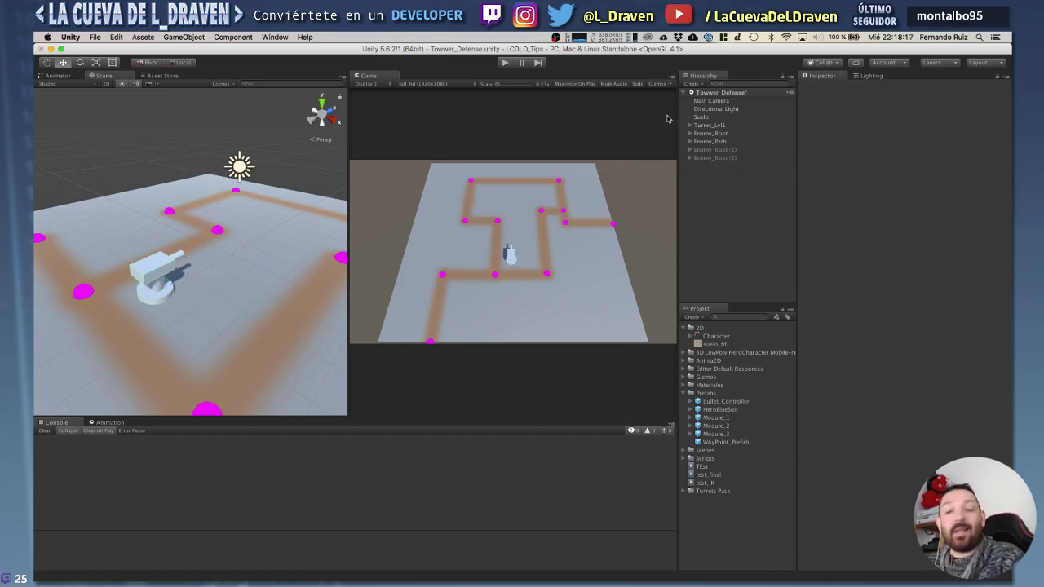
key("super+s")
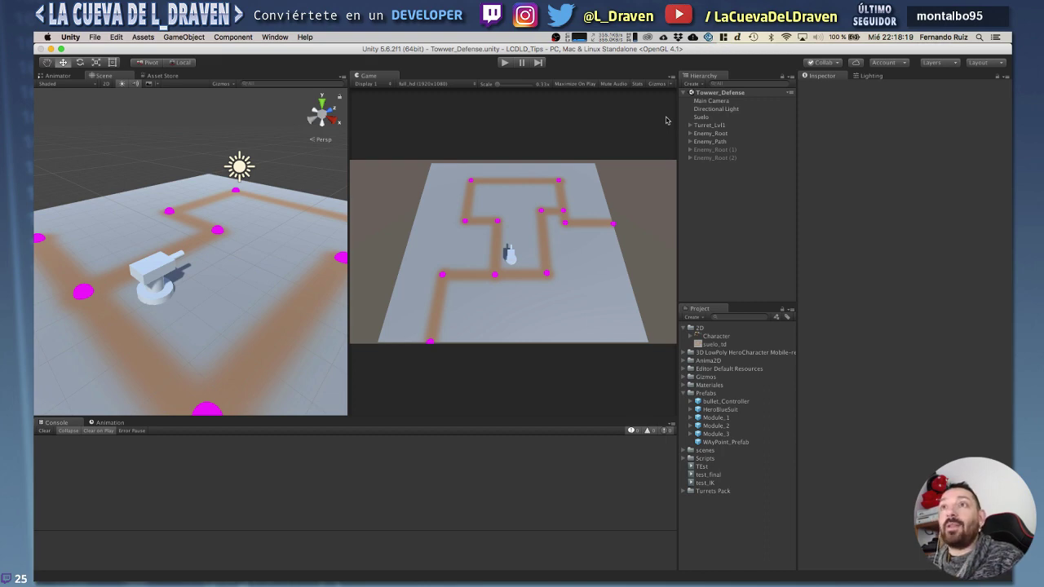